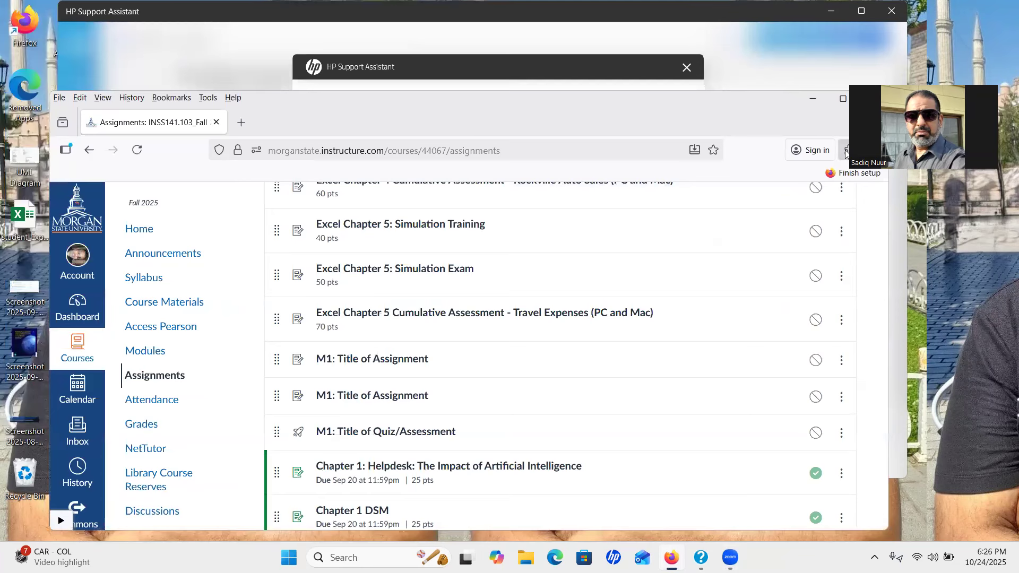
Maximize Firefox and open the course's Assignments list, scrolled down to the Excel Chapter 5 assignments
left_click(844, 100)
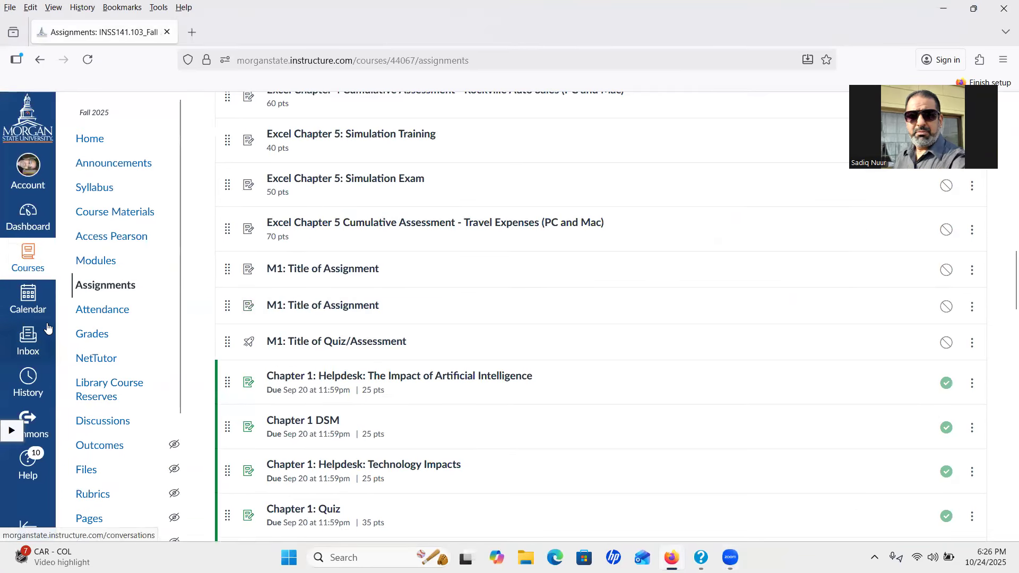
left_click(92, 289)
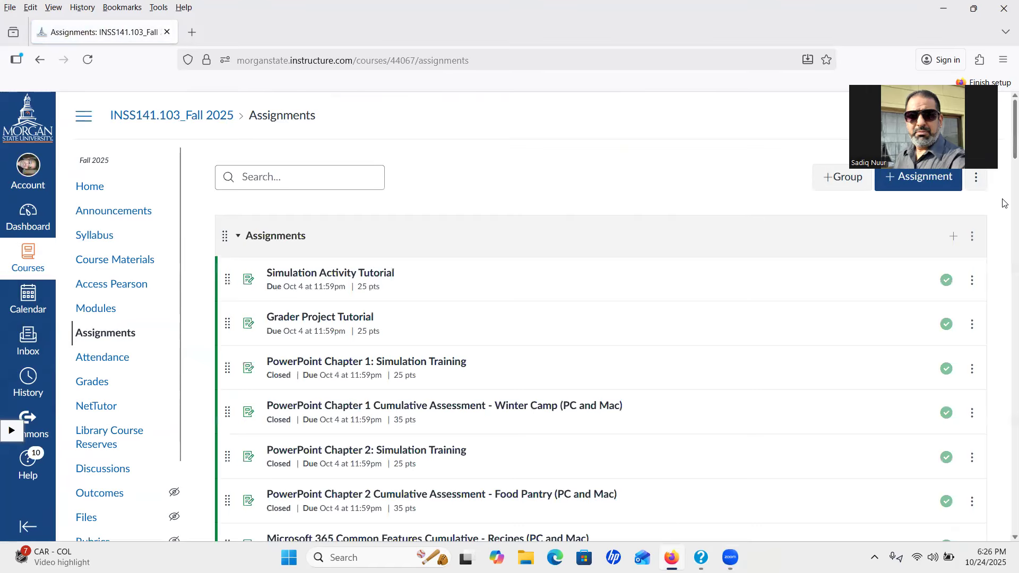
scroll(1005, 199, "down", 8)
scroll(1005, 199, "down", 15)
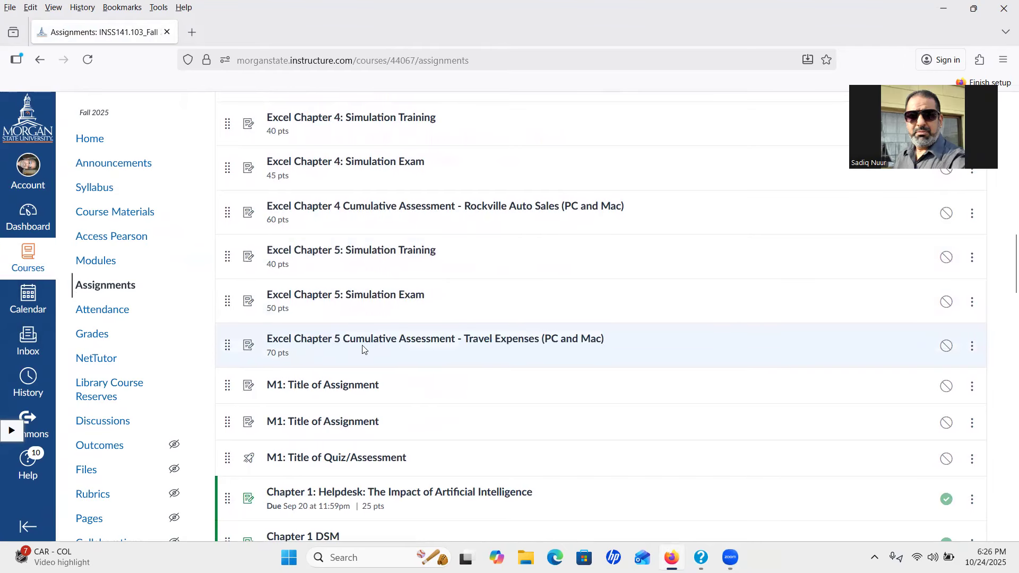
left_click(388, 348)
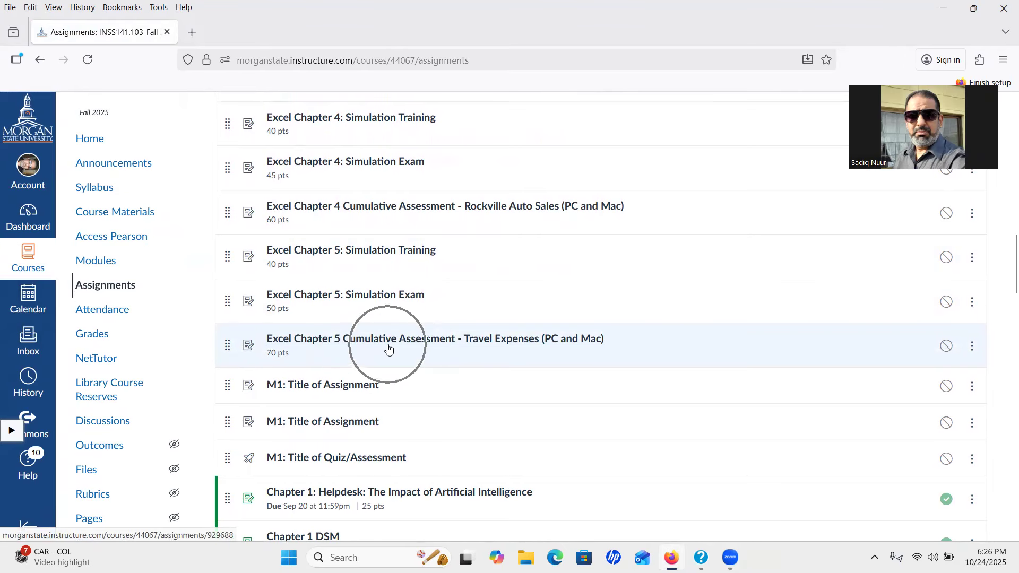
left_click(433, 354)
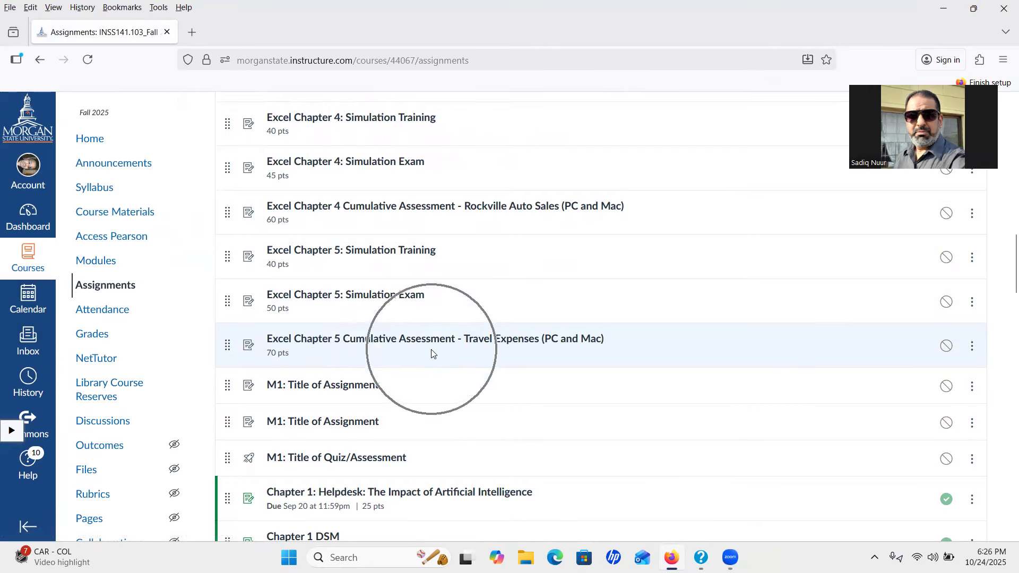
left_click(512, 348)
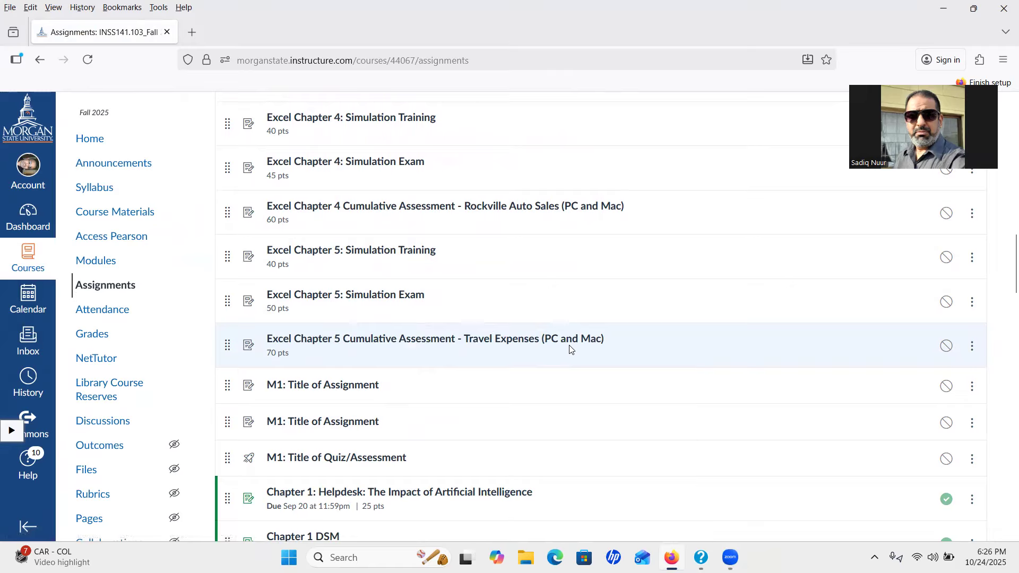
Launch the Excel Chapter 5 Cumulative Assessment - Travel Expenses in Pearson and start the attempt
left_click(521, 344)
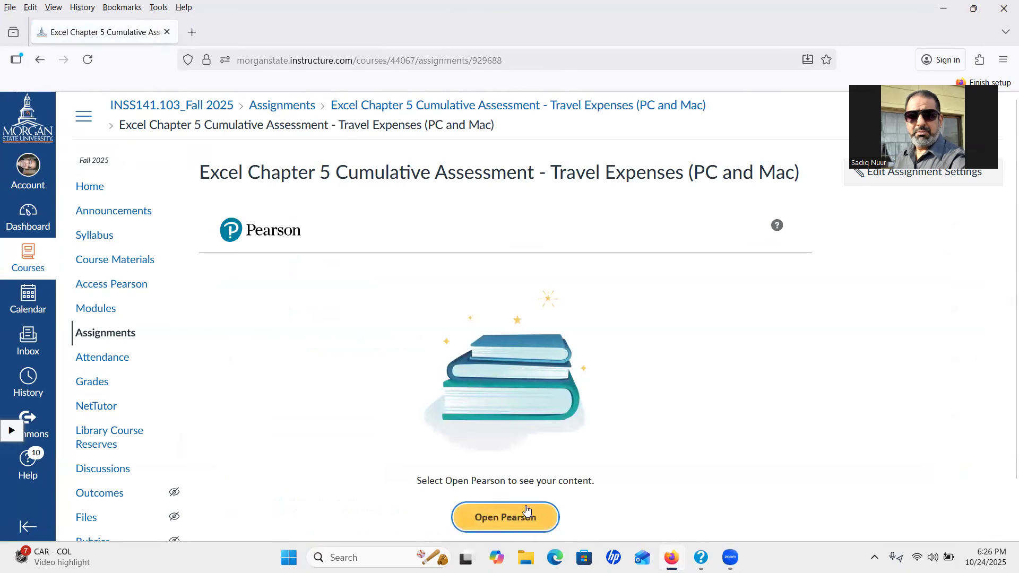
left_click(510, 517)
left_click(512, 518)
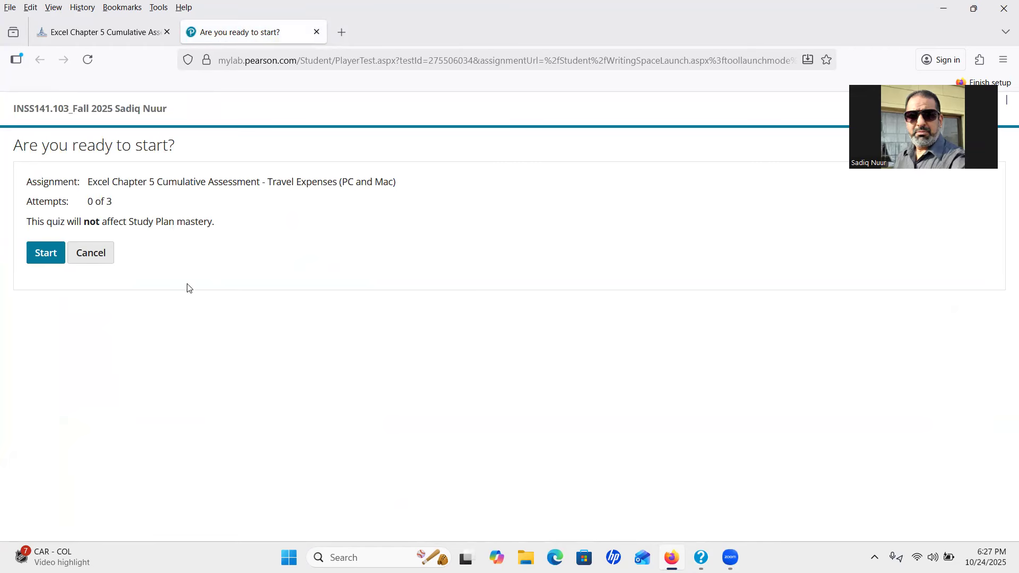
left_click(47, 254)
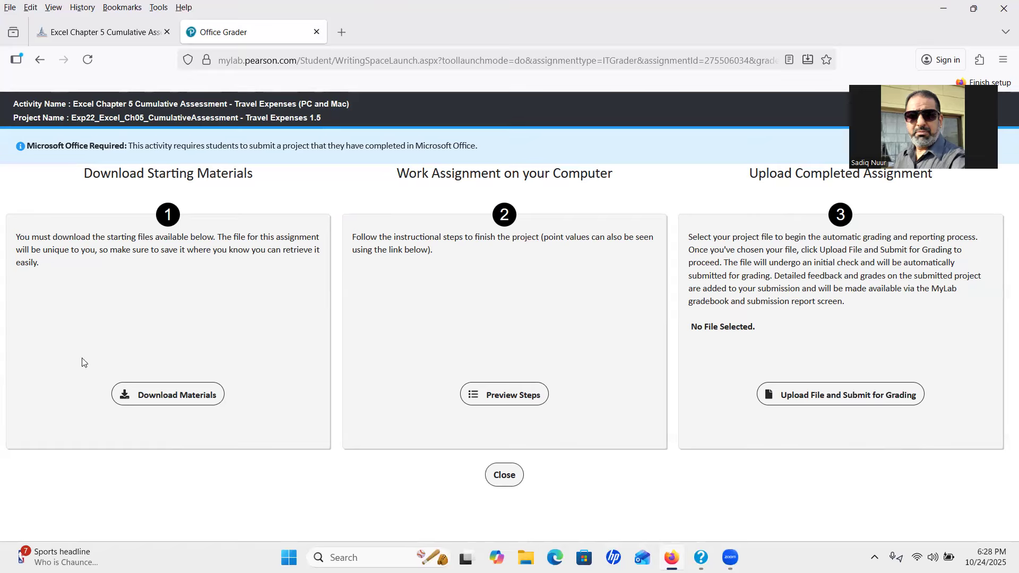
Download all starting files (Word instructions and Excel workbook), then close the Office Grader tab
left_click(162, 395)
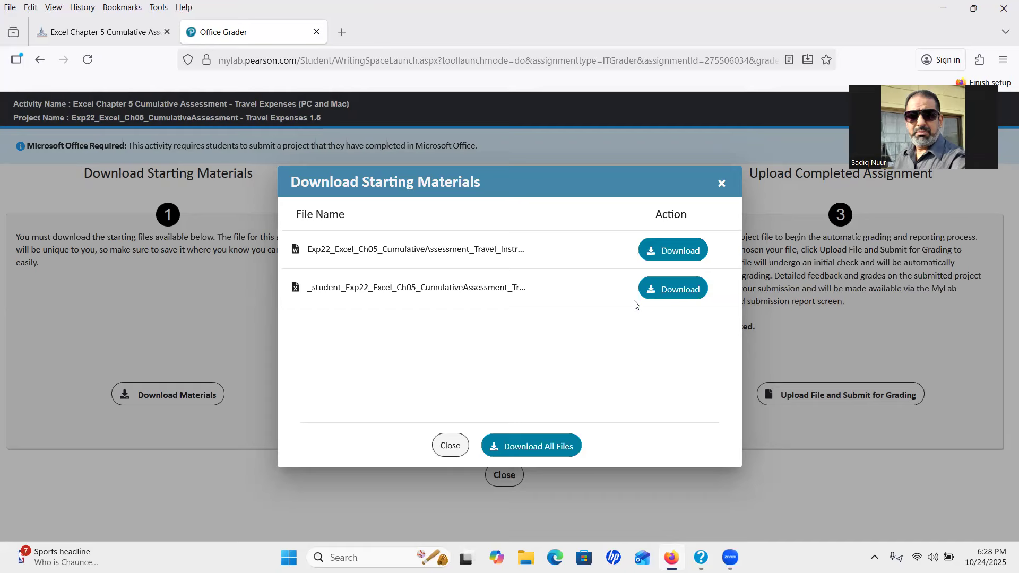
left_click(527, 451)
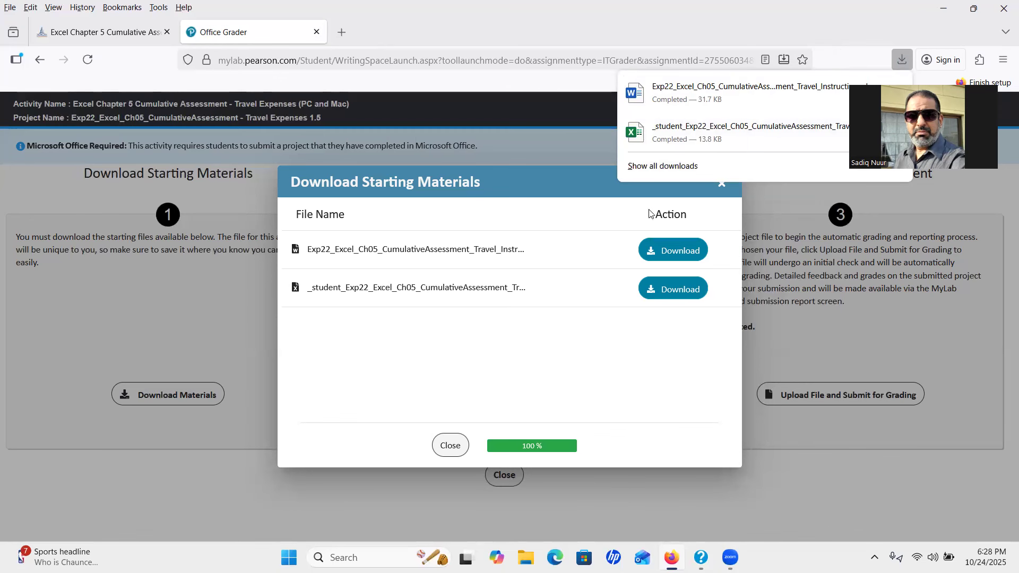
left_click(450, 445)
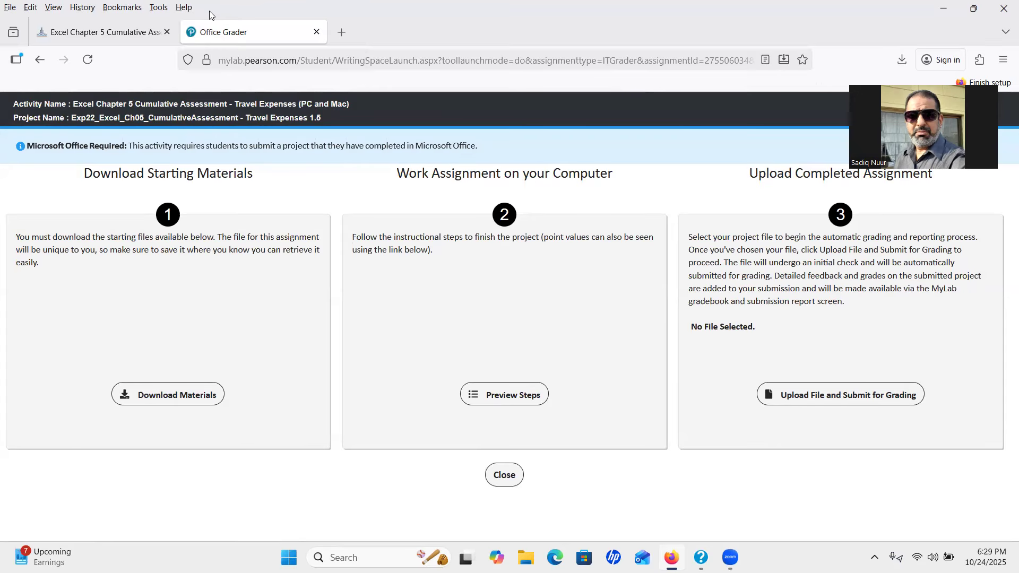
left_click(316, 32)
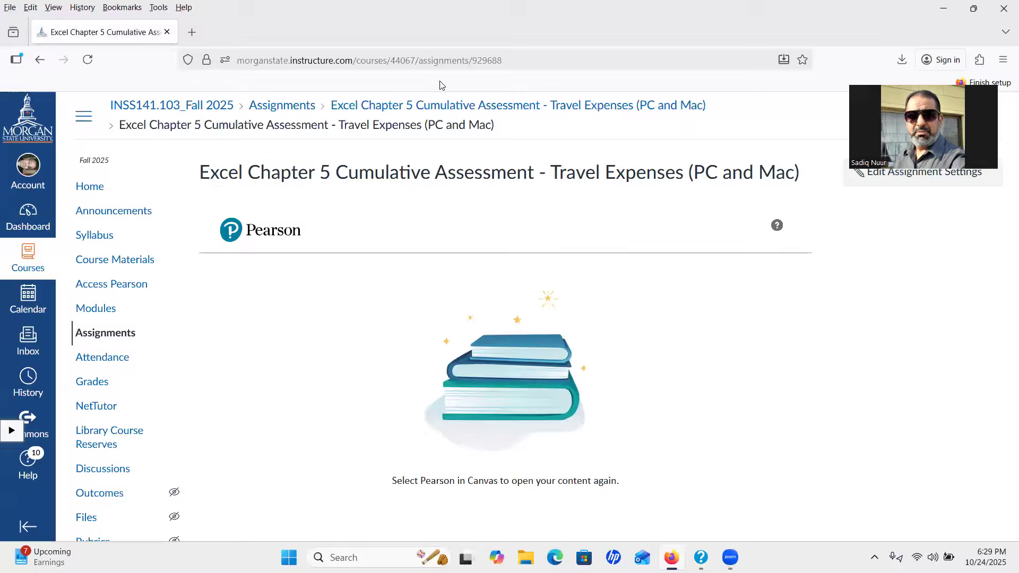
Minimize Firefox, cancel the HP Feedback prompt, and minimize HP Support Assistant
left_click(947, 12)
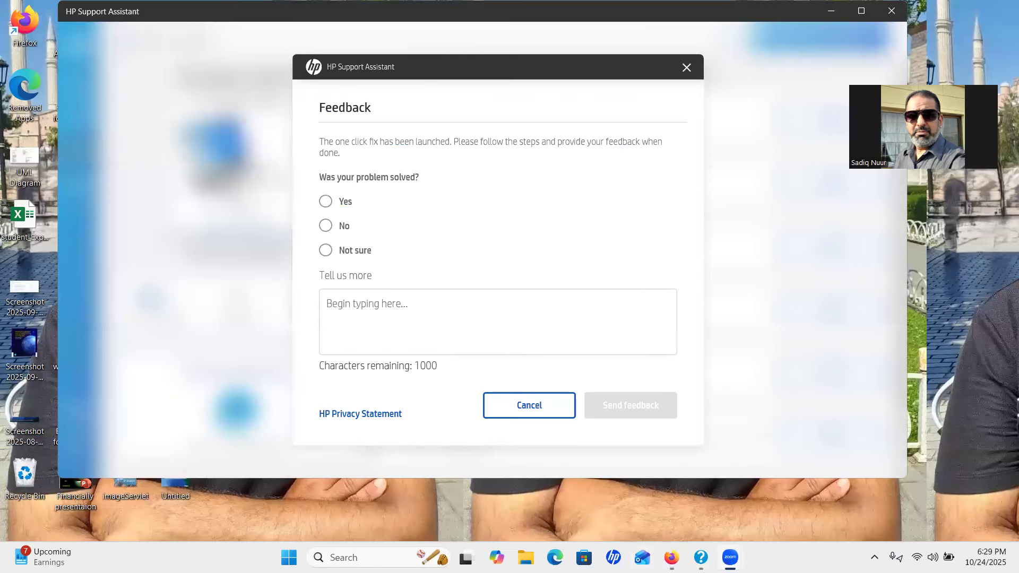
left_click(947, 20)
left_click(537, 406)
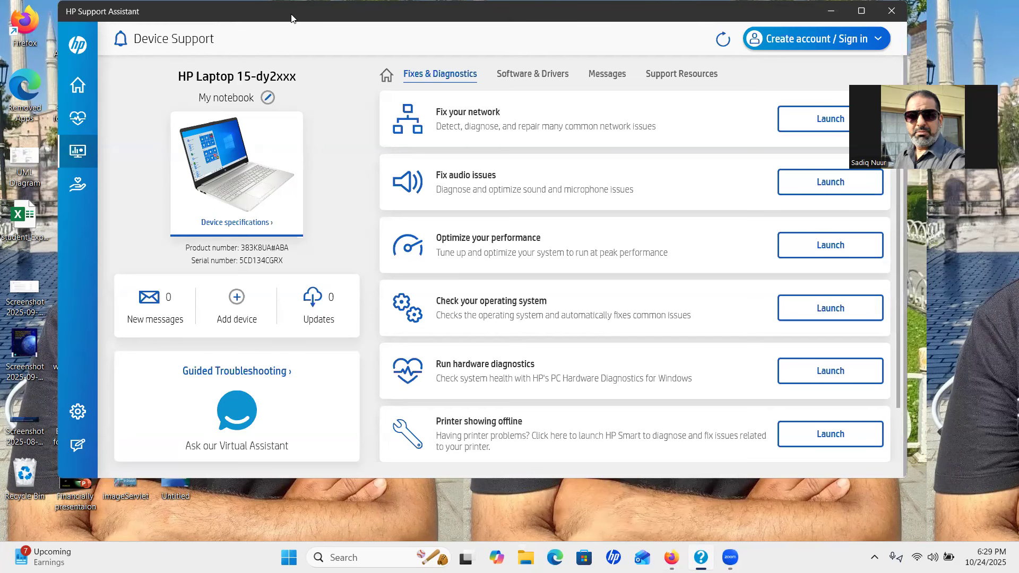
left_click_drag(291, 15, 292, 83)
left_click(829, 82)
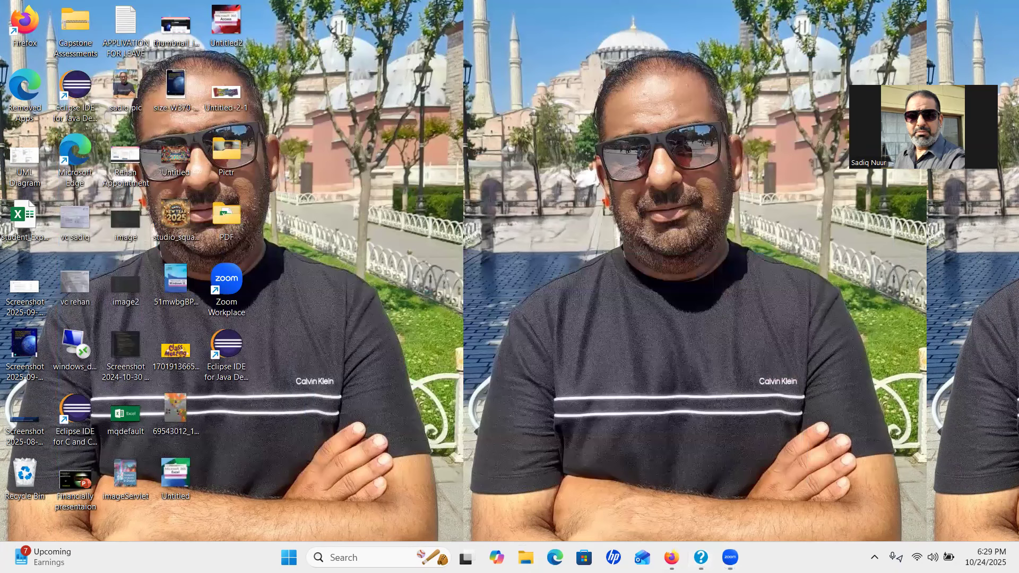
Open File Explorer's Downloads folder and launch the Exp22 Travel Instructions Word file
key("super+e")
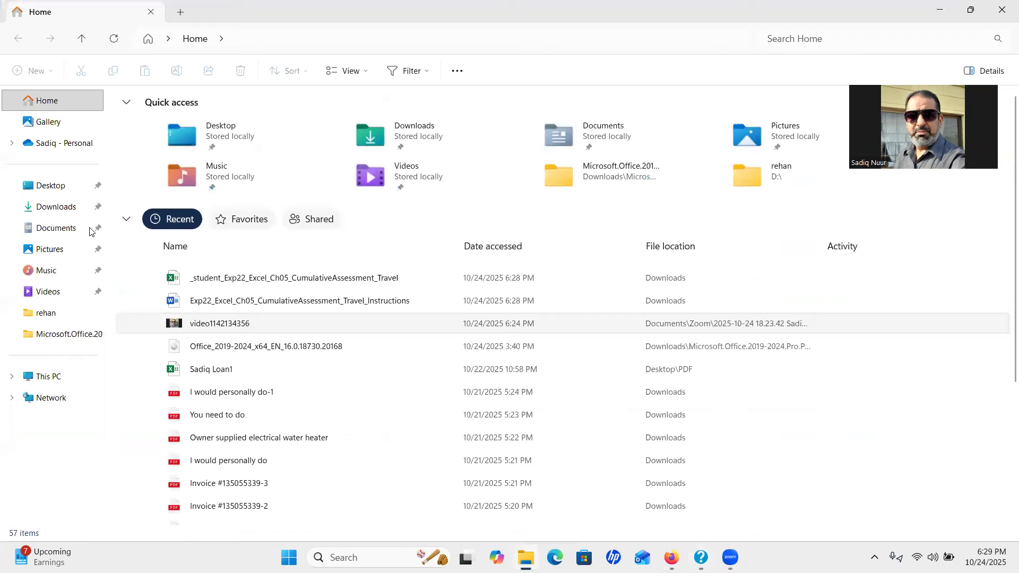
left_click(58, 207)
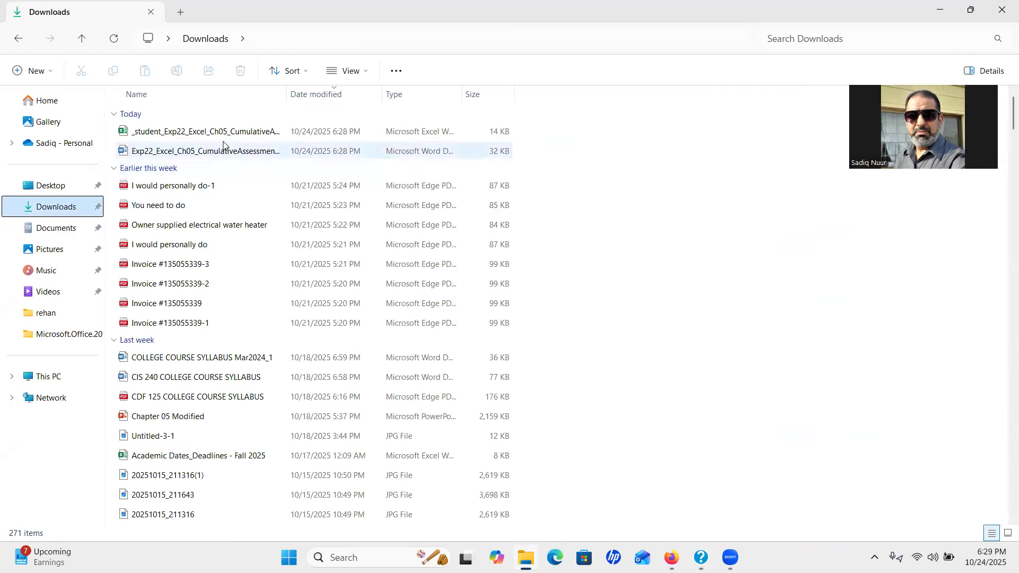
key("ctrl")
key("ctrl")
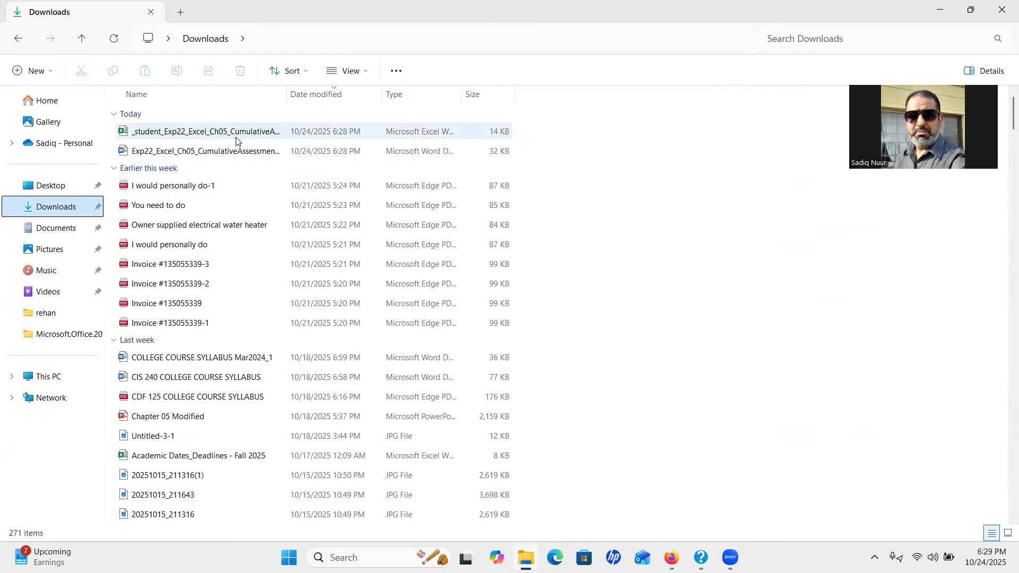
key("ctrl")
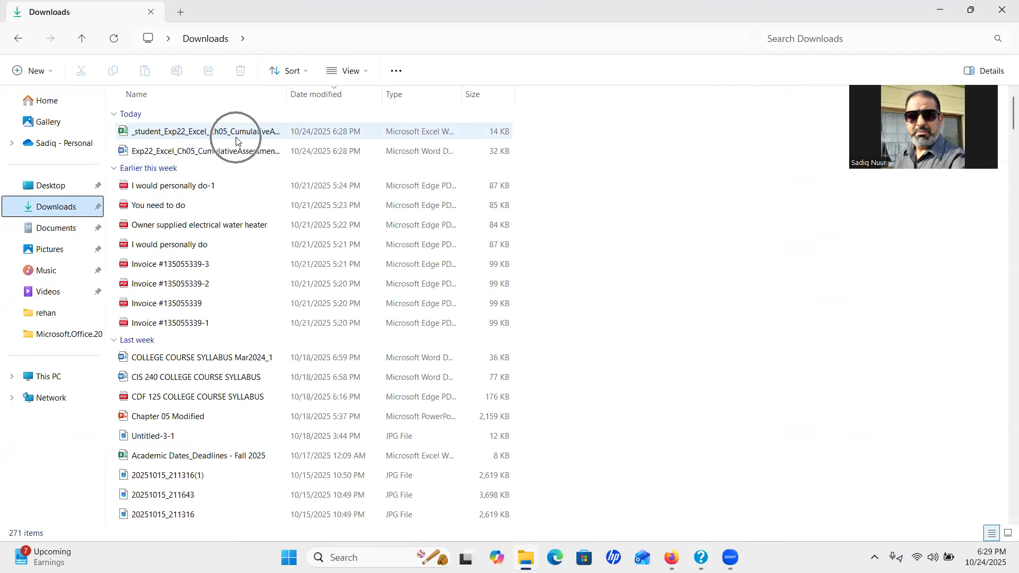
double_click(191, 151)
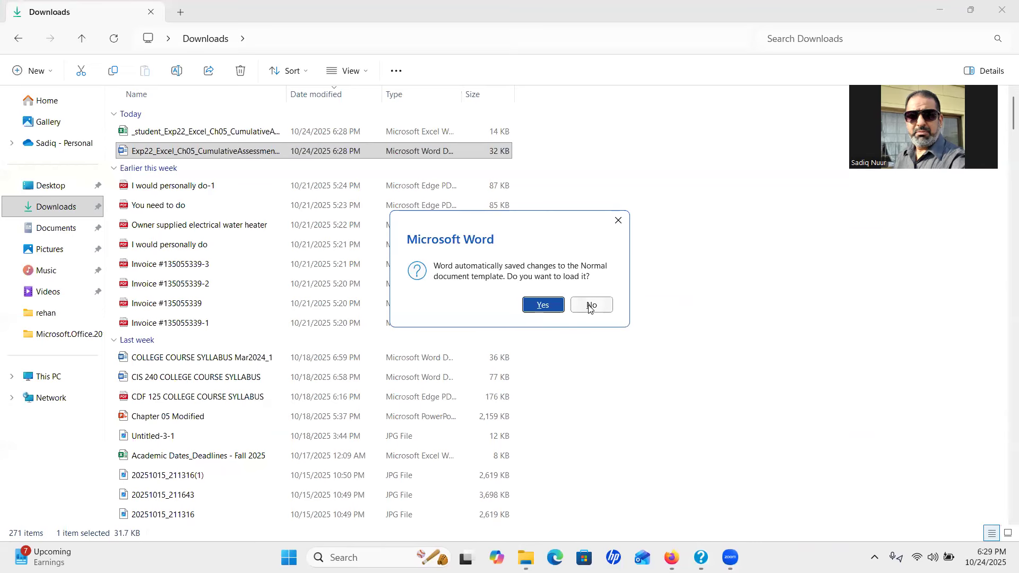
Decline the Normal template changes, enable editing and zoom in the instructions, then return to Downloads
left_click(599, 306)
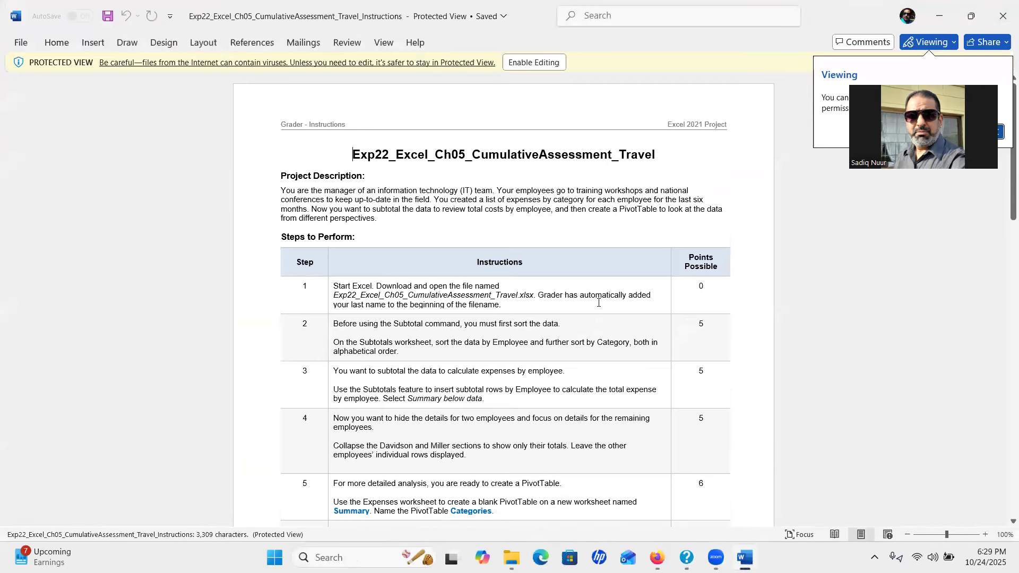
left_click(523, 64)
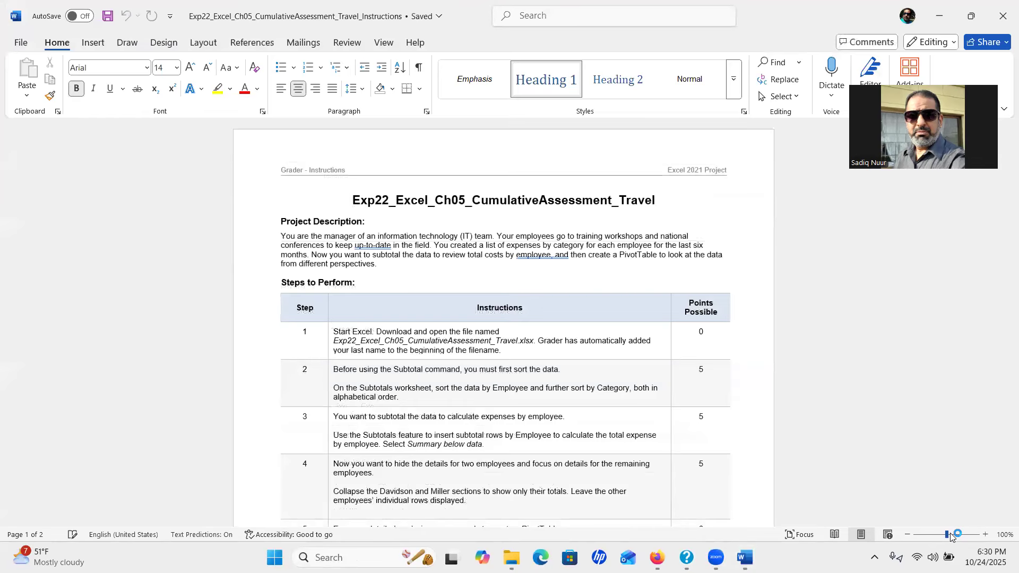
left_click_drag(945, 536, 953, 536)
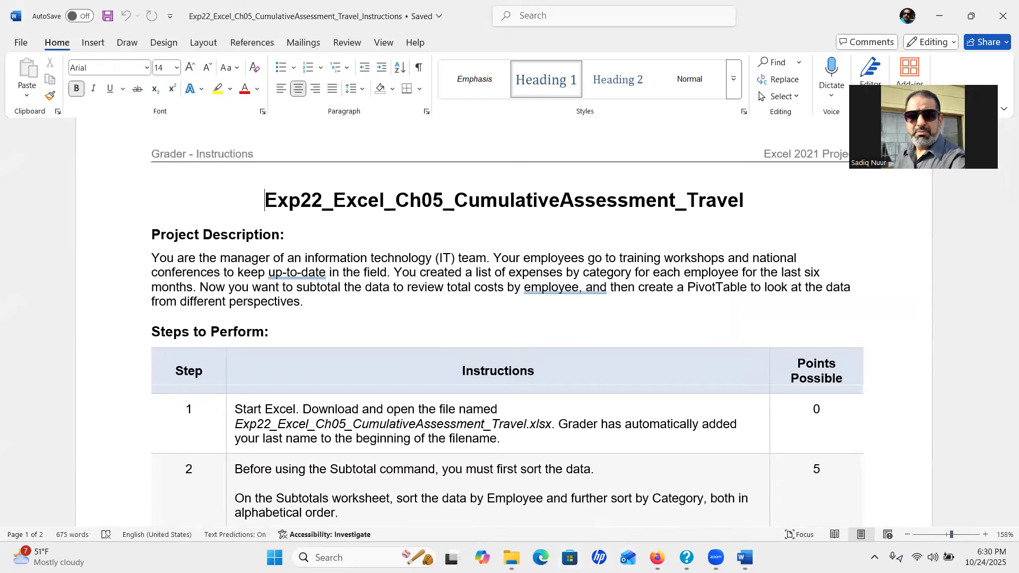
left_click(511, 557)
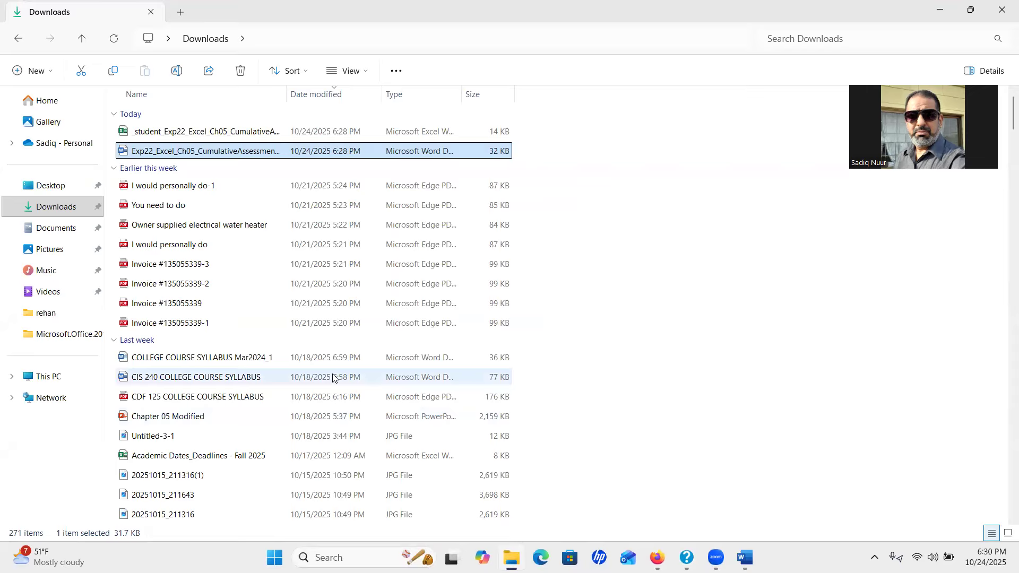
Open the student Excel workbook, enable editing, and zoom the Subtotals sheet to about 172%
left_click(183, 136)
double_click(183, 136)
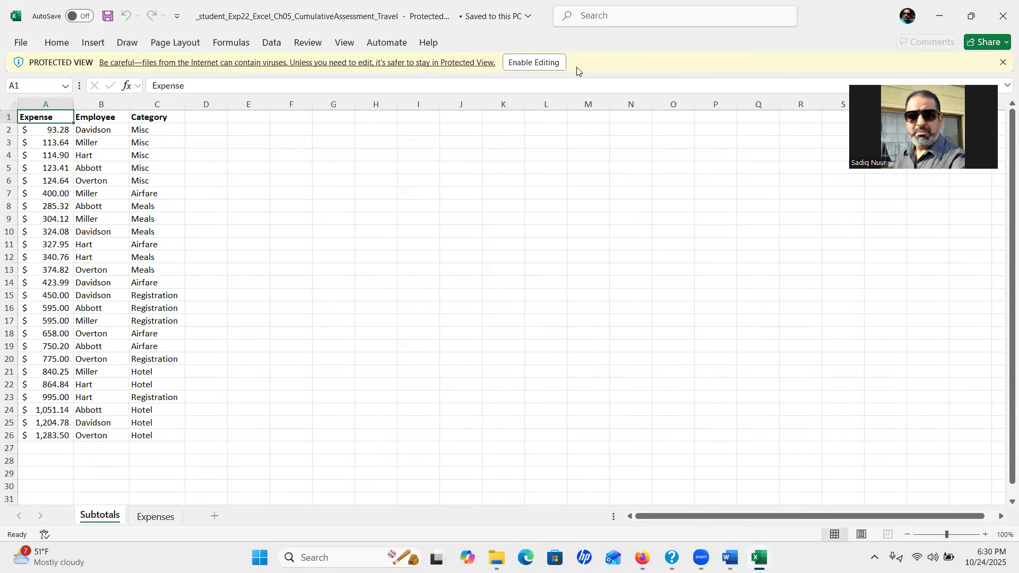
left_click(542, 64)
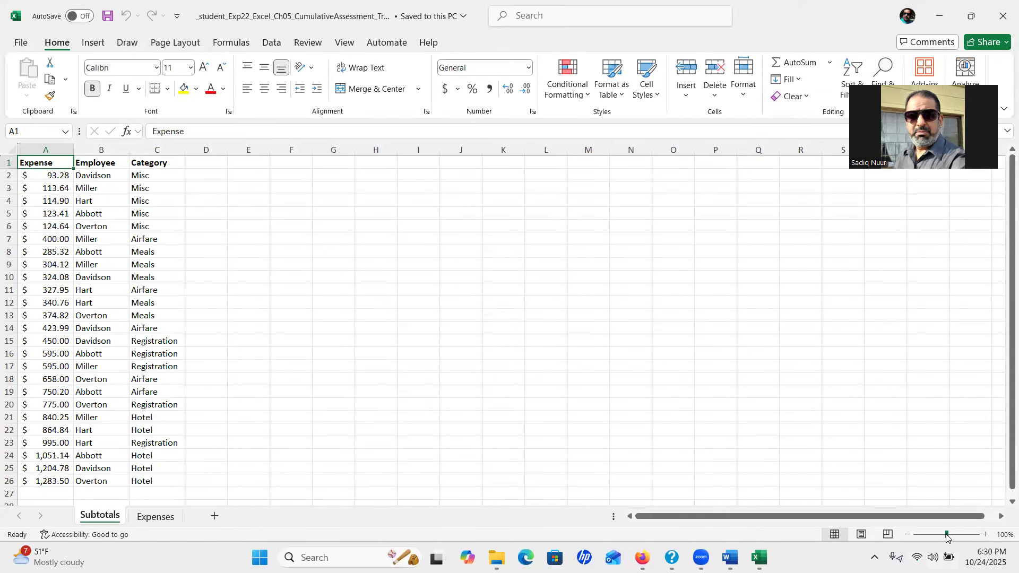
left_click_drag(948, 538, 955, 539)
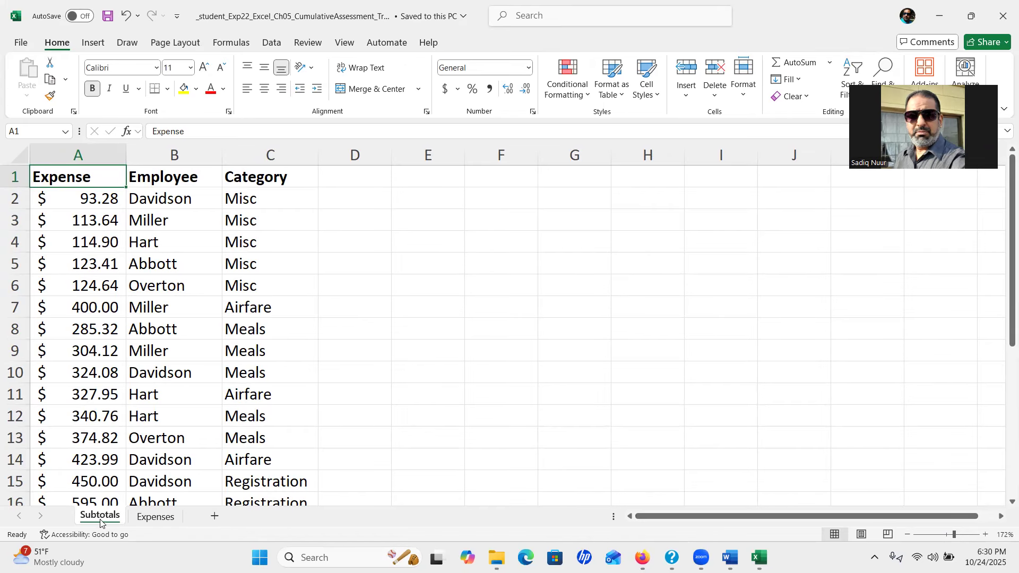
left_click(155, 518)
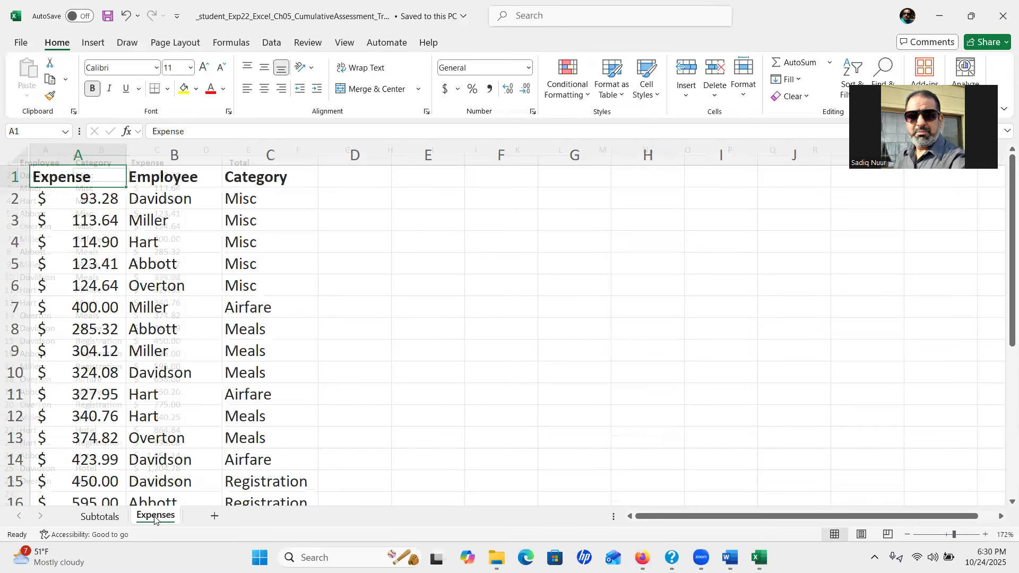
left_click(111, 518)
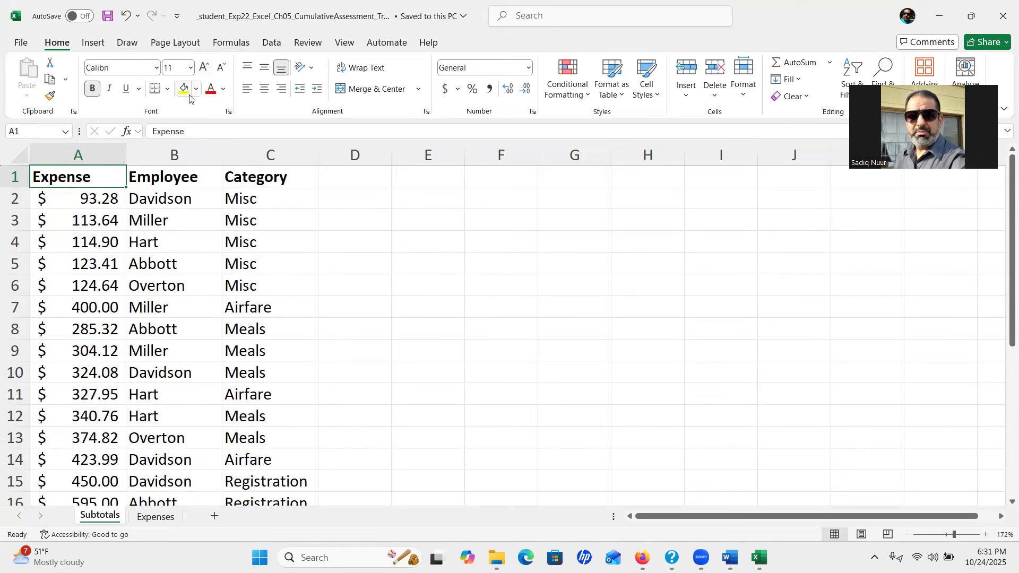
key("ctrl")
key("ctrl")
key("ctrl")
key("ctrl")
key("ctrl")
key("ctrl")
left_click(158, 539)
key("ctrl")
key("ctrl")
key("ctrl")
key("ctrl")
key("ctrl")
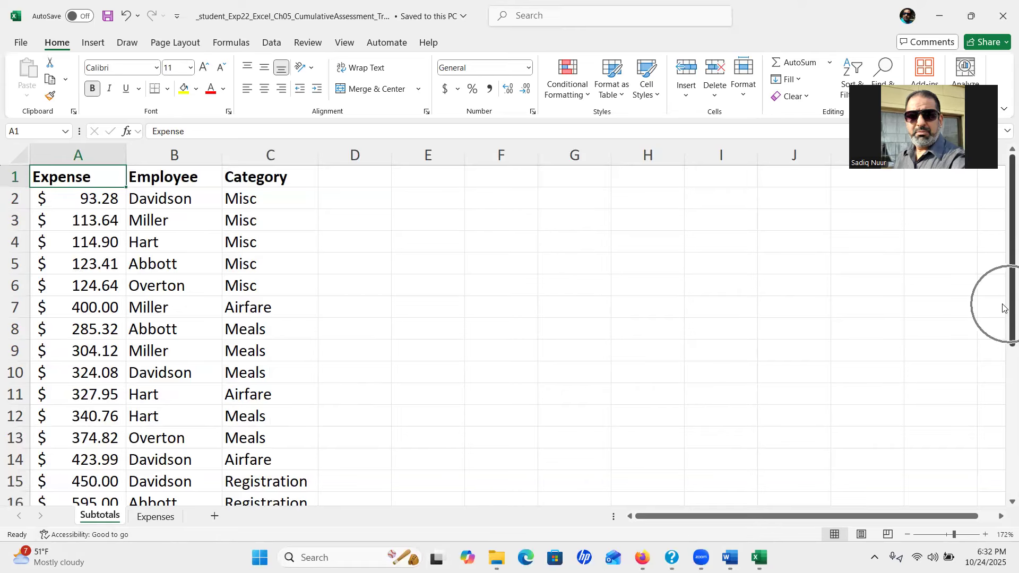
key("ctrl")
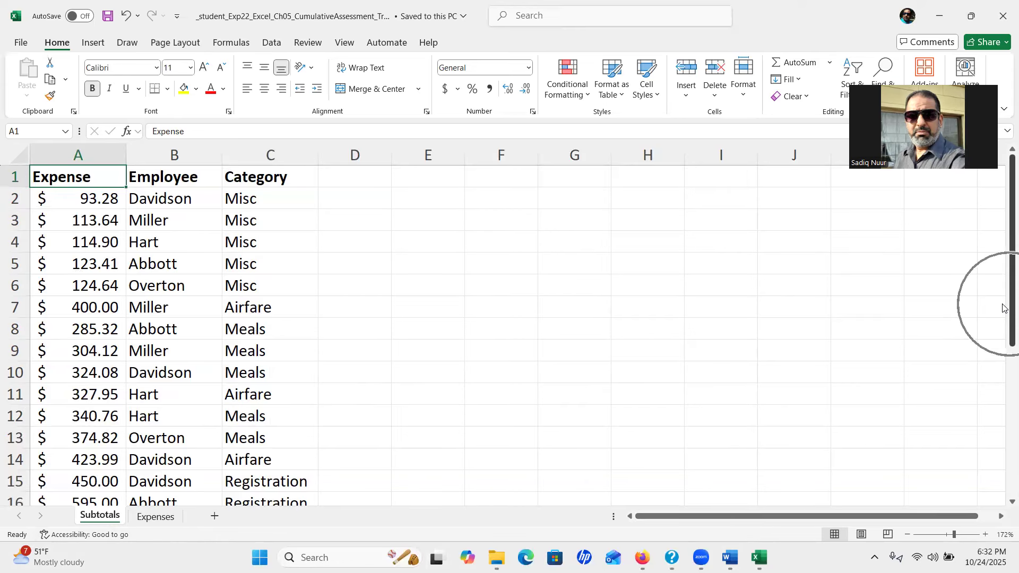
key("ctrl")
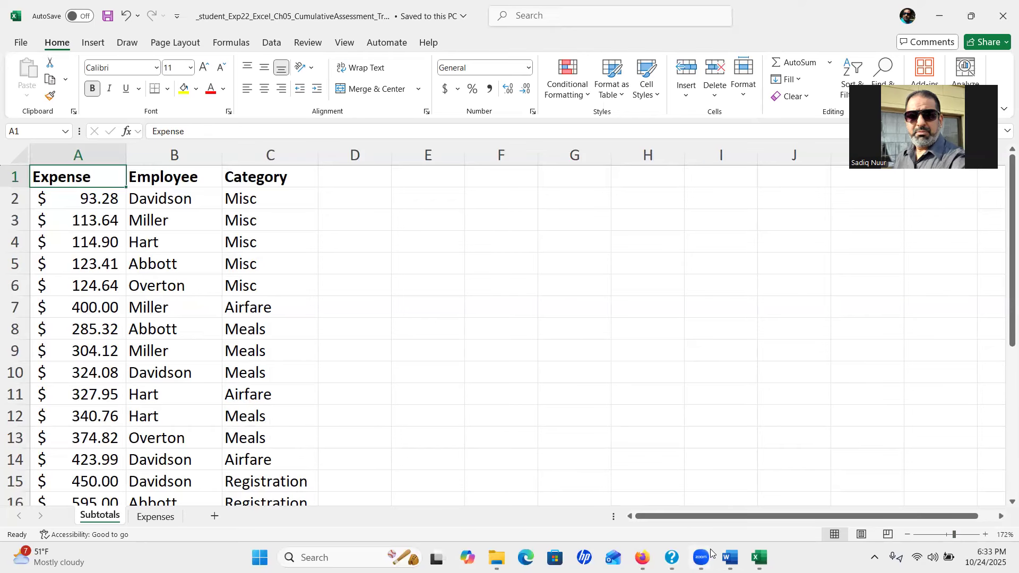
Scroll the Word Travel instructions to steps 2–6, then go back to Excel
left_click(731, 558)
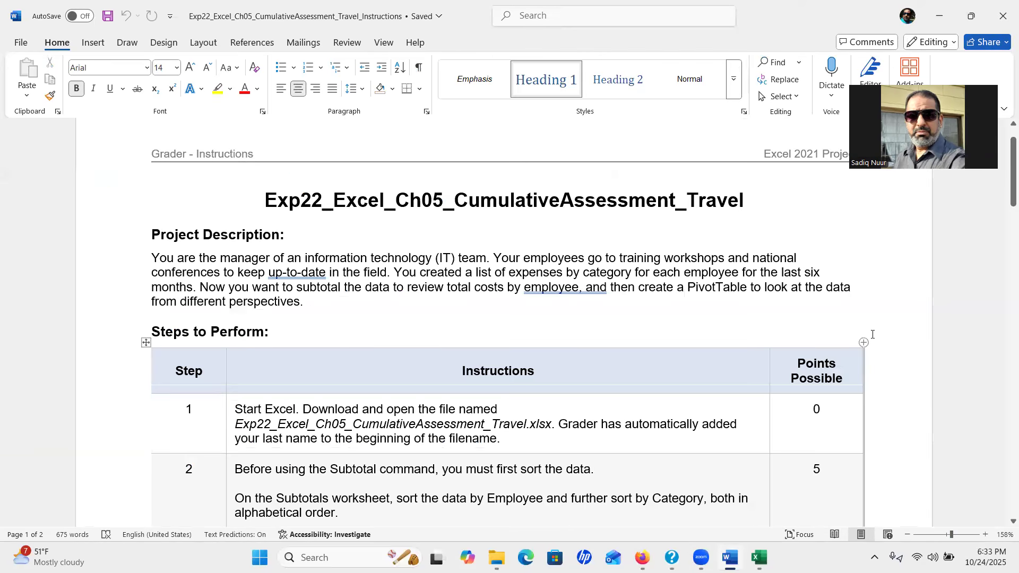
left_click_drag(1004, 199, 1004, 257)
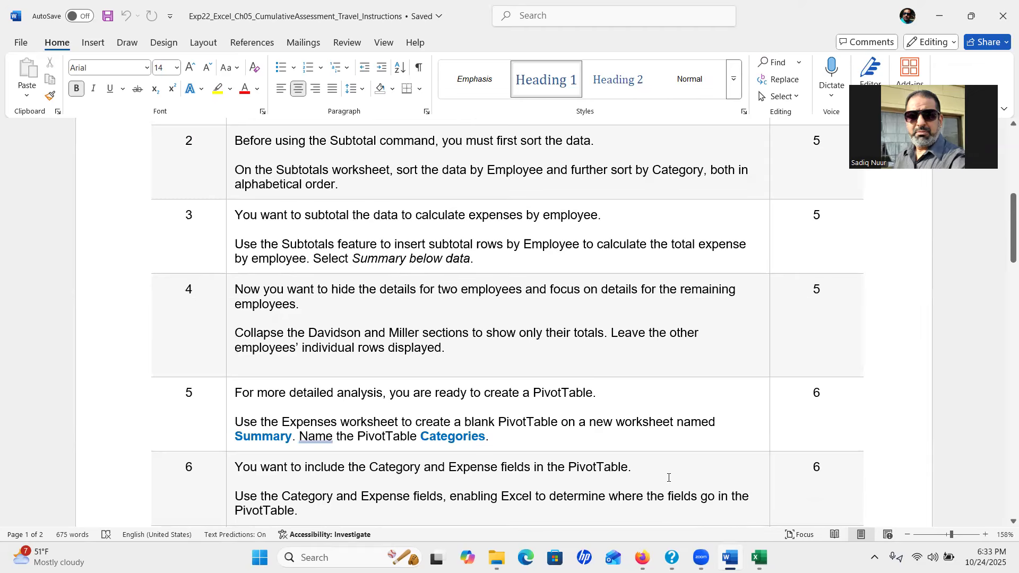
left_click(759, 558)
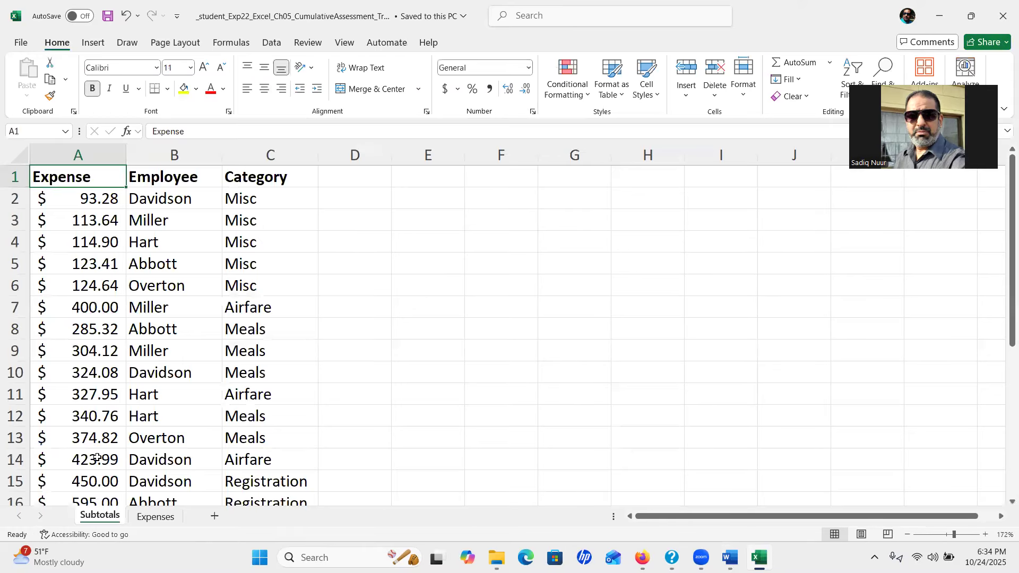
Custom-sort the Subtotals data by Employee, then by Category, both A to Z
left_click(97, 519)
left_click(158, 202)
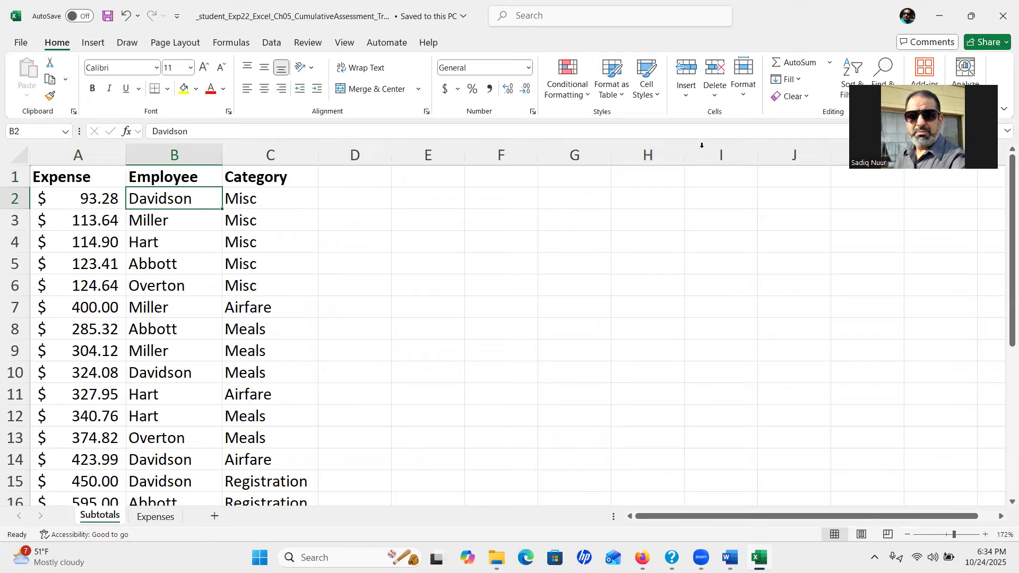
left_click(57, 47)
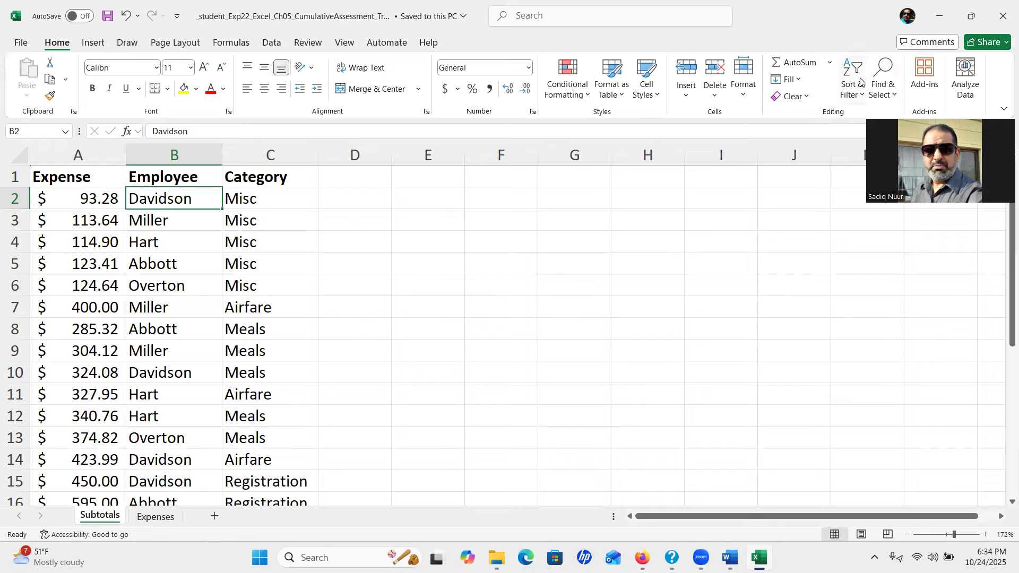
left_click(853, 118)
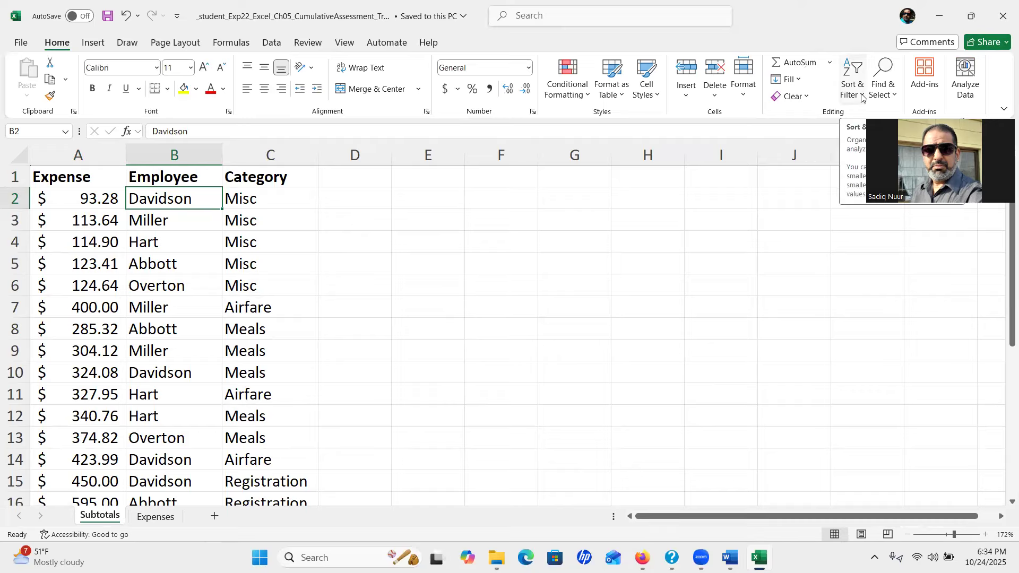
left_click(862, 98)
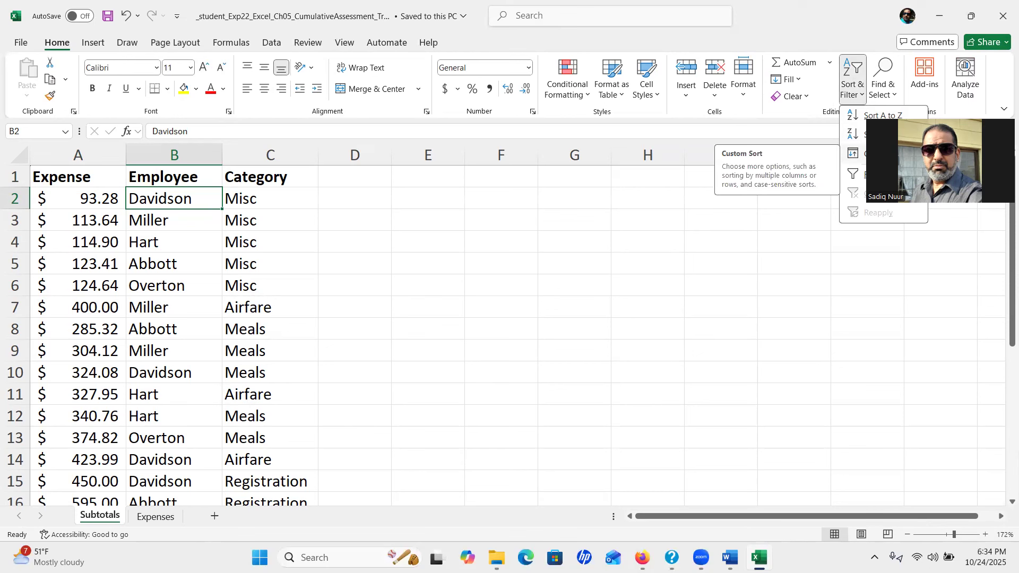
left_click(892, 153)
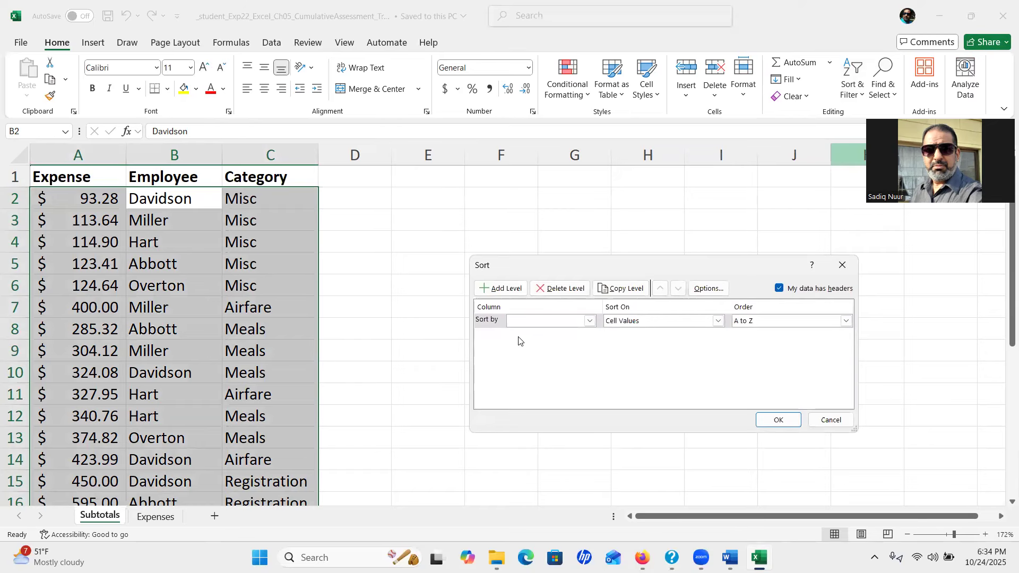
left_click(590, 321)
left_click(577, 343)
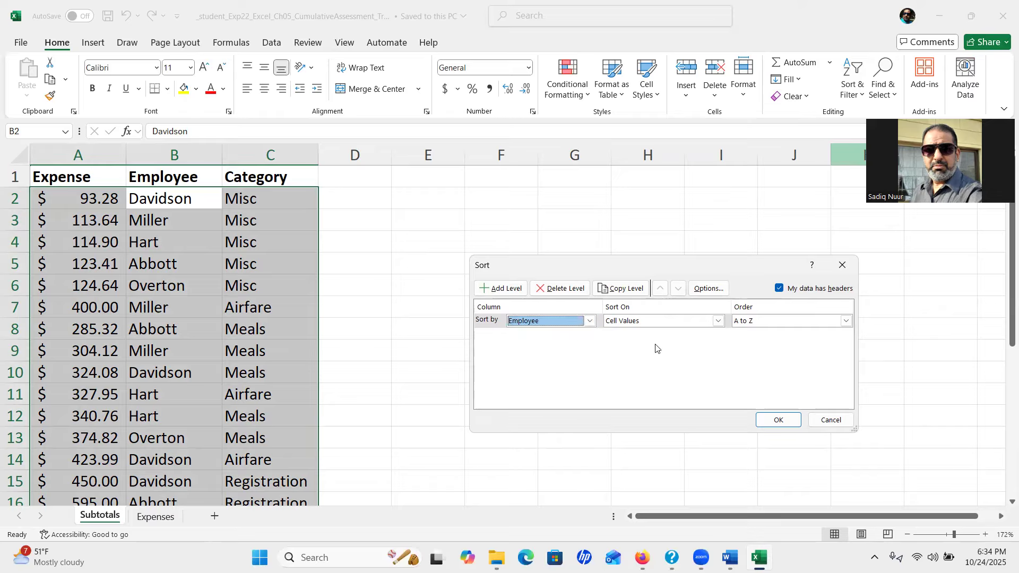
left_click(495, 291)
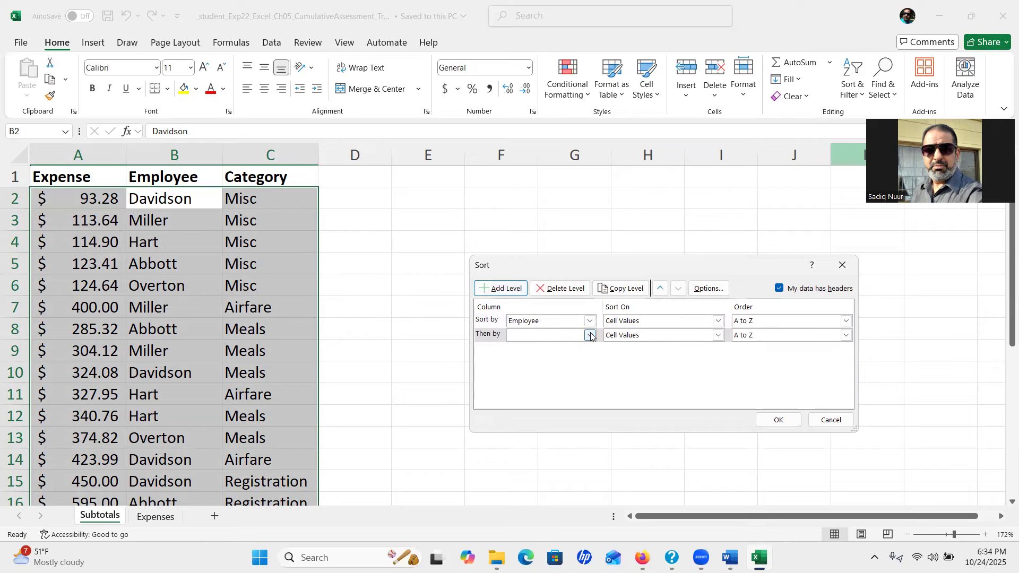
left_click(590, 335)
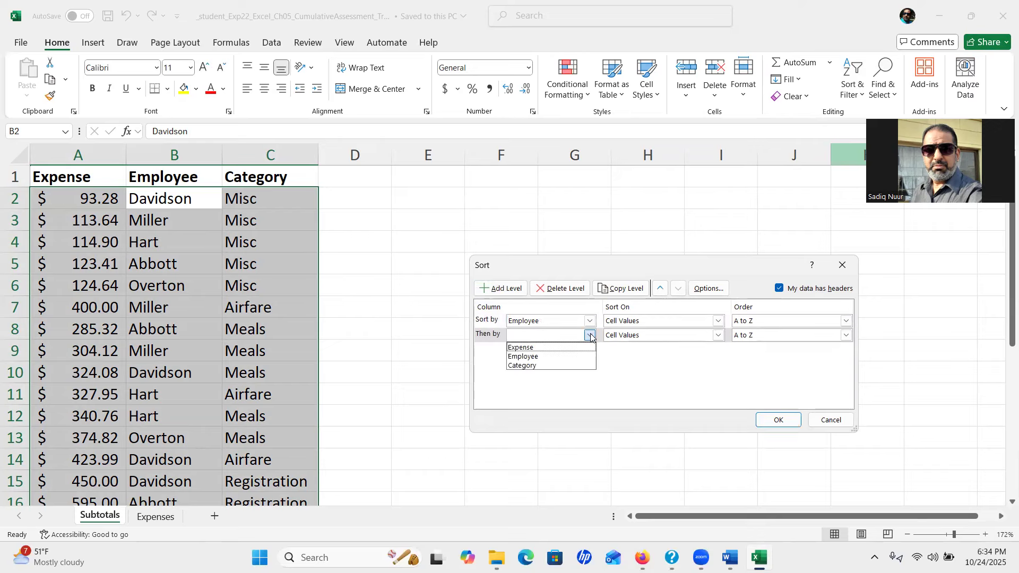
left_click(563, 366)
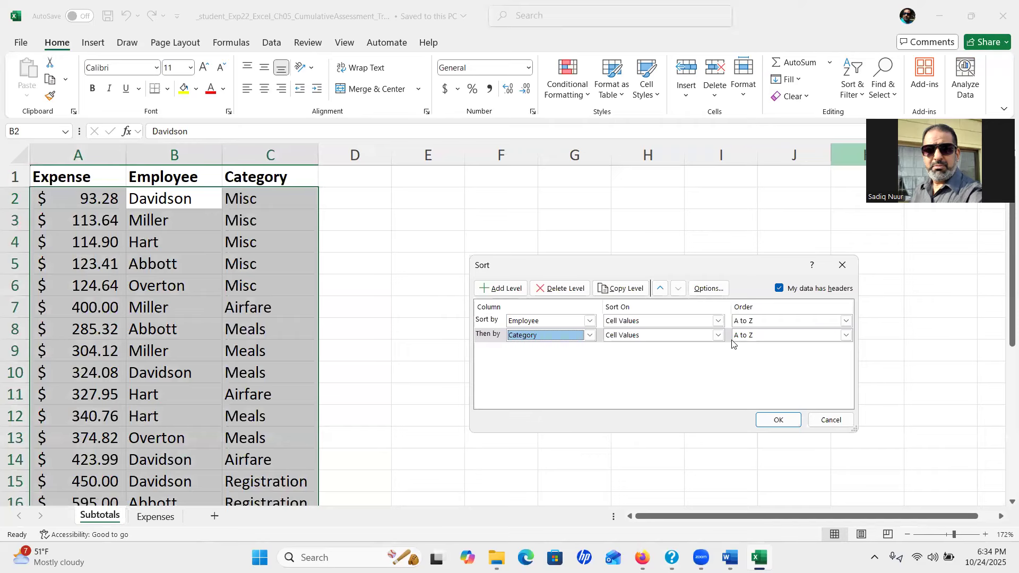
left_click(778, 420)
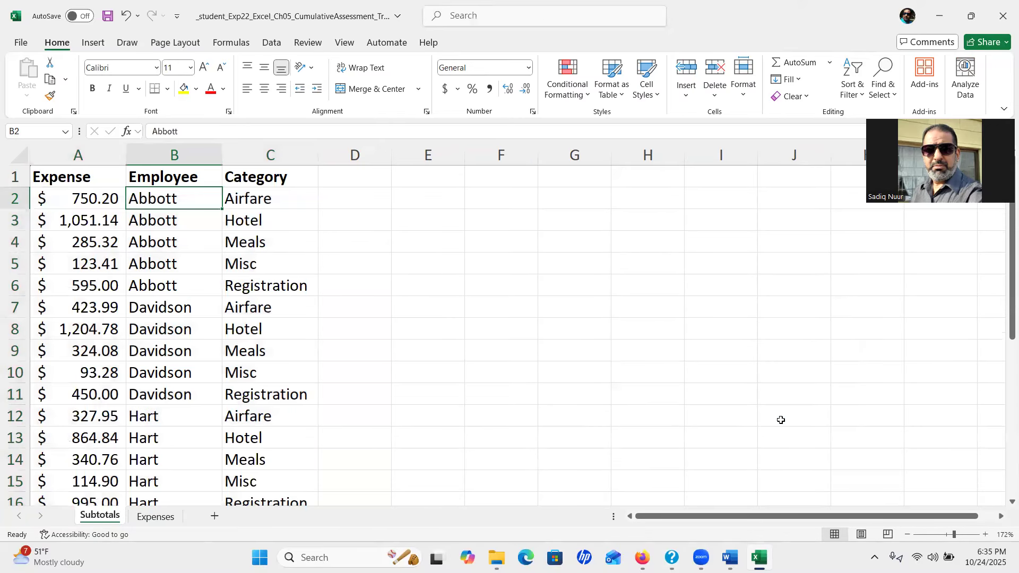
left_click(730, 557)
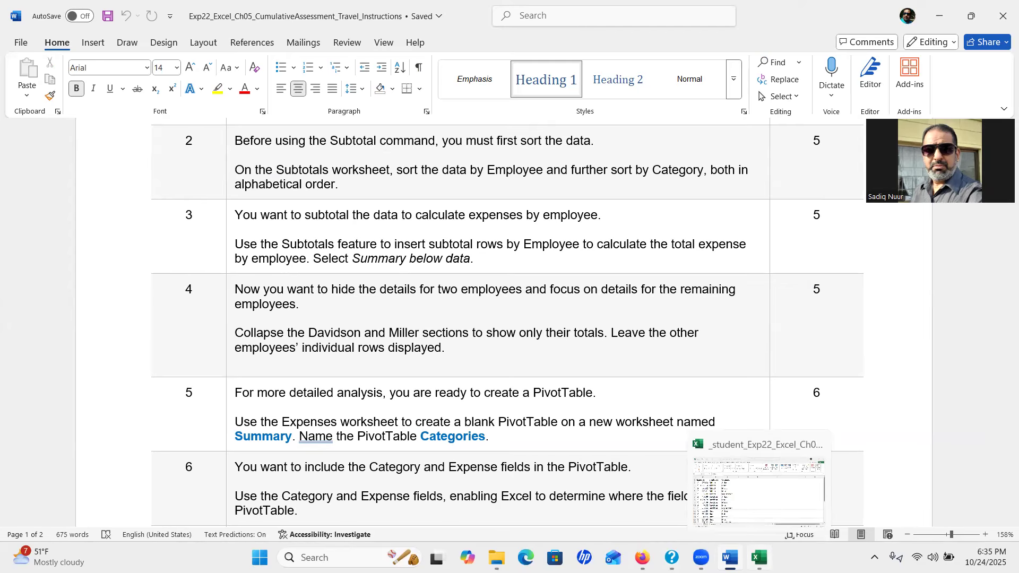
left_click(759, 558)
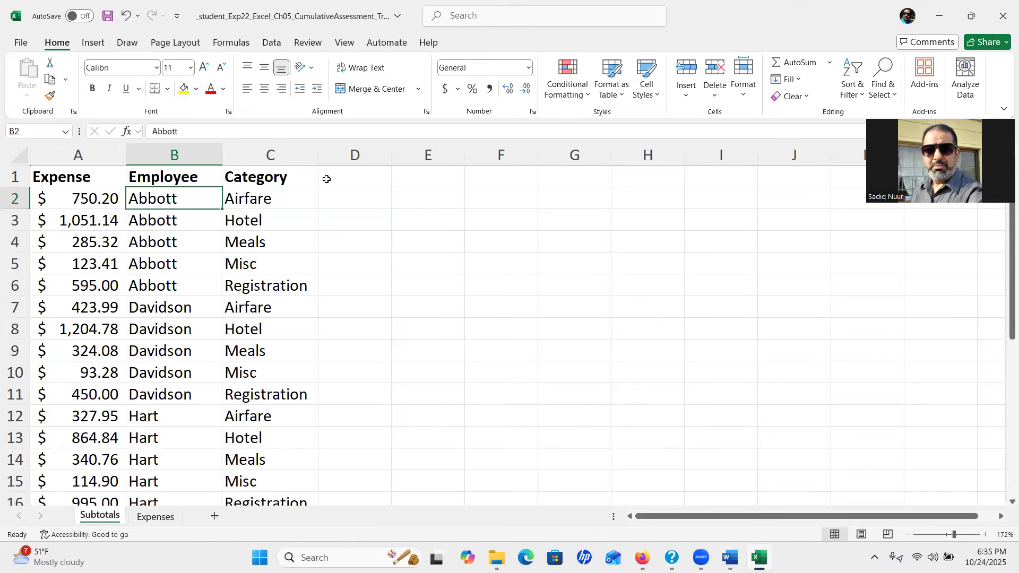
Set Subtotal to Sum Expense at each change in Employee, with Category unchecked
key("ctrl")
left_click(272, 44)
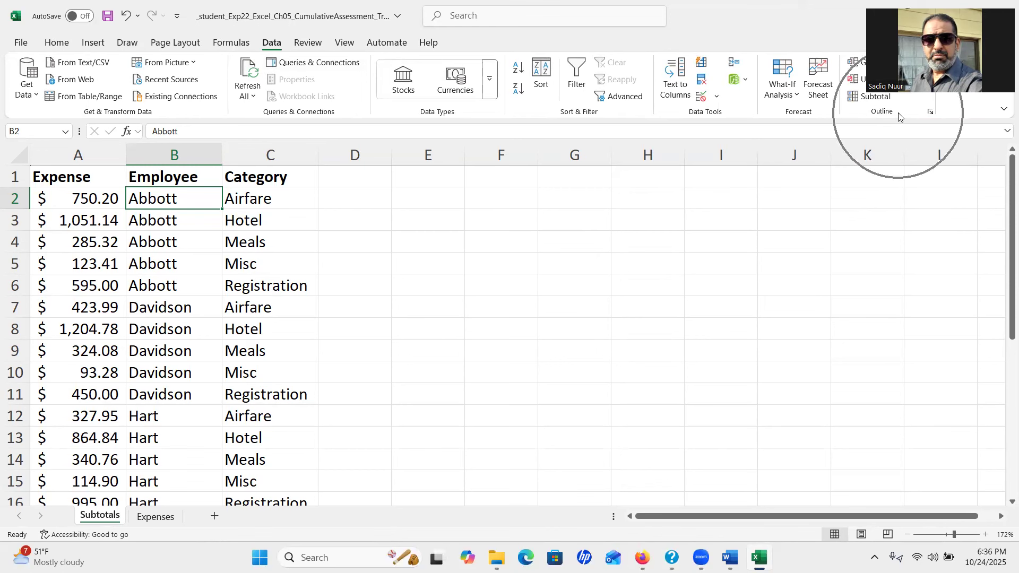
left_click(875, 98)
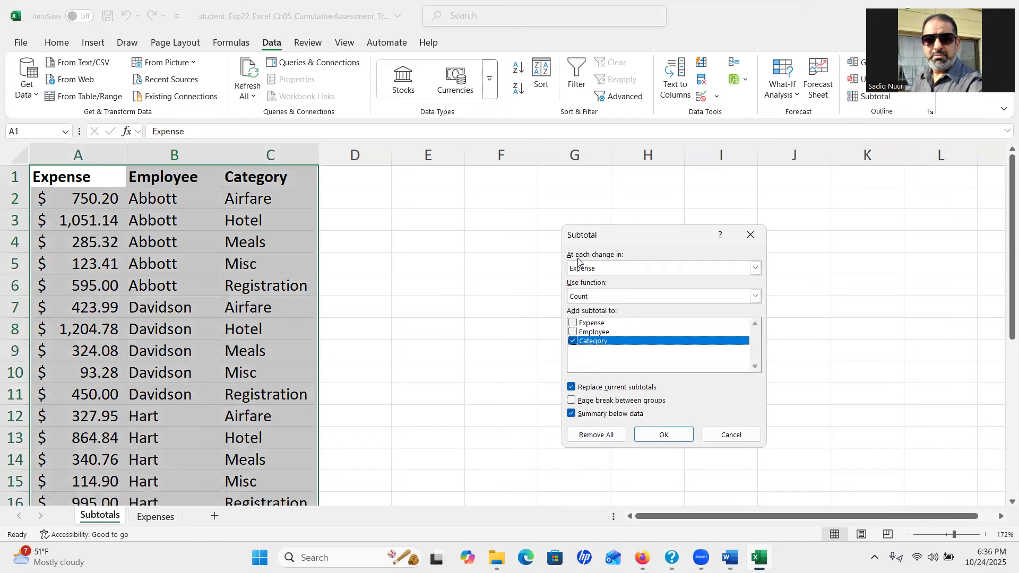
left_click(608, 267)
left_click(609, 290)
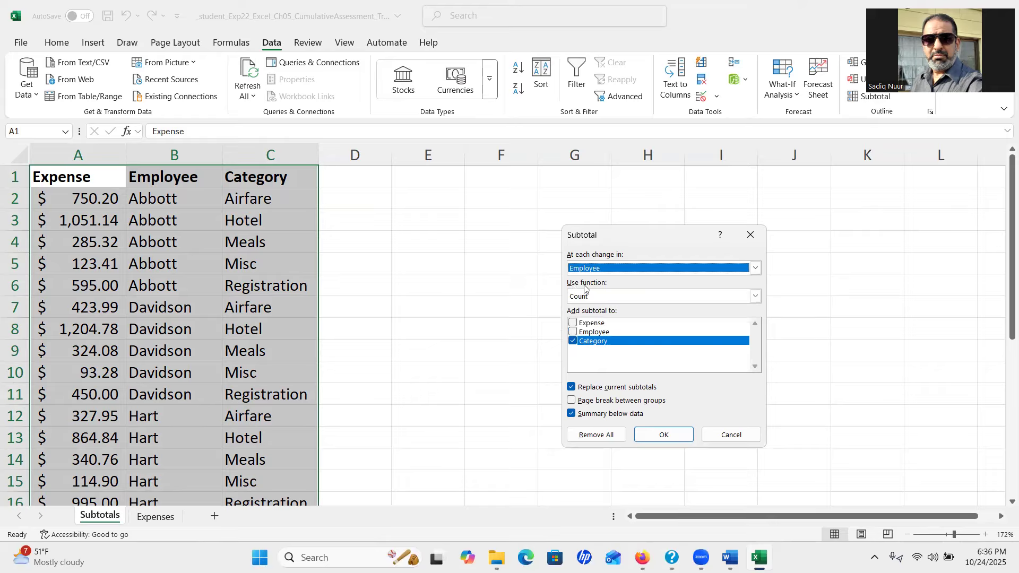
left_click(594, 296)
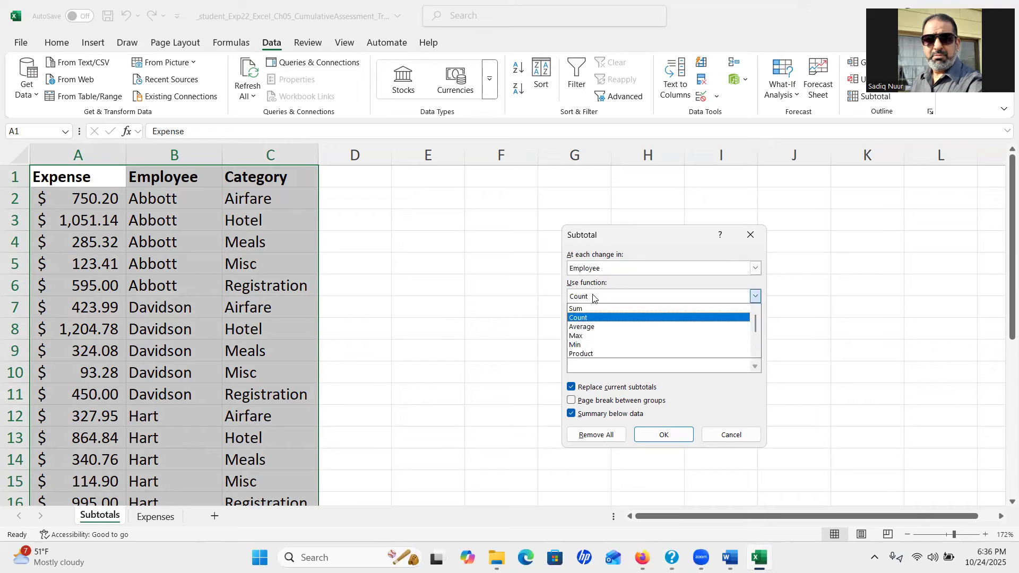
left_click(592, 308)
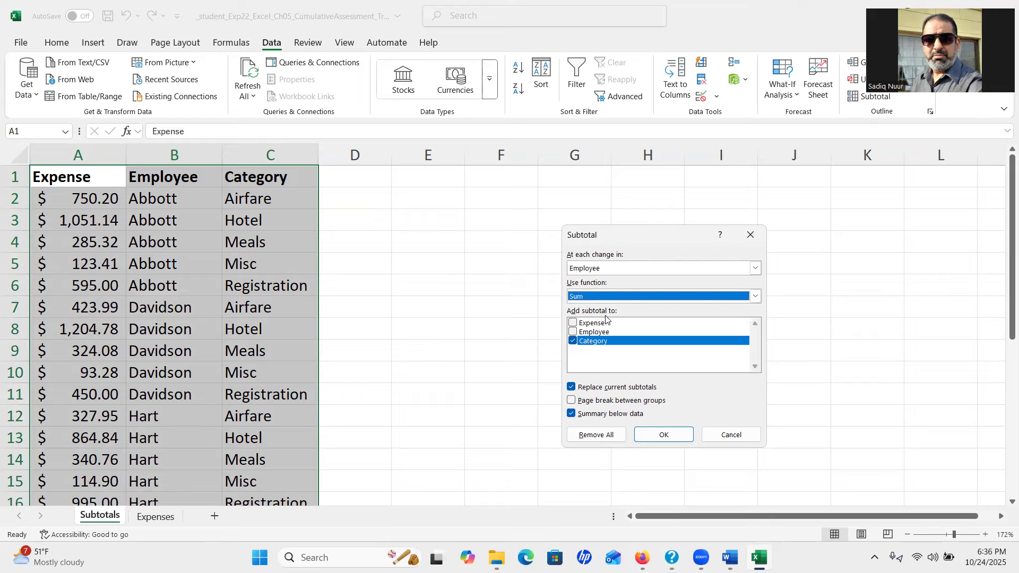
left_click(572, 323)
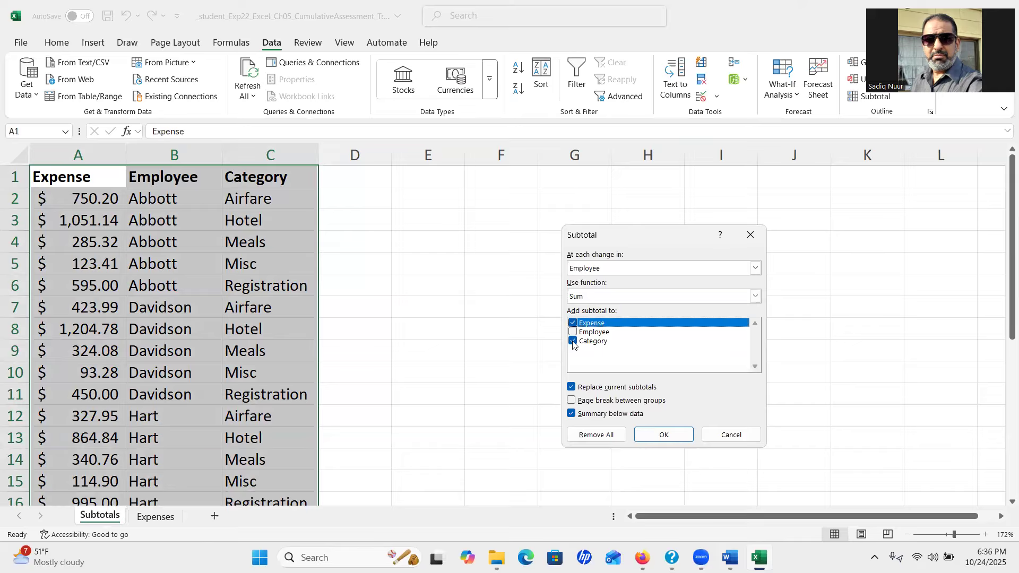
left_click(572, 341)
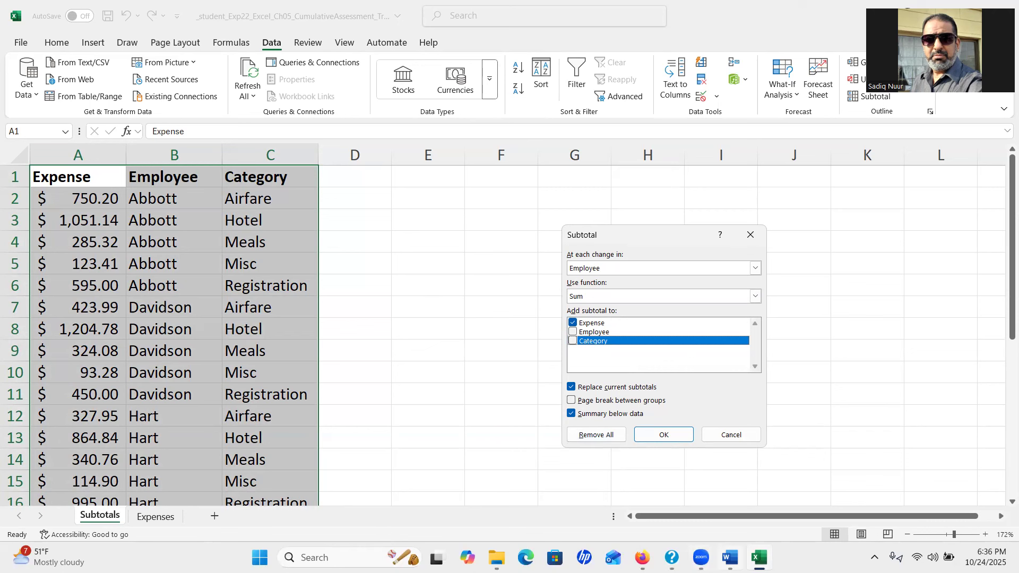
left_click(730, 557)
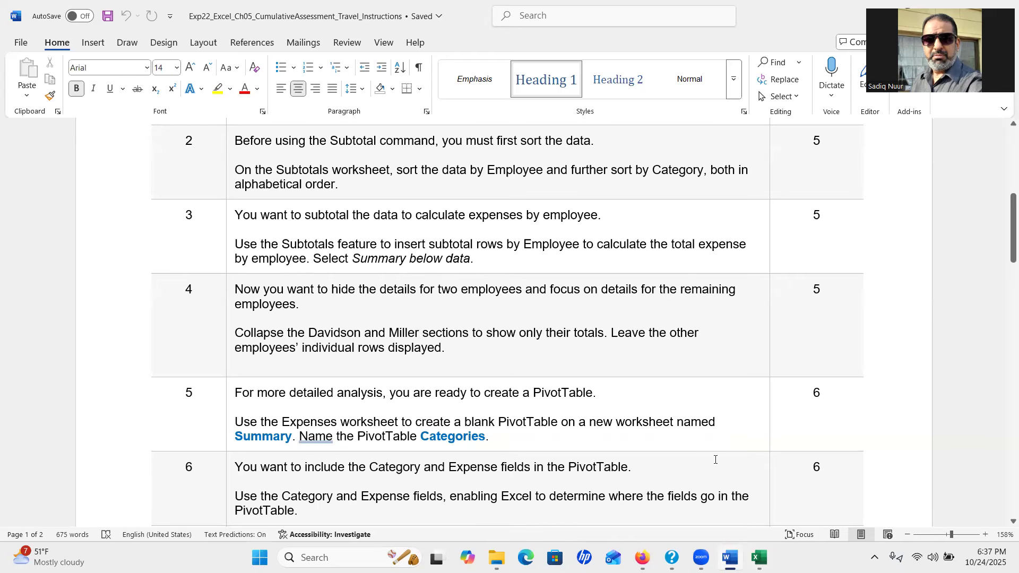
left_click(759, 558)
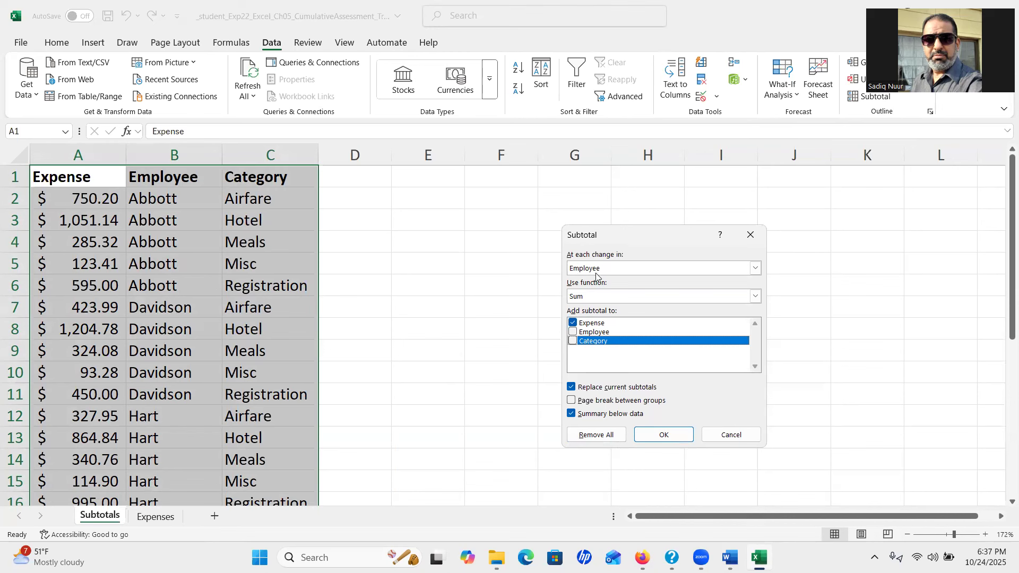
Insert the per-employee subtotals, such as Abbott Total 2,805.07, then bring Word's instructions forward
left_click(664, 436)
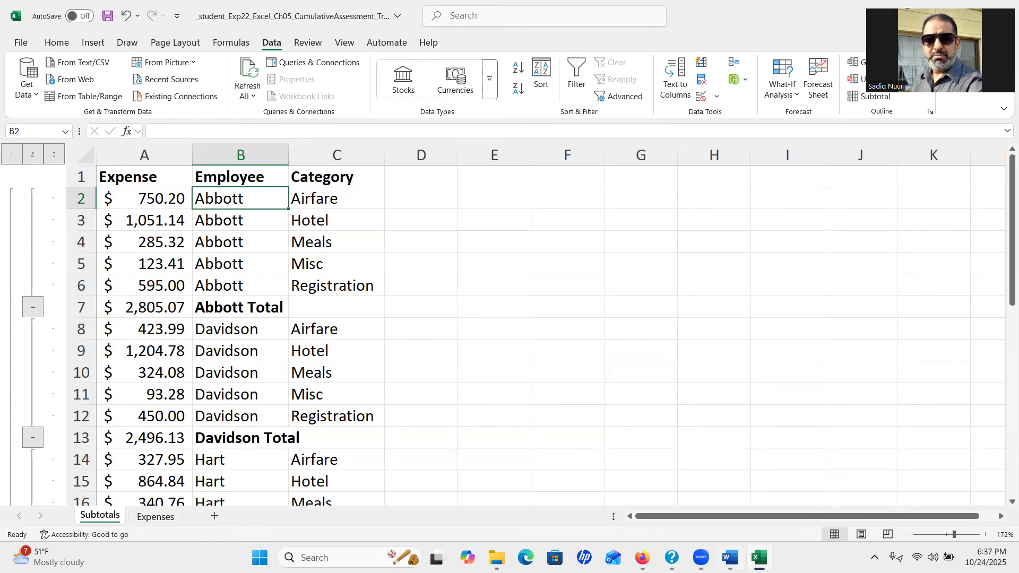
left_click(731, 558)
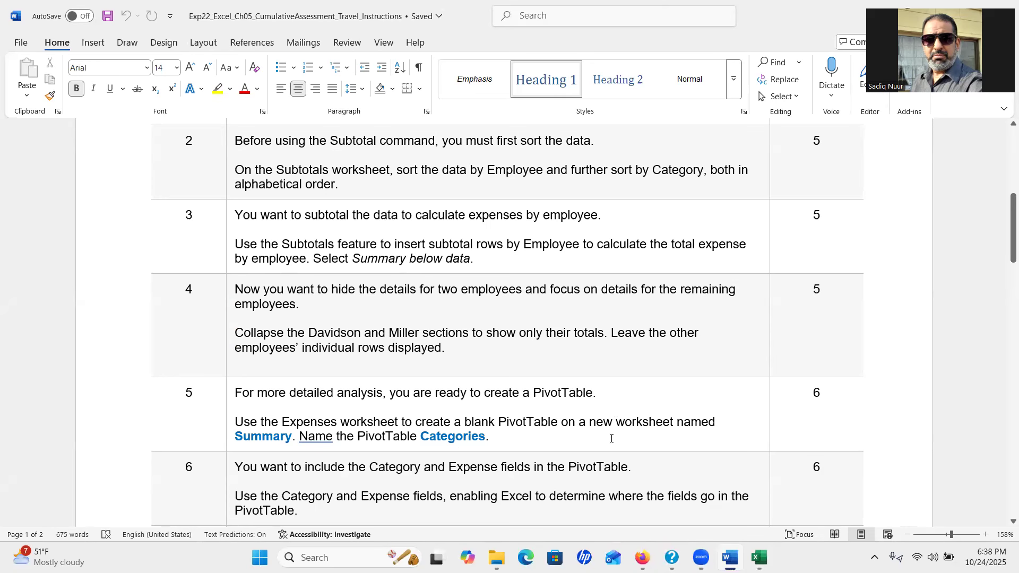
Collapse the Davidson and Miller groups to their total rows, then return to the Word instructions
left_click(759, 558)
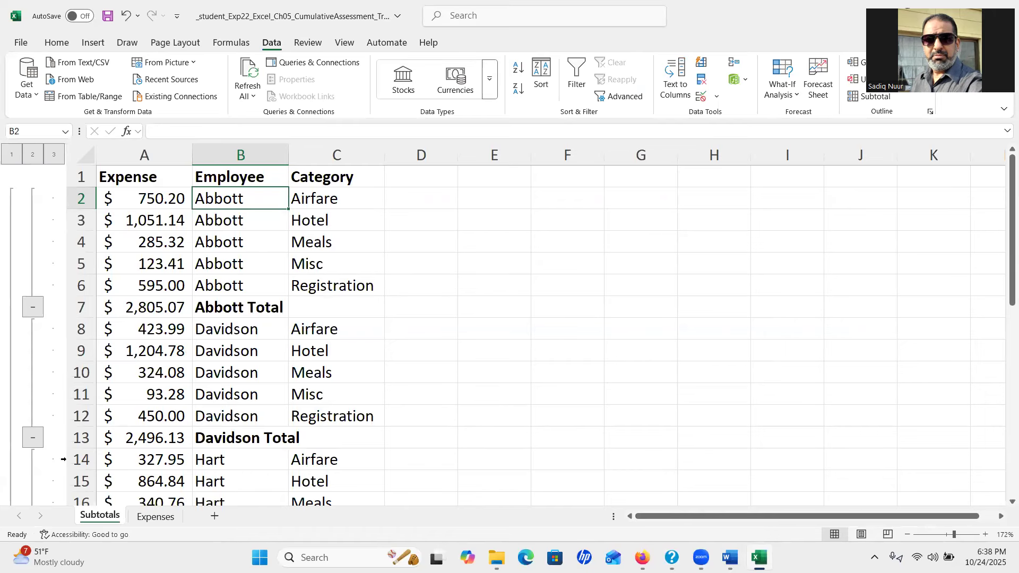
left_click(33, 438)
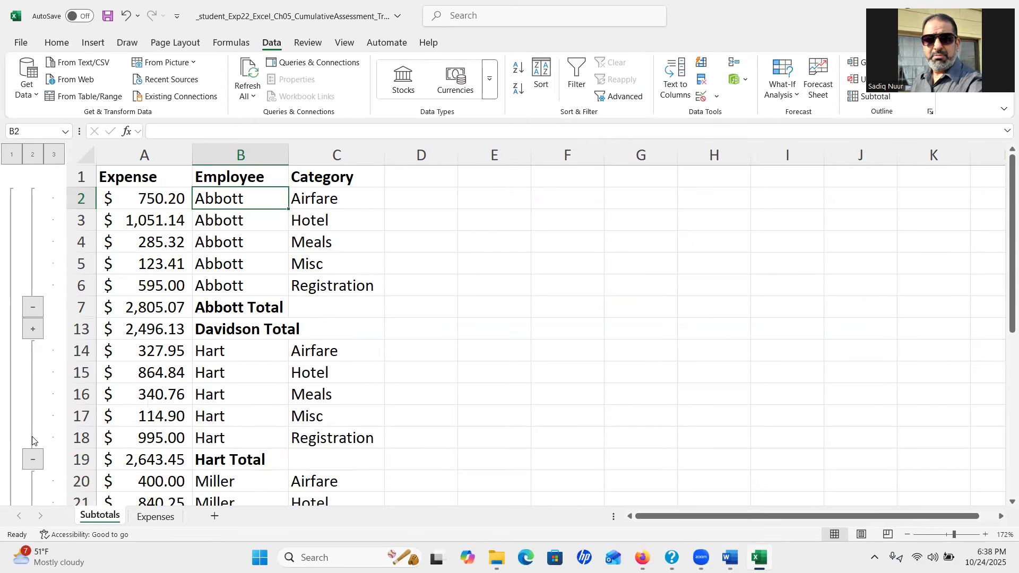
left_click(33, 329)
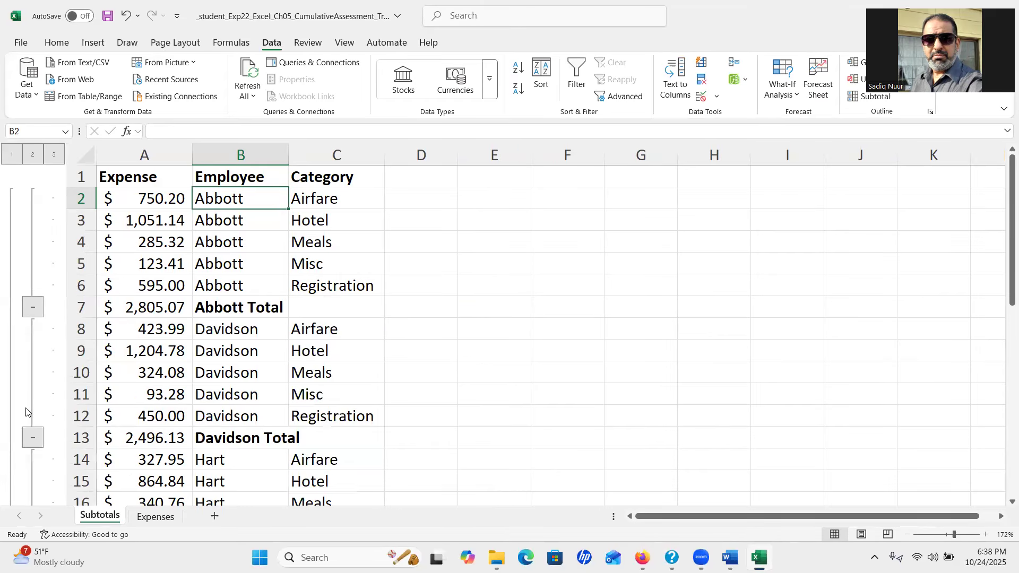
left_click(33, 438)
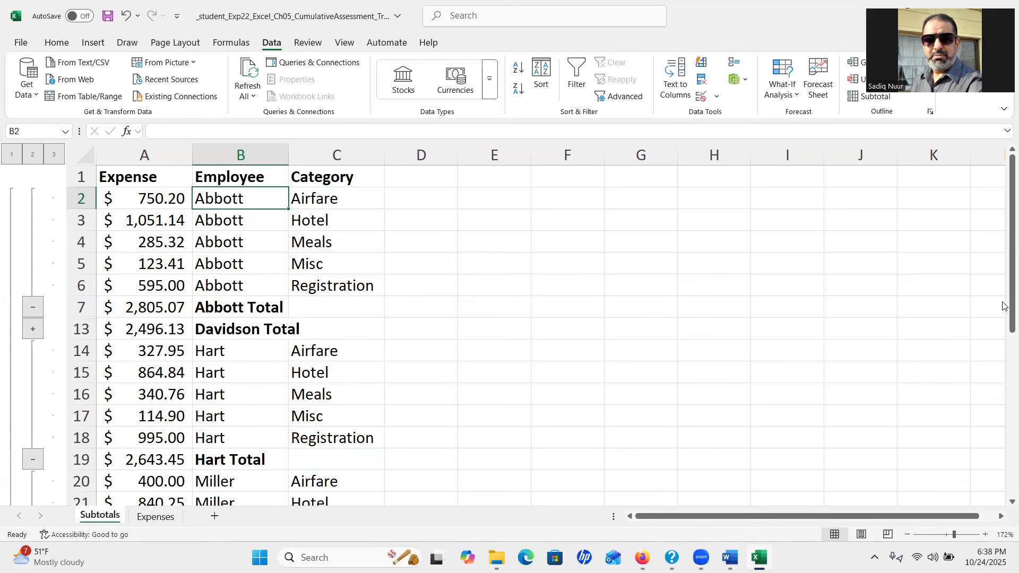
left_click_drag(1012, 304, 1012, 383)
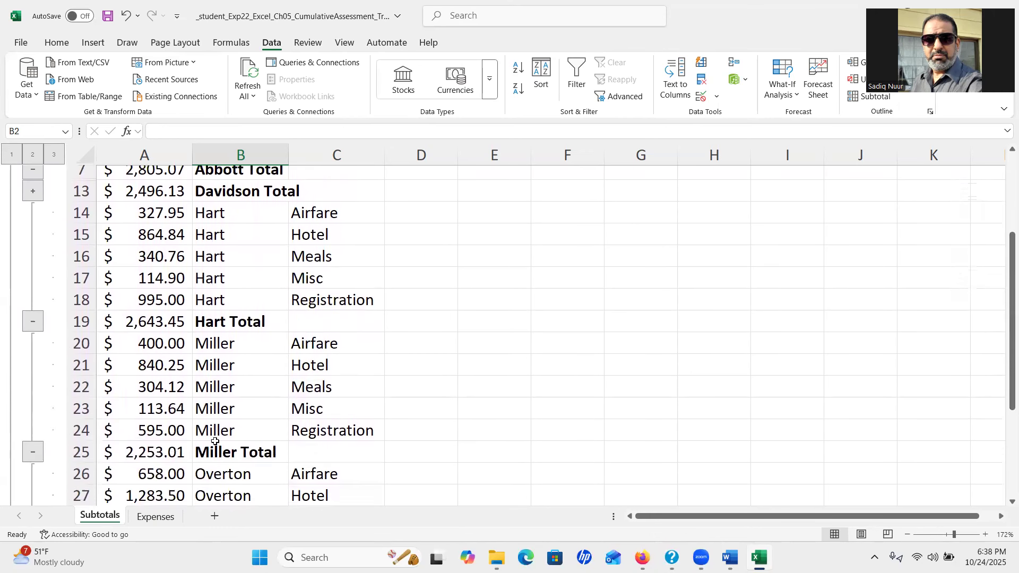
left_click(32, 453)
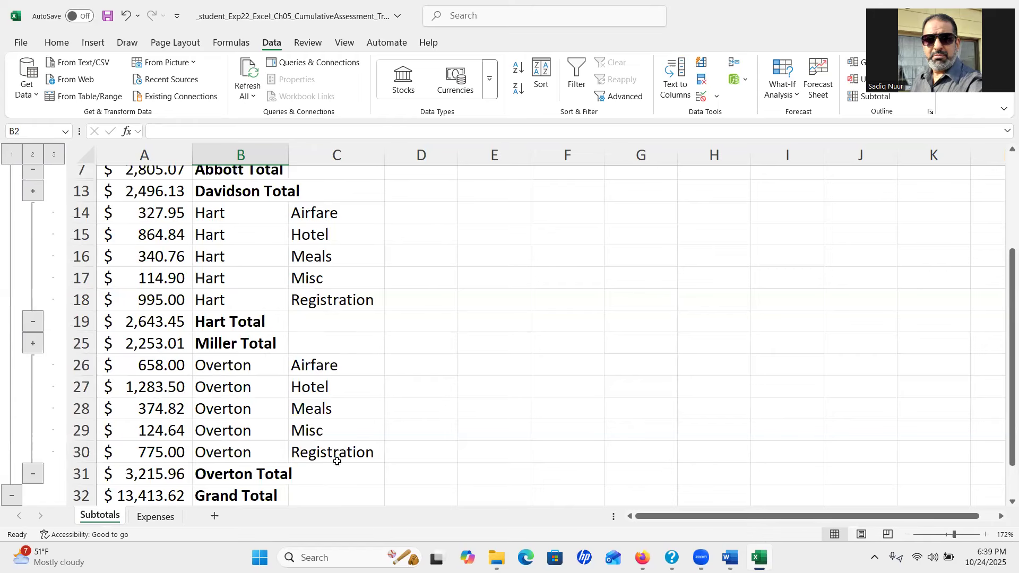
left_click_drag(1006, 349, 1004, 241)
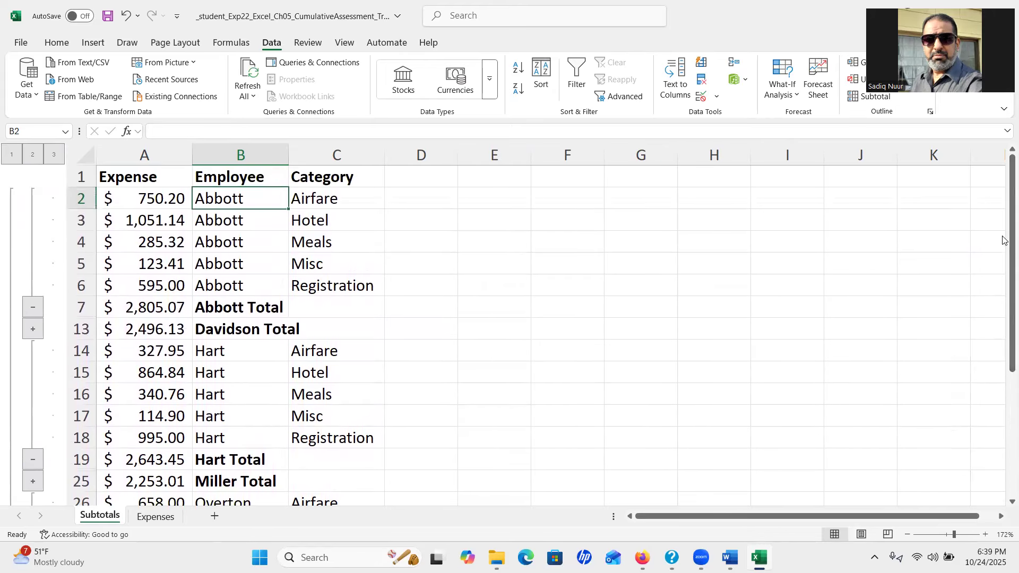
left_click(731, 557)
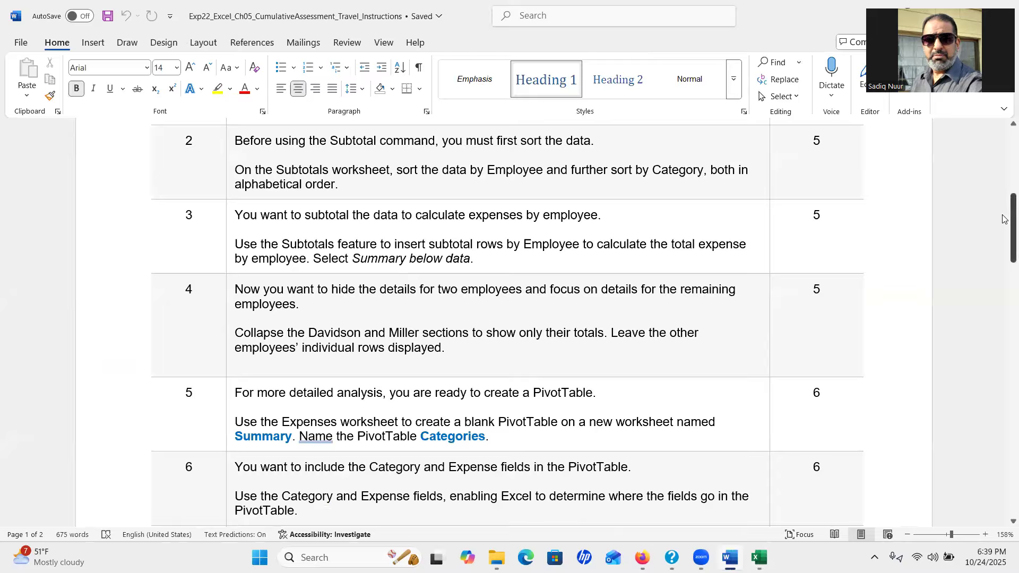
Read through steps 5–10 of the Word instructions, then go back to Excel
left_click_drag(1005, 219, 1005, 243)
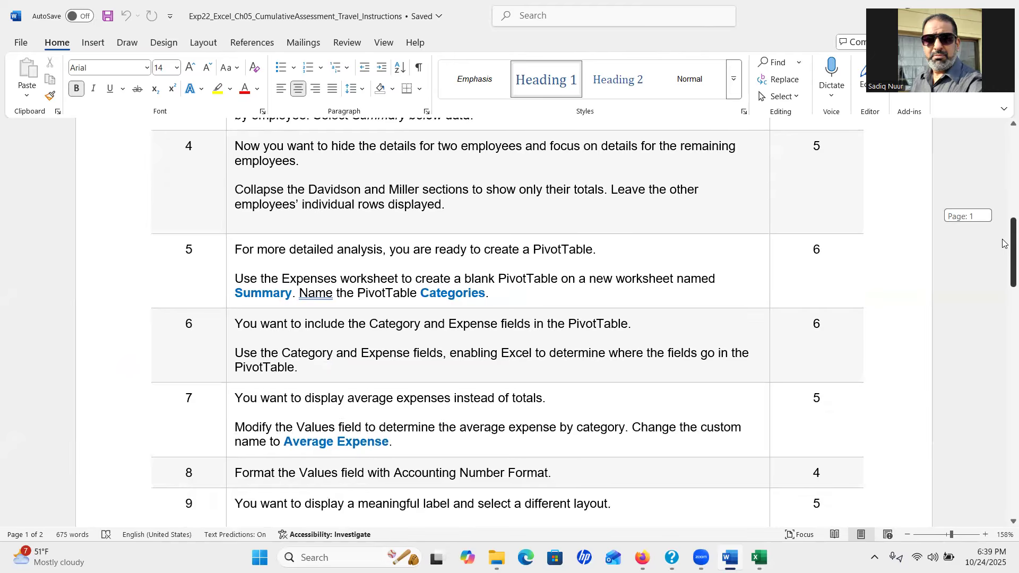
left_click_drag(1004, 243, 1004, 264)
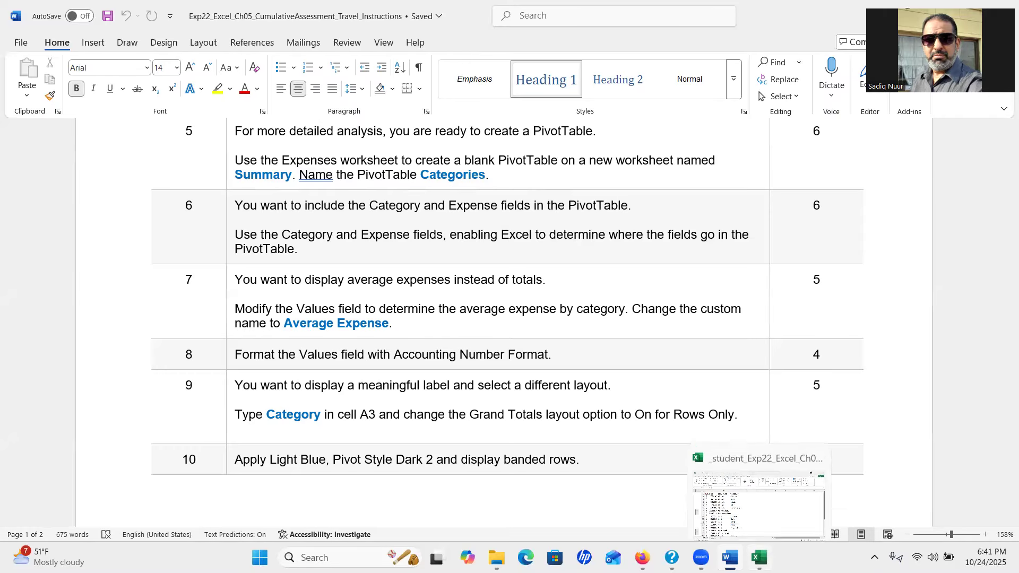
left_click(759, 559)
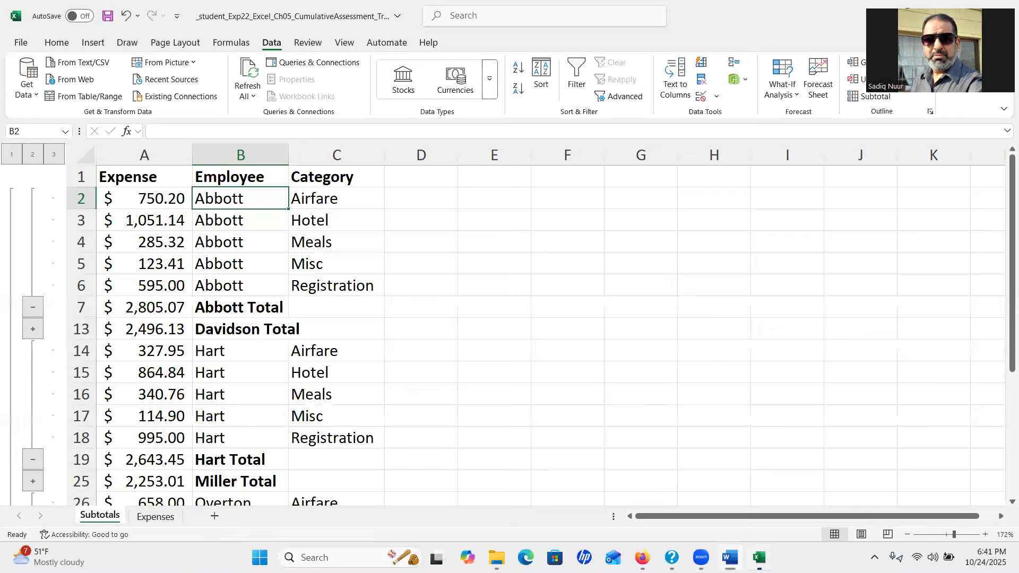
Select a cell inside the expense data on the Expenses sheet
left_click(151, 520)
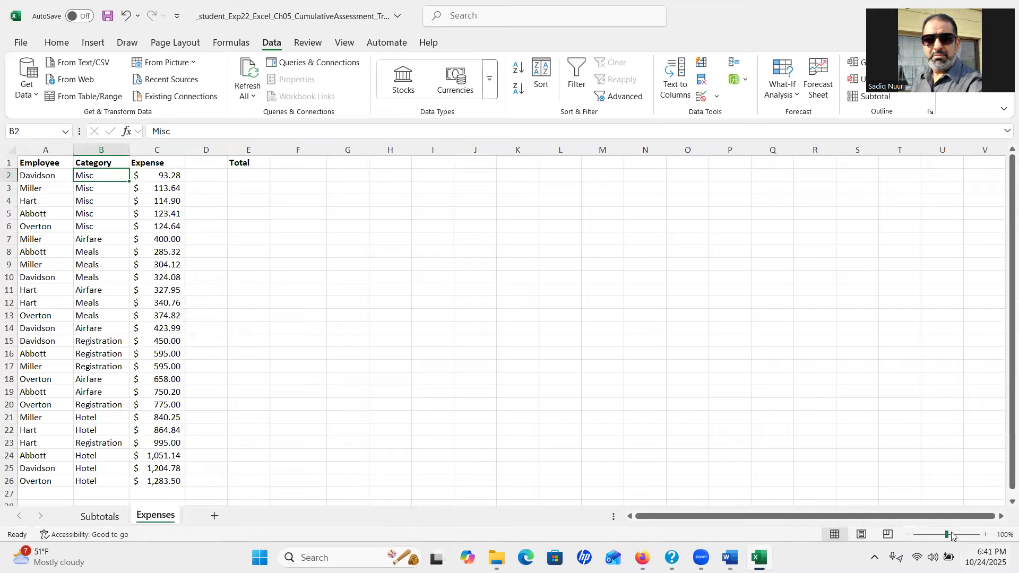
left_click_drag(948, 535, 952, 537)
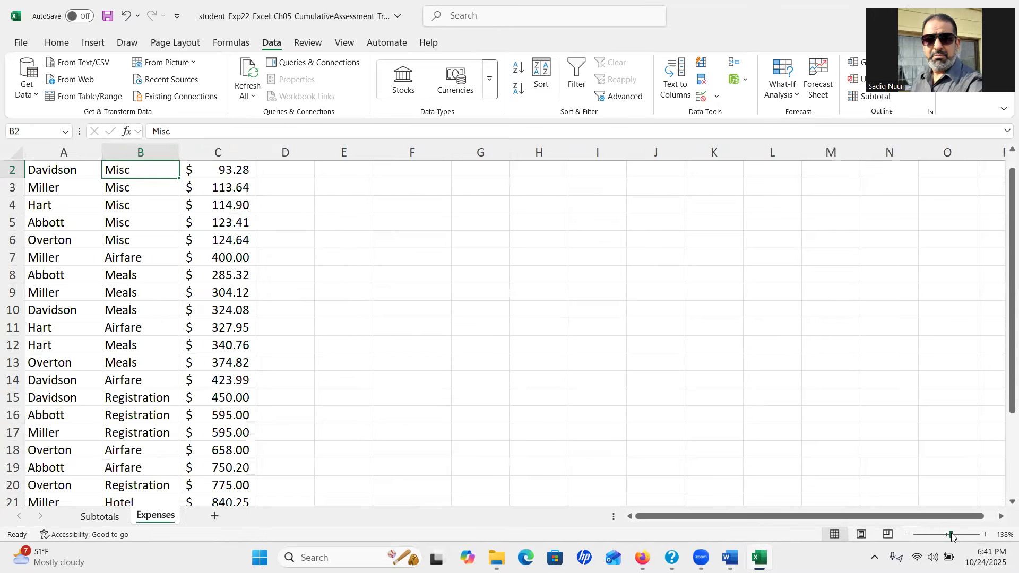
left_click_drag(1004, 361, 1004, 289)
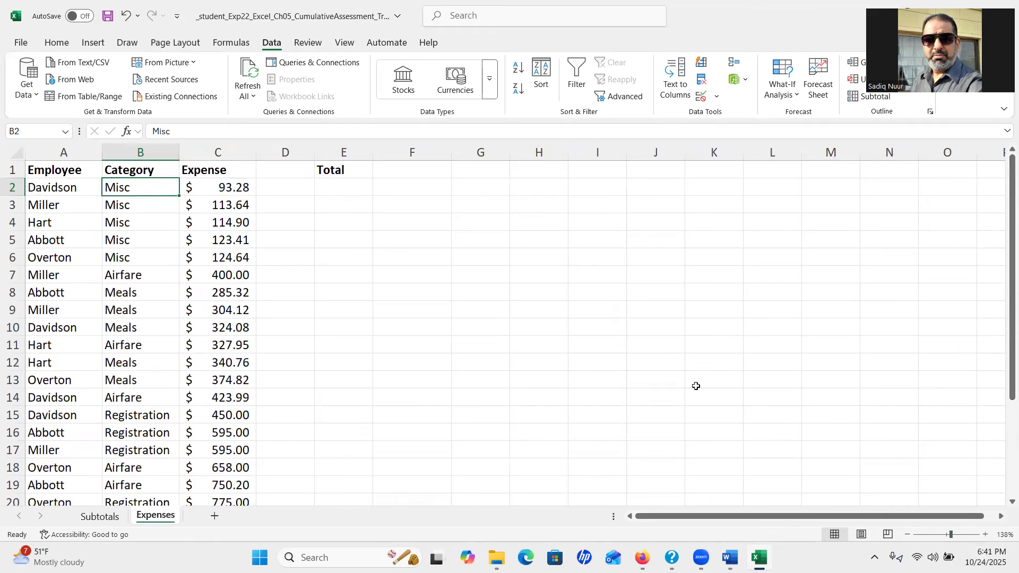
left_click(62, 188)
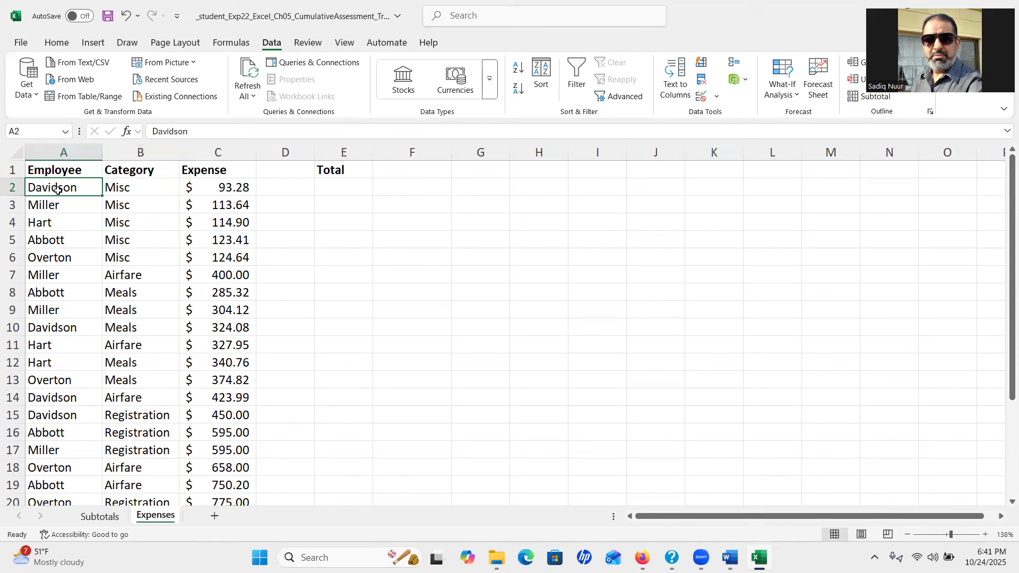
left_click(121, 189)
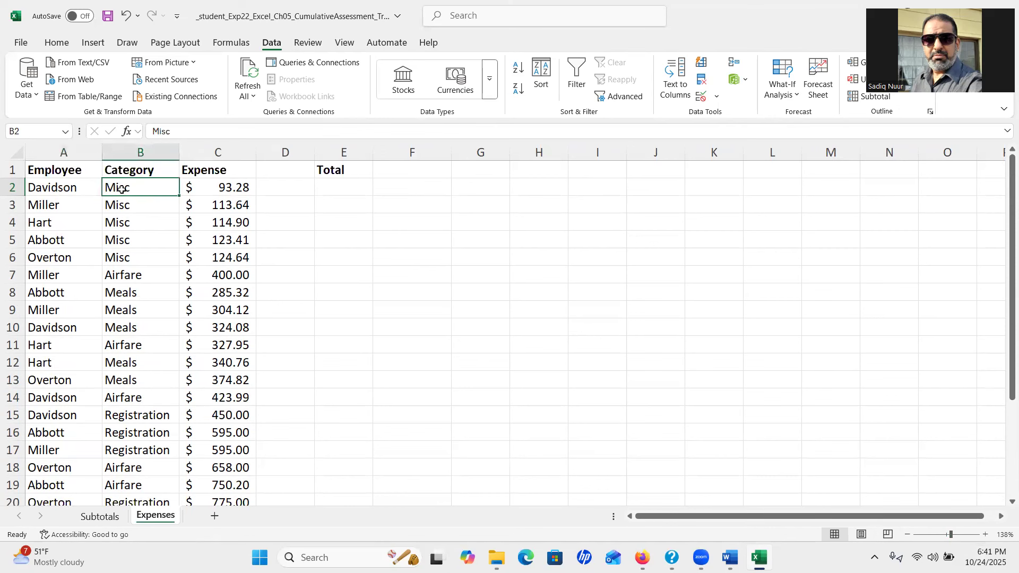
Insert a PivotTable from Expenses!$A$1:$C$26 on a new worksheet
left_click(98, 47)
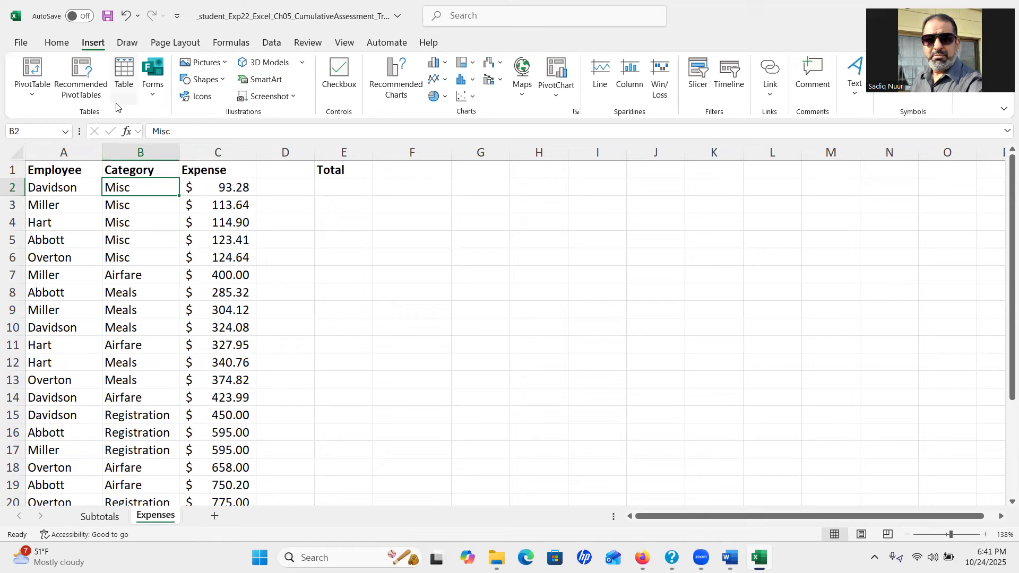
key("ctrl")
key("ctrl")
key("ctrl")
key("ctrl")
key("ctrl")
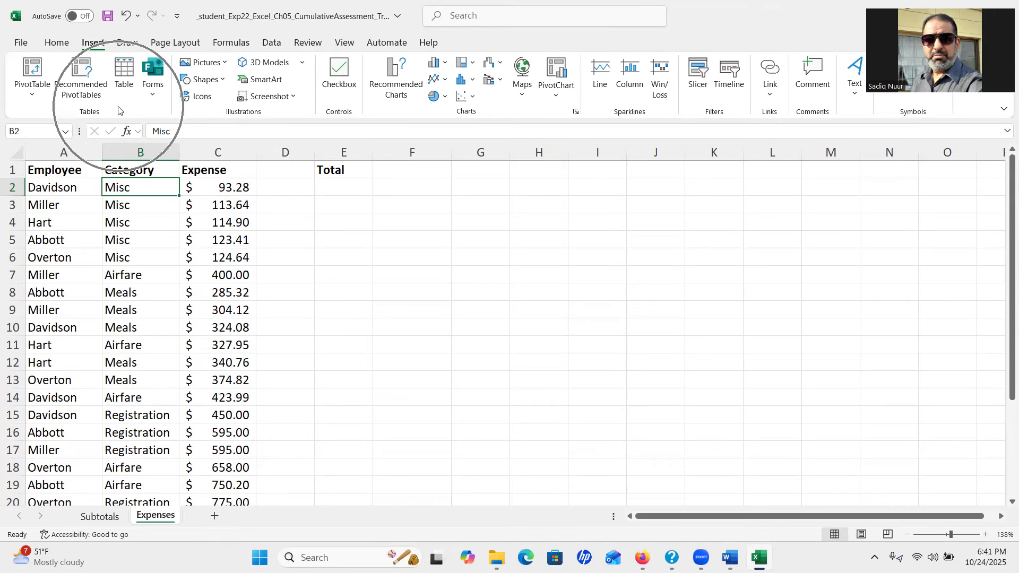
left_click(31, 73)
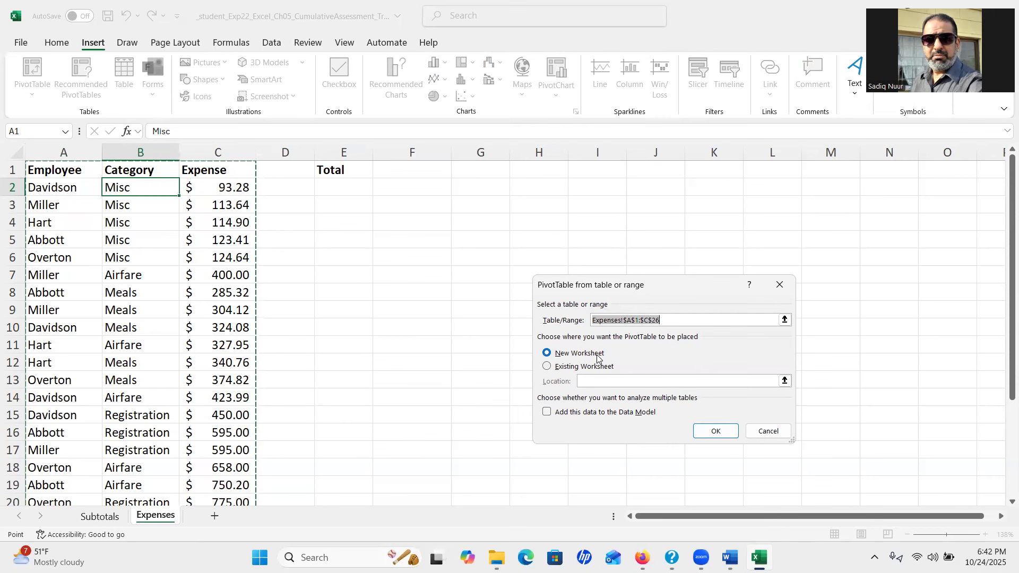
left_click(709, 430)
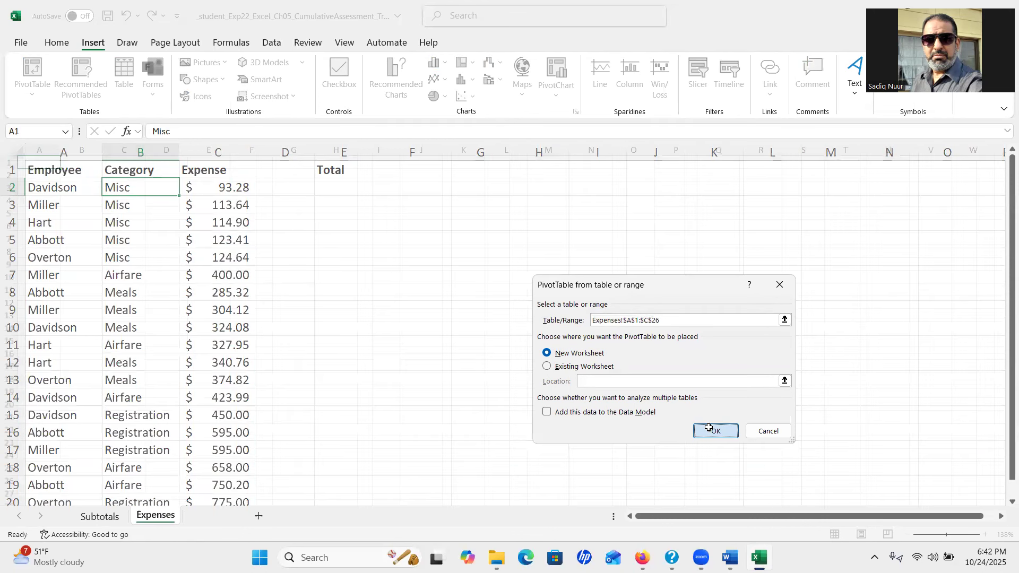
left_click(152, 519)
left_click(152, 518)
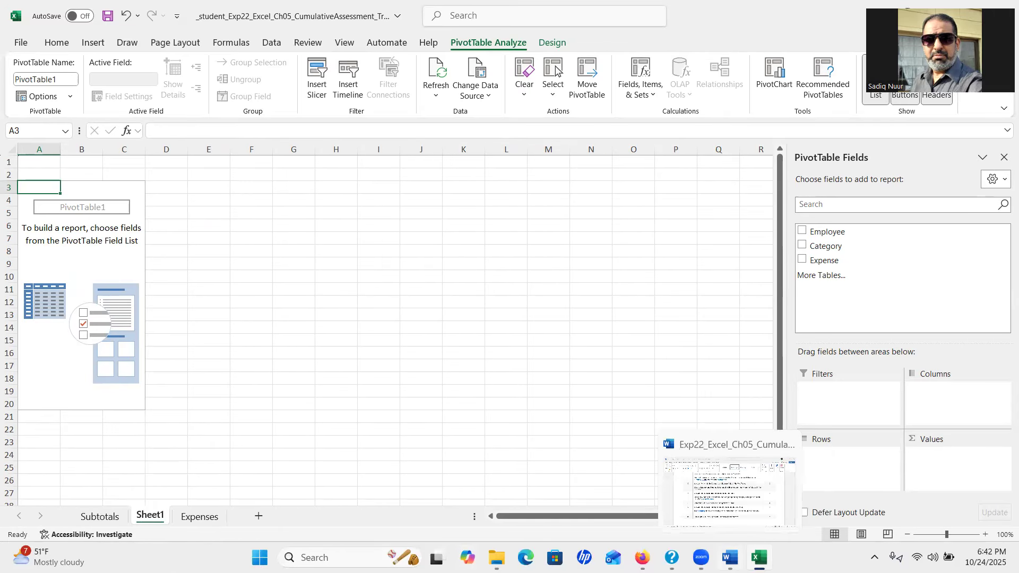
Highlight the required worksheet name Summary in step 5 of the Word instructions
left_click(730, 558)
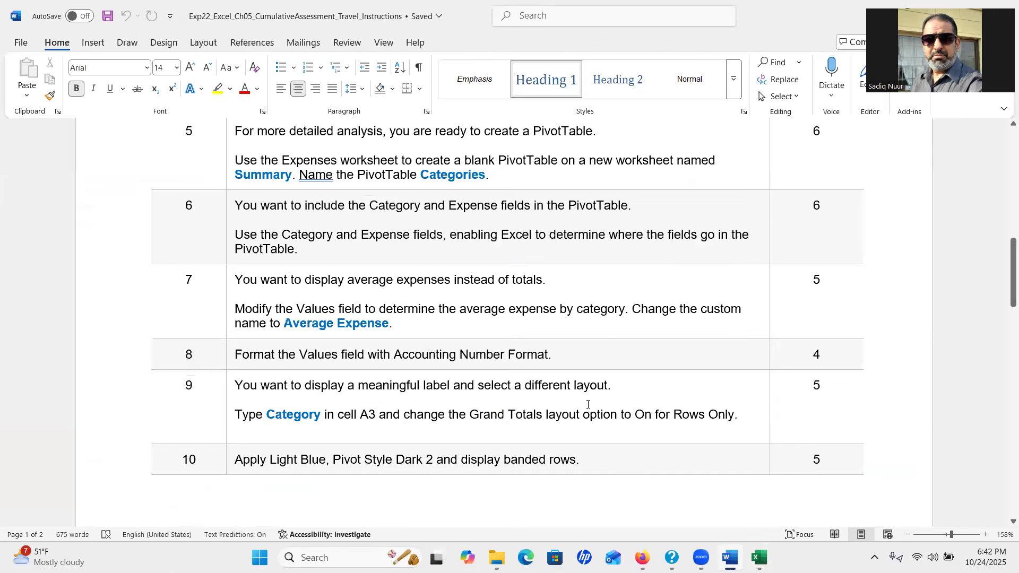
left_click_drag(236, 177, 291, 181)
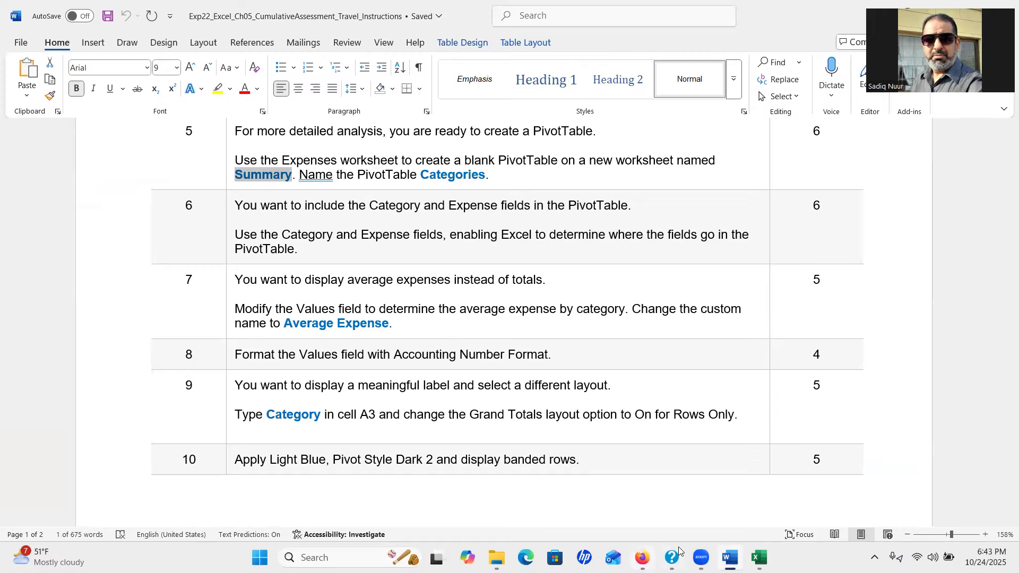
mouse_move(731, 558)
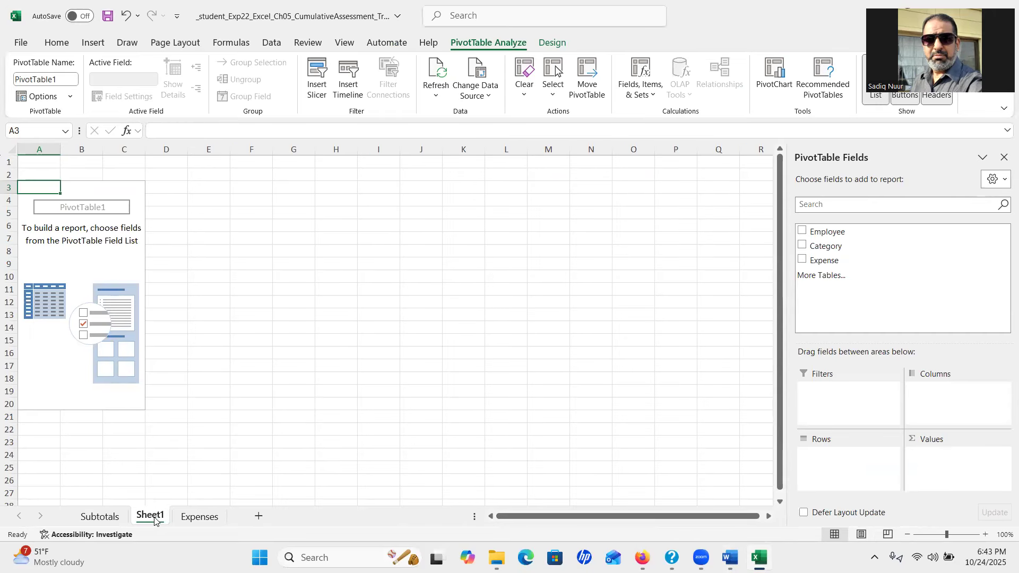
Rename the new PivotTable worksheet from Sheet1 to Summary
double_click(152, 517)
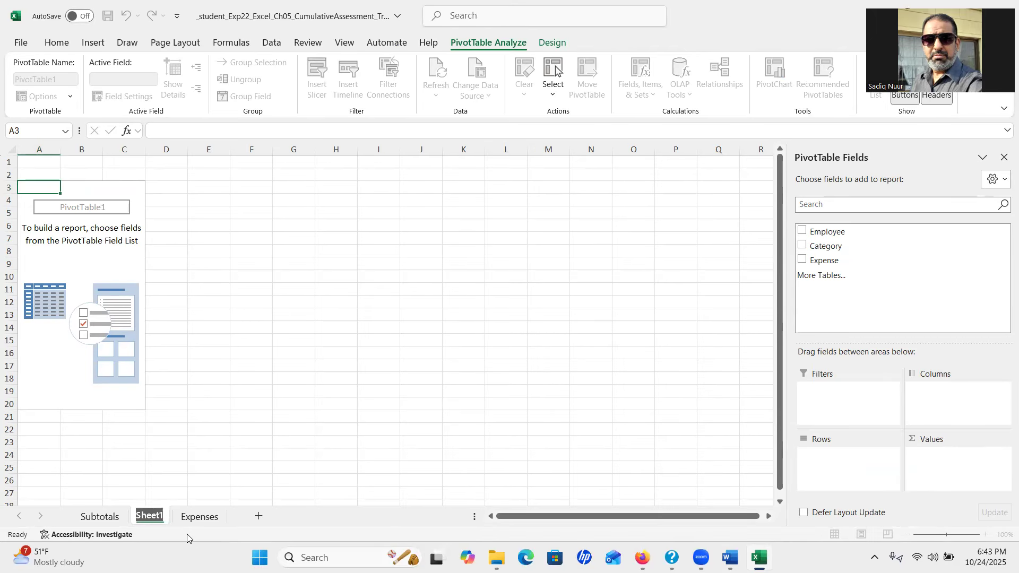
type("Summary")
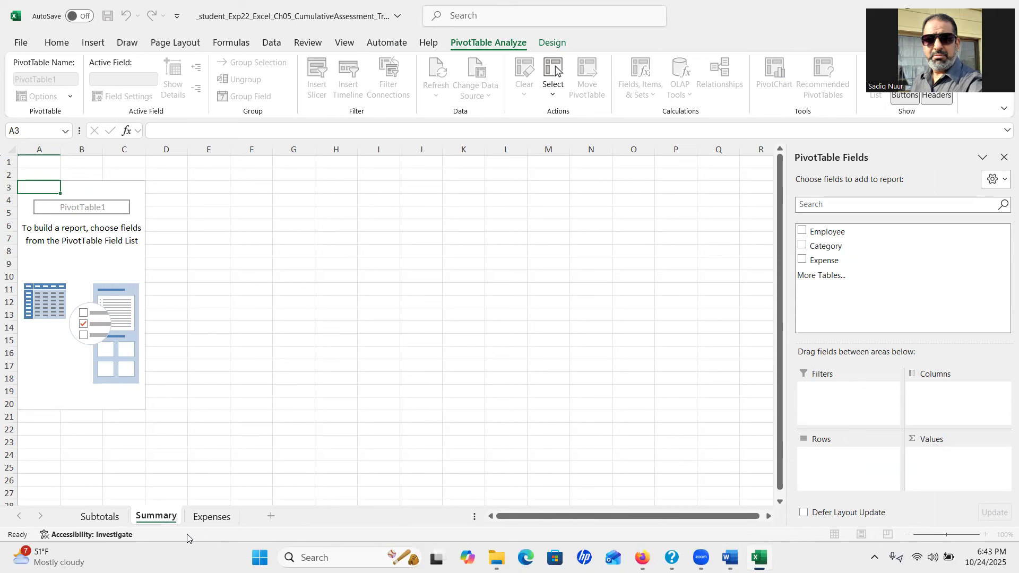
key("Return")
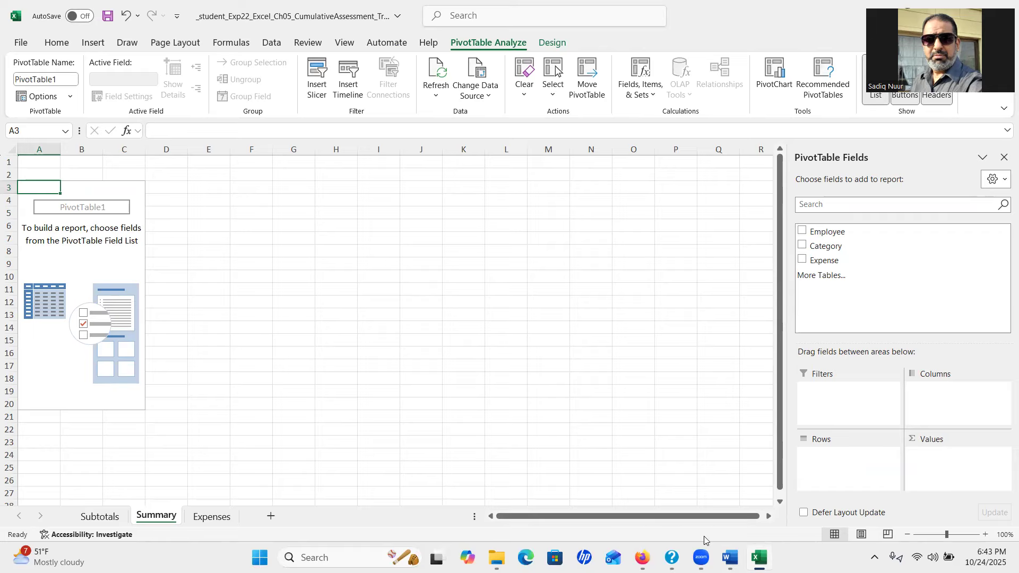
mouse_move(759, 558)
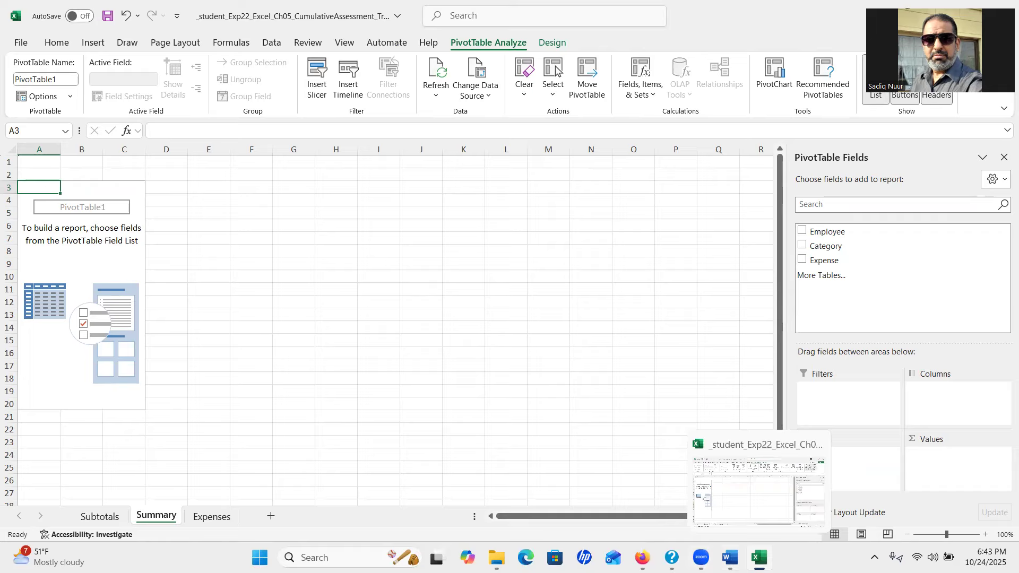
left_click(759, 557)
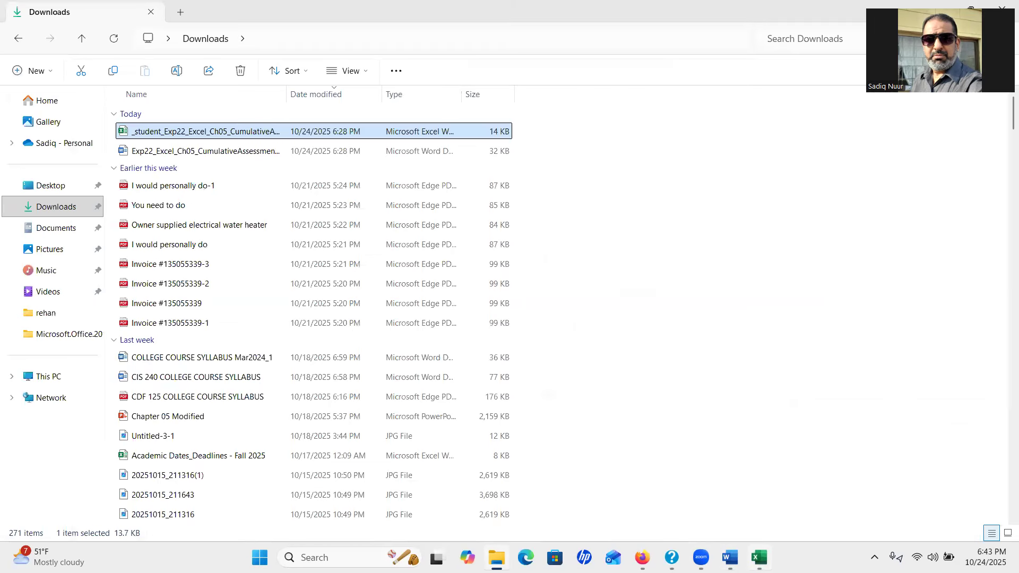
left_click(759, 557)
left_click(730, 557)
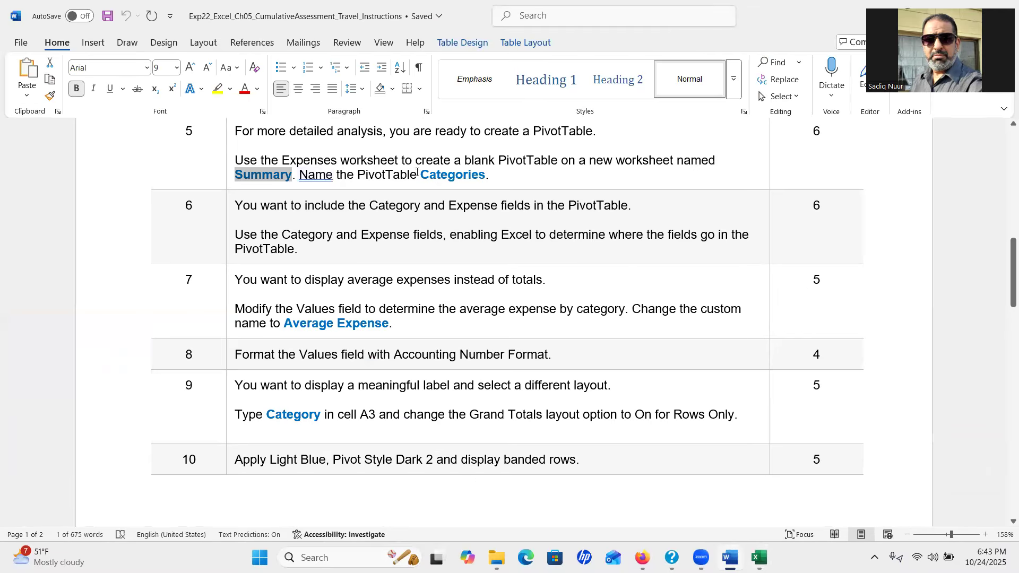
left_click_drag(421, 175, 488, 178)
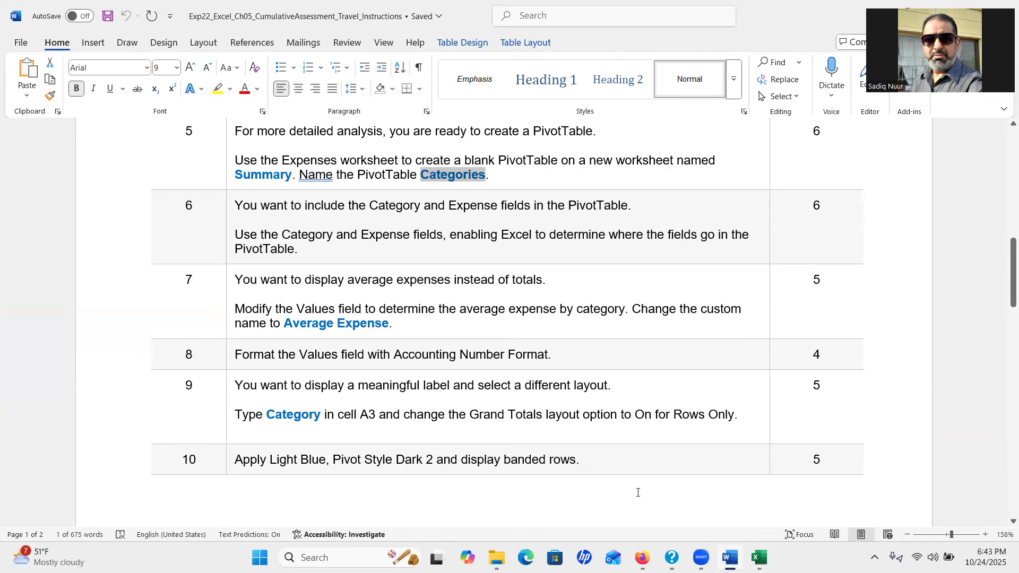
key("alt+Tab")
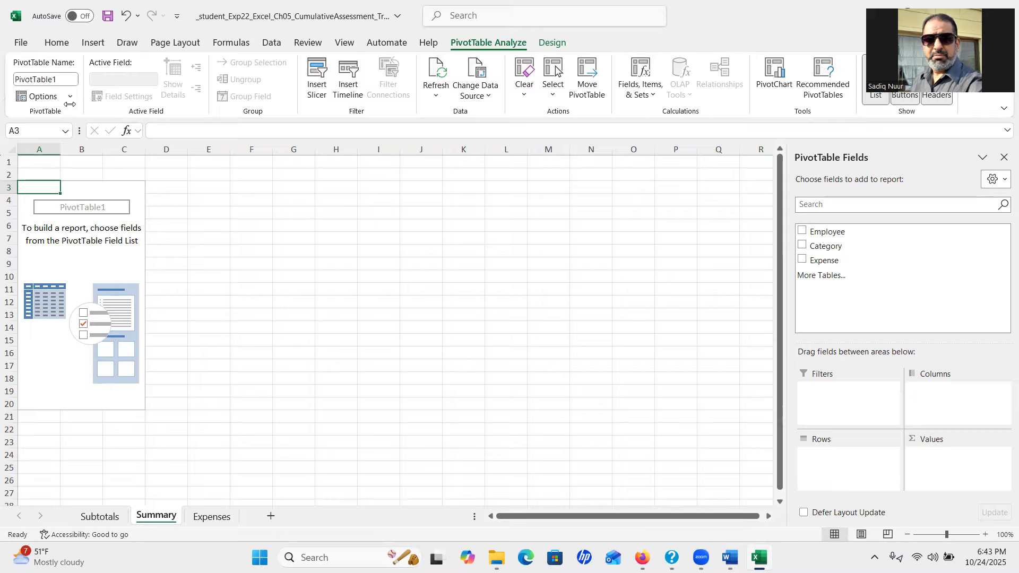
Replace the default PivotTable name with Categories in the PivotTable Name box
left_click(61, 76)
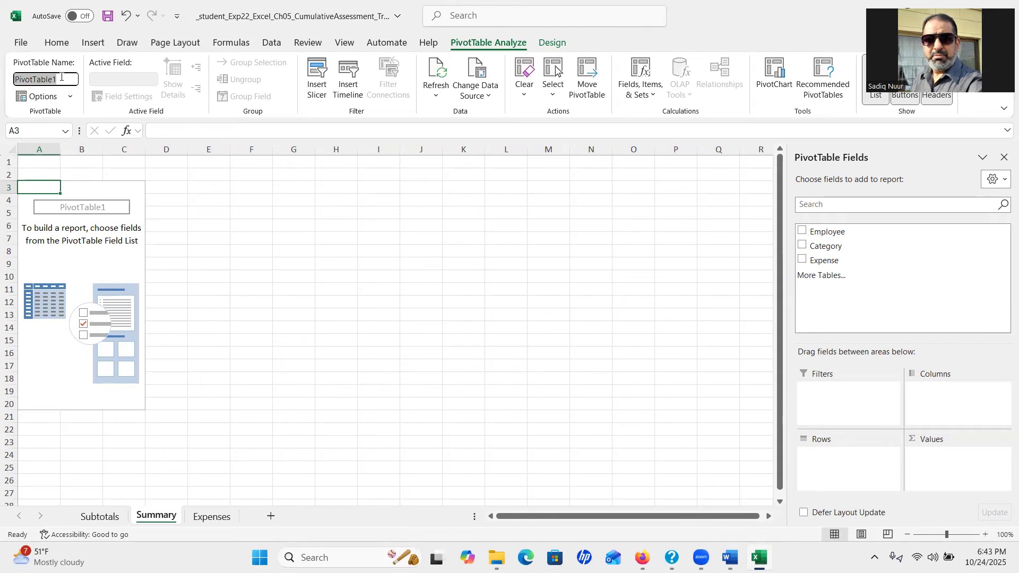
type("Categories")
key("Return")
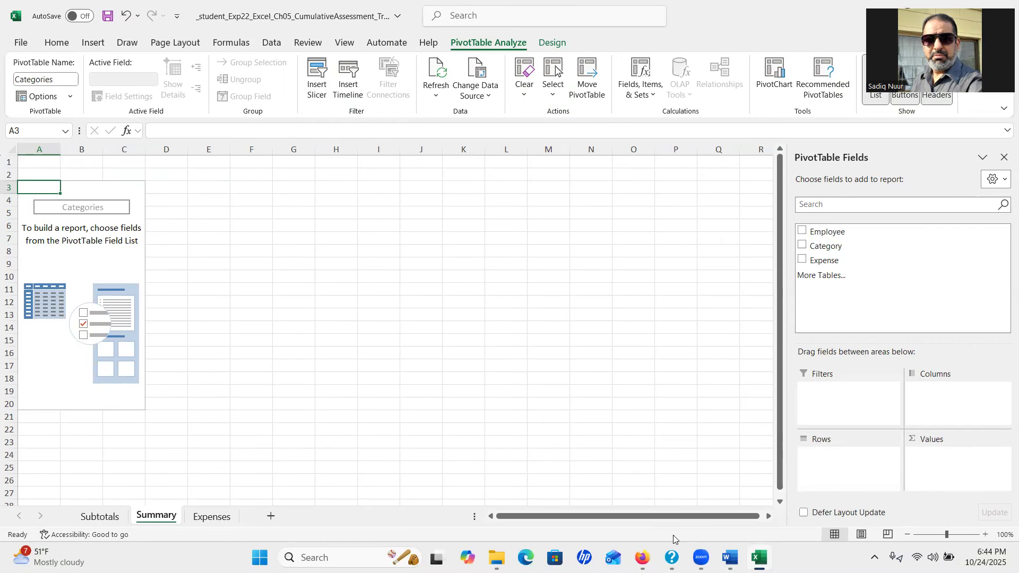
Scroll the Word instructions down to step 6, adding the Category and Expense fields
left_click(730, 557)
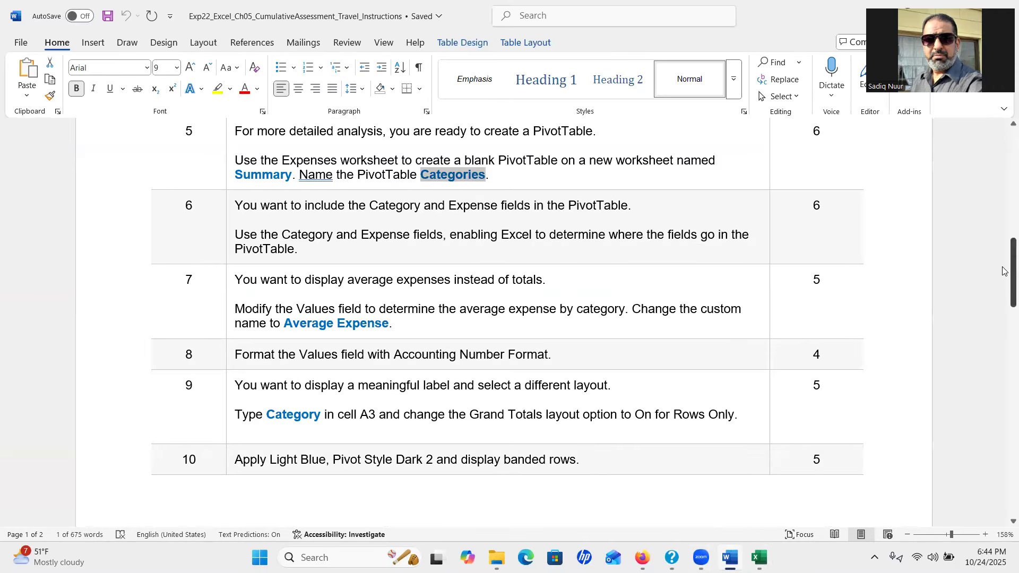
left_click_drag(1005, 271, 1005, 282)
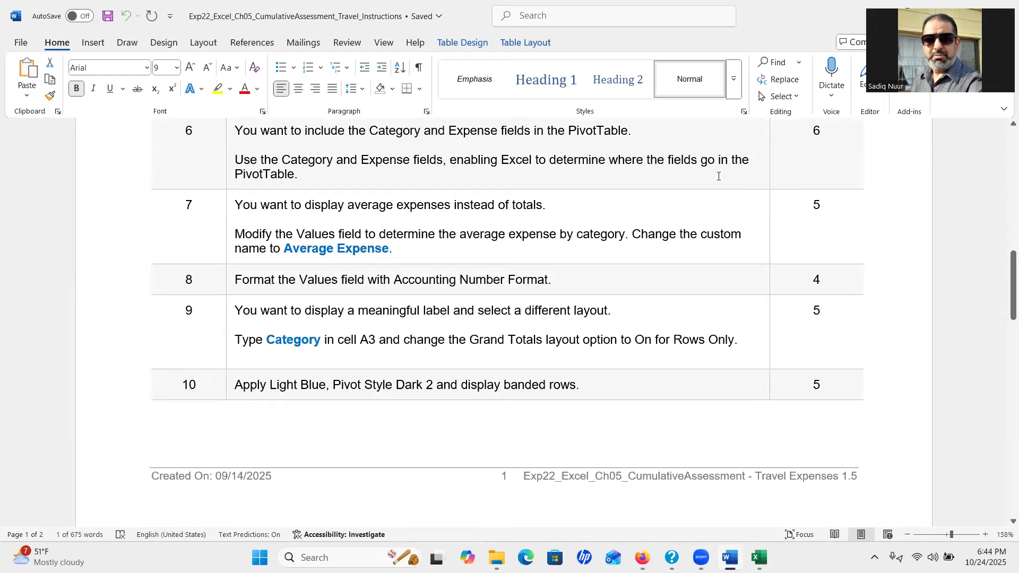
Add Category to the rows and Expense as summed values, totalling 13,413.62
mouse_move(759, 557)
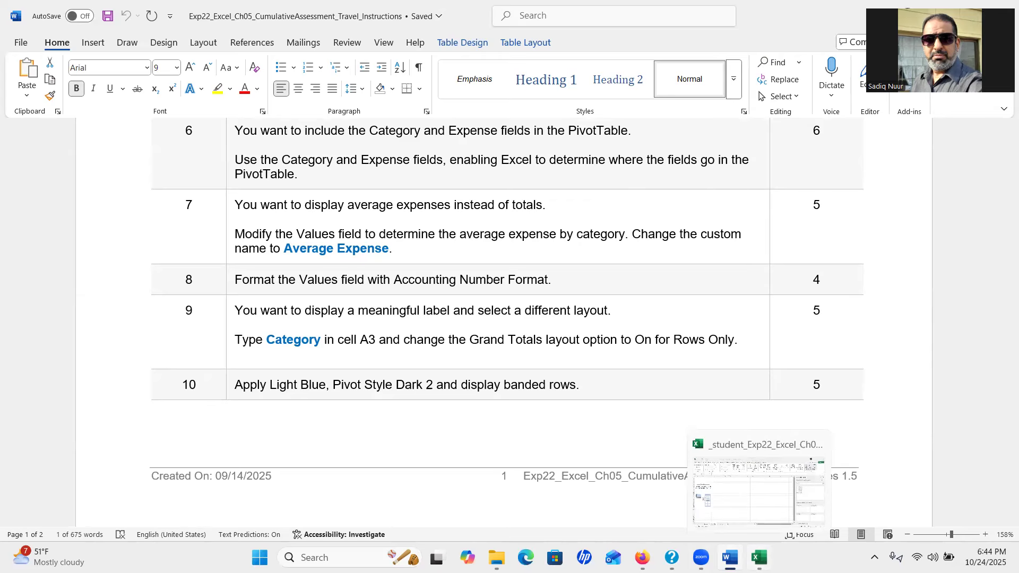
left_click(759, 494)
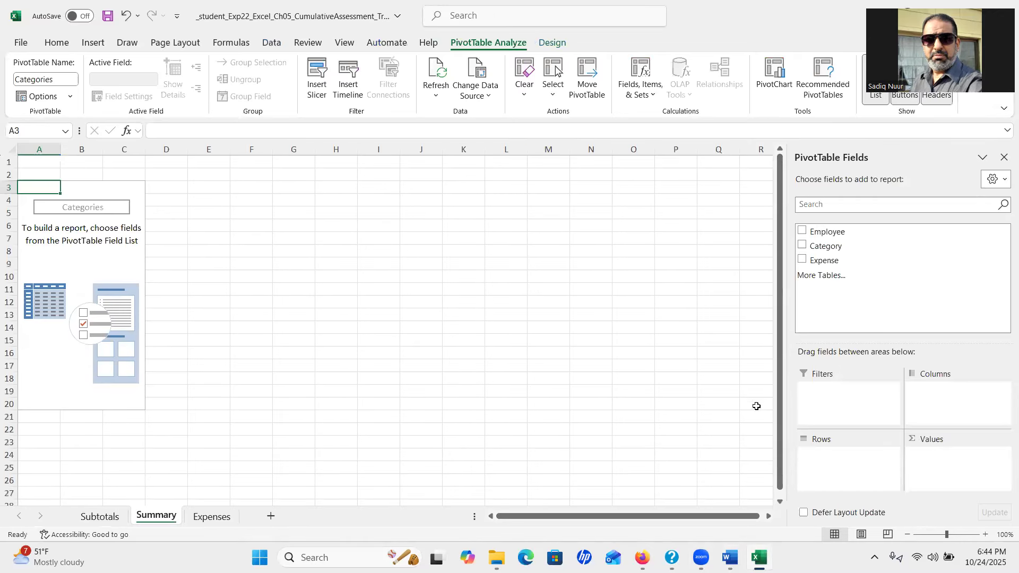
key("ctrl")
key("ctrl")
key("ctrl")
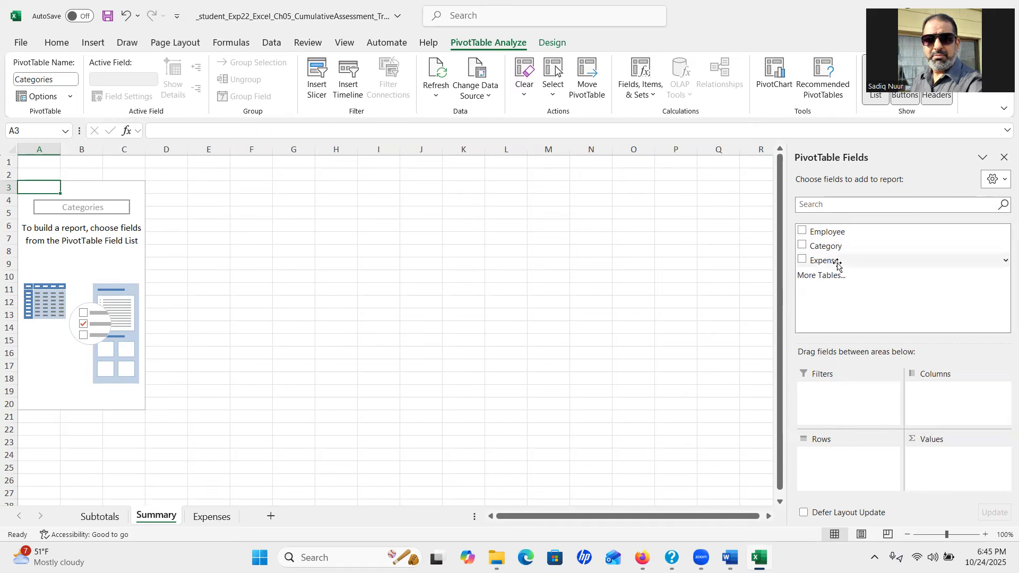
left_click(803, 247)
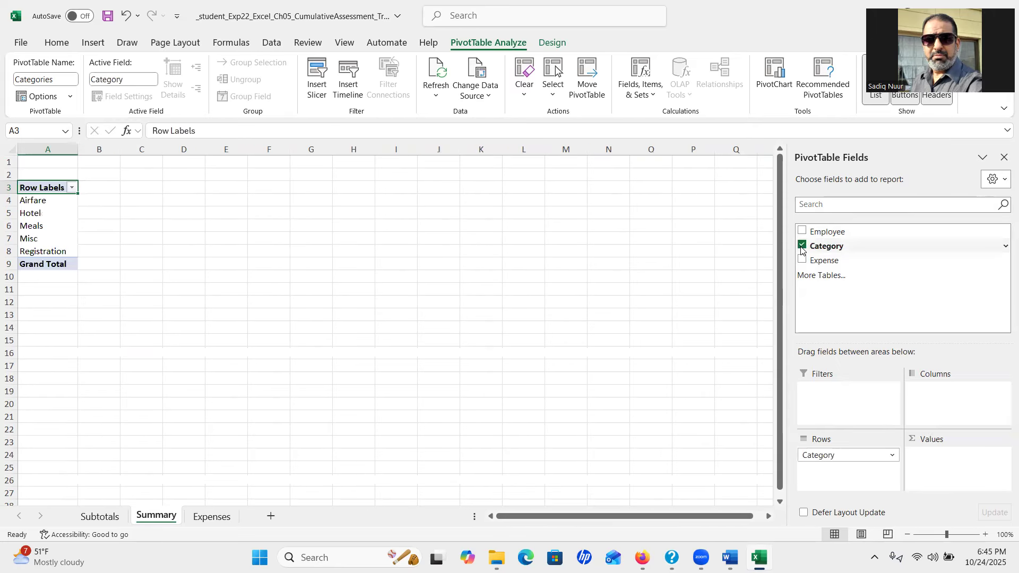
left_click(803, 261)
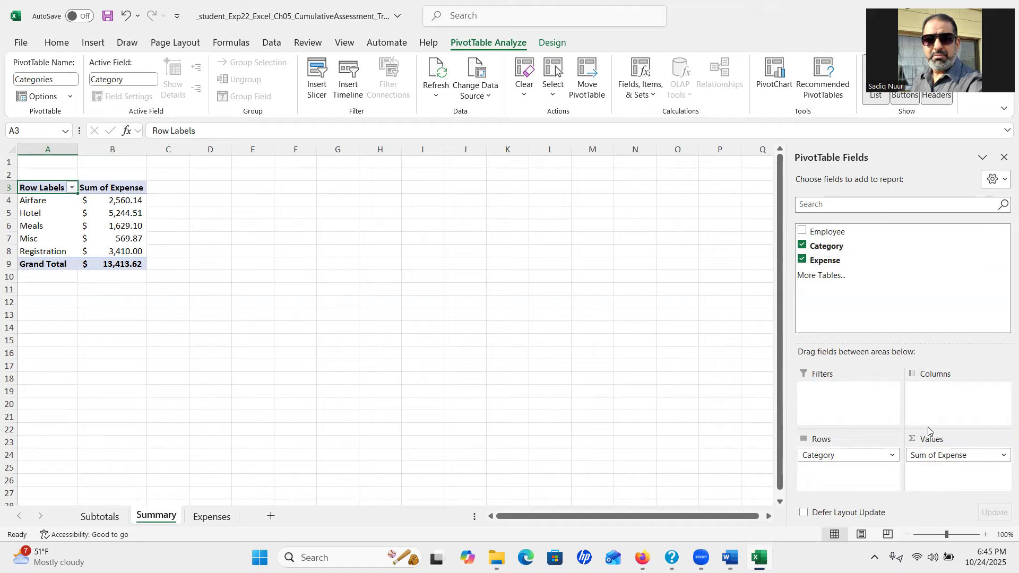
left_click(934, 480)
left_click(212, 520)
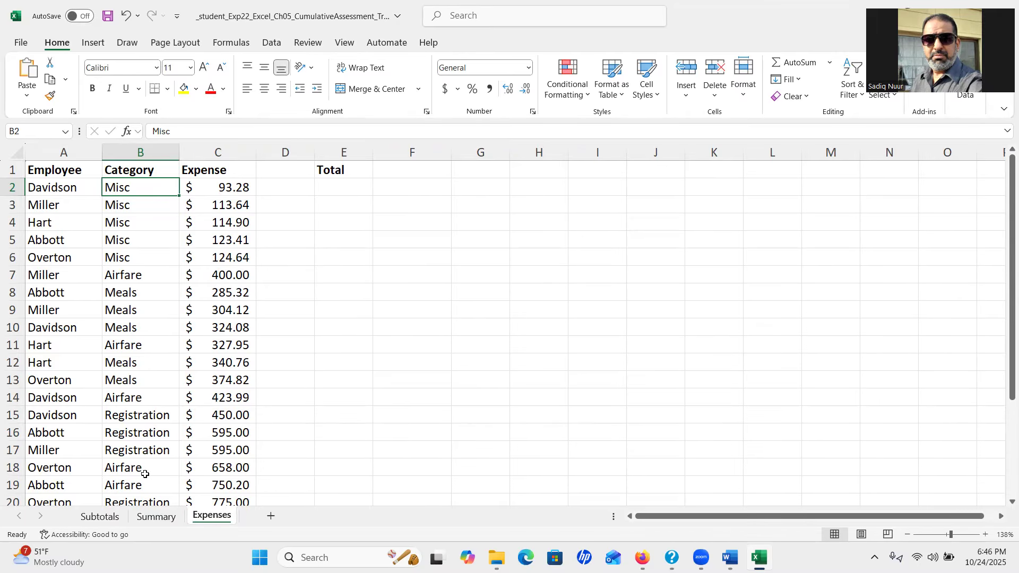
left_click(159, 522)
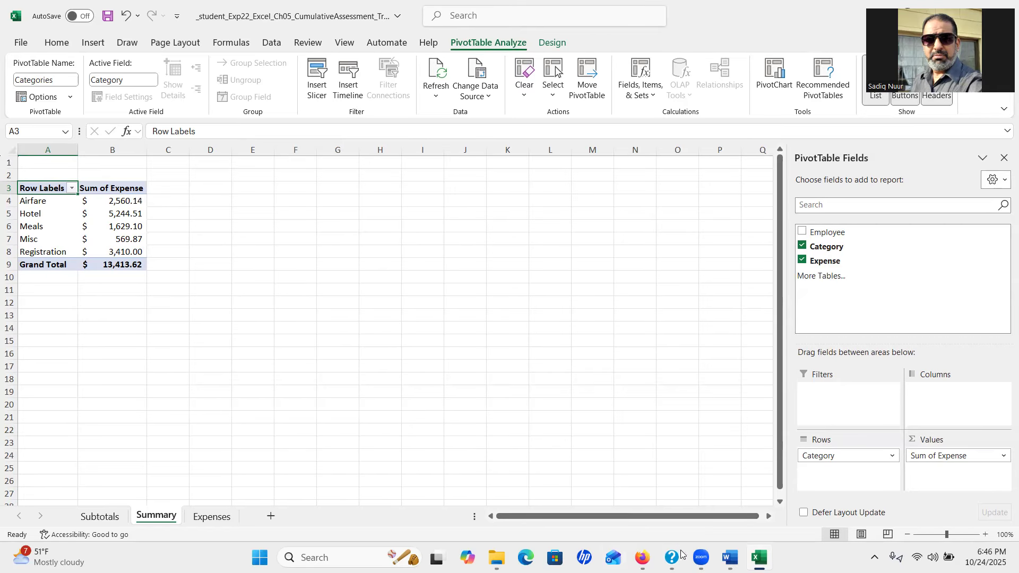
mouse_move(730, 557)
left_click(728, 499)
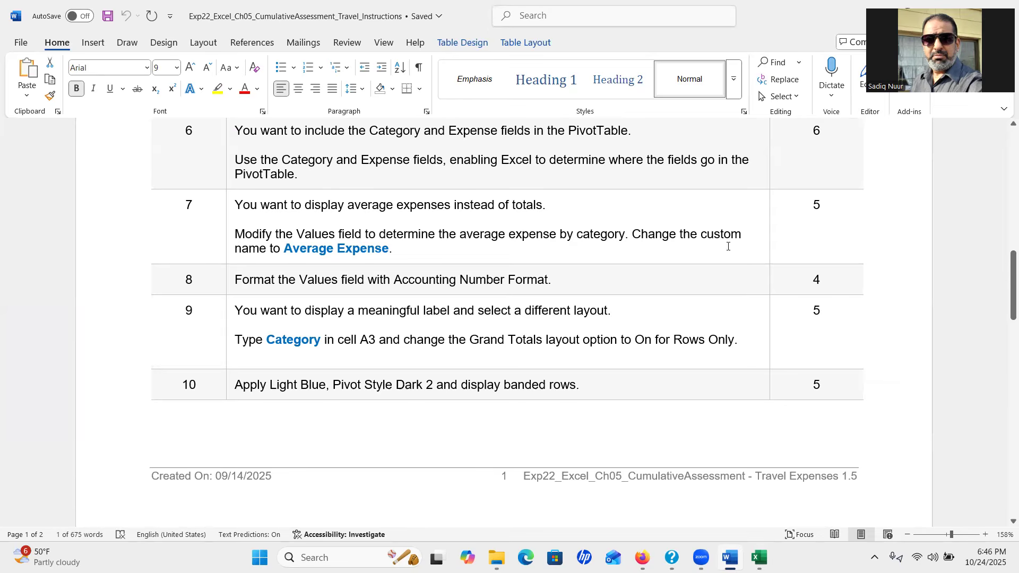
left_click_drag(1005, 295, 1005, 310)
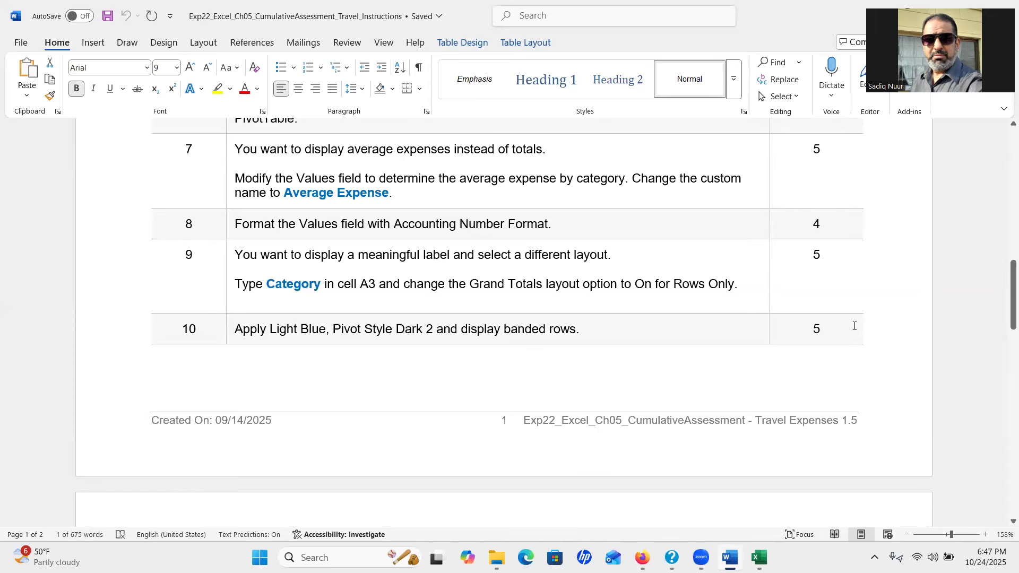
mouse_move(759, 558)
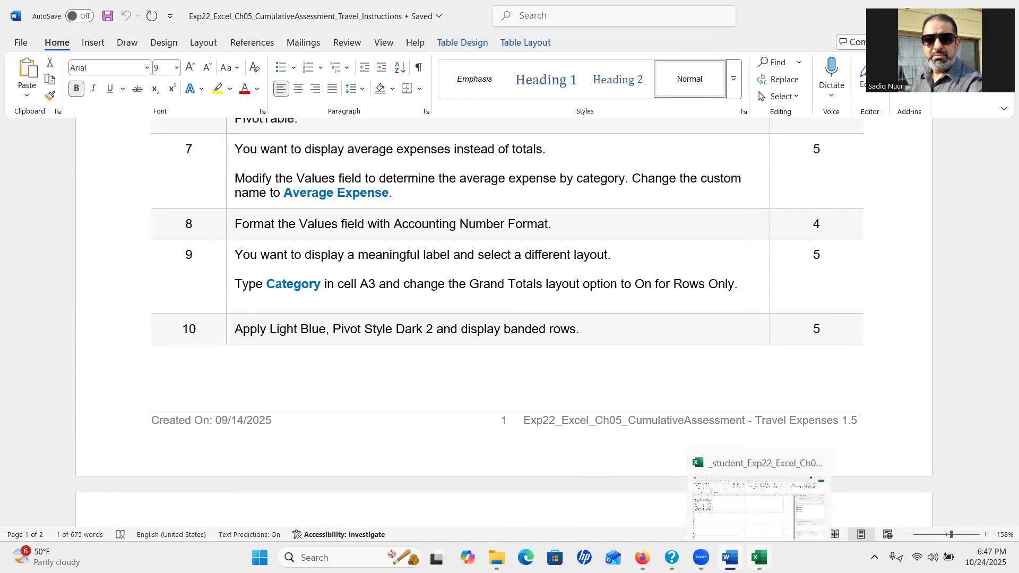
left_click(760, 491)
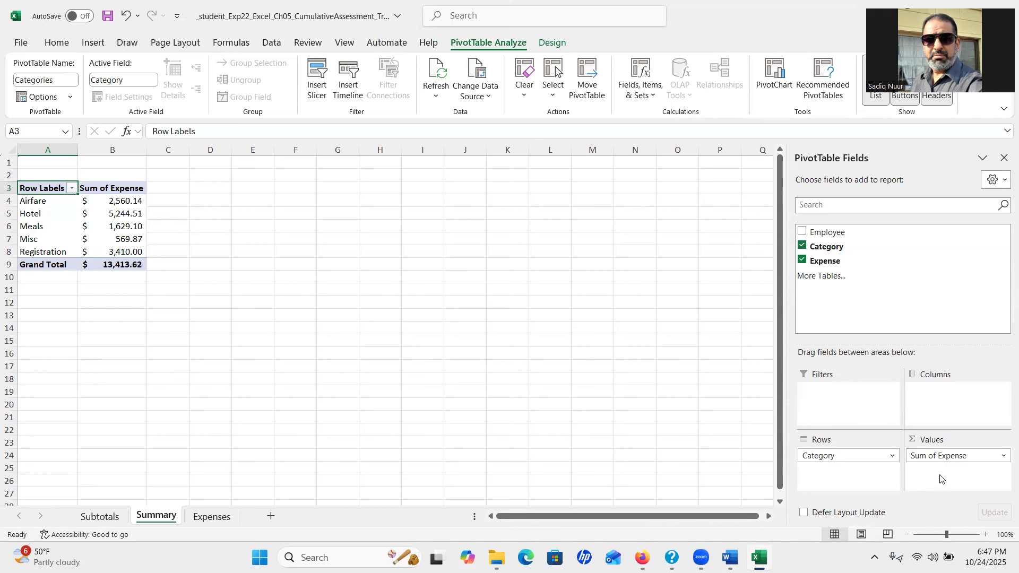
Change the Expense value field from Sum to Average ($536.54 overall), then return to Word
key("ctrl")
key("ctrl")
left_click(989, 458)
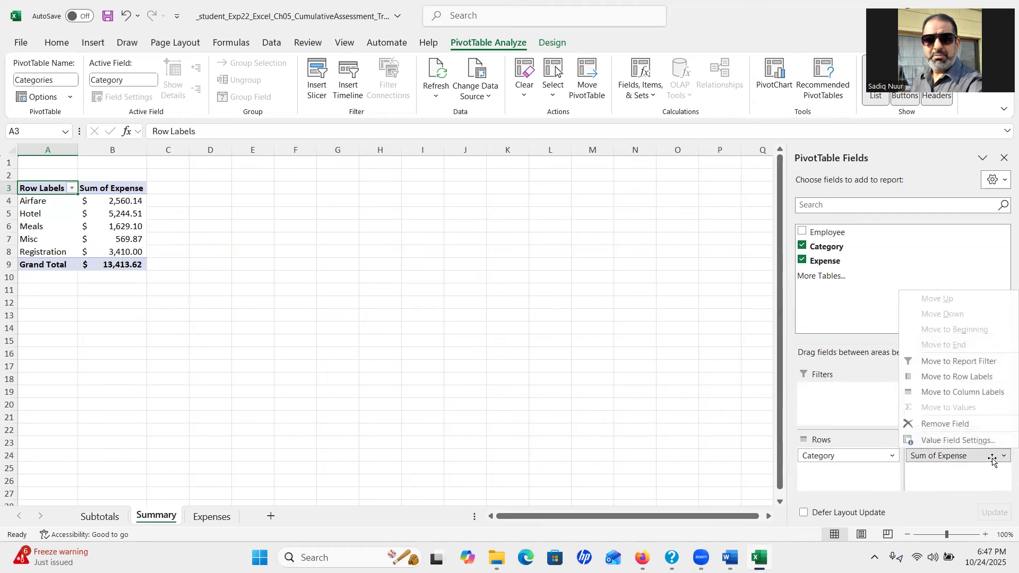
left_click(973, 479)
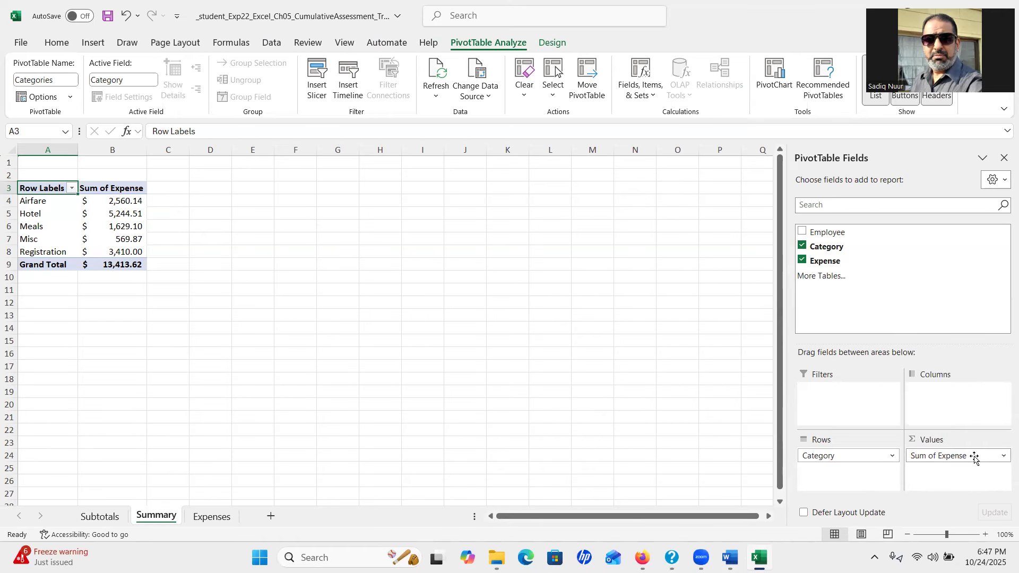
left_click(998, 460)
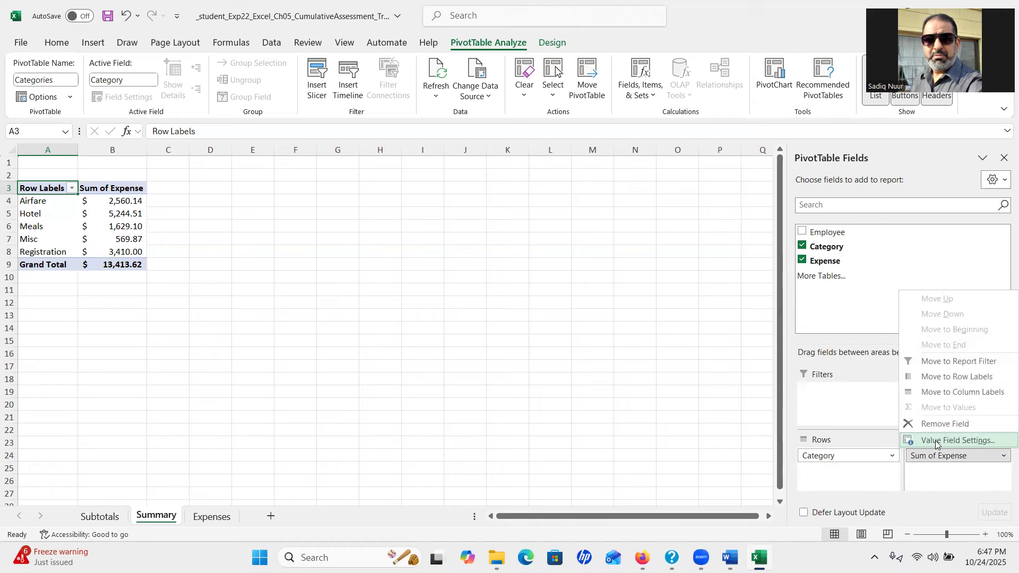
left_click(961, 441)
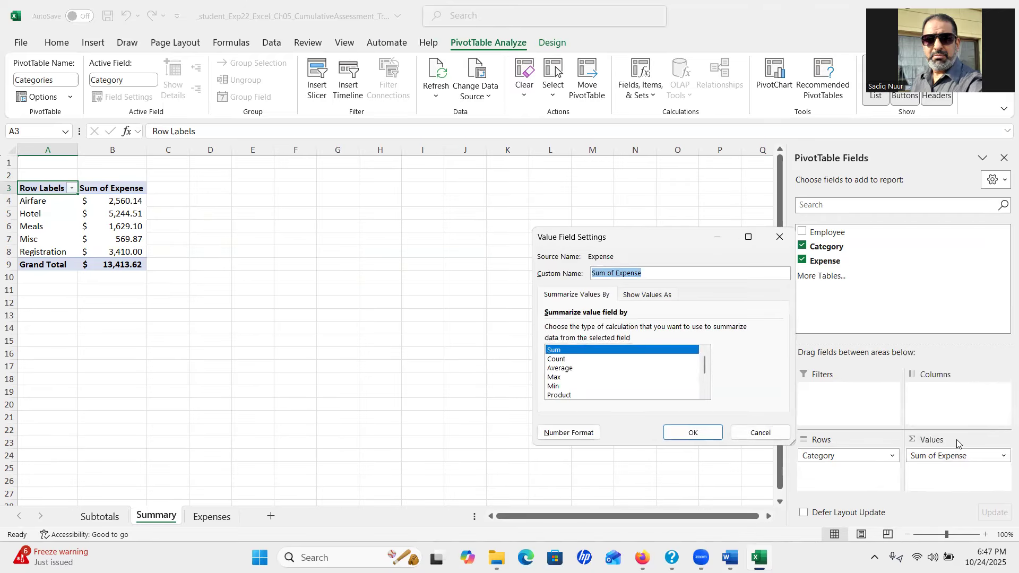
left_click(562, 369)
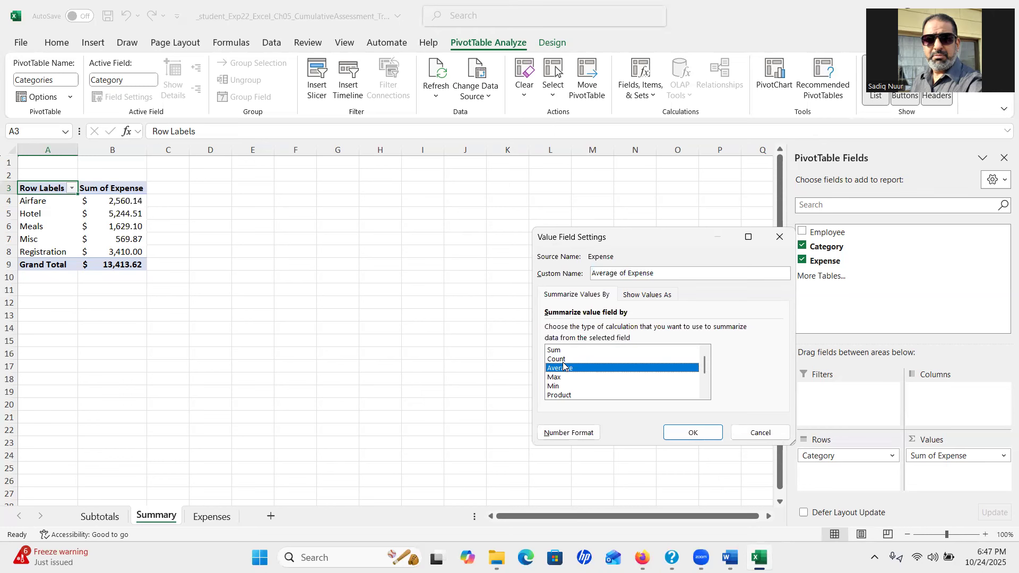
left_click(678, 431)
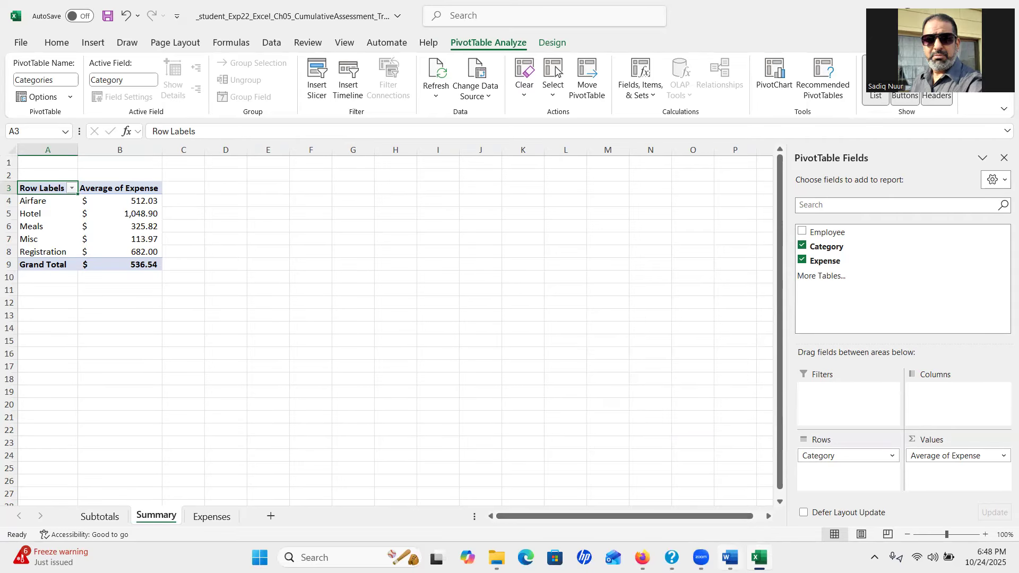
left_click(729, 557)
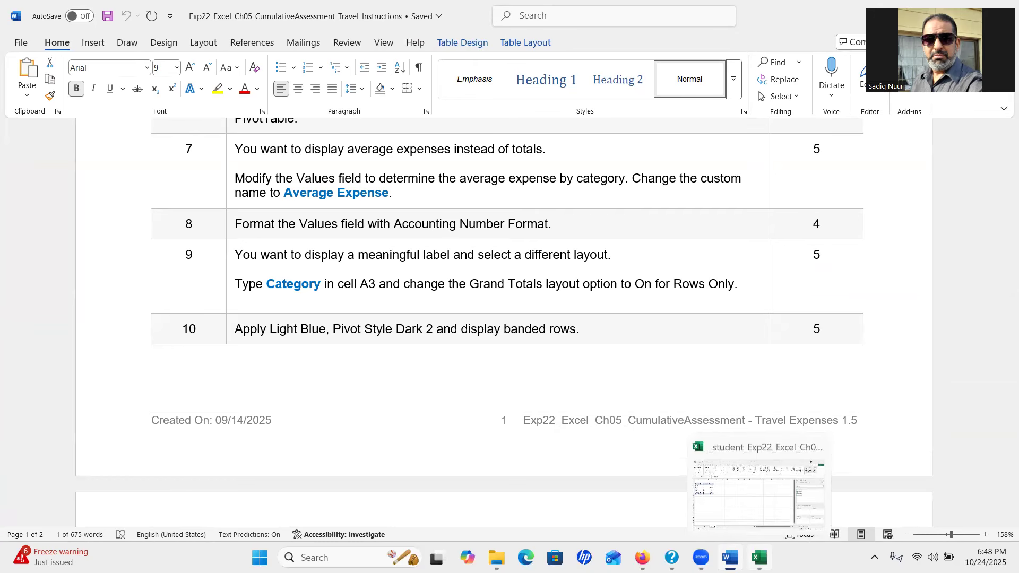
Rename the Average of Expense value field to 'Average Expense'
left_click(759, 557)
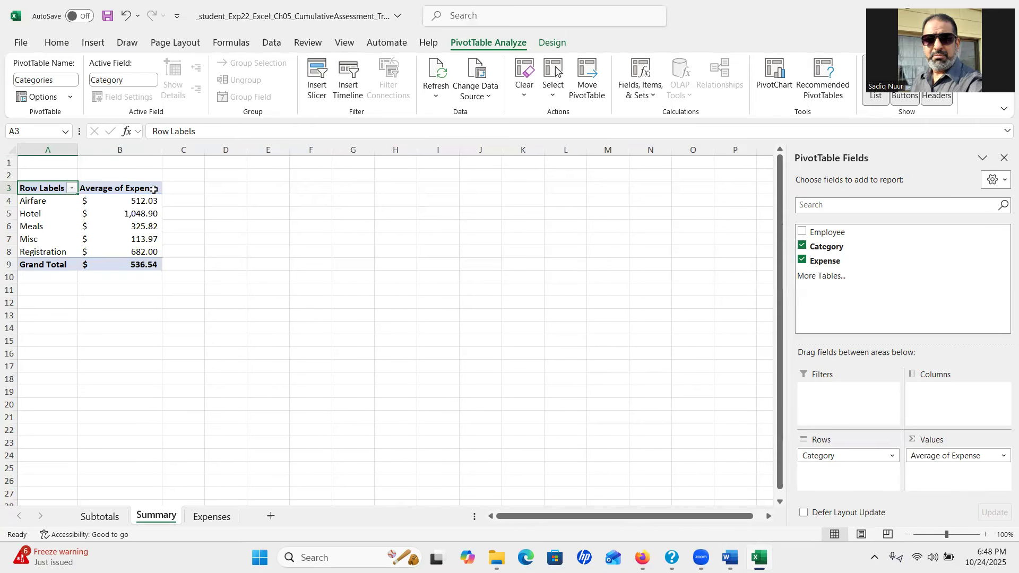
double_click(113, 192)
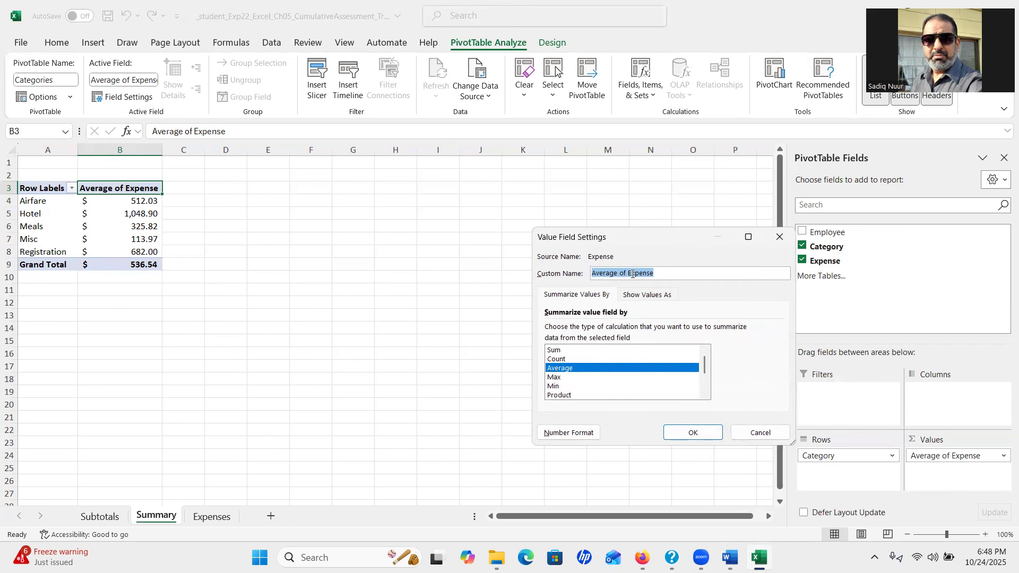
left_click_drag(626, 273, 618, 274)
key("BackSpace")
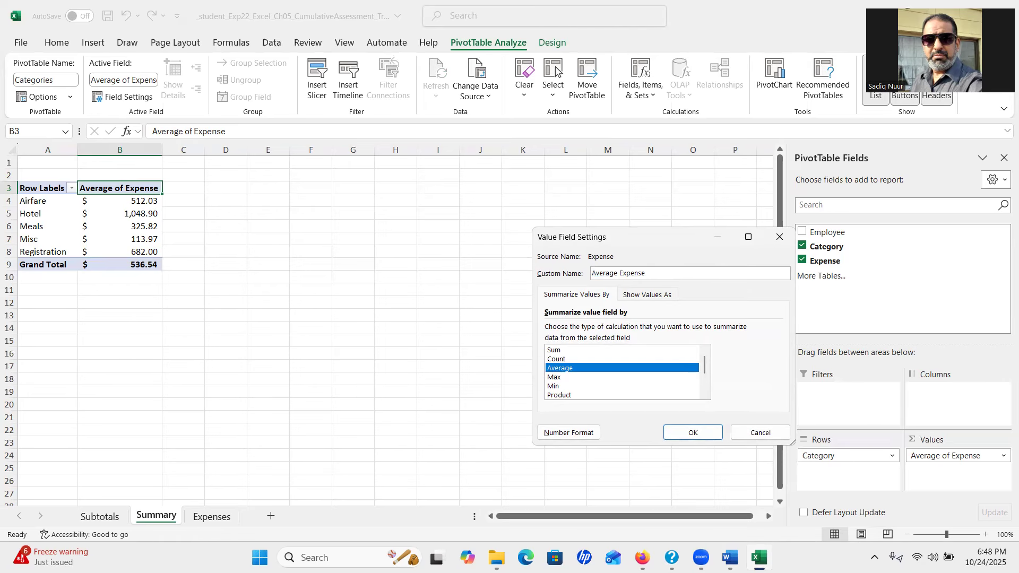
Give the value field Accounting number format and confirm the field settings
left_click(730, 557)
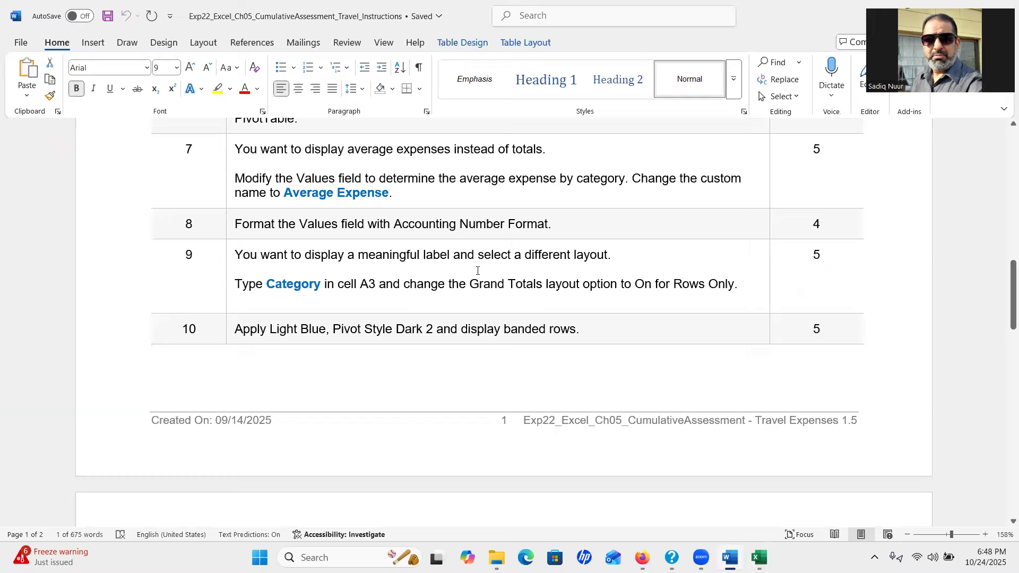
mouse_move(760, 558)
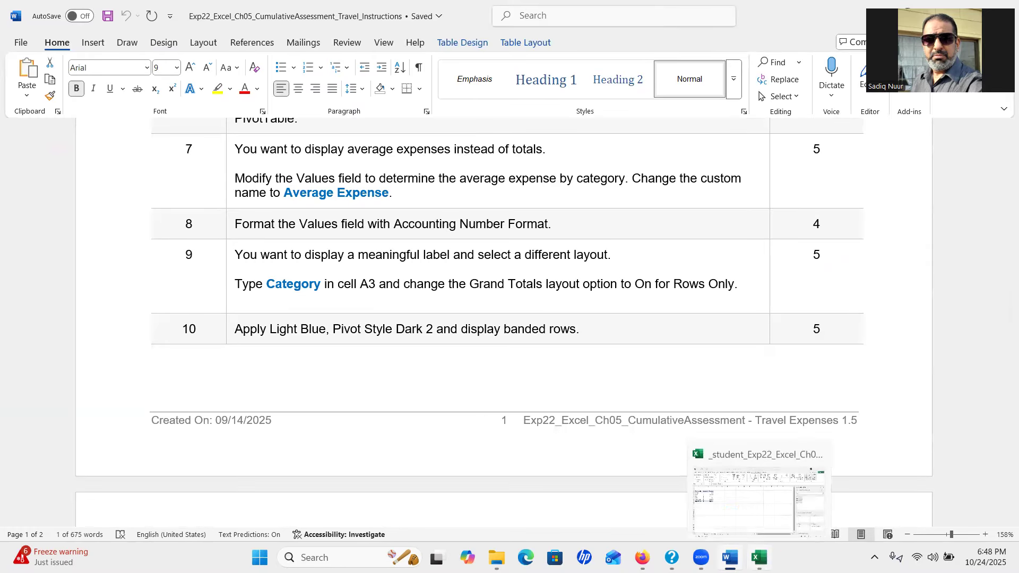
left_click(700, 489)
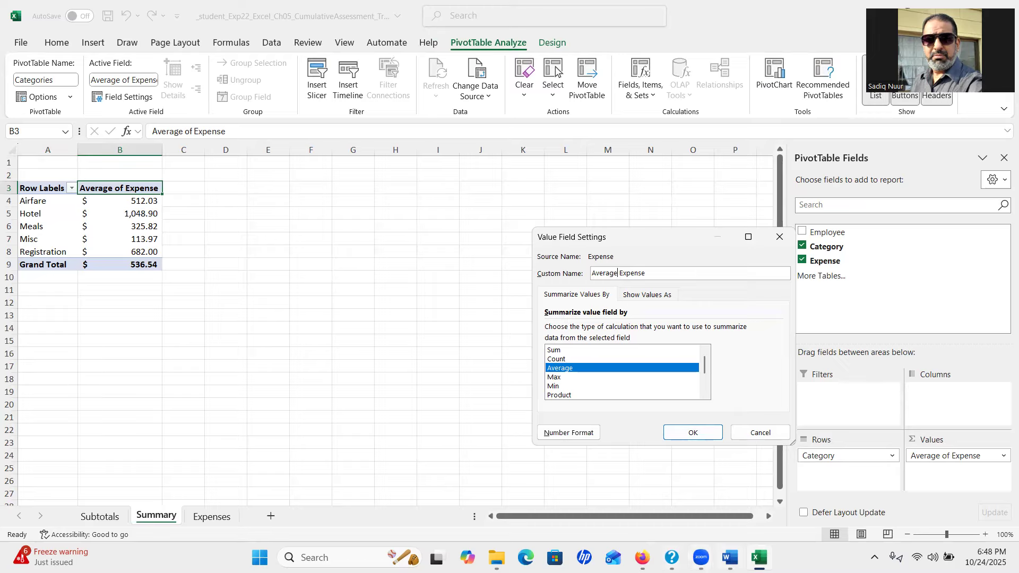
left_click(730, 557)
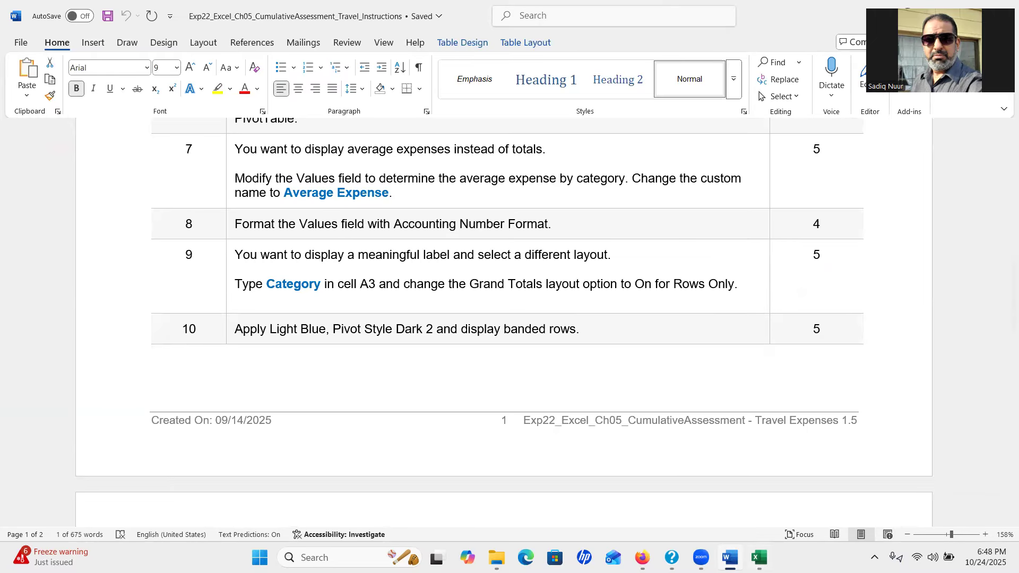
left_click(759, 557)
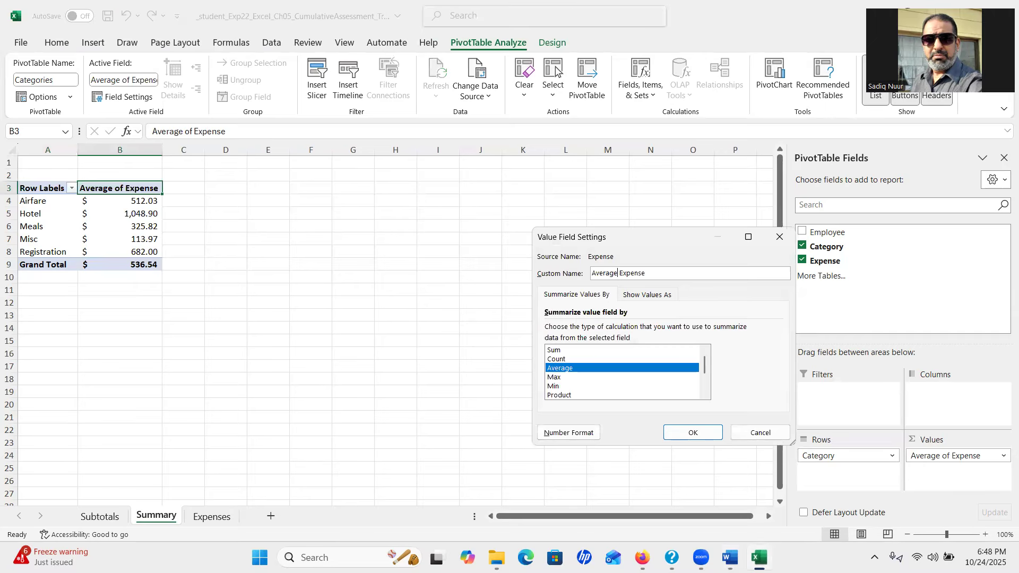
left_click(565, 434)
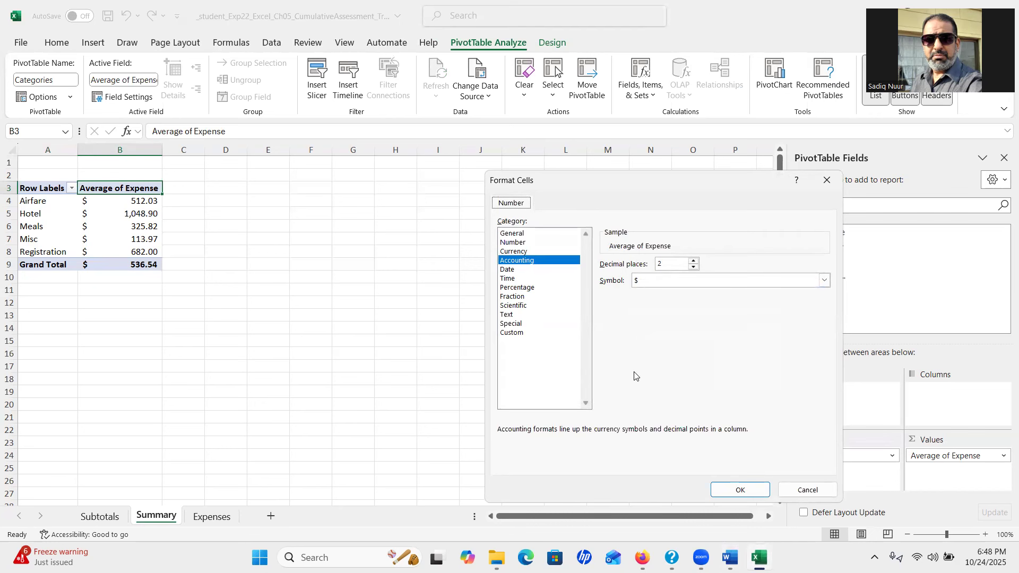
left_click(744, 492)
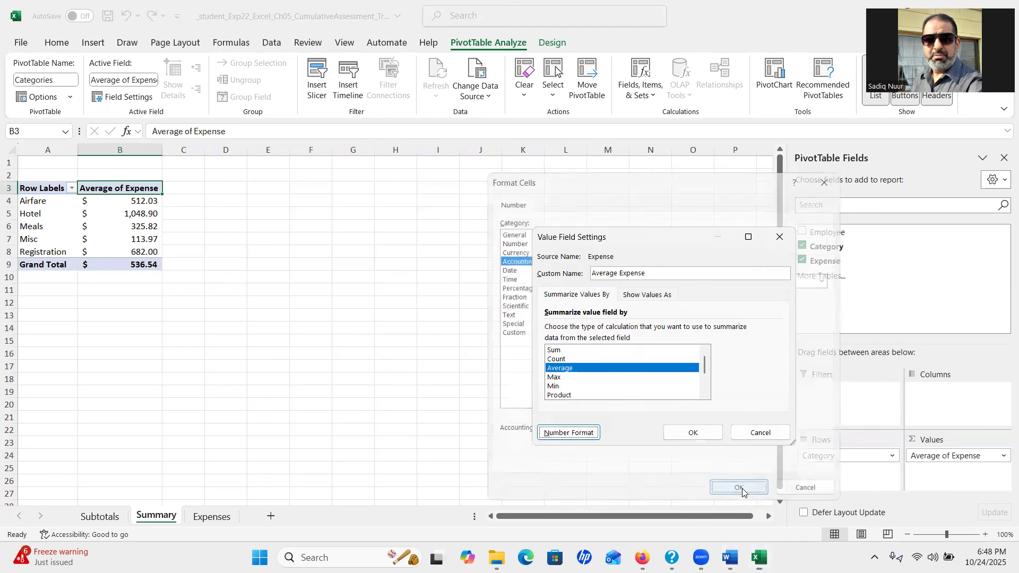
left_click(706, 438)
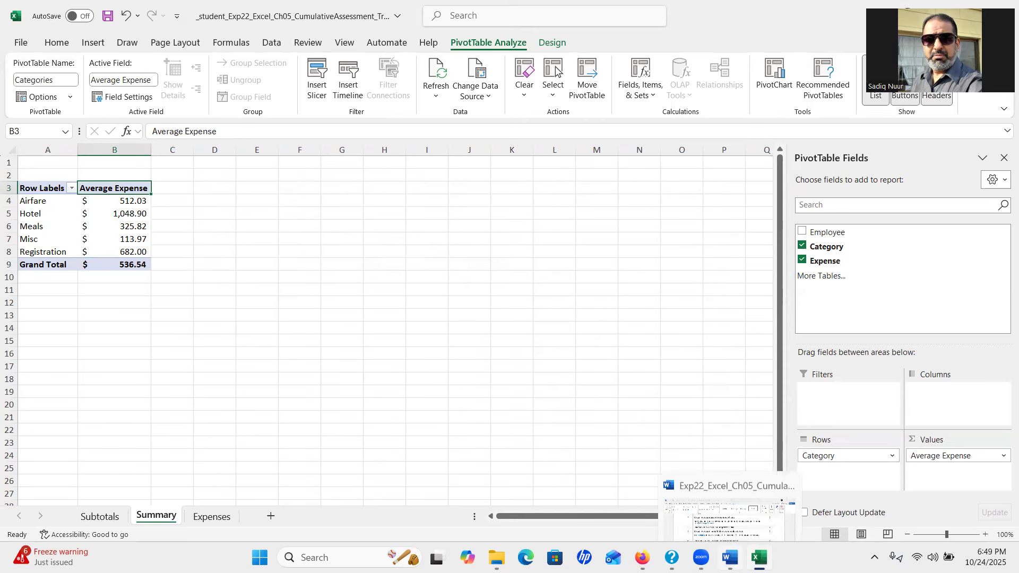
left_click(730, 556)
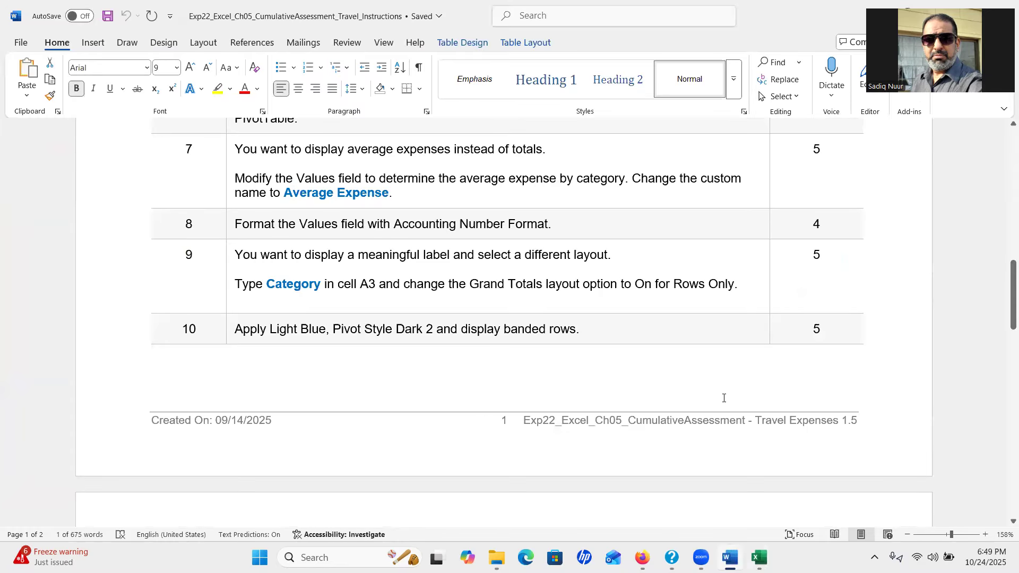
left_click_drag(1004, 284, 1004, 303)
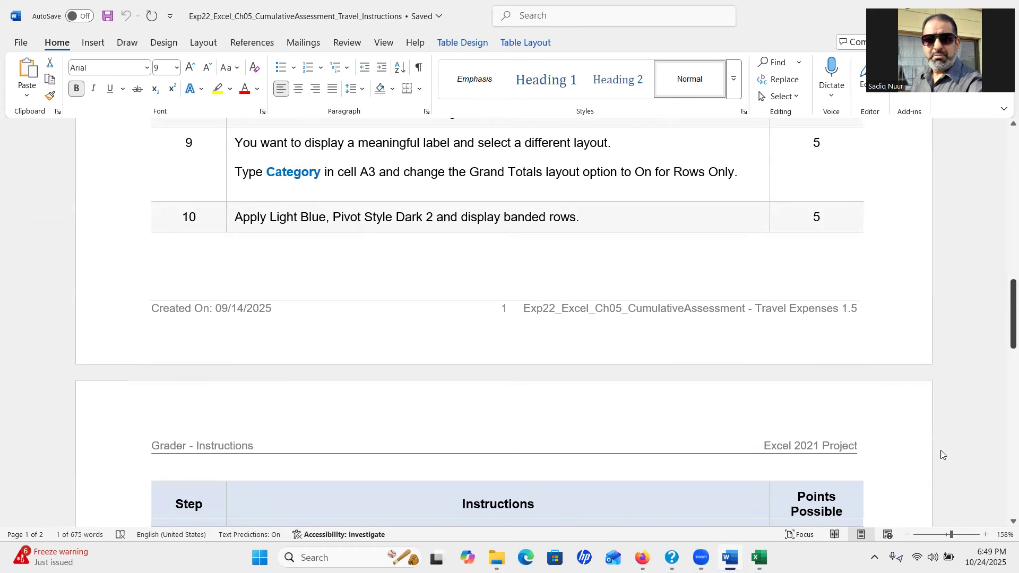
left_click(759, 557)
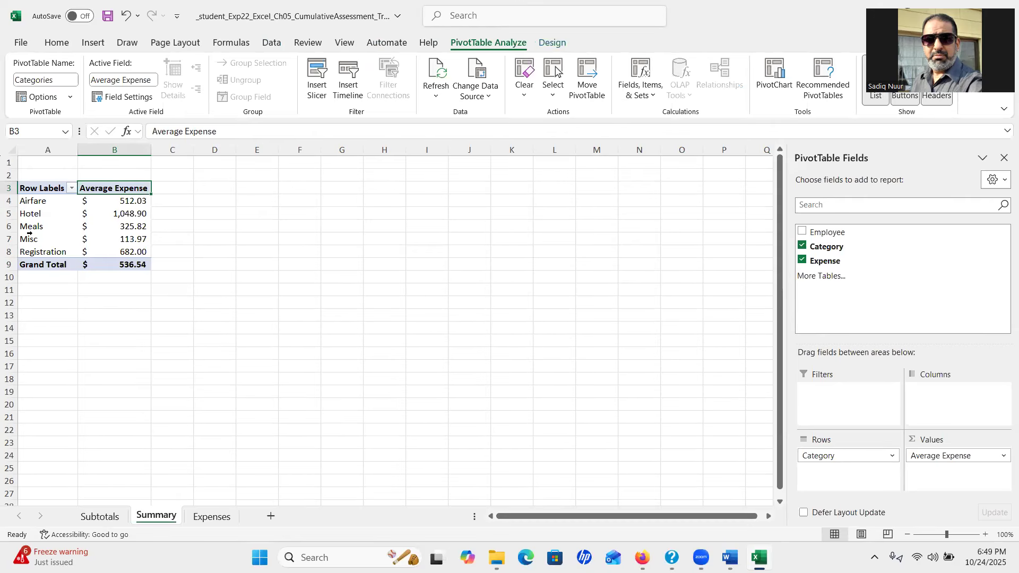
double_click(41, 189)
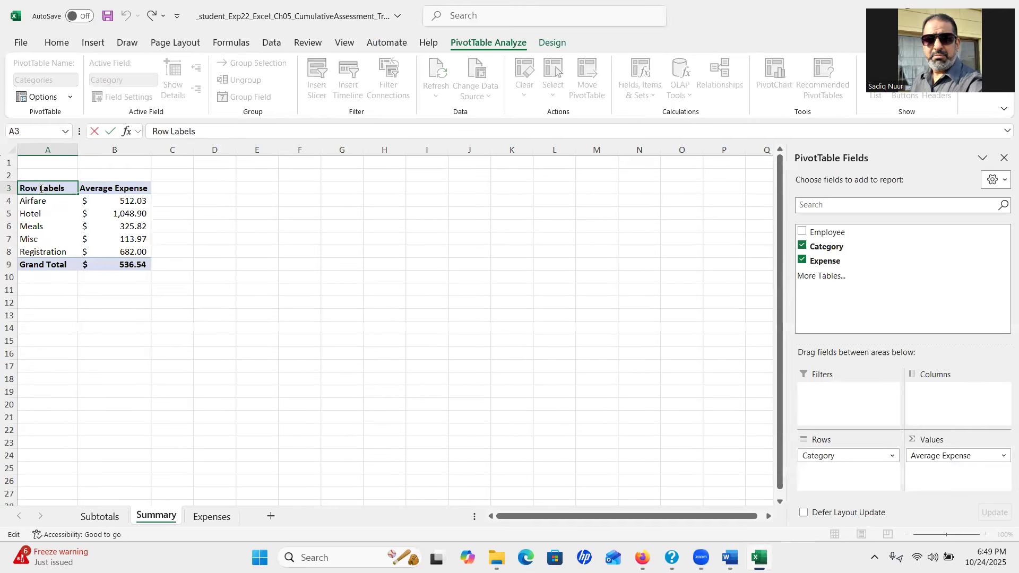
Replace the 'Row Labels' text in cell A3 with 'Category'
left_click_drag(72, 185, 8, 194)
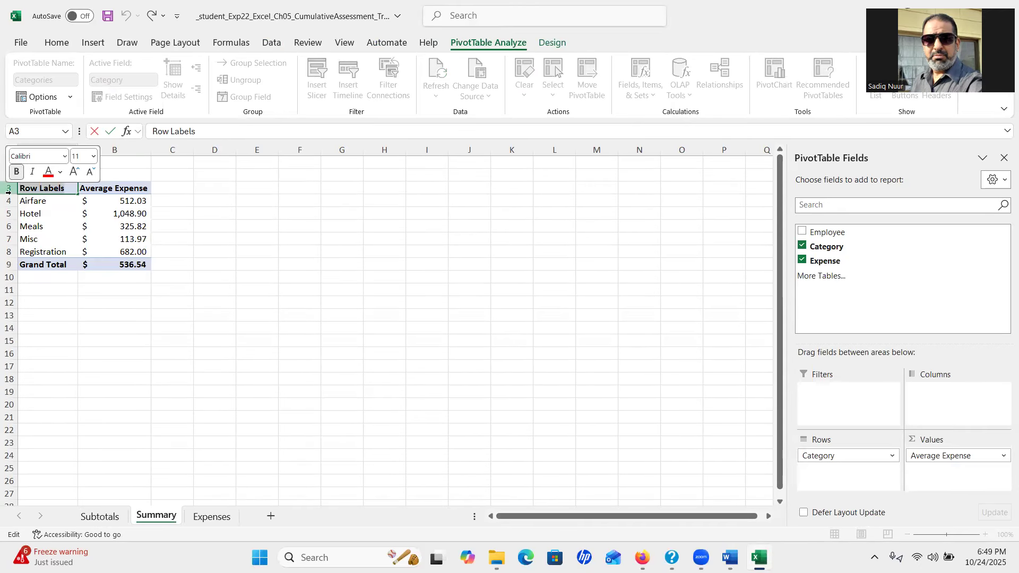
type("Ca")
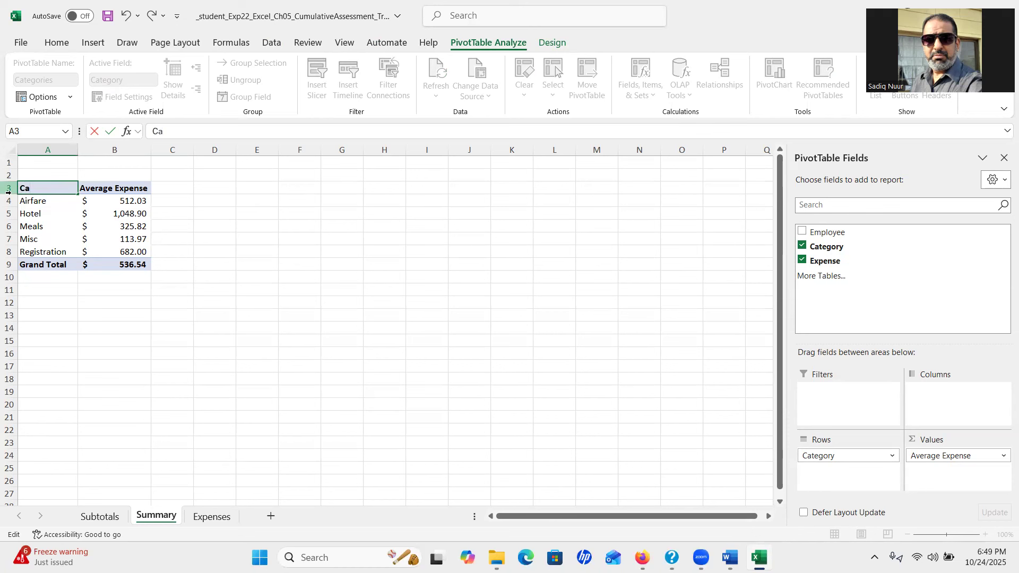
type("tegory")
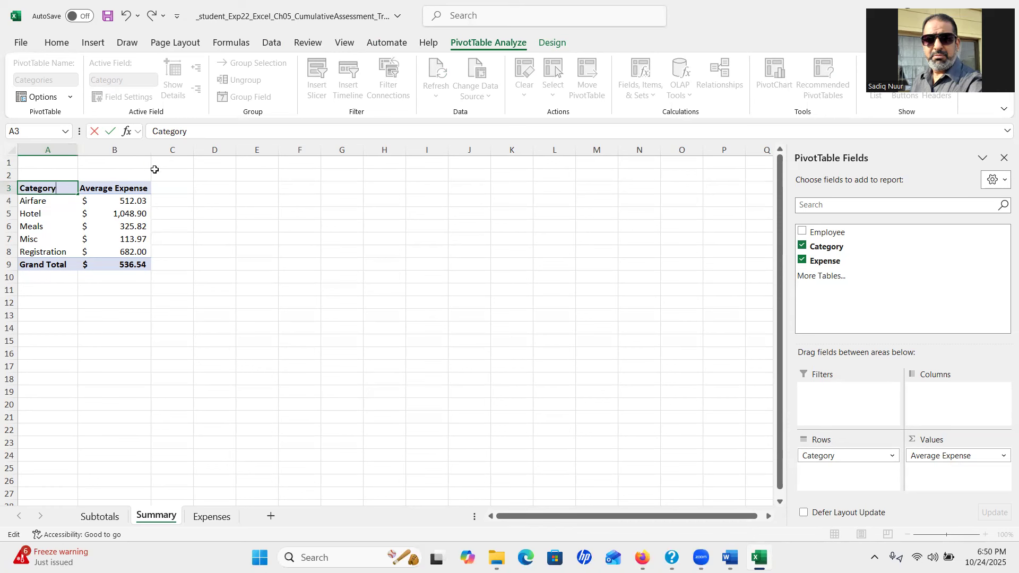
key("Return")
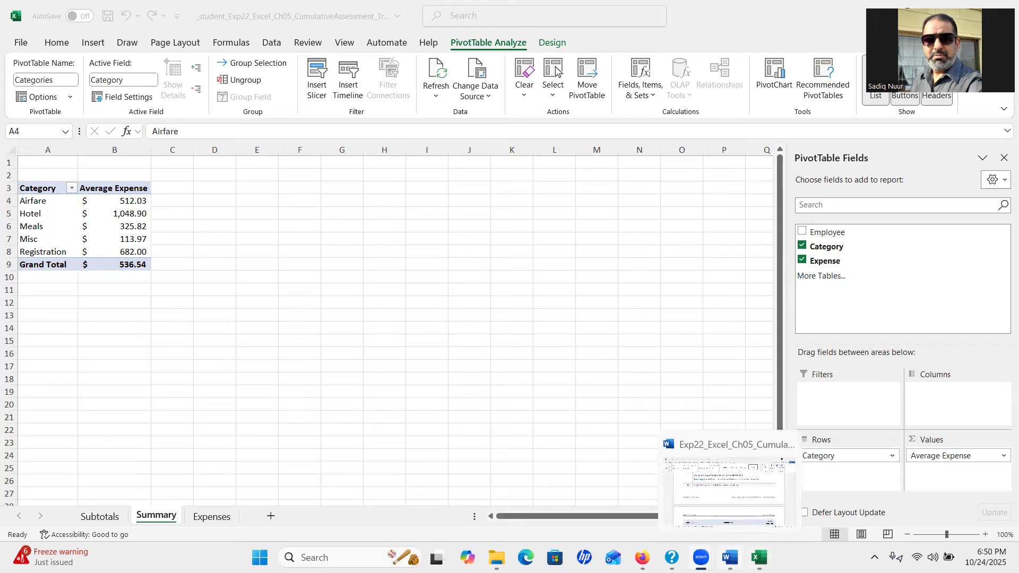
left_click(731, 558)
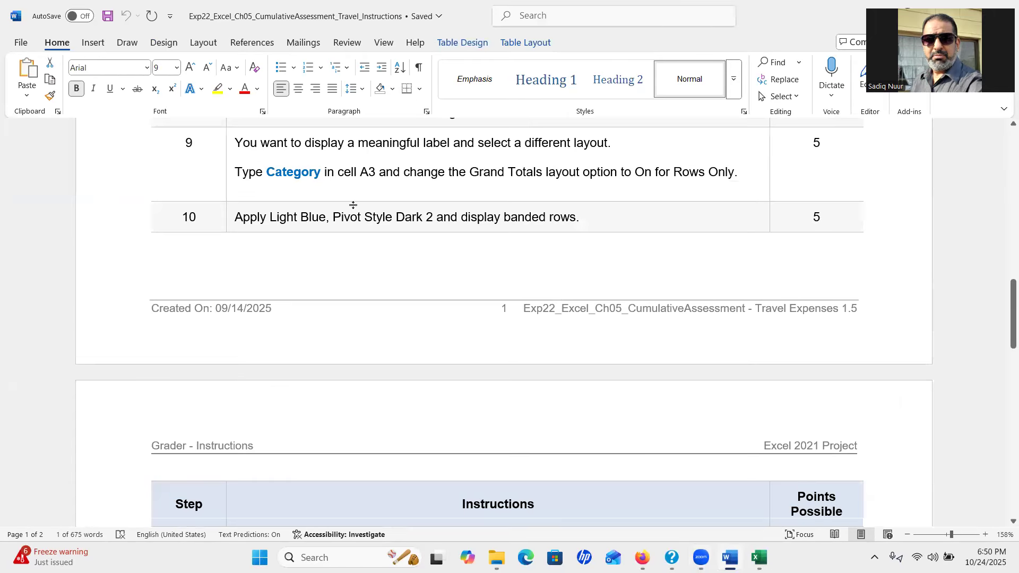
double_click(368, 172)
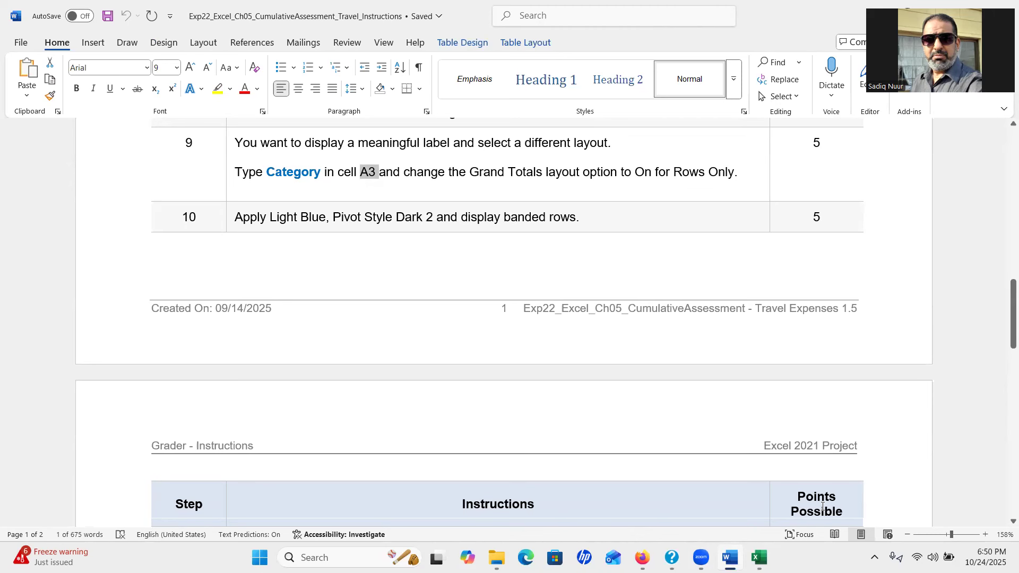
left_click(759, 557)
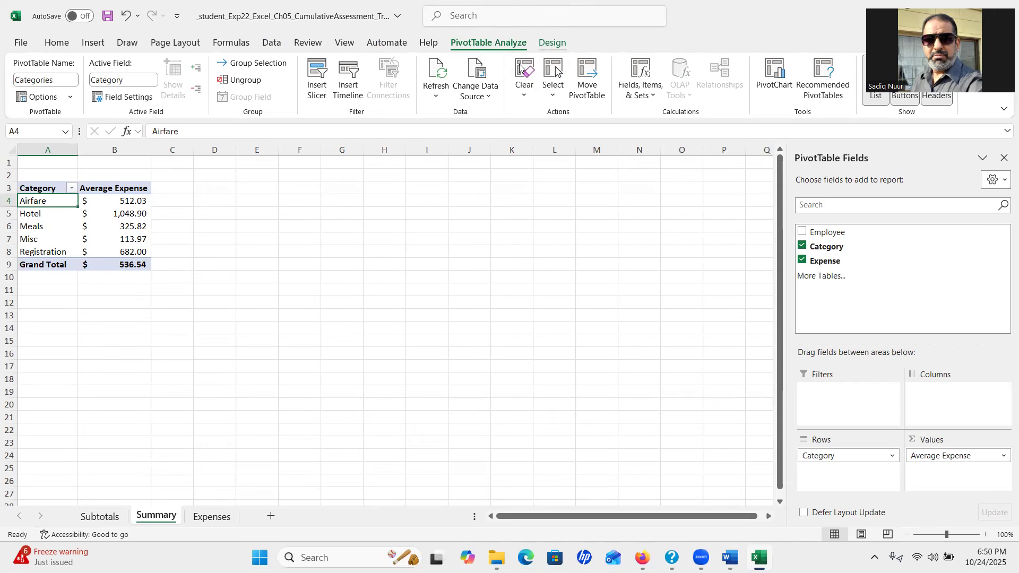
Set the PivotTable's Grand Totals to On for Rows Only
left_click(552, 43)
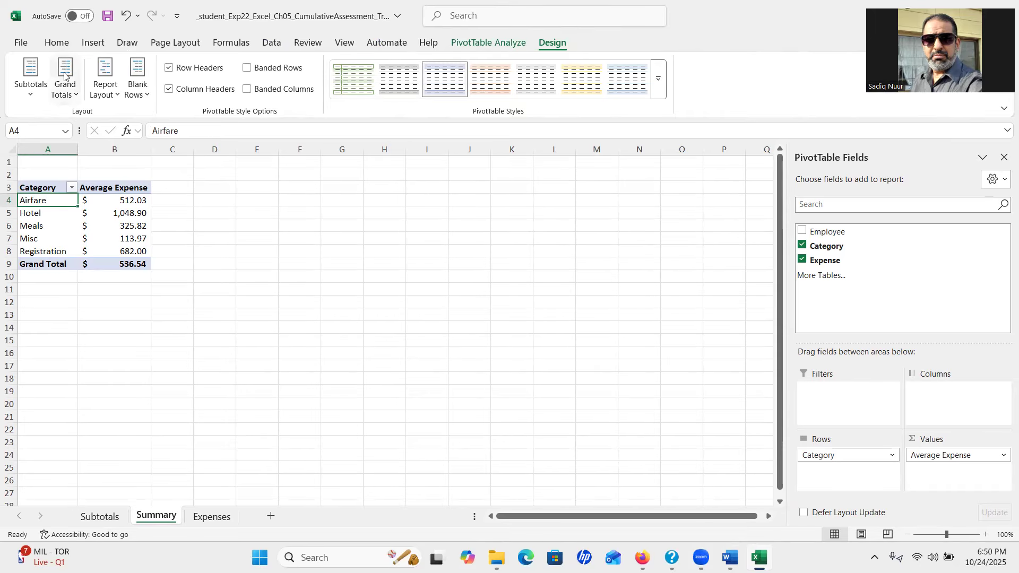
left_click(77, 98)
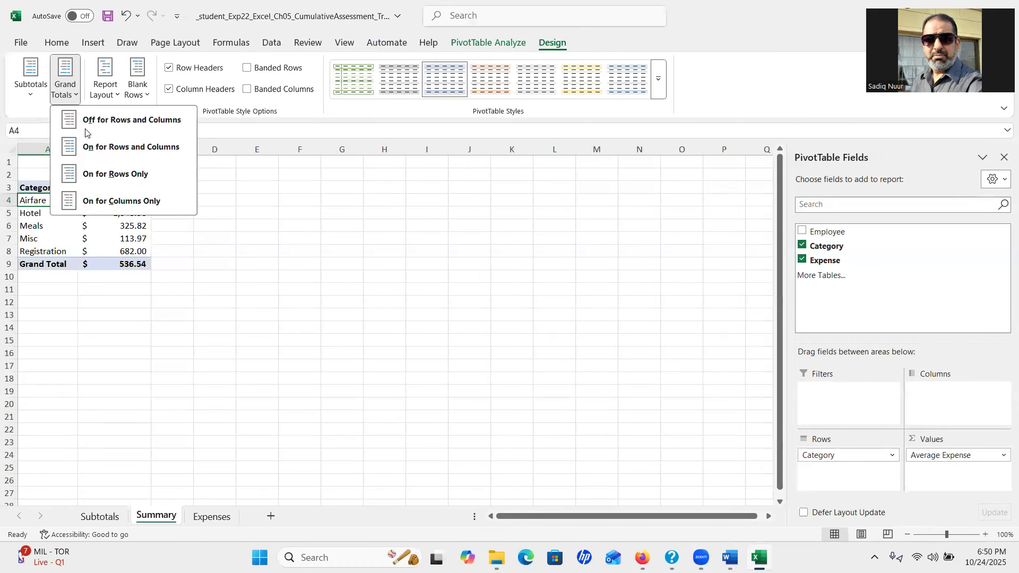
left_click(135, 174)
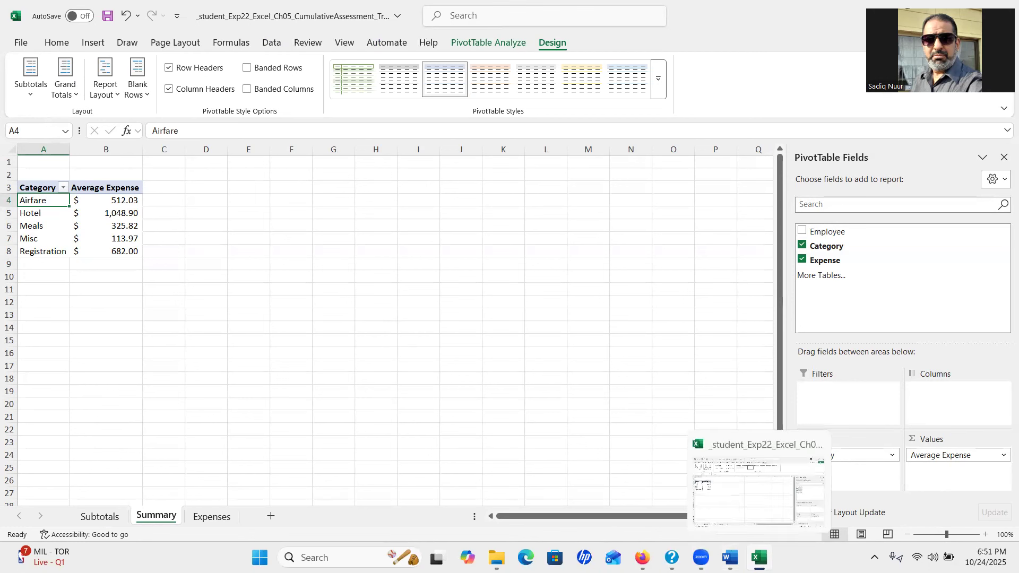
left_click(732, 557)
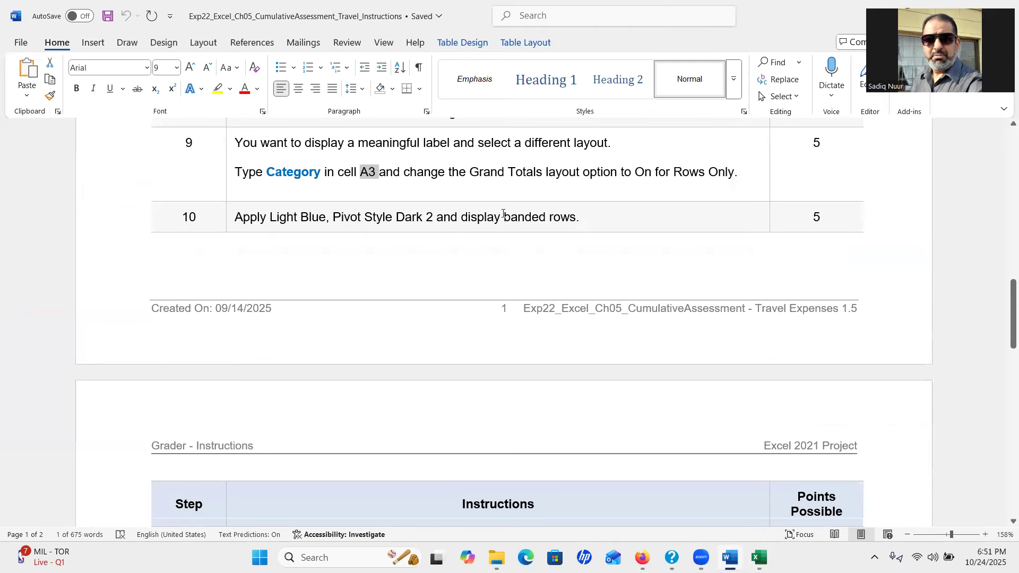
left_click_drag(1006, 301, 1004, 316)
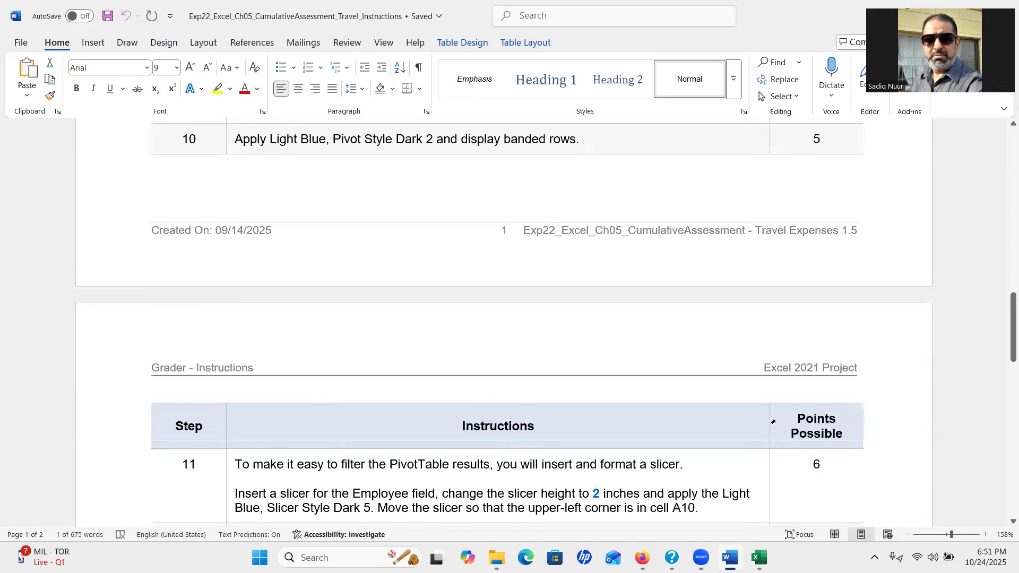
left_click(759, 557)
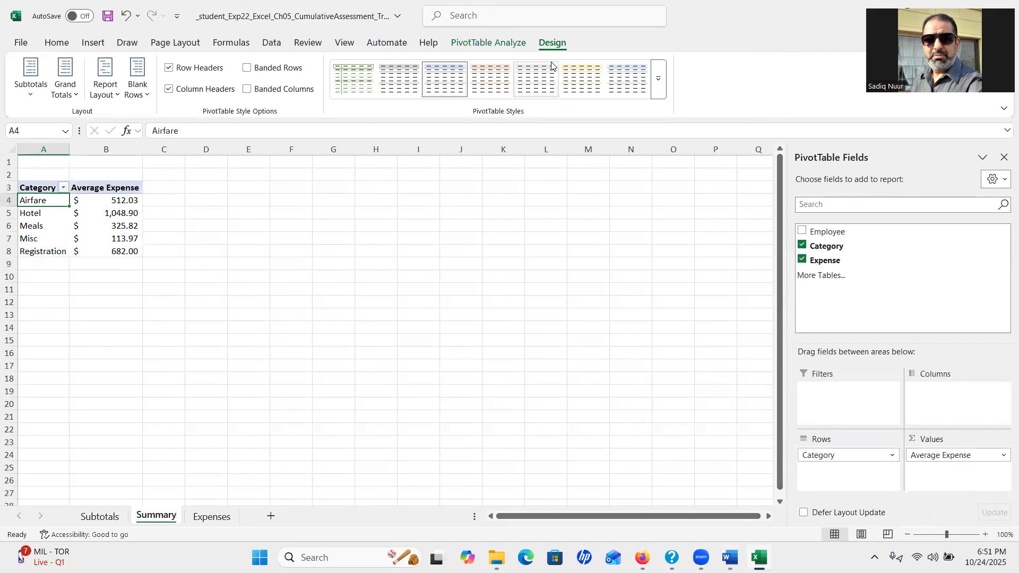
Pick Light Blue, Pivot Style Dark 2 from the PivotTable Styles gallery's Dark section
key("ctrl")
key("ctrl")
key("ctrl")
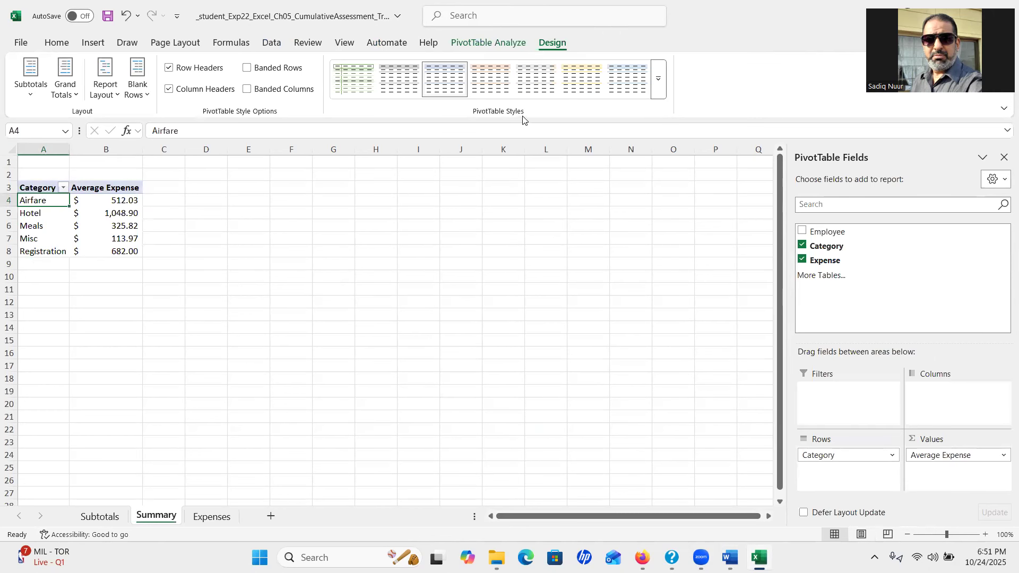
key("ctrl")
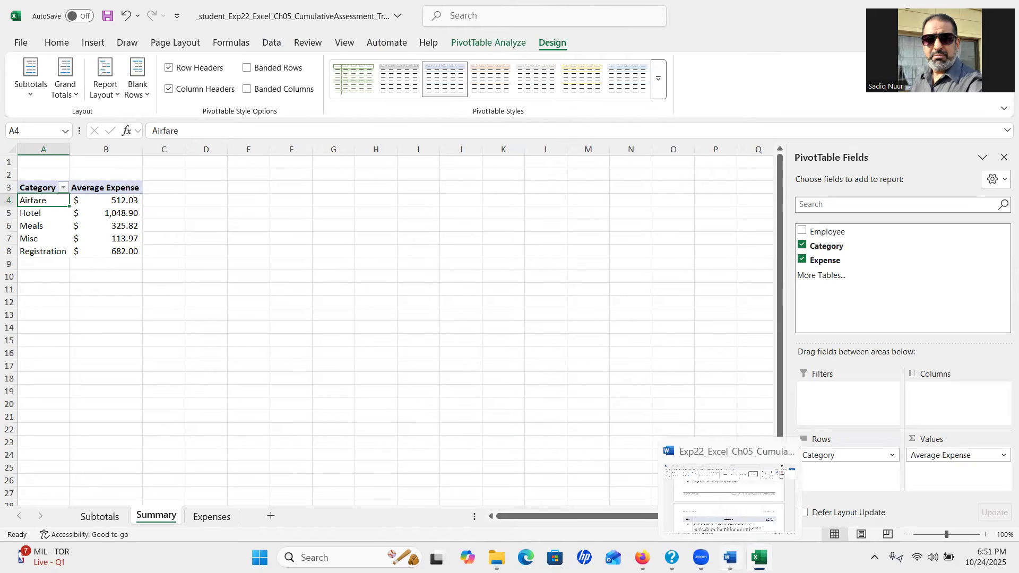
left_click(730, 557)
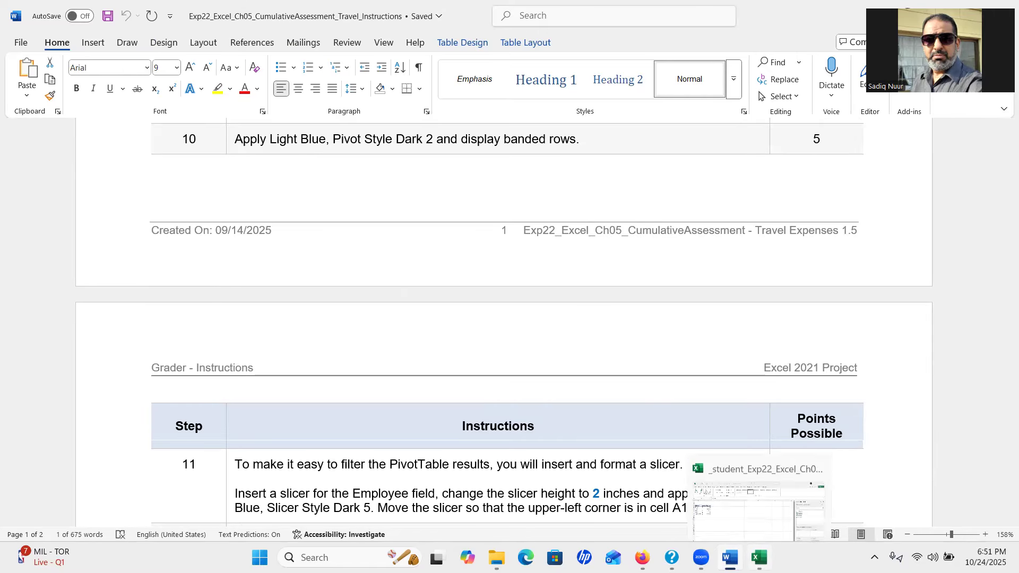
left_click(760, 558)
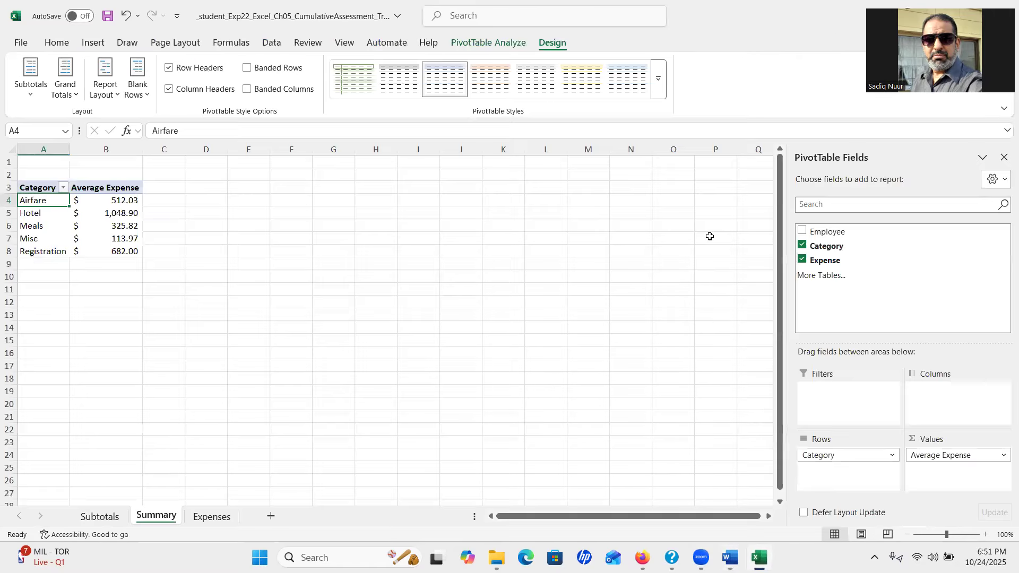
left_click(660, 84)
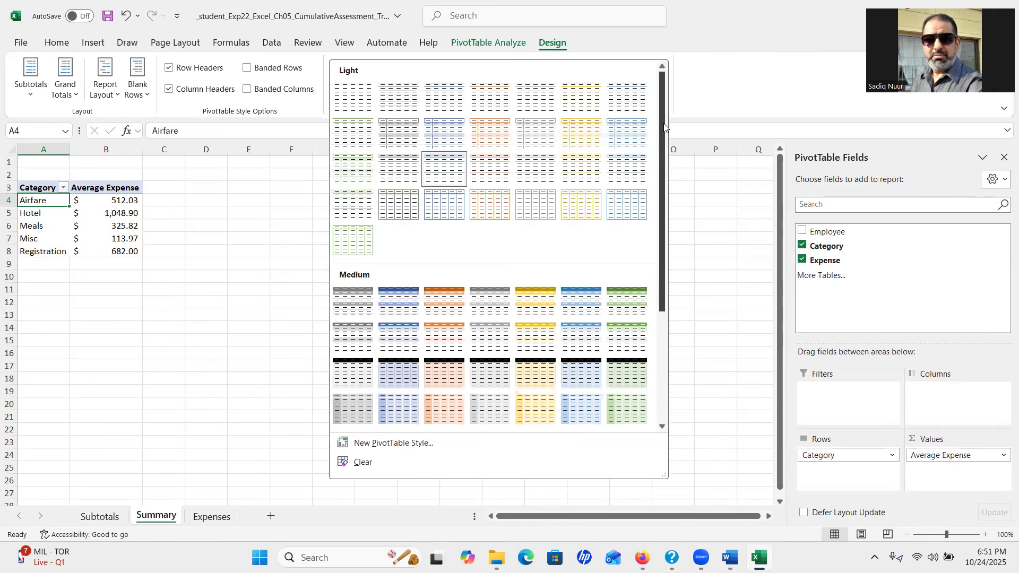
scroll(667, 255, "down", 3)
scroll(667, 255, "down", 1)
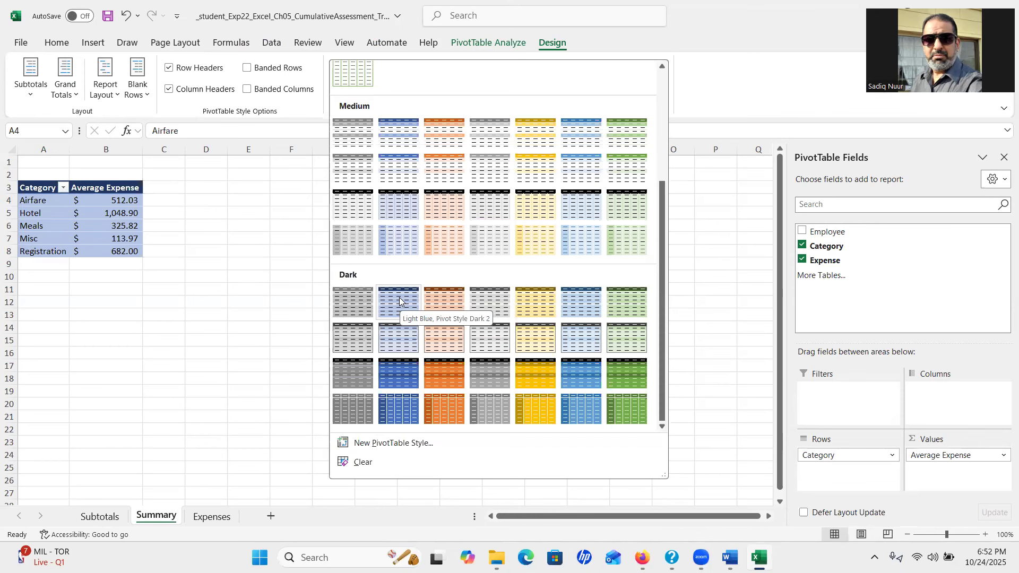
left_click(400, 299)
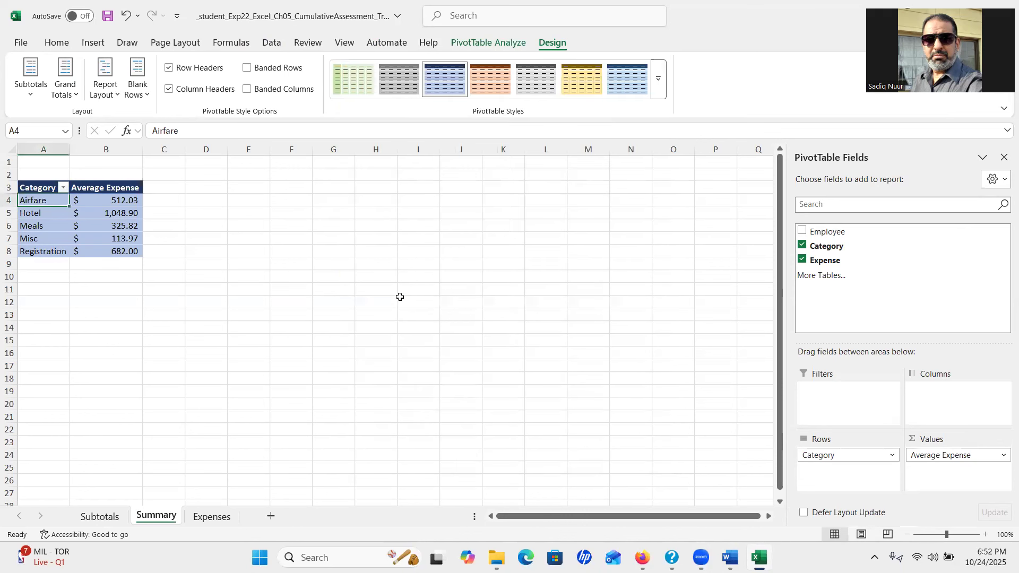
left_click(730, 558)
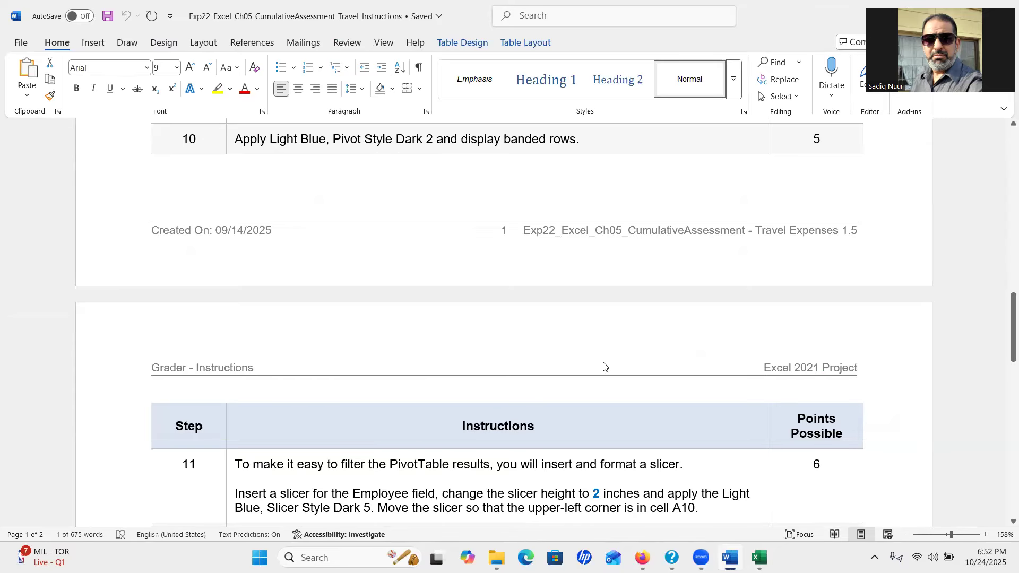
key("alt+Tab")
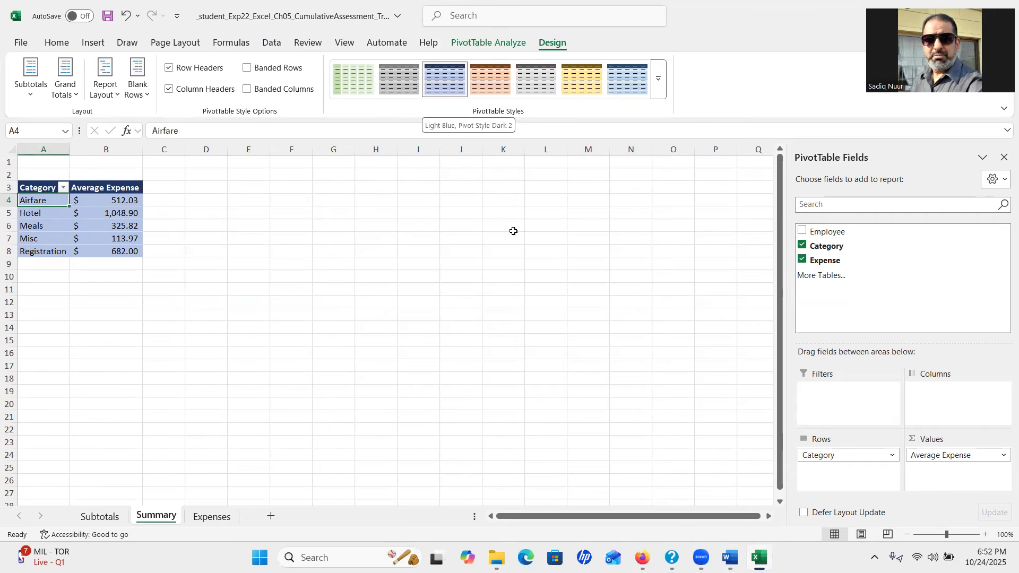
left_click_drag(947, 537, 949, 538)
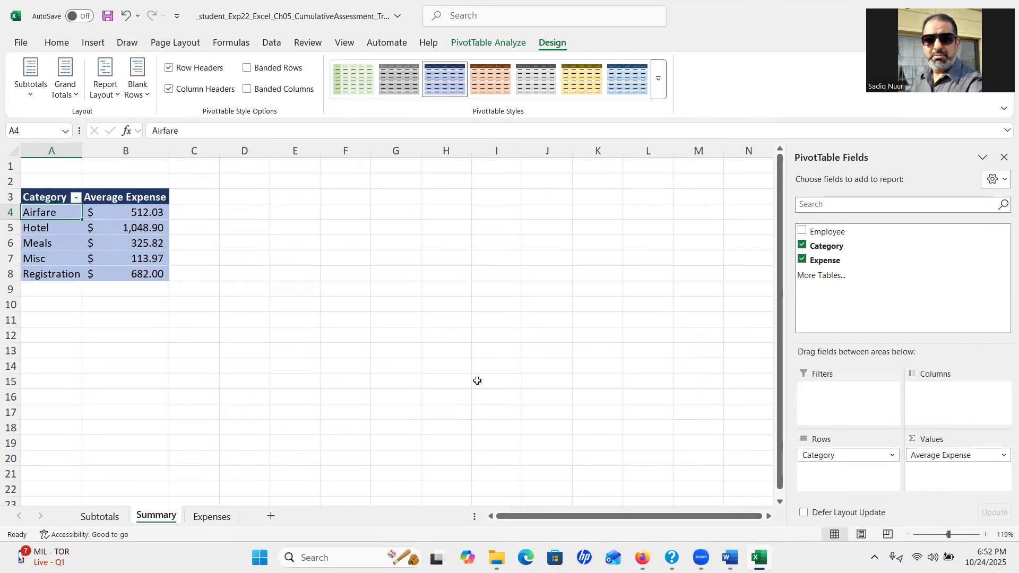
left_click(731, 557)
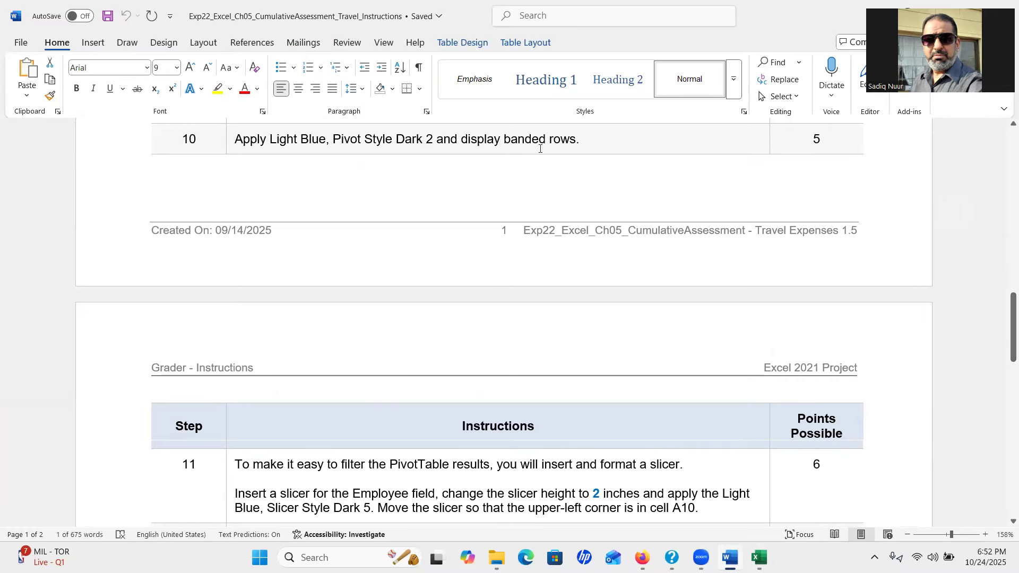
mouse_move(731, 558)
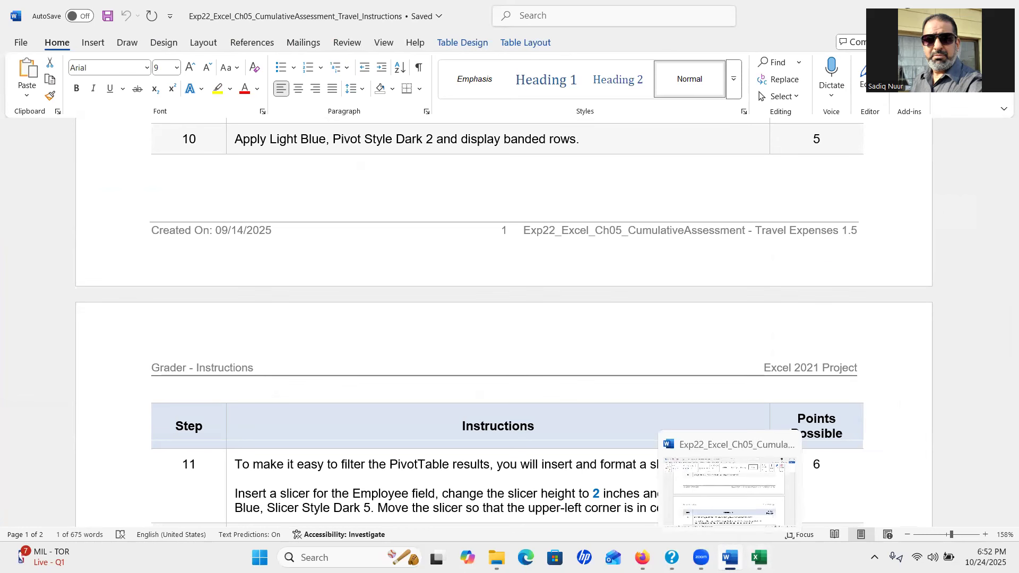
left_click(760, 557)
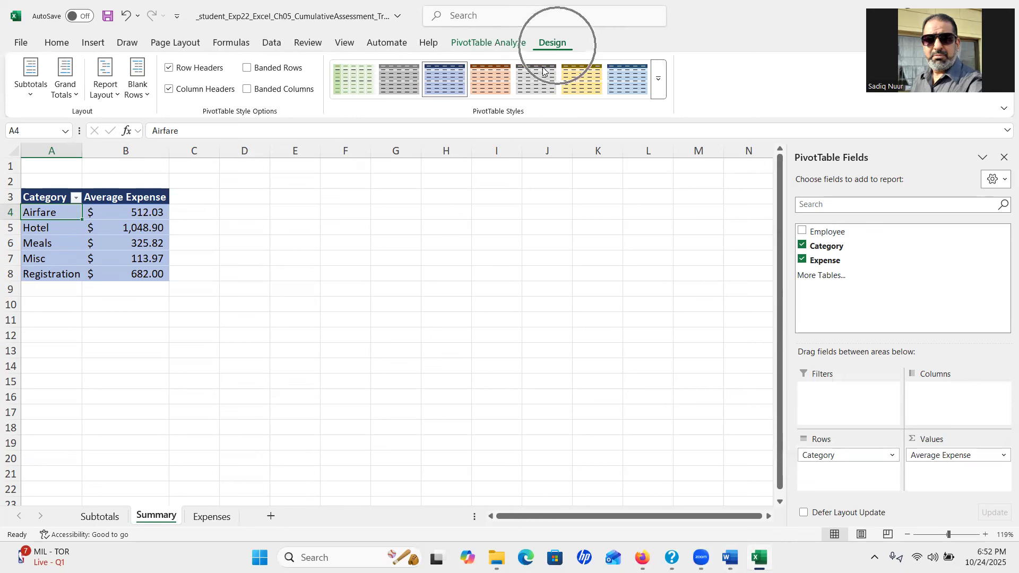
Enable Banded Rows on the PivotTable and bring the Word instructions forward
left_click(301, 95)
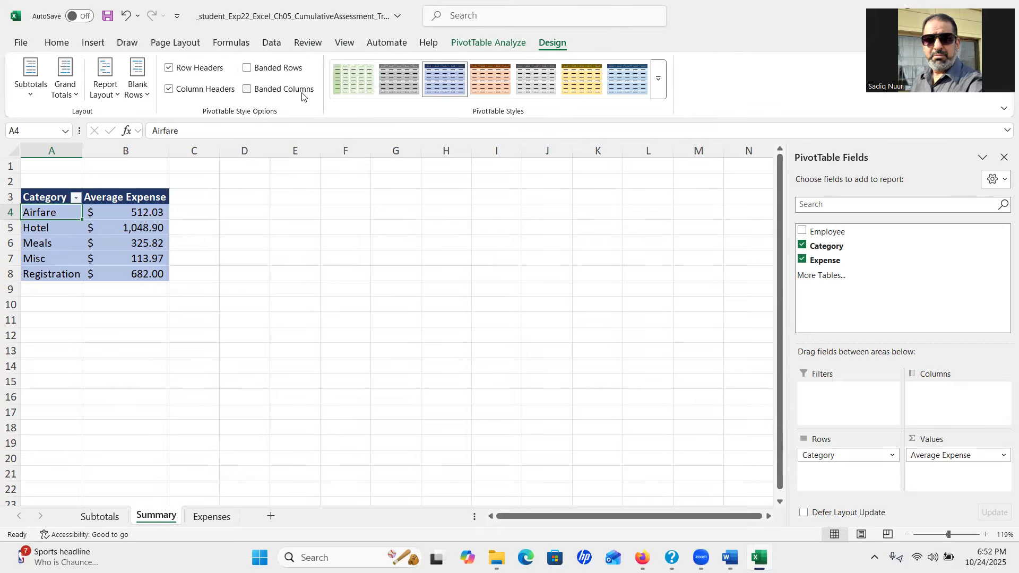
left_click(246, 68)
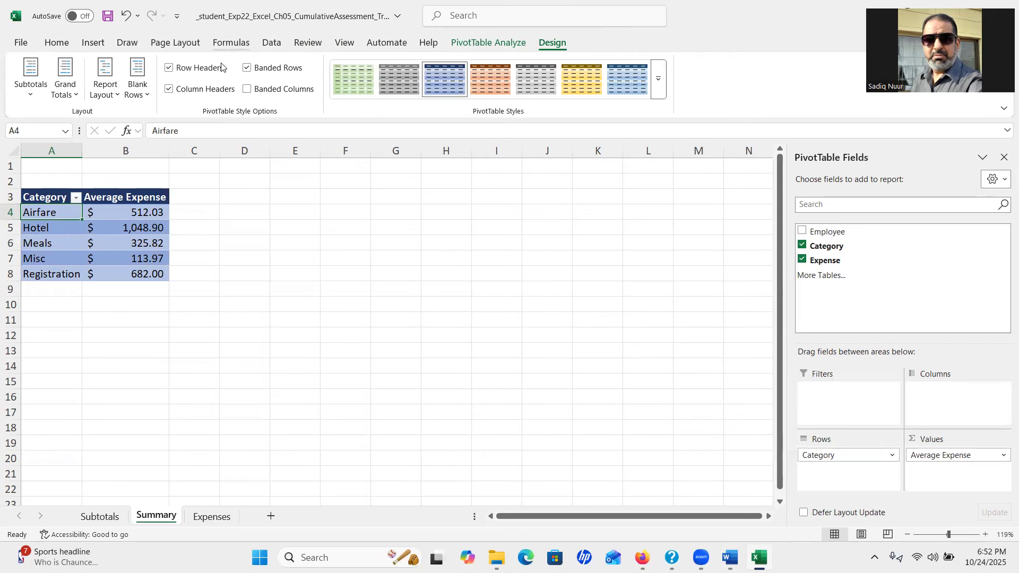
left_click(247, 67)
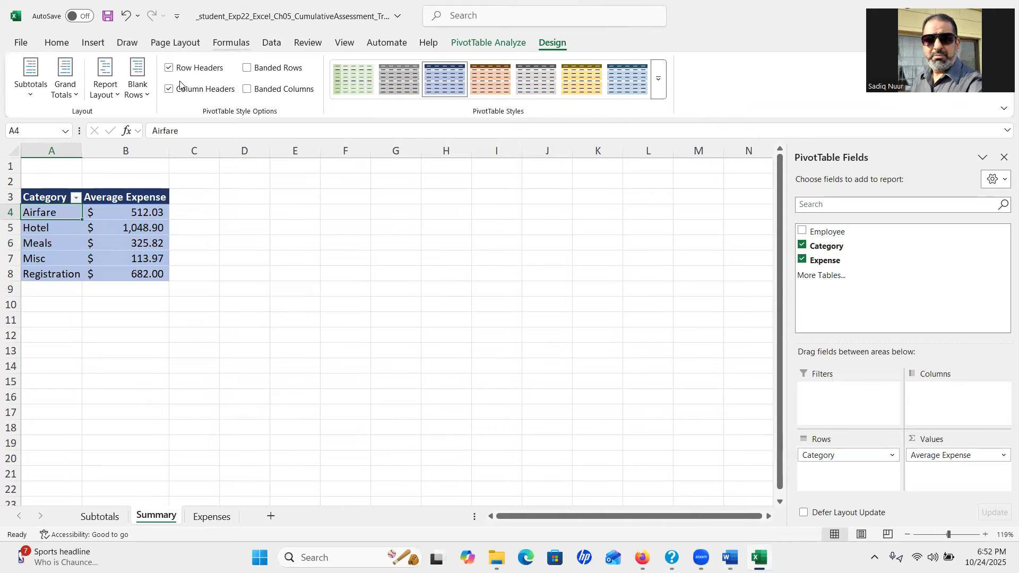
left_click(247, 67)
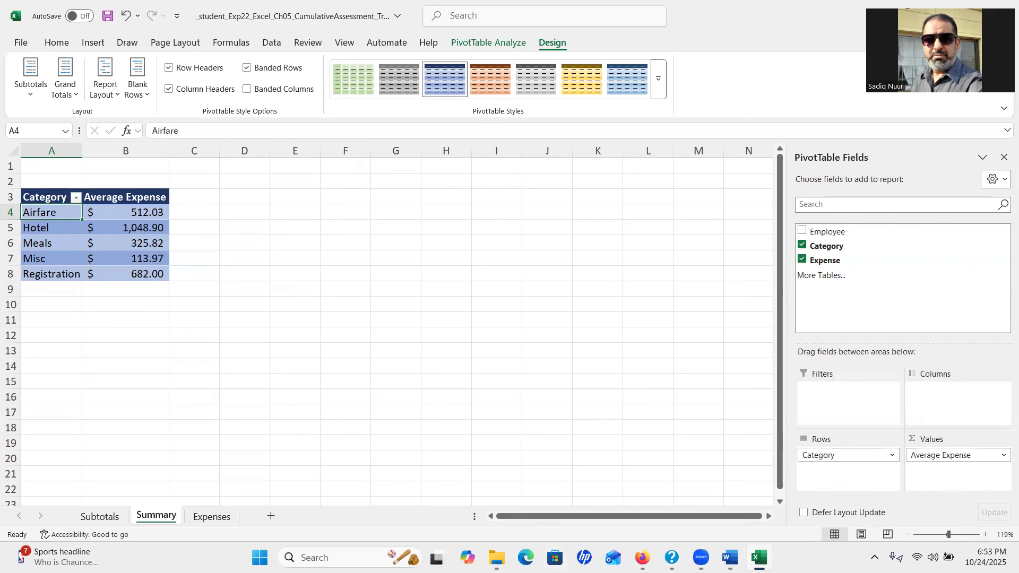
left_click(730, 557)
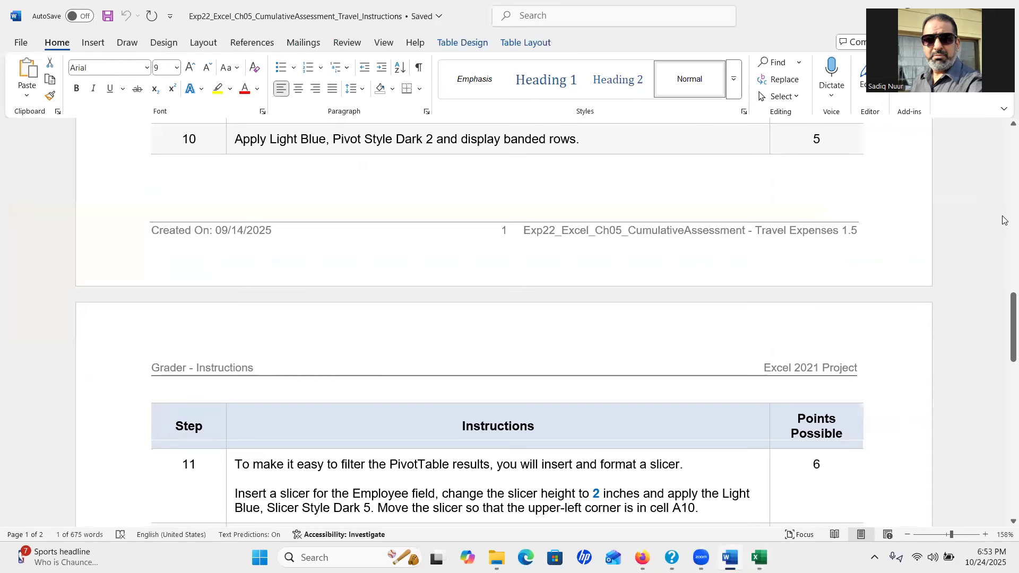
Scroll Word's instructions down to page 2, showing steps 11–15
left_click_drag(1005, 312, 1005, 330)
left_click_drag(1005, 307, 1005, 363)
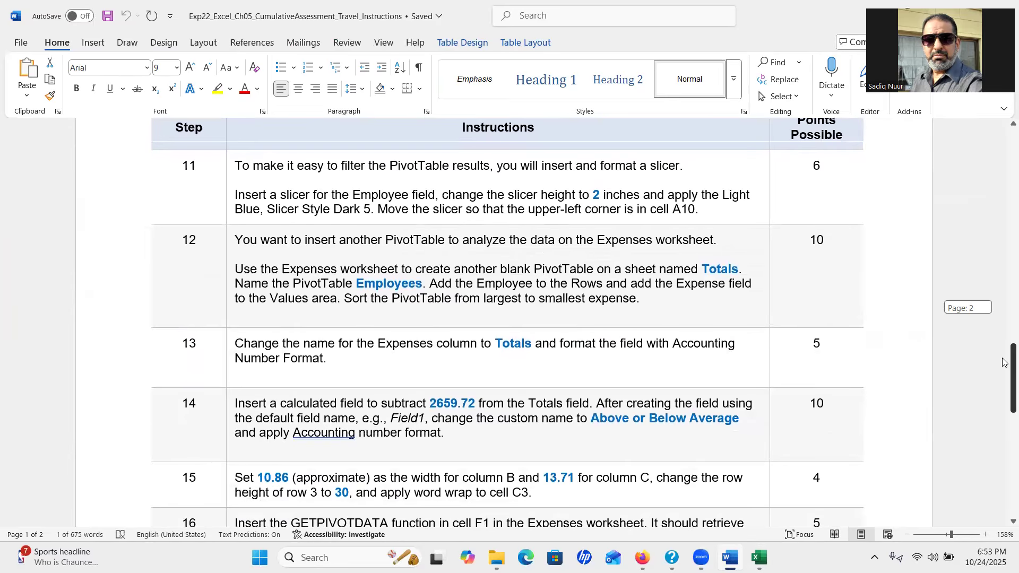
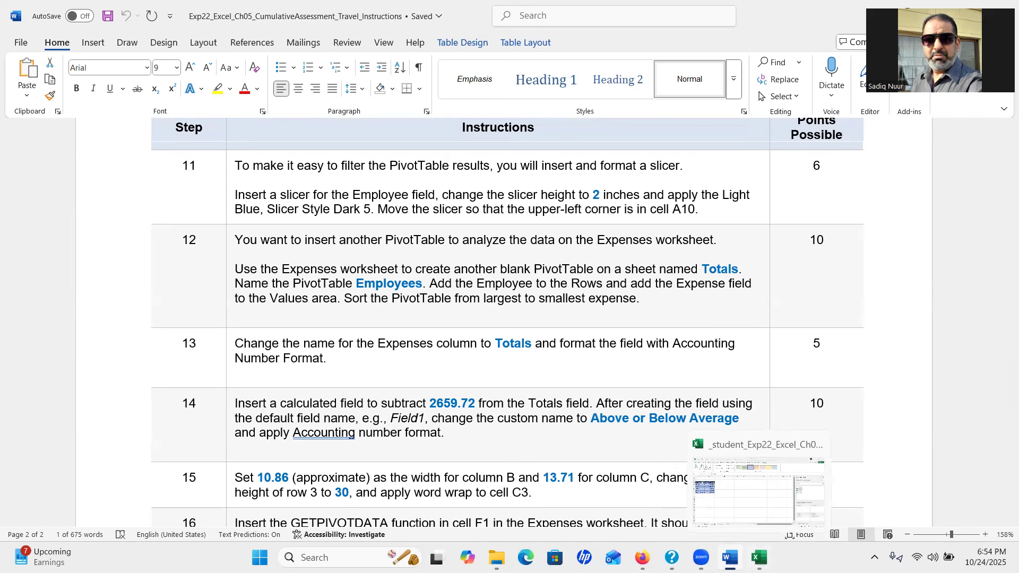
Switch from the Word instructions back to the Excel workbook's Summary PivotTable
left_click(759, 558)
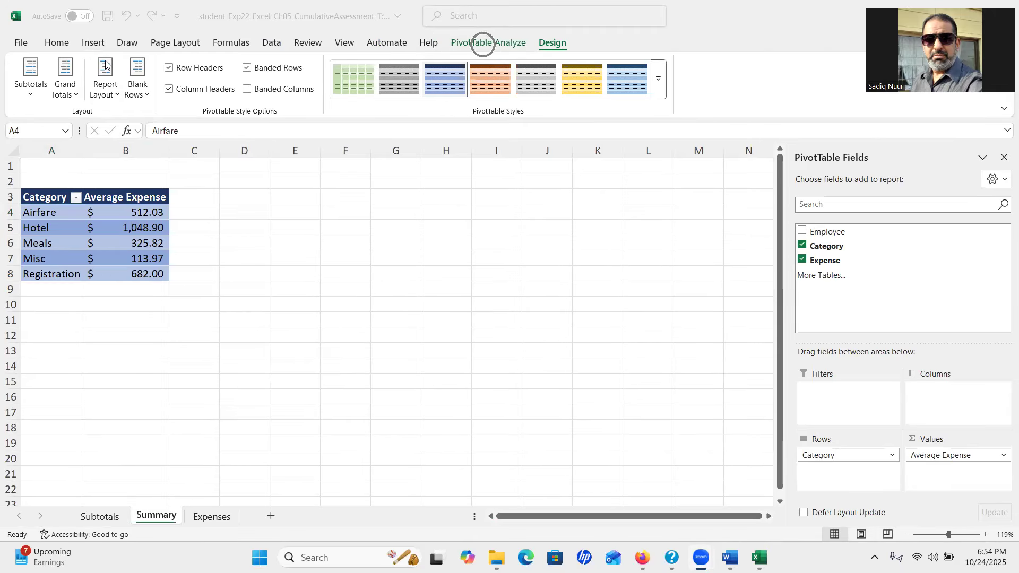
Insert an Employee slicer for the Categories PivotTable on the Summary sheet
left_click(488, 42)
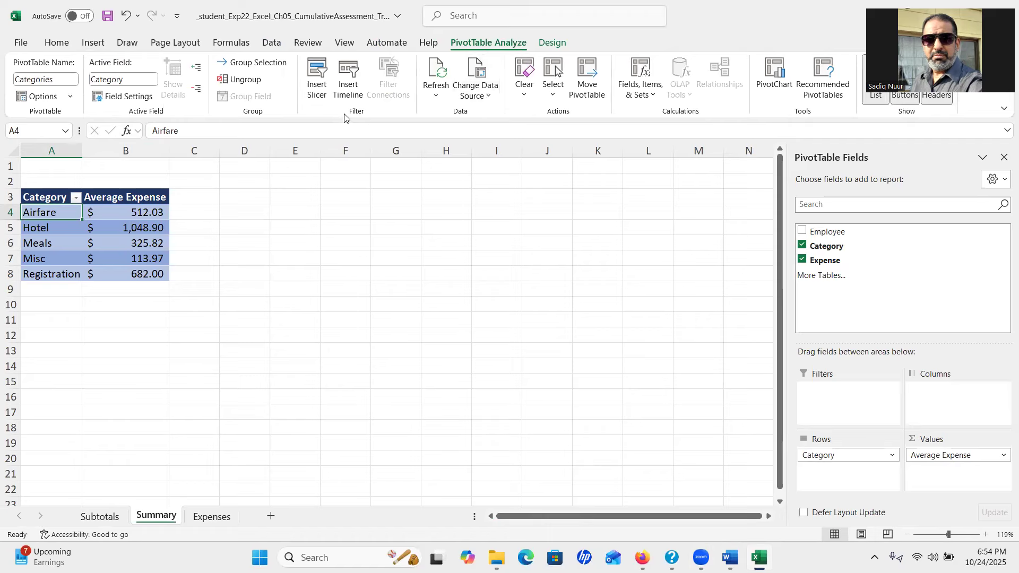
key("ctrl")
key("ctrl")
key("ctrl")
key("ctrl")
left_click(318, 77)
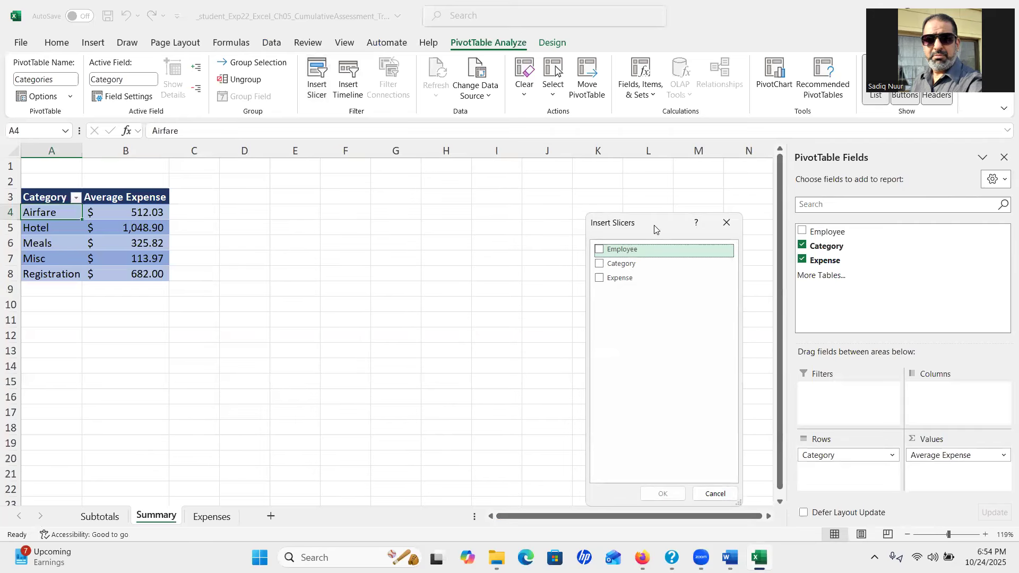
left_click_drag(656, 229, 532, 203)
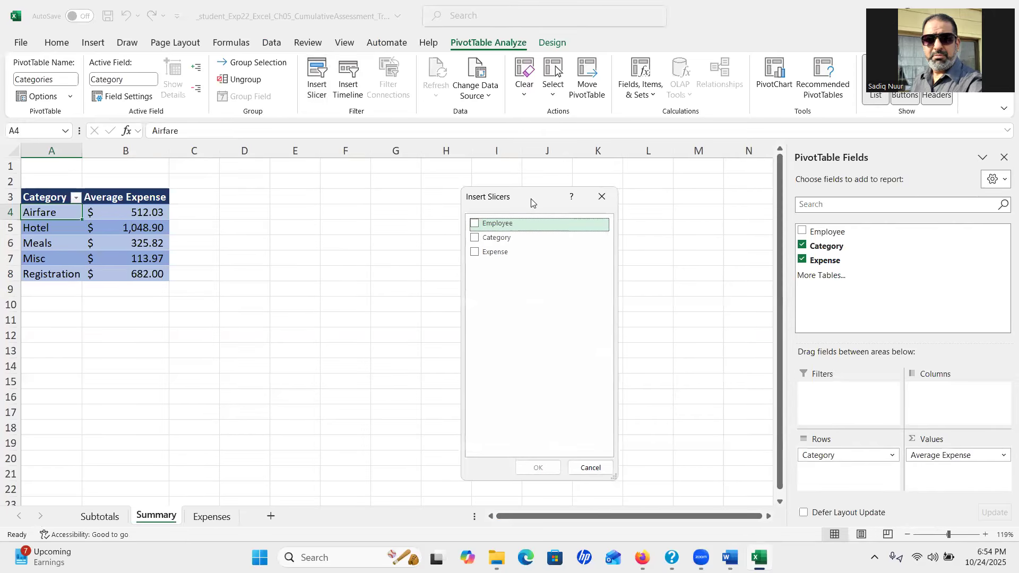
key("ctrl")
key("ctrl")
left_click(475, 224)
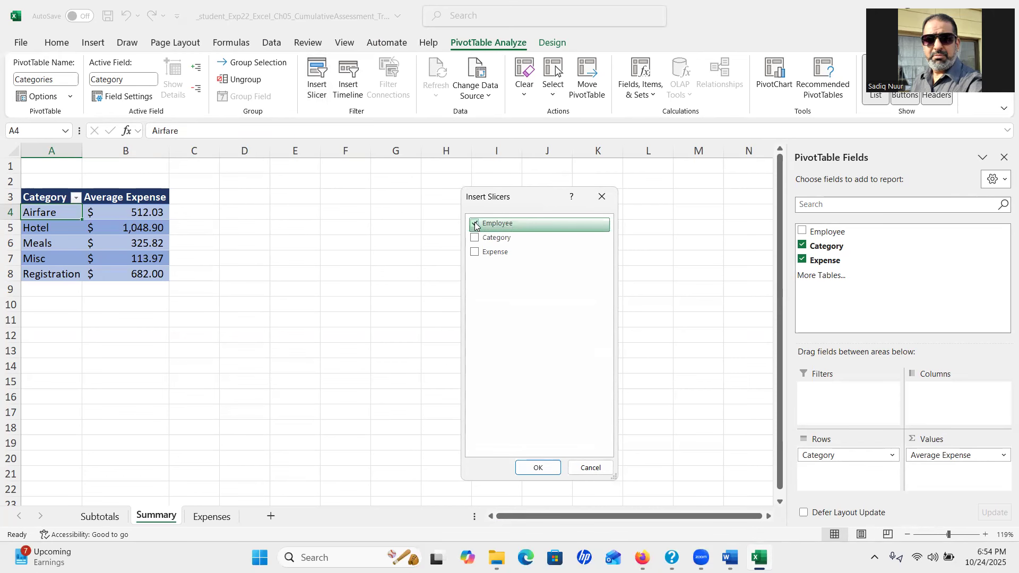
left_click(537, 468)
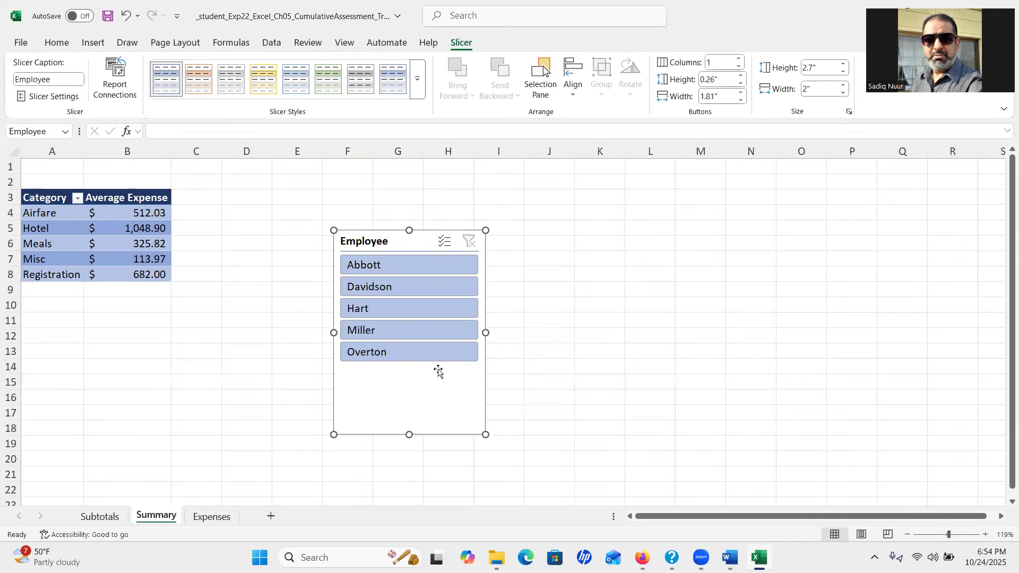
Test the slicer on Davidson, Abbott and Miller, clear the filter, then return to Word
left_click(389, 289)
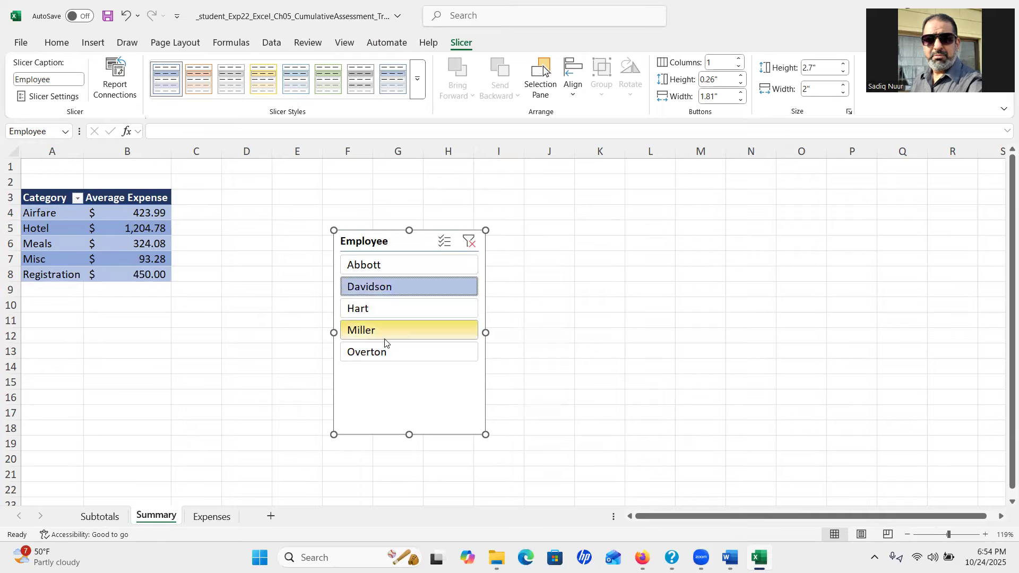
left_click(387, 264)
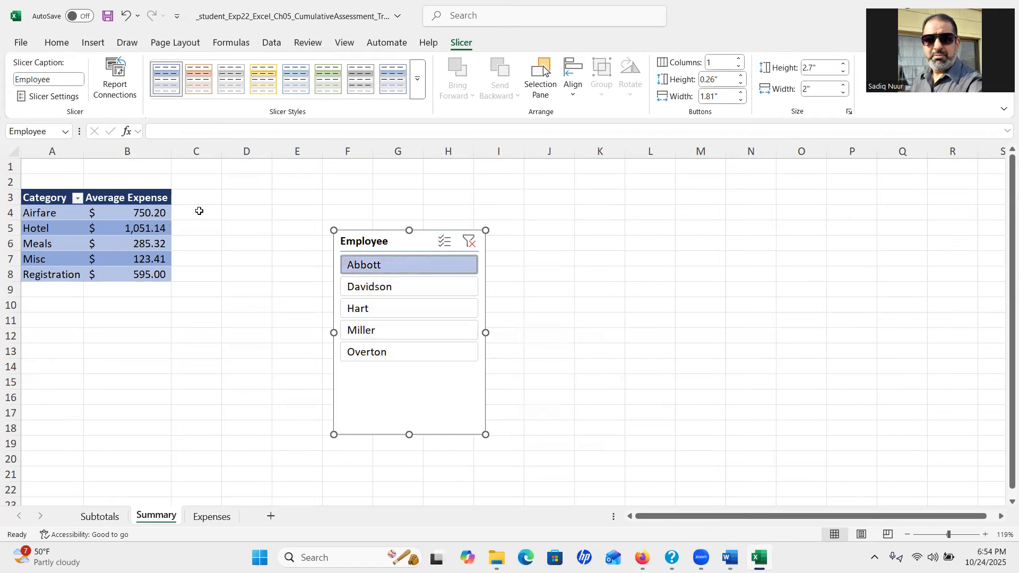
left_click(391, 330)
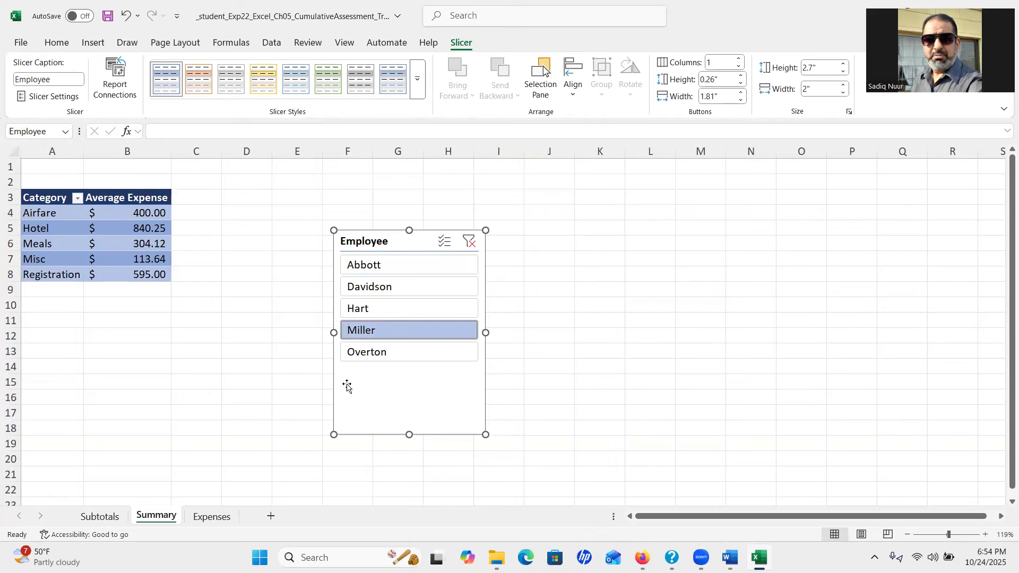
left_click(470, 244)
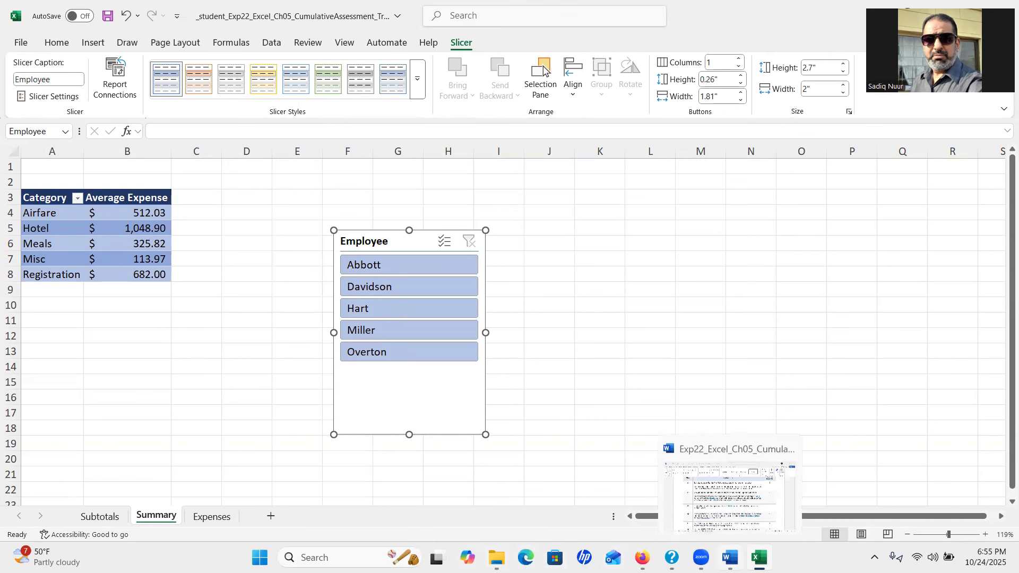
left_click(730, 558)
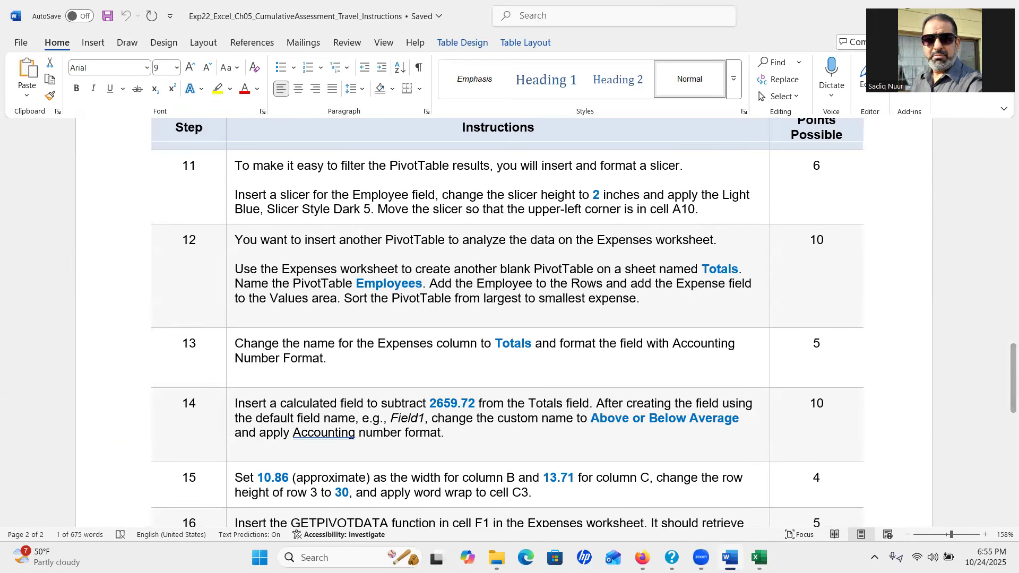
Set the Employee slicer's height to 2 inches
left_click(759, 556)
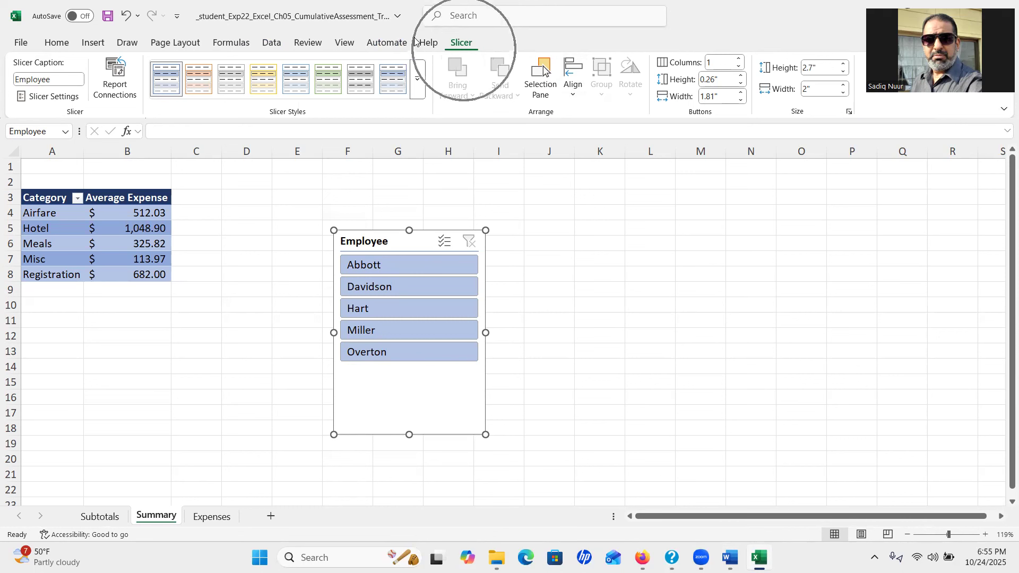
left_click(826, 69)
type("2")
key("Return")
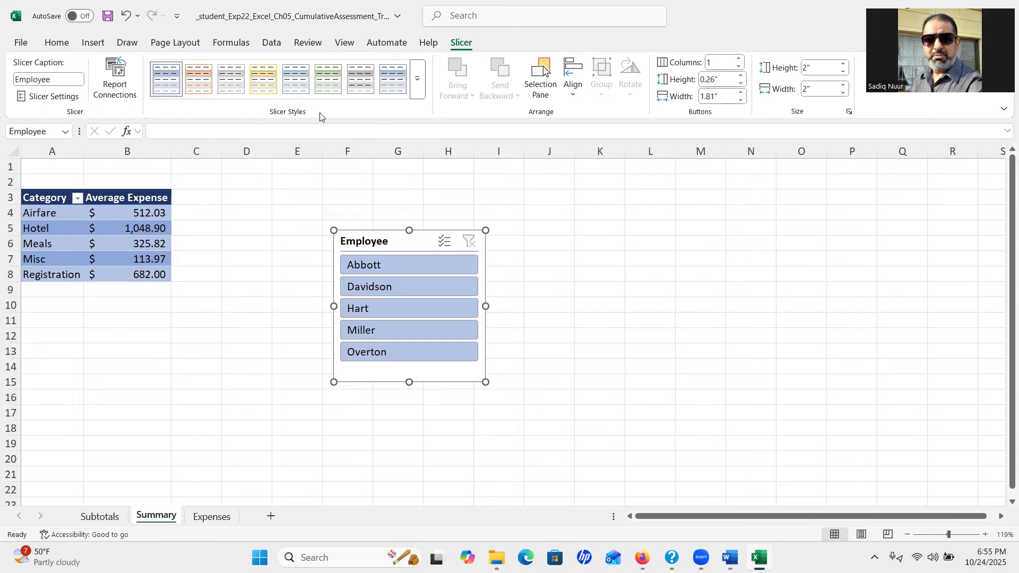
Apply the Light Blue, Slicer Style Dark 5 style to the slicer
left_click(418, 81)
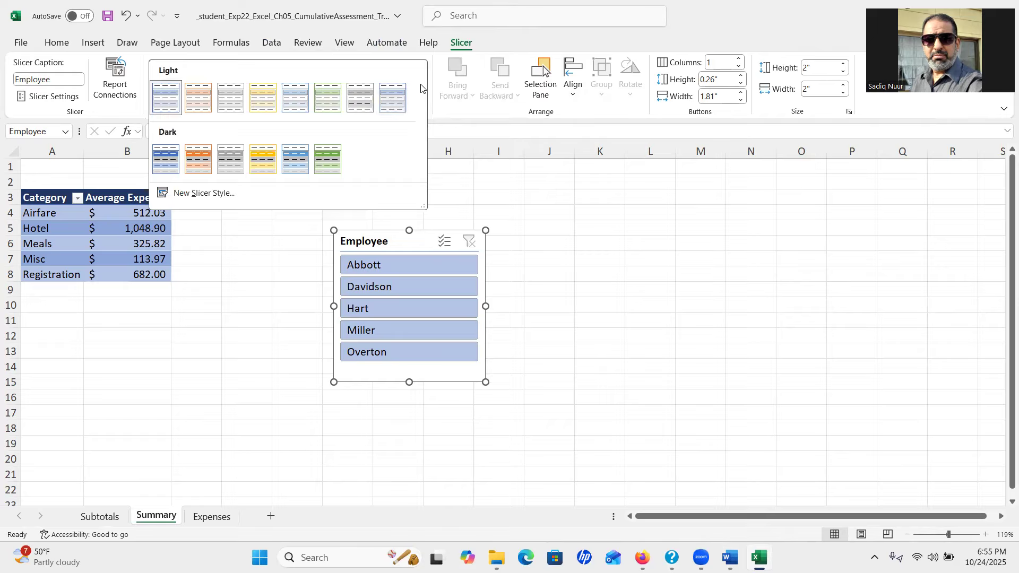
left_click(298, 165)
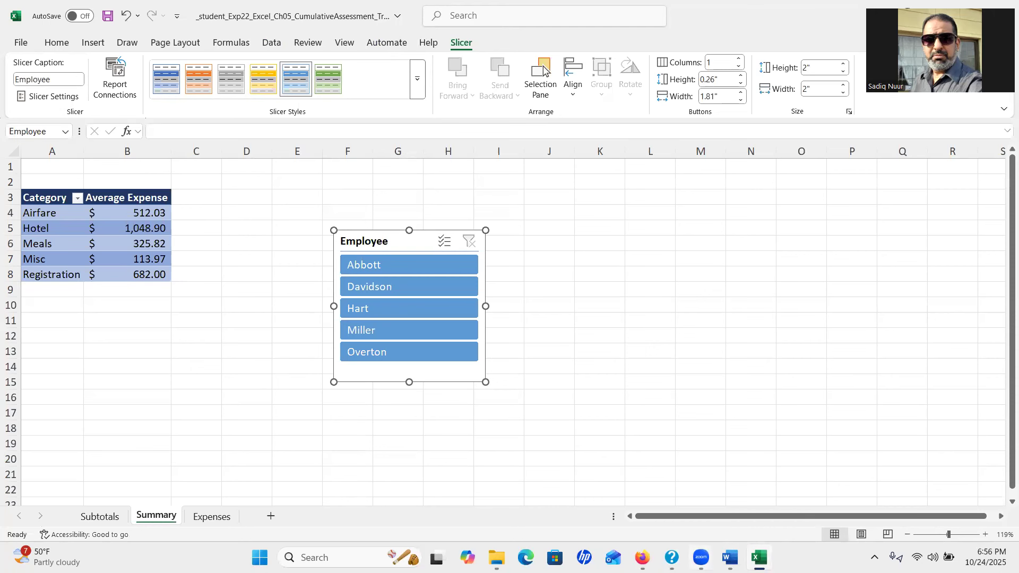
left_click(730, 558)
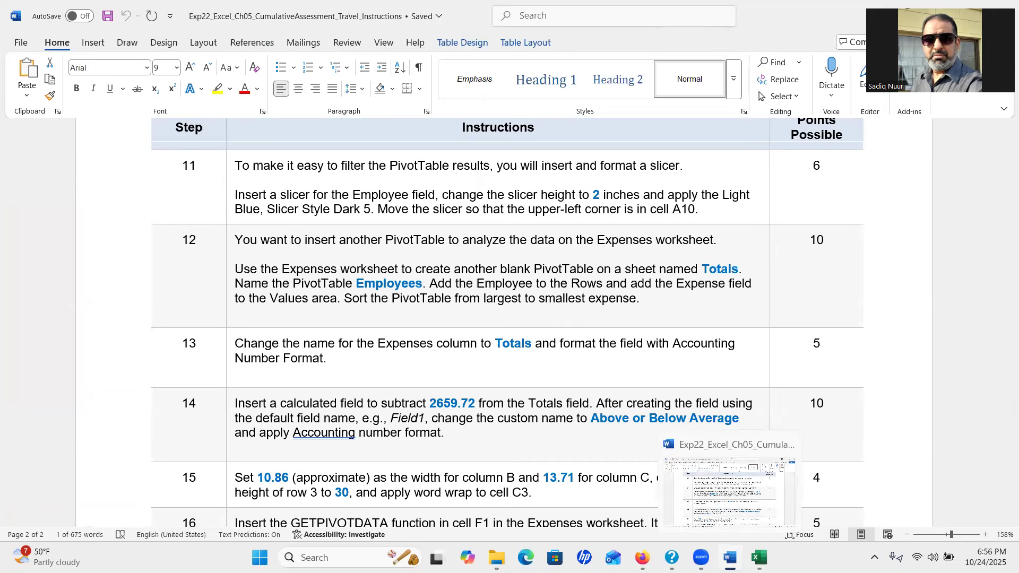
left_click(759, 557)
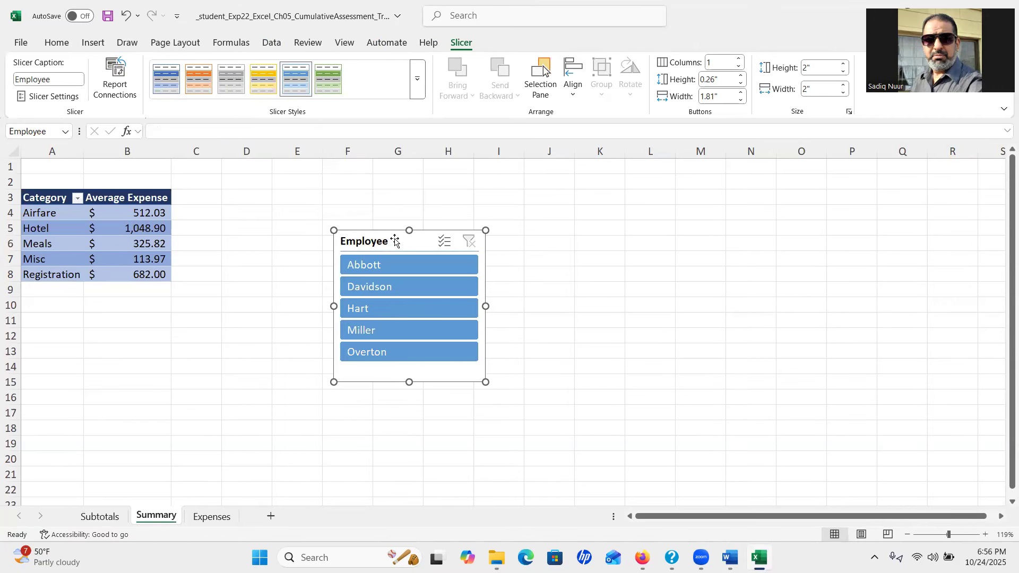
Position the slicer's upper-left corner at cell A10 below the PivotTable, then check the instructions
left_click_drag(395, 242, 73, 306)
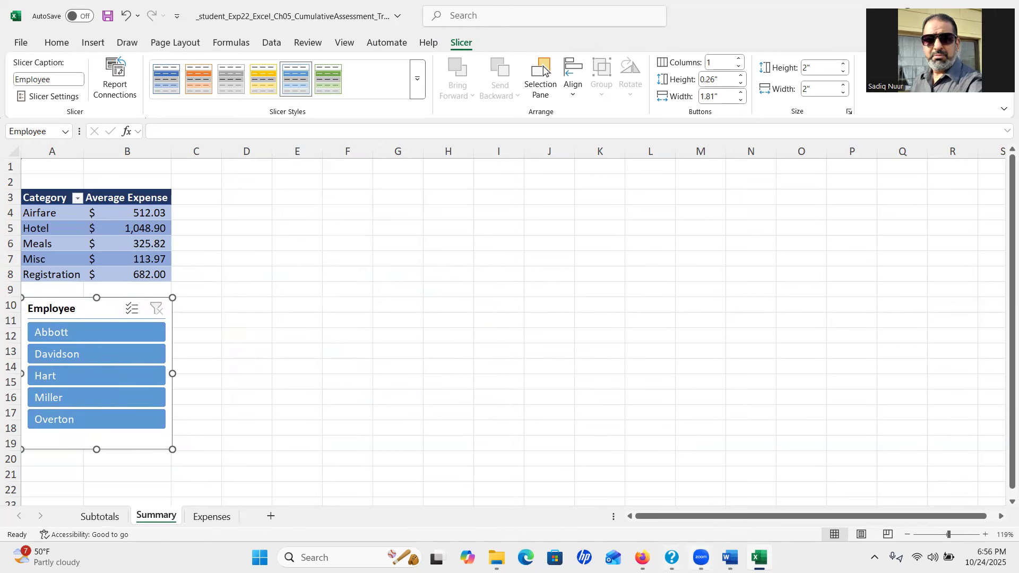
left_click(731, 557)
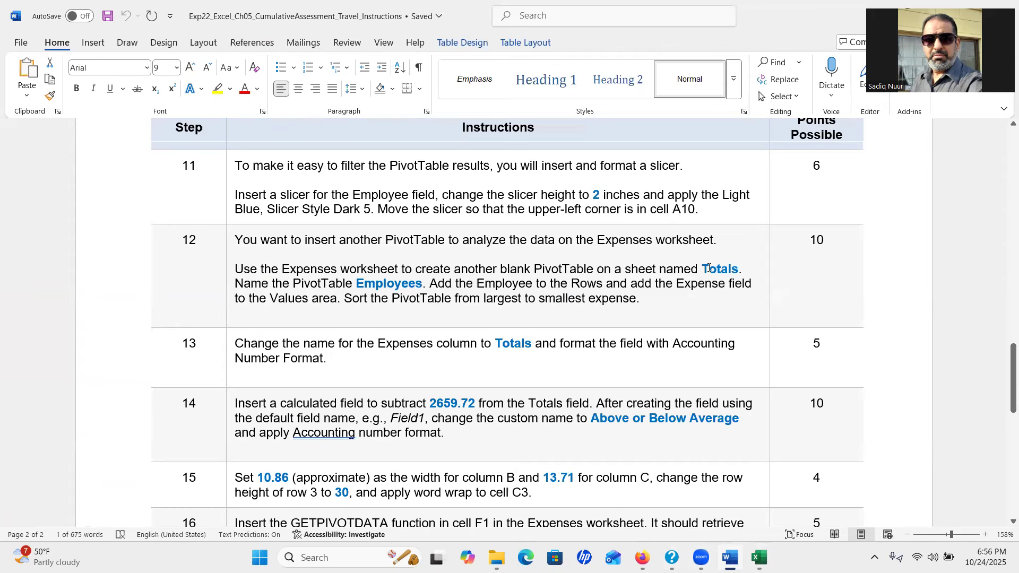
left_click(759, 558)
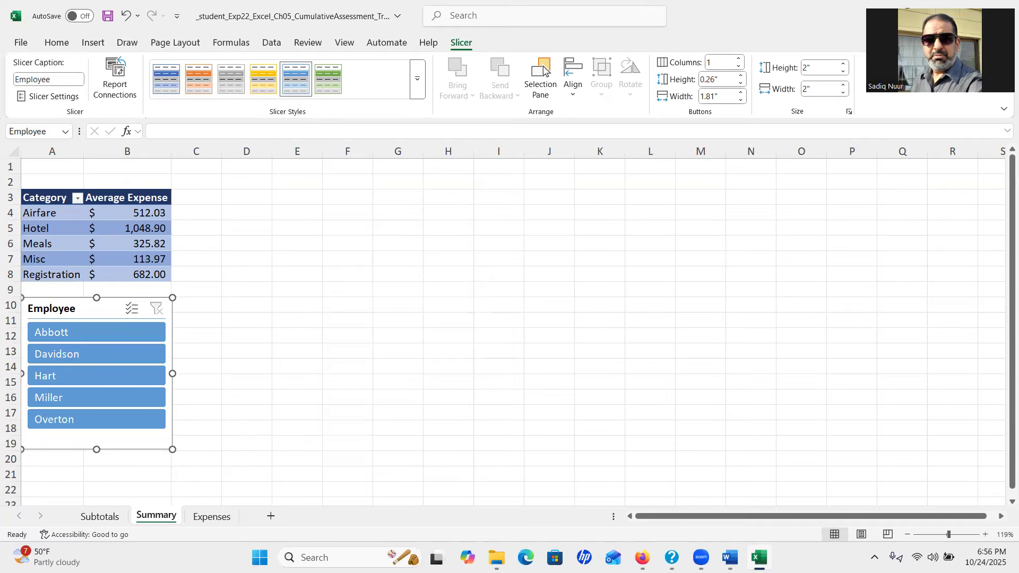
mouse_move(672, 557)
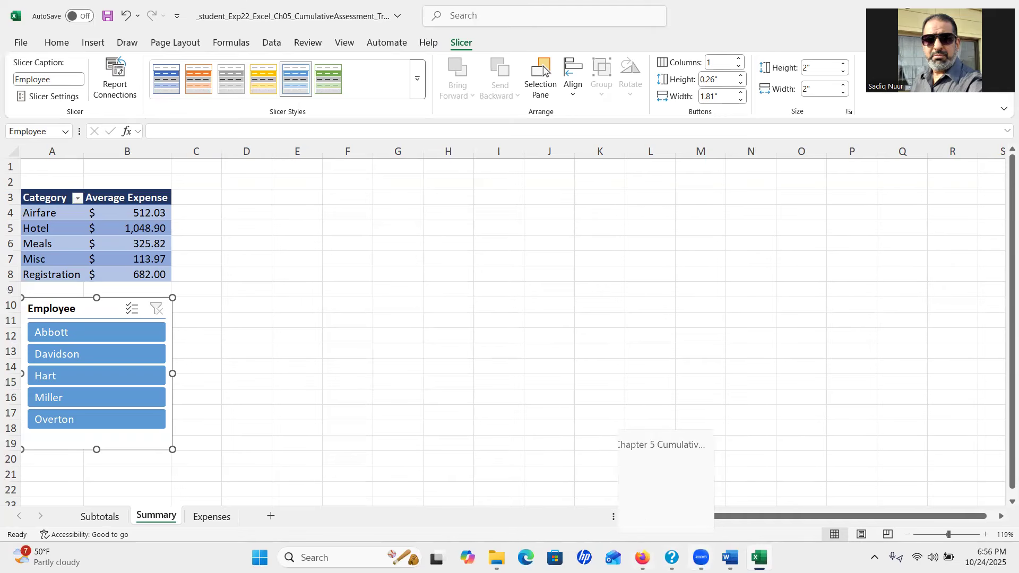
left_click(729, 558)
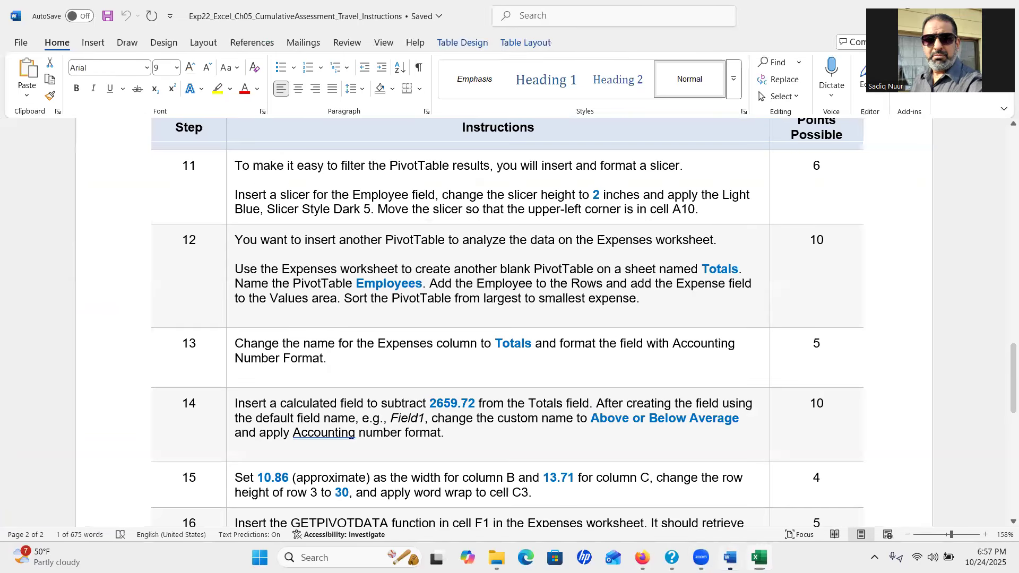
Scroll the instructions to step 17, then show Excel's Expenses sheet
left_click_drag(1005, 384, 1005, 402)
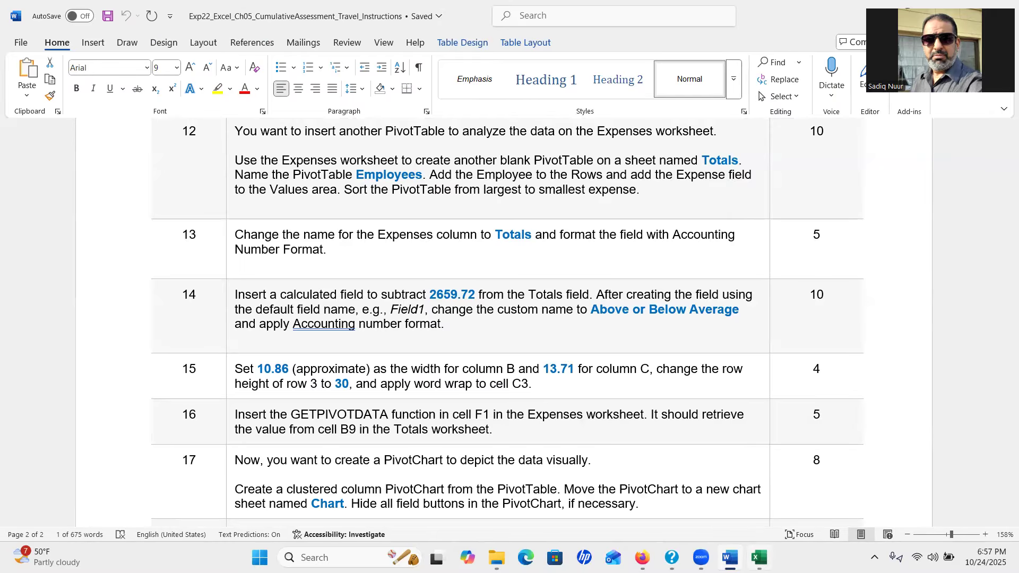
left_click(759, 558)
left_click(208, 517)
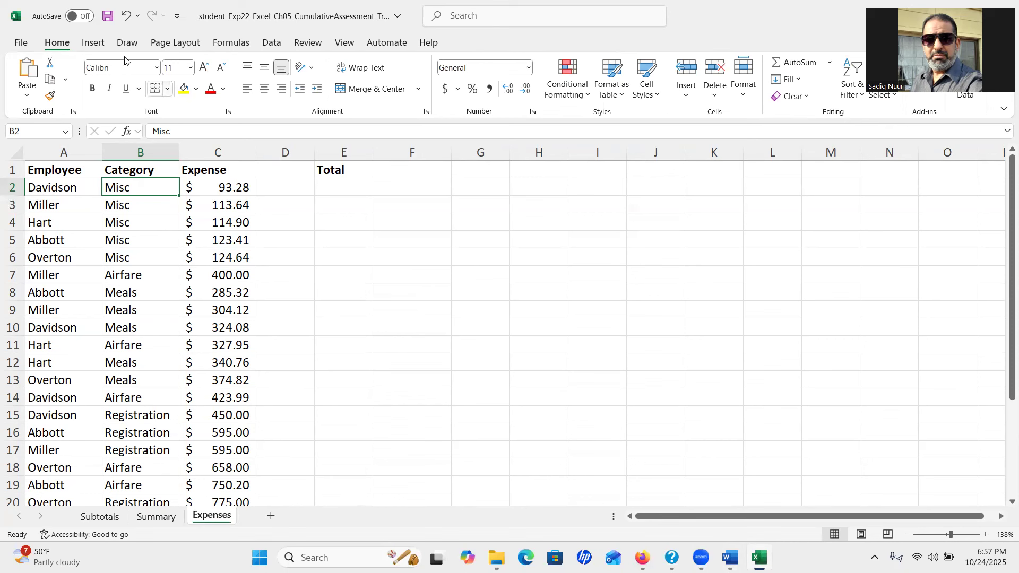
Create a blank PivotTable from the Expenses data on a new worksheet
left_click(94, 42)
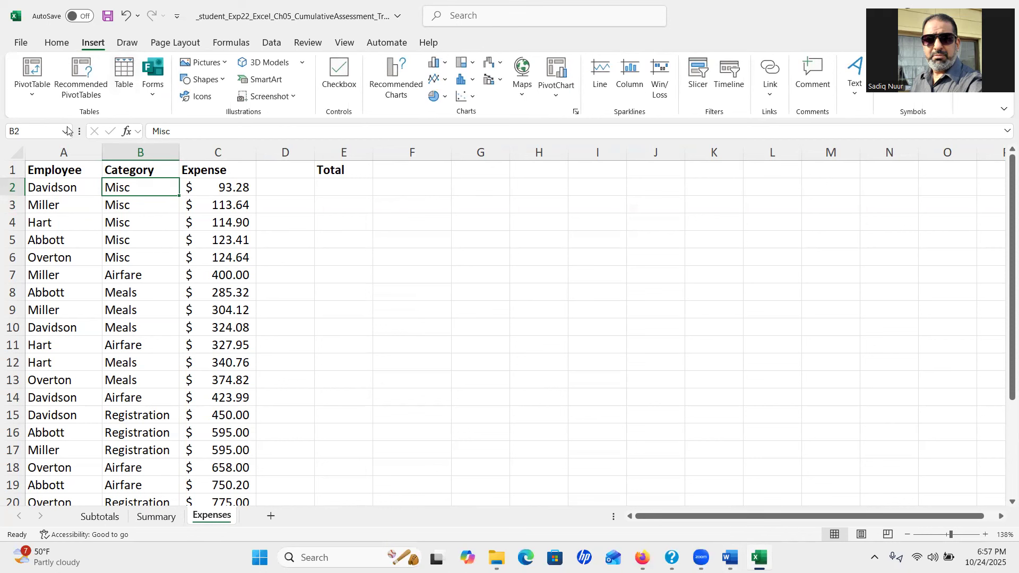
left_click(33, 70)
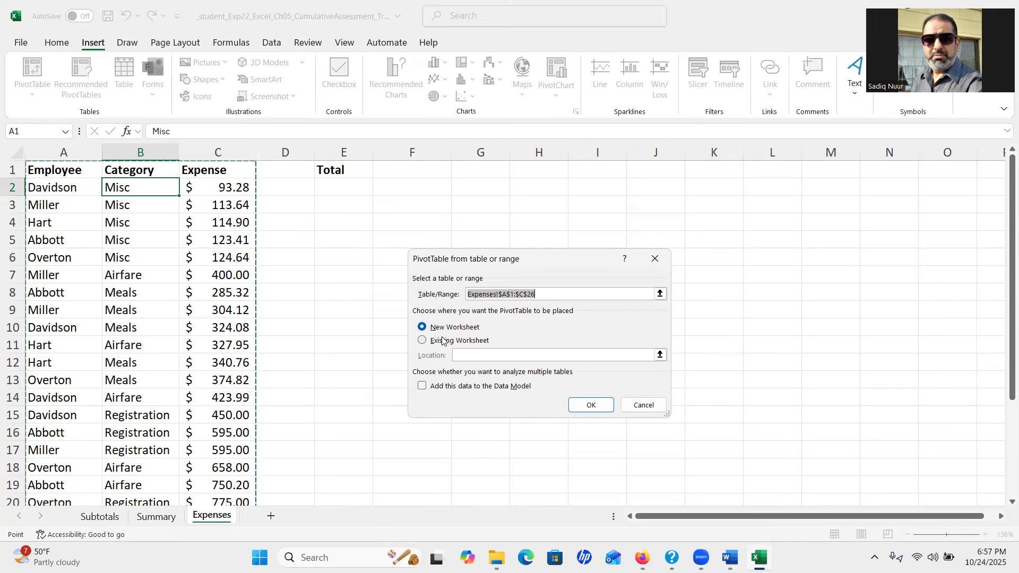
left_click(595, 406)
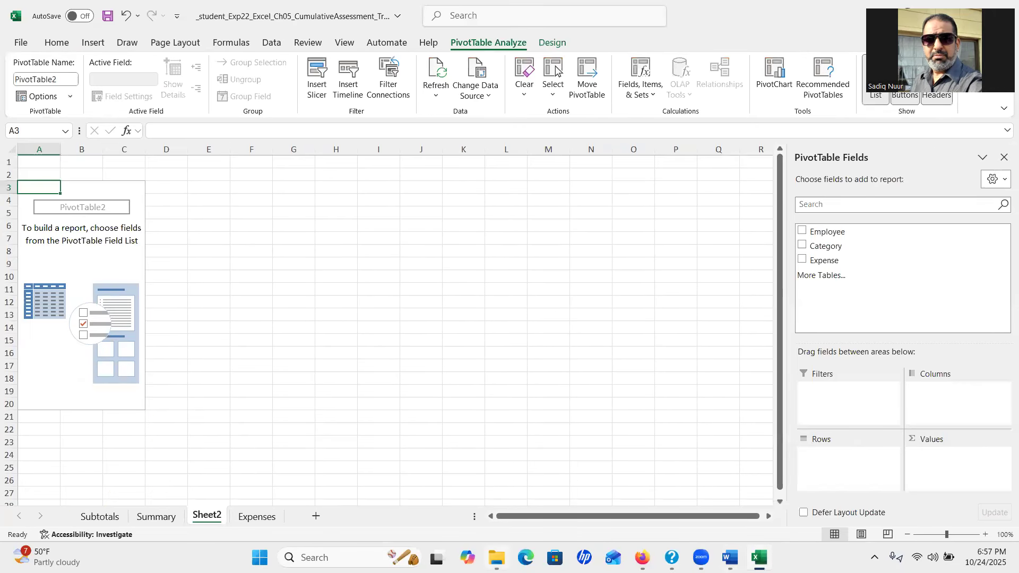
left_click(730, 557)
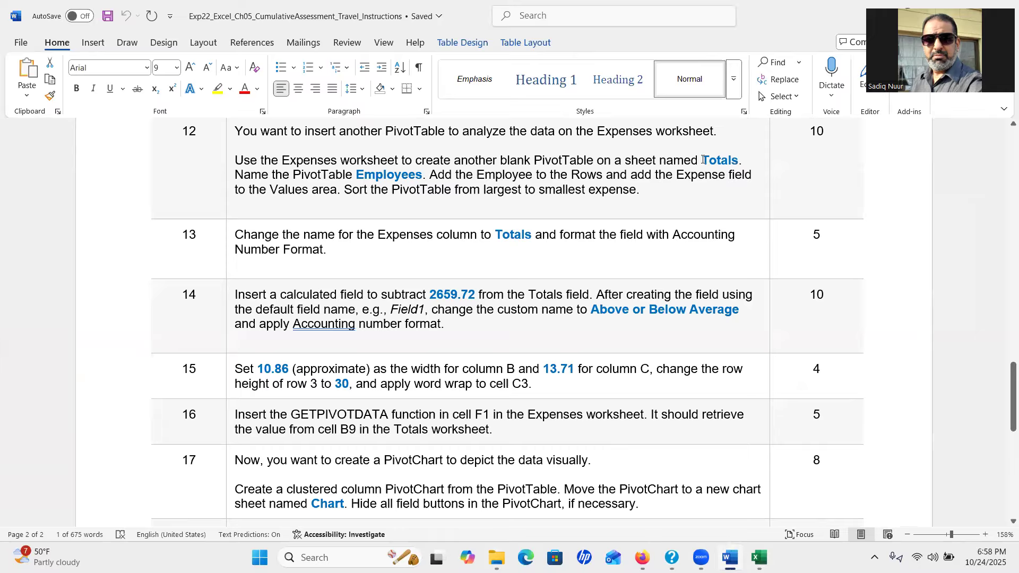
left_click_drag(703, 160, 737, 164)
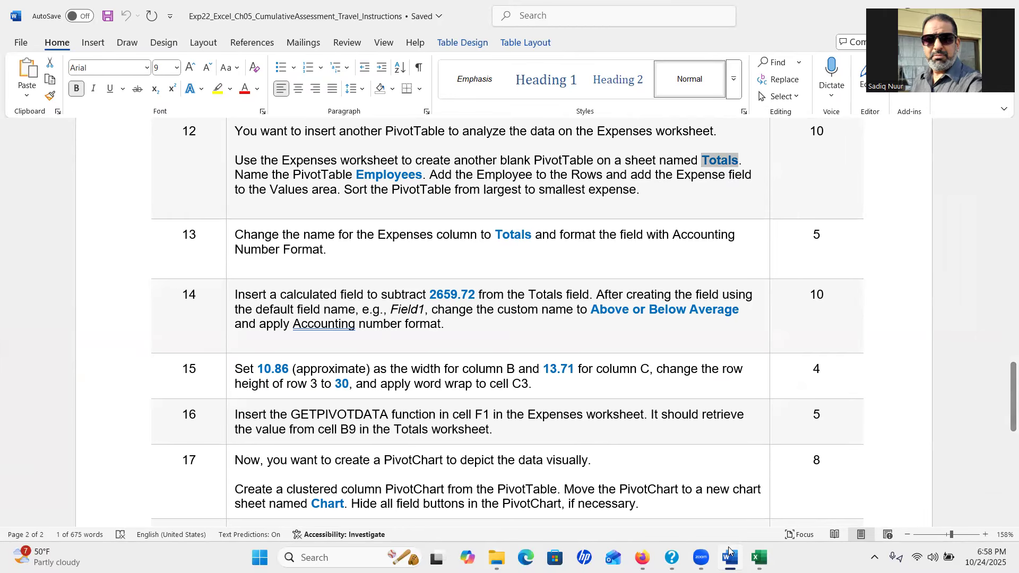
left_click(759, 558)
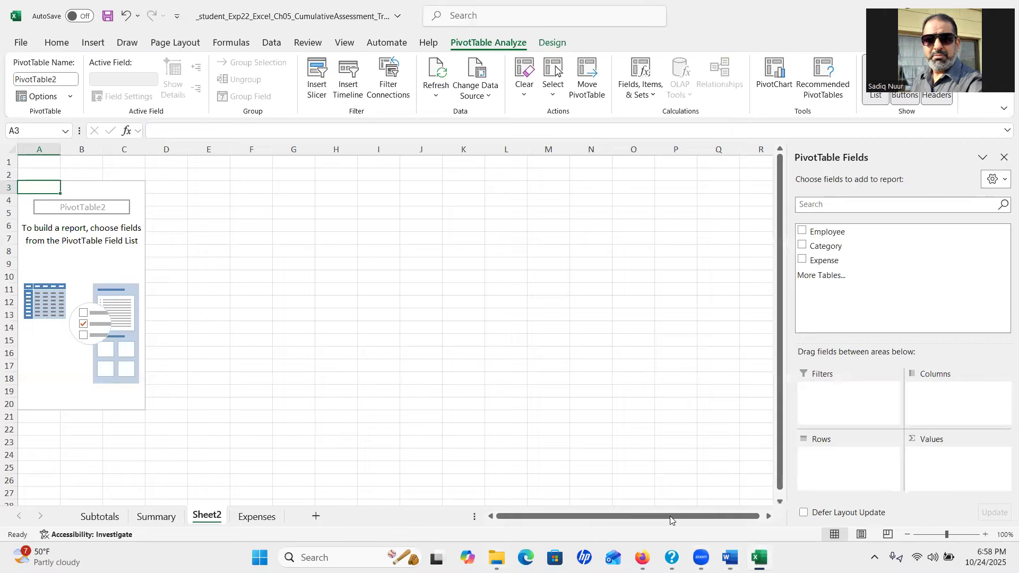
Rename Sheet2 to Totals
double_click(209, 515)
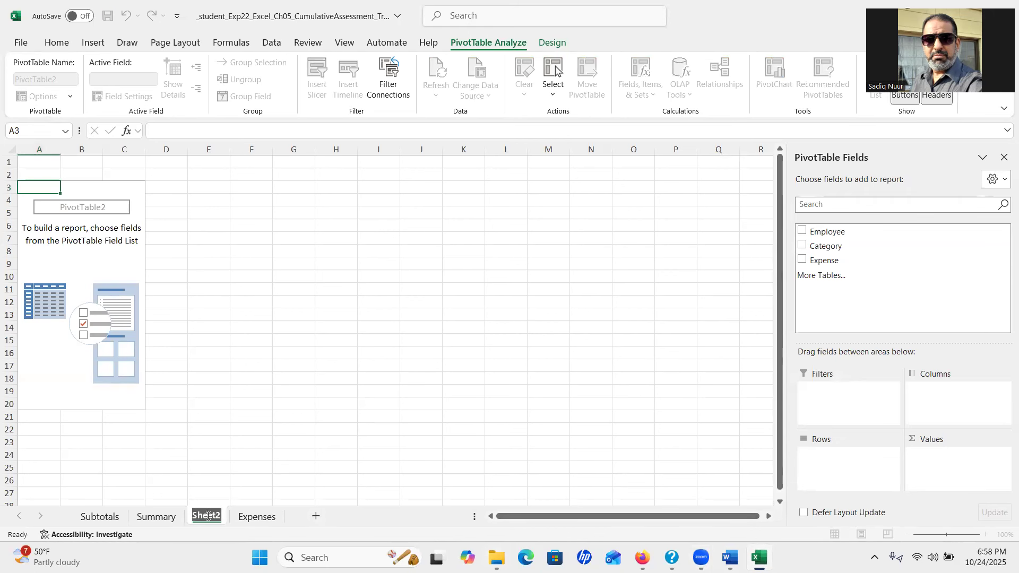
type("Totals")
key("Return")
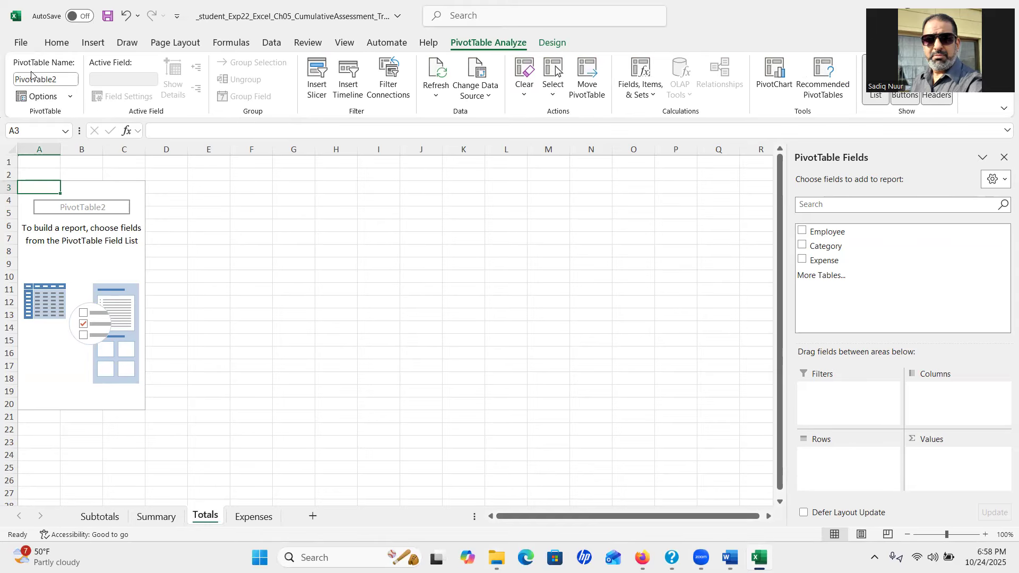
key("ctrl")
key("ctrl")
key("ctrl")
Name the new PivotTable Employees, as given in the instructions
left_click(735, 557)
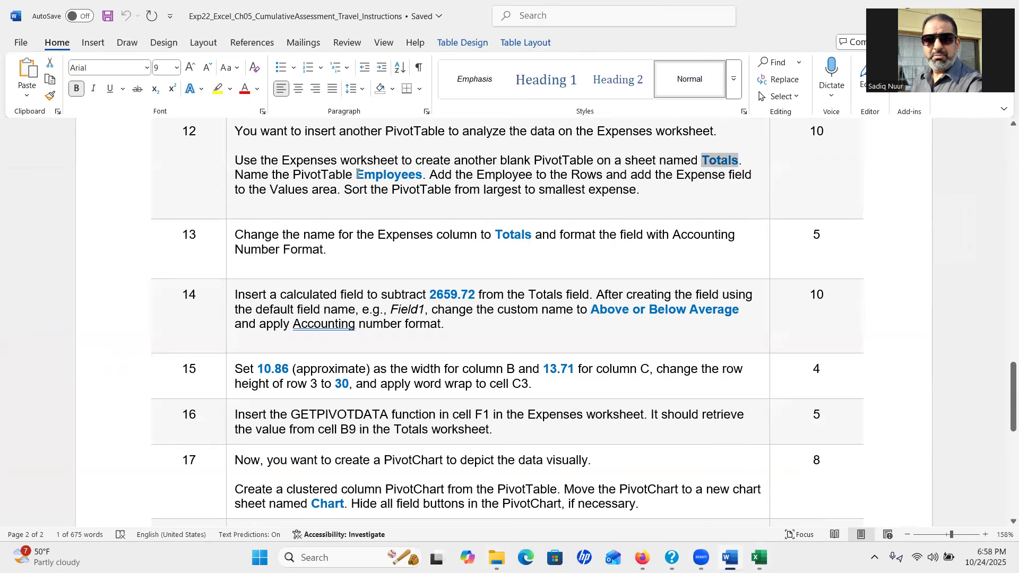
left_click_drag(357, 174, 421, 181)
key("ctrl+c")
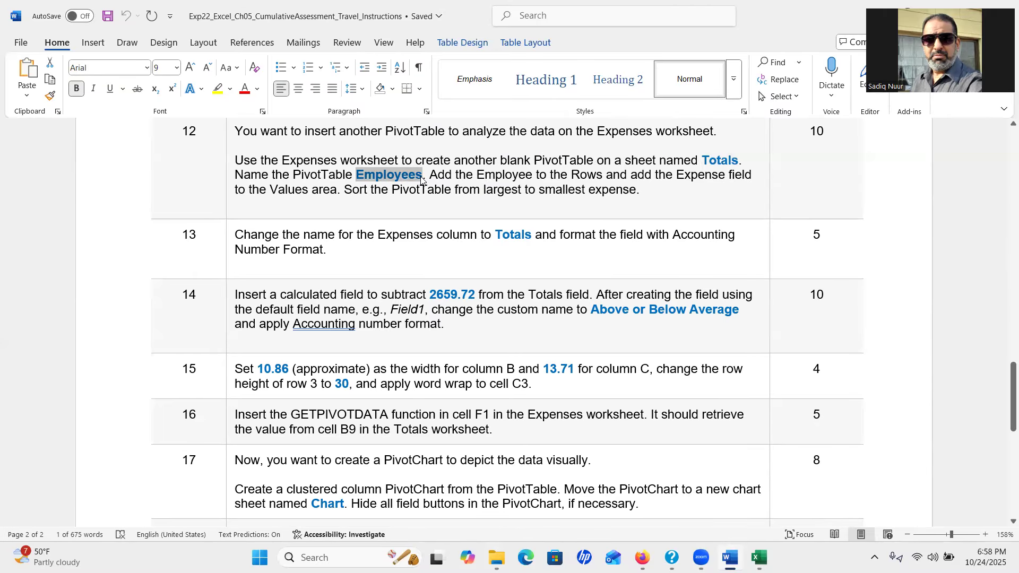
left_click(759, 558)
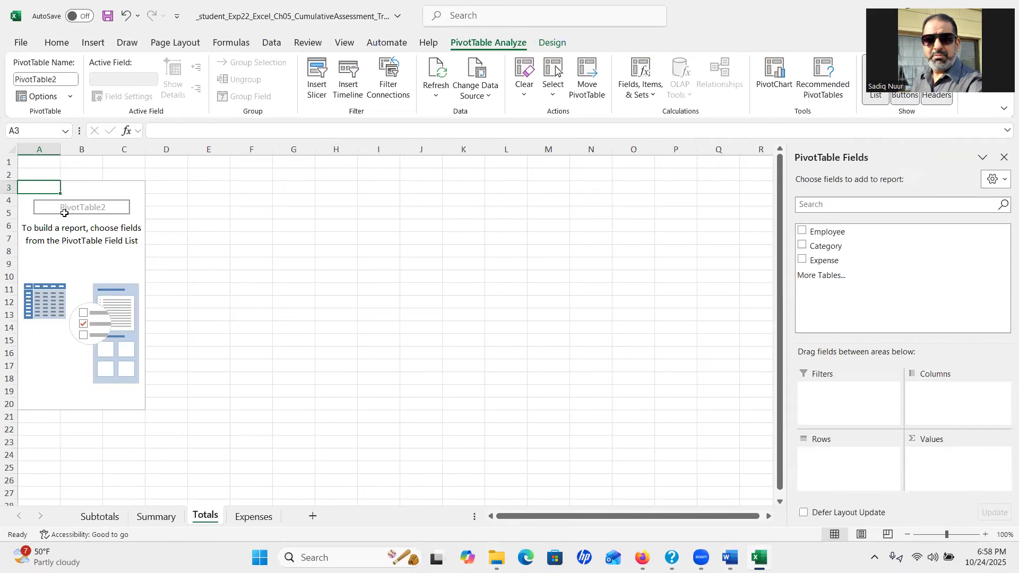
left_click(64, 79)
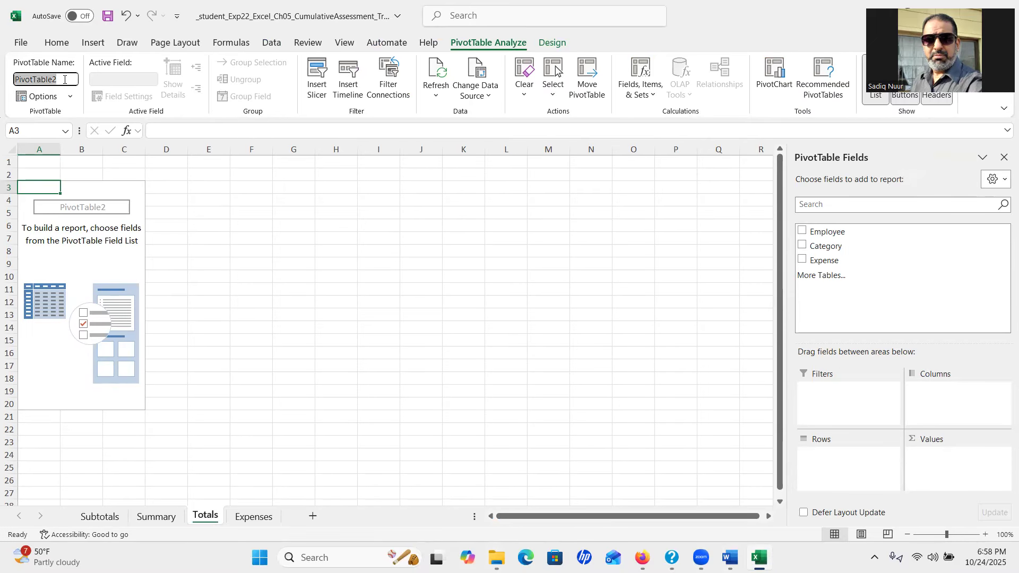
type("Employees")
key("Return")
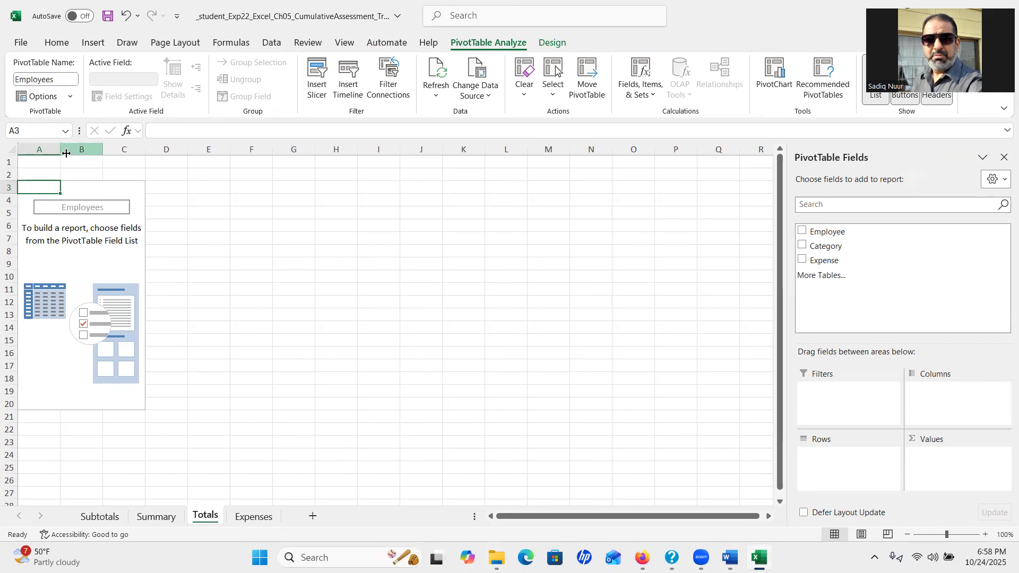
left_click(731, 557)
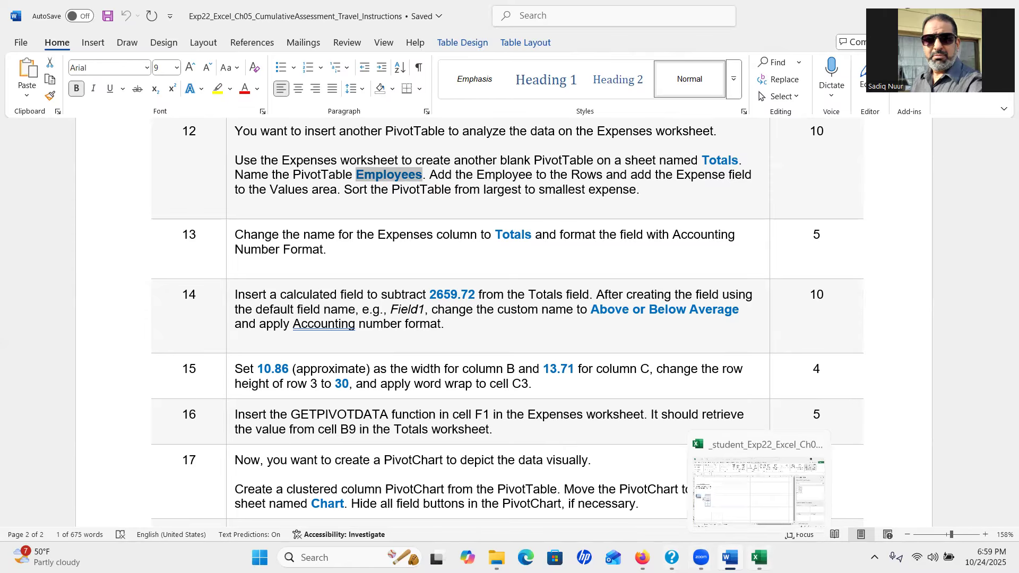
left_click(759, 558)
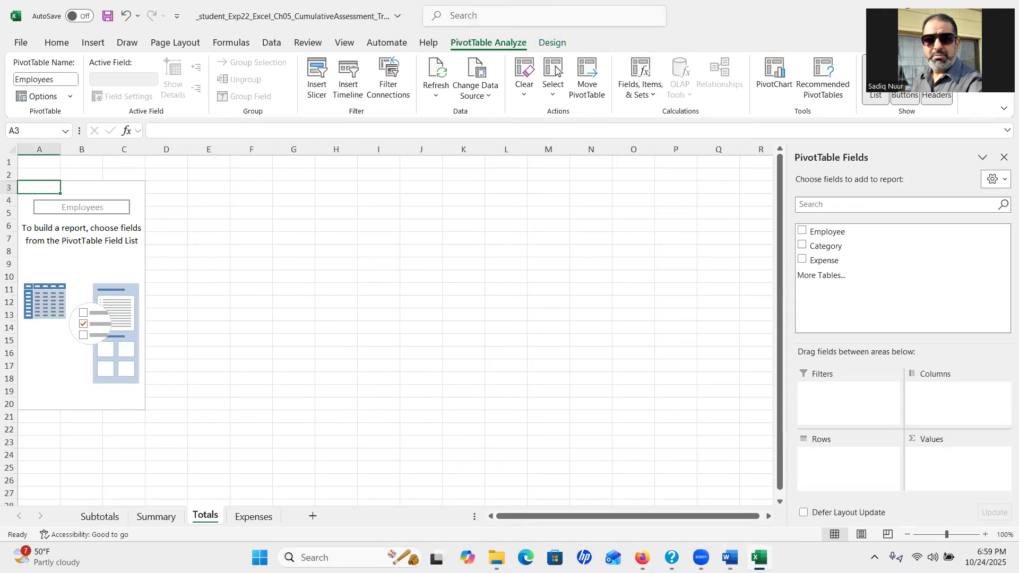
Add Employee as rows and Sum of Expense as values, totalling $13,413.62
left_click(802, 232)
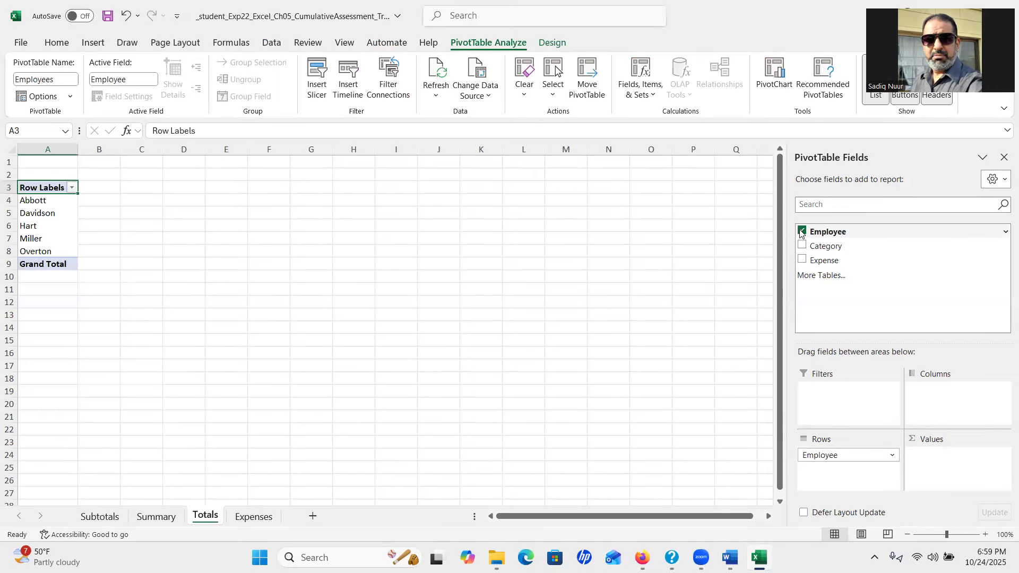
left_click(802, 261)
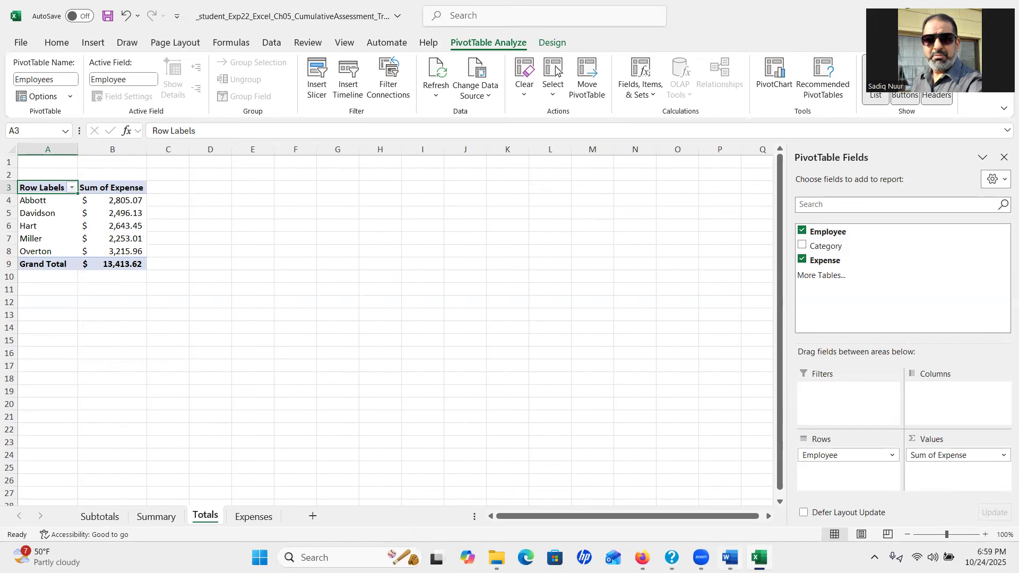
left_click(732, 557)
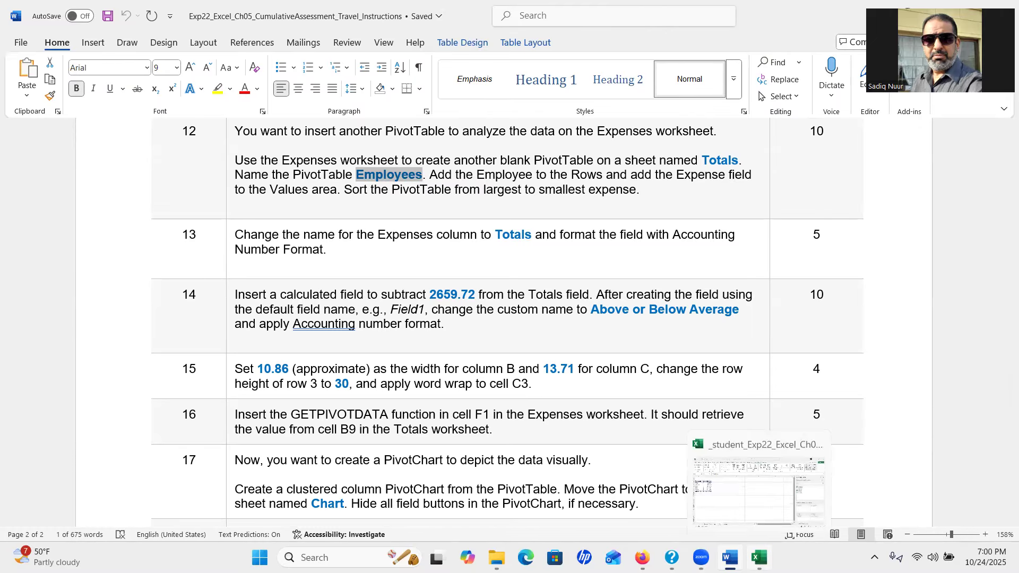
Return to Excel's Totals sheet after reviewing step 12
left_click(760, 557)
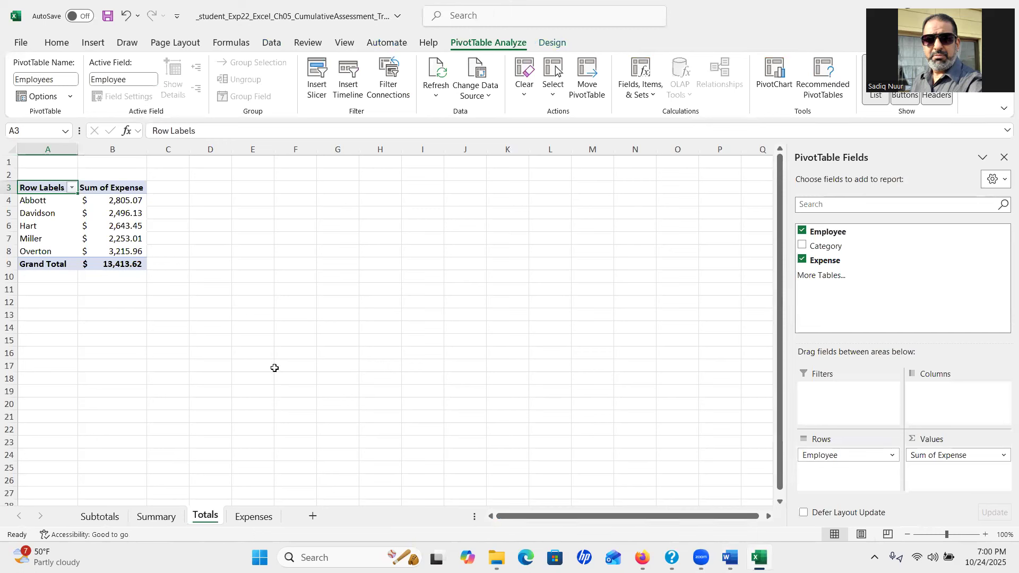
Select expense cell B4 and try sorting from the ribbon, checking the Word instructions in between
left_click(122, 201)
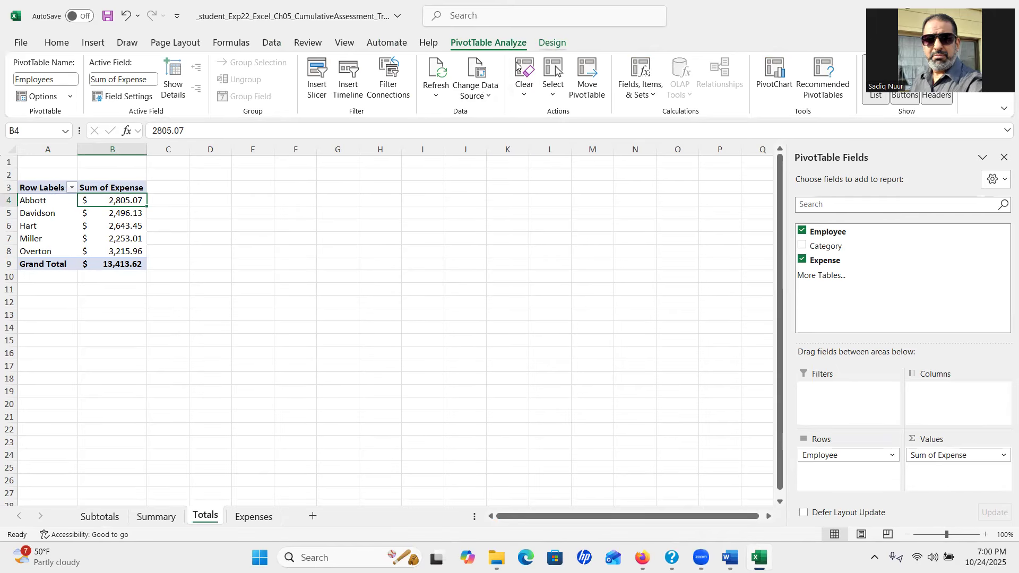
left_click(552, 42)
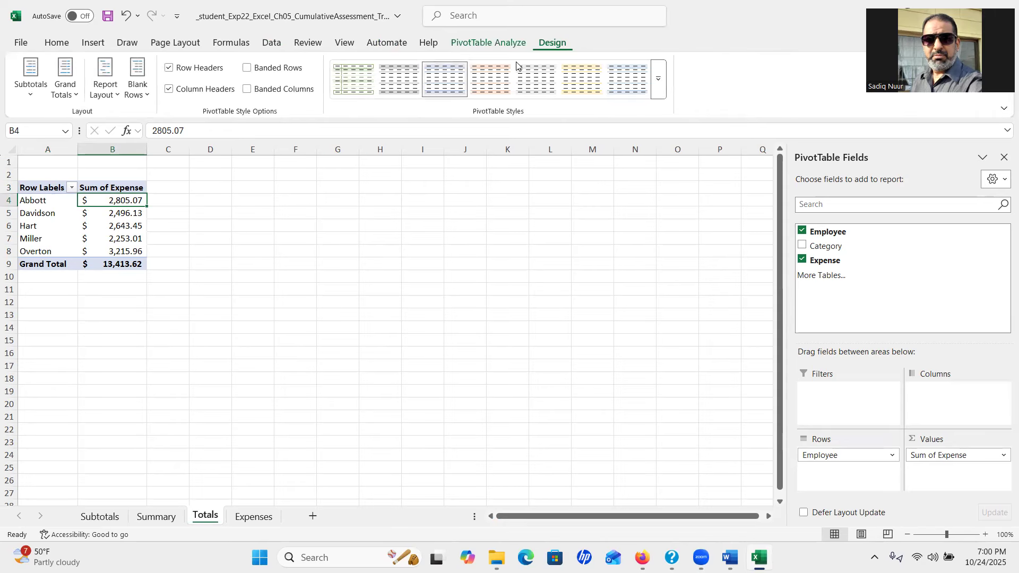
left_click(57, 44)
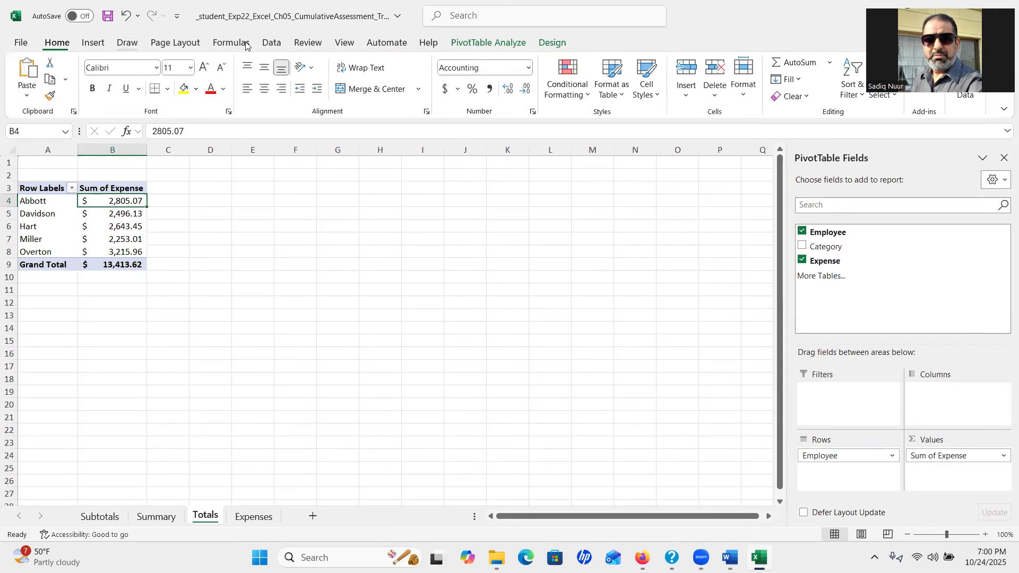
left_click(273, 43)
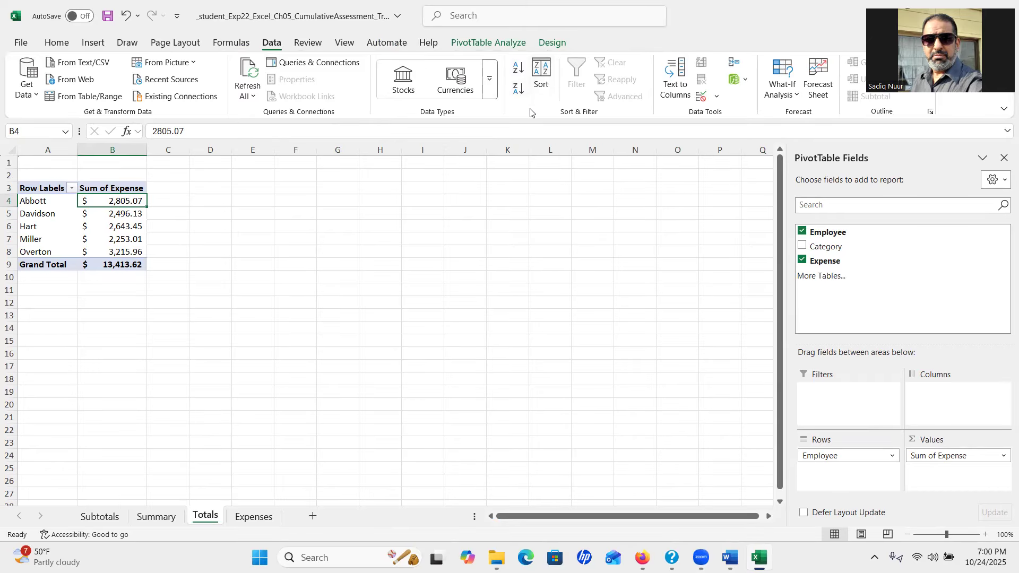
mouse_move(701, 557)
left_click(730, 557)
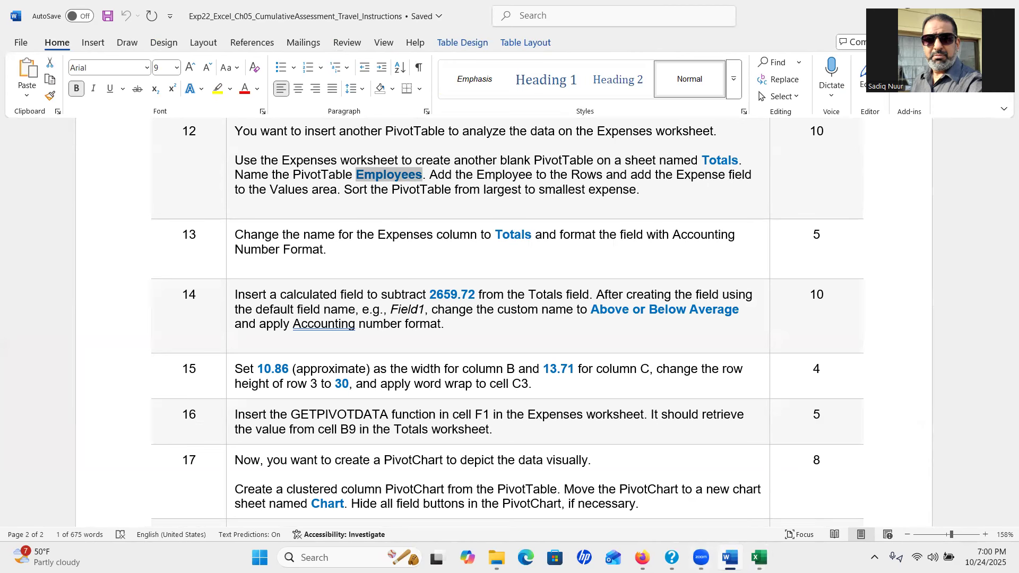
left_click(759, 557)
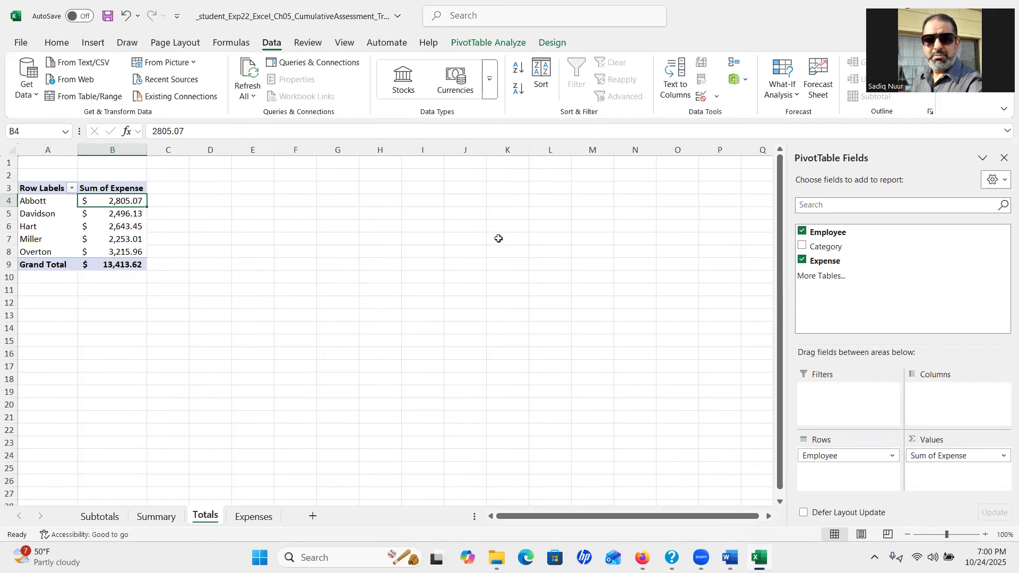
left_click(518, 69)
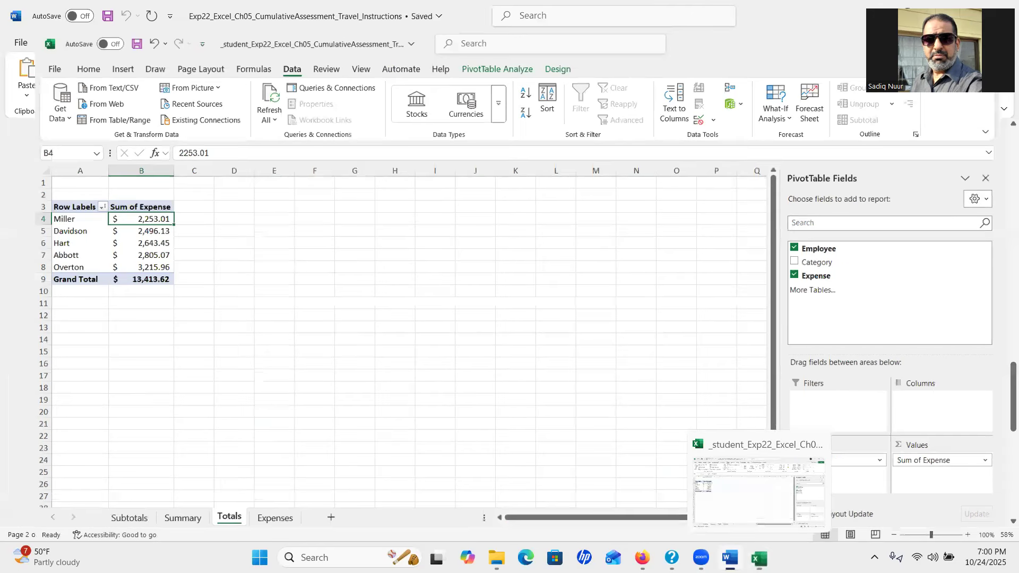
left_click(730, 557)
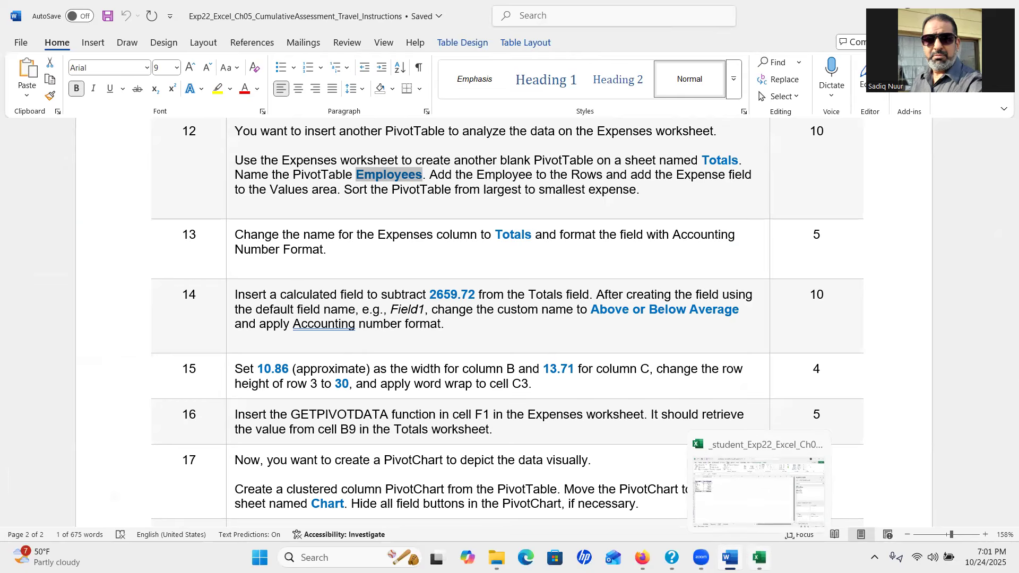
left_click(759, 558)
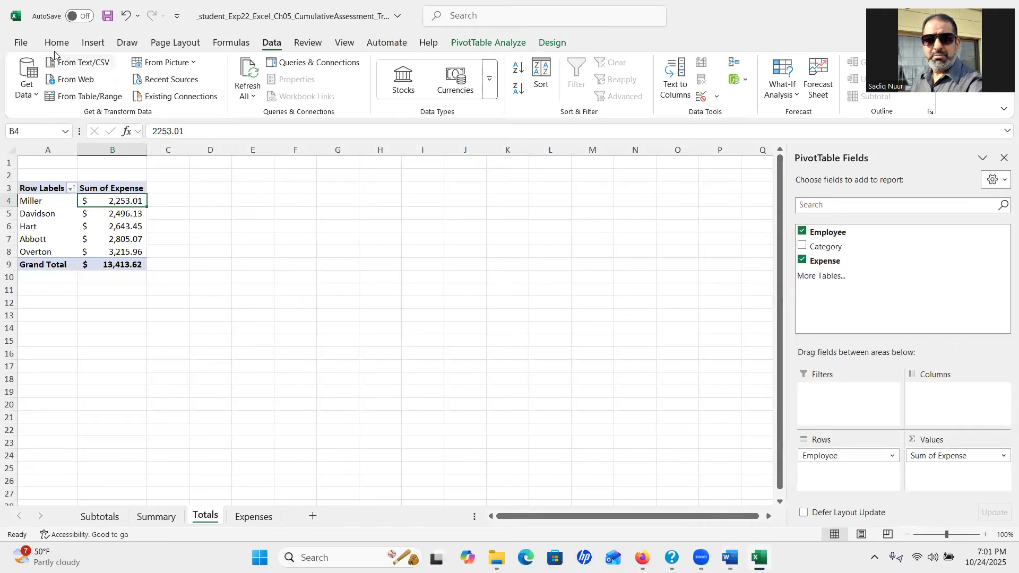
Sort the pivot largest to smallest, Overton first and Miller last, then bring Word forward
left_click(55, 43)
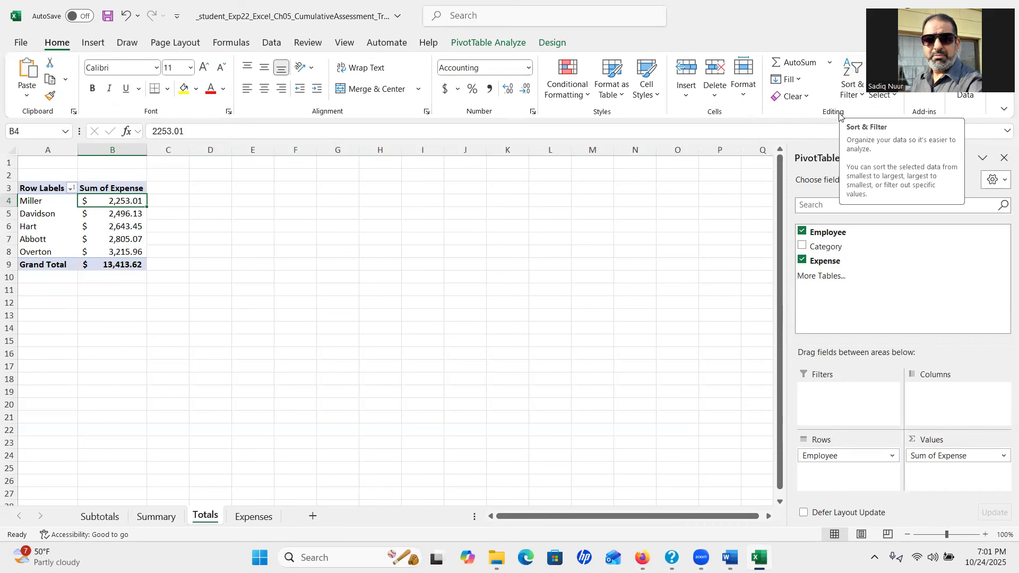
key("ctrl")
key("ctrl")
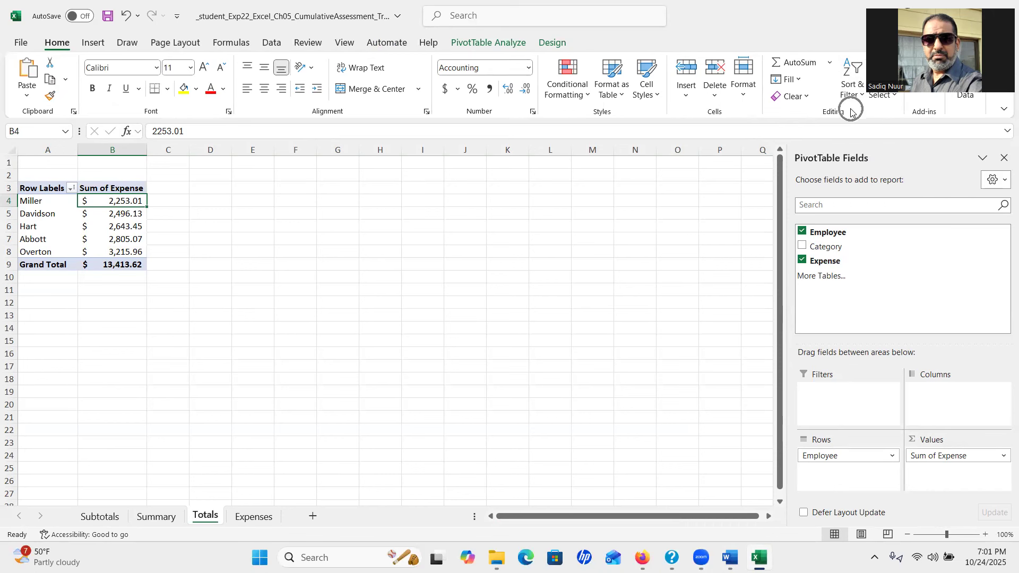
left_click(864, 99)
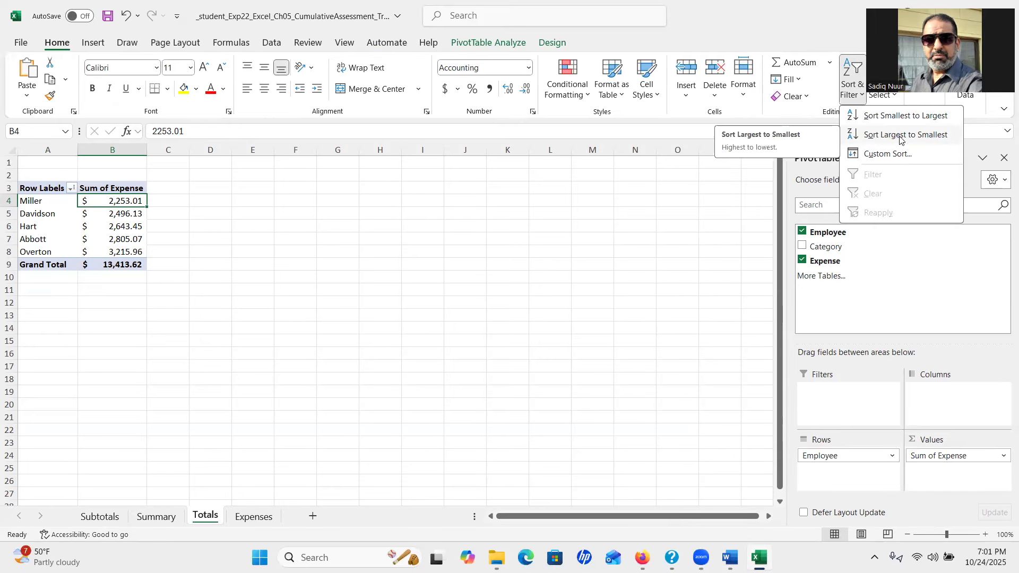
left_click(731, 557)
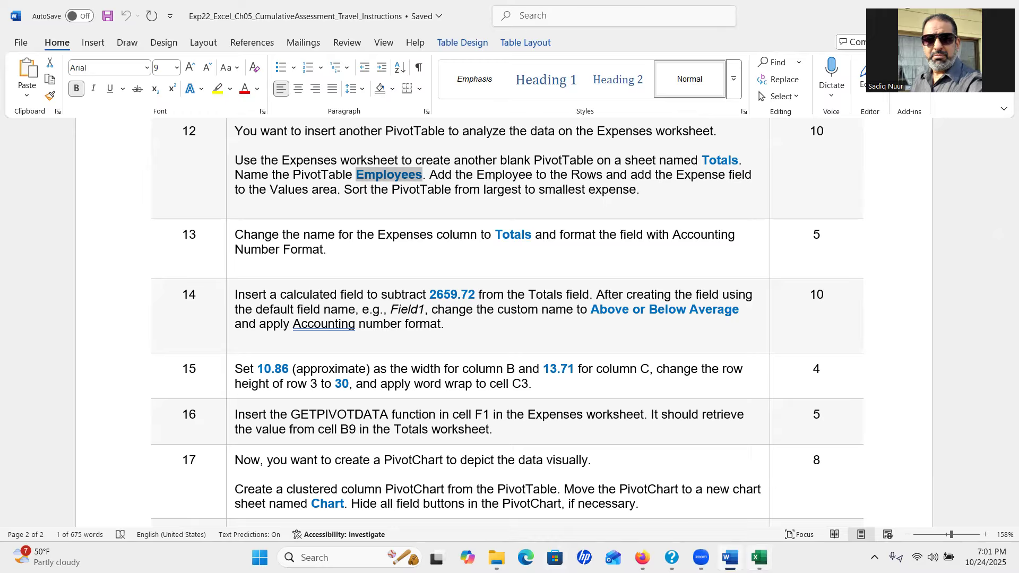
key("alt+Tab")
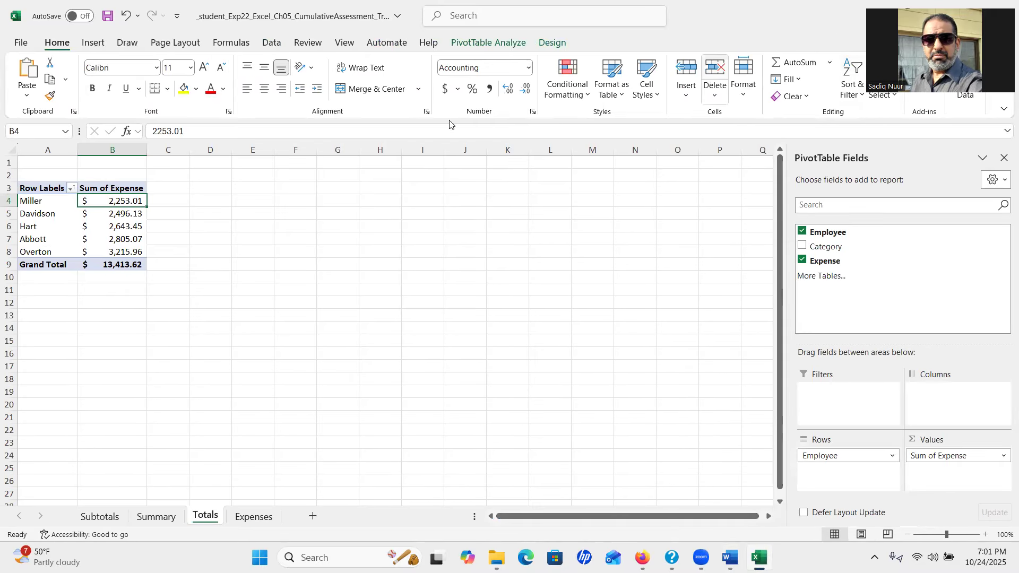
left_click(863, 102)
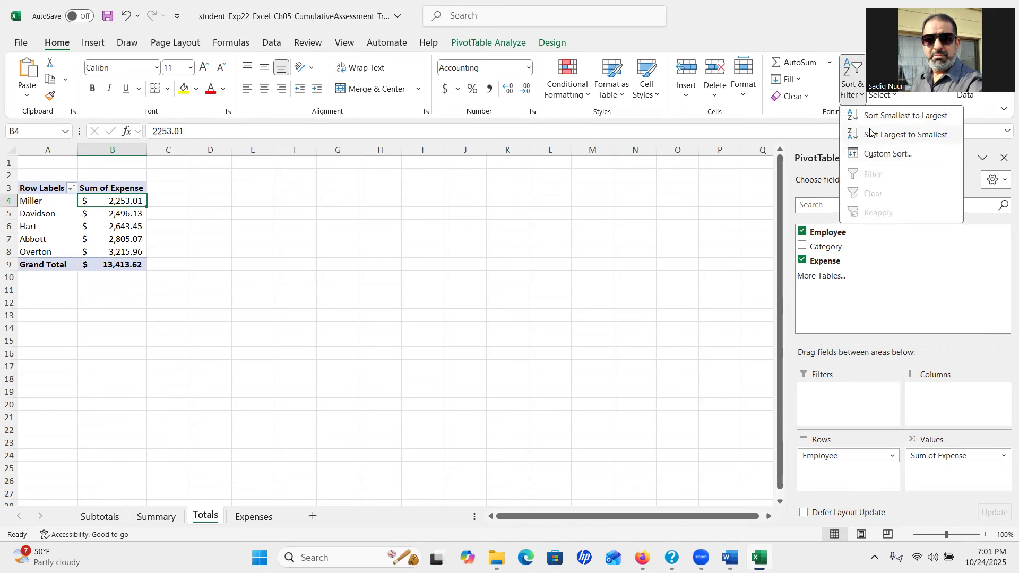
left_click(900, 139)
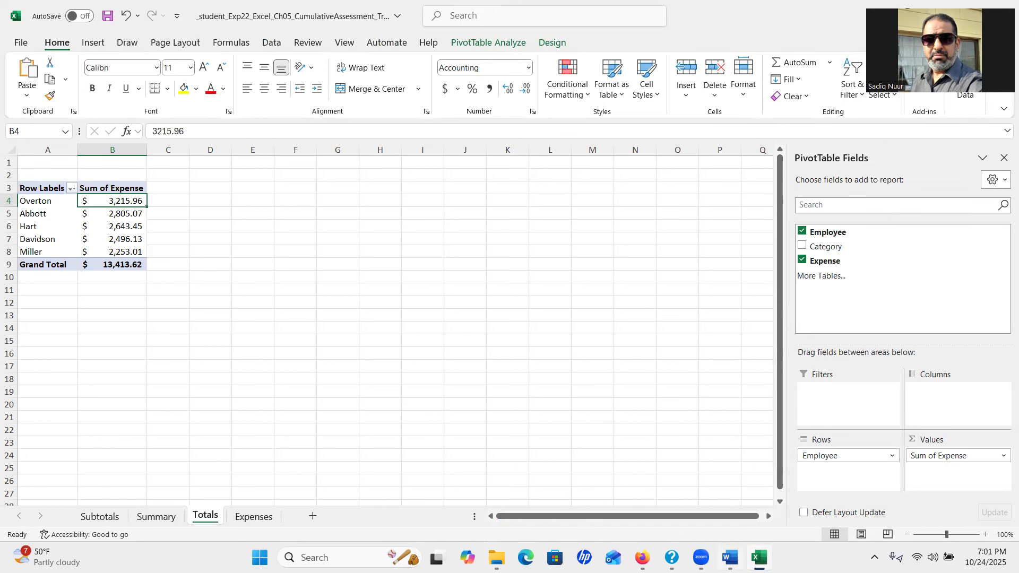
left_click(730, 558)
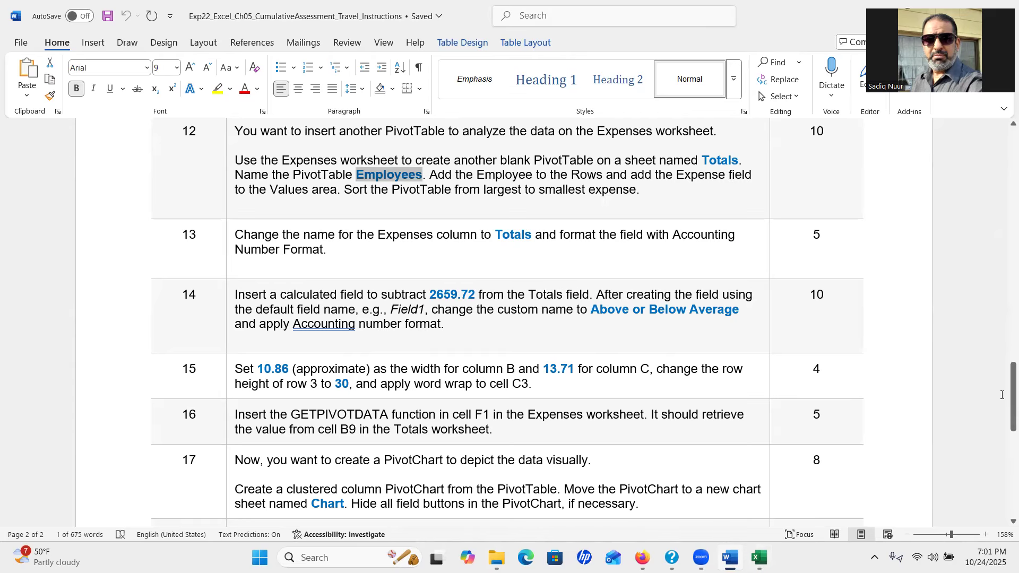
Scroll the Word instructions to steps 13–19, then return to Excel's Totals pivot table
left_click_drag(1004, 395, 1003, 412)
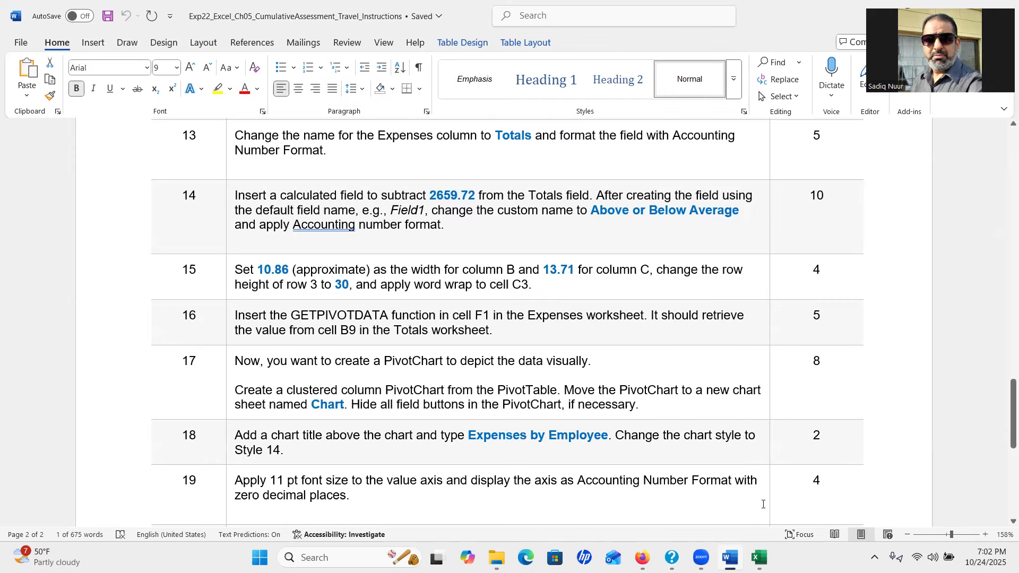
left_click(759, 557)
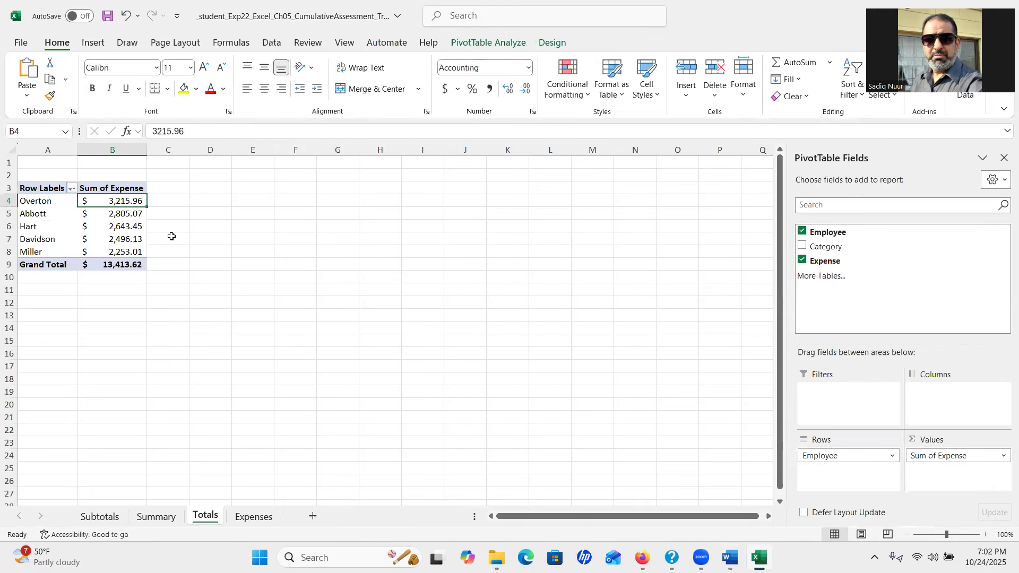
Rename the Sum of Expense value field to Totals with Accounting number format, then return to Word
double_click(116, 189)
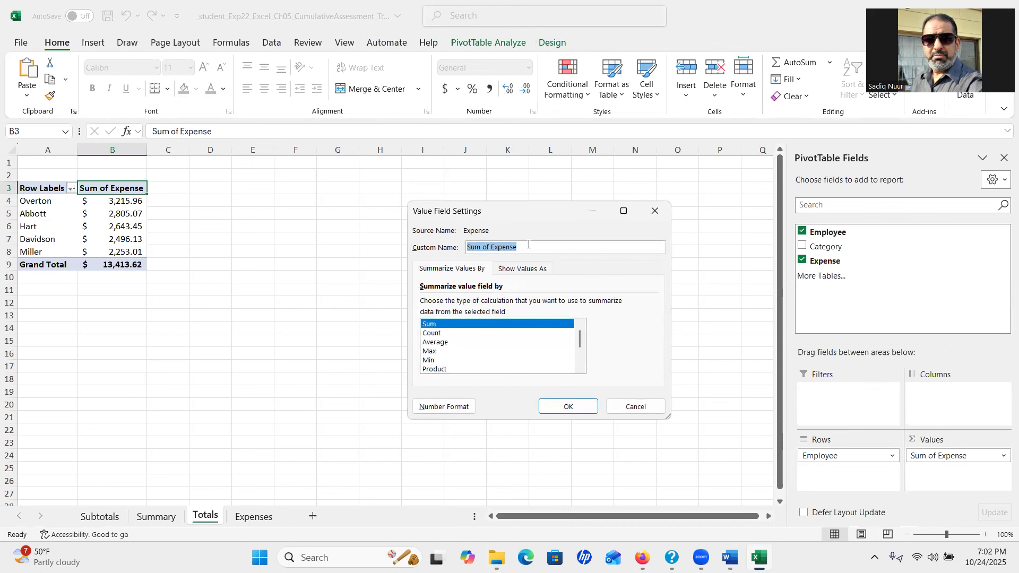
type("Totals")
left_click(437, 407)
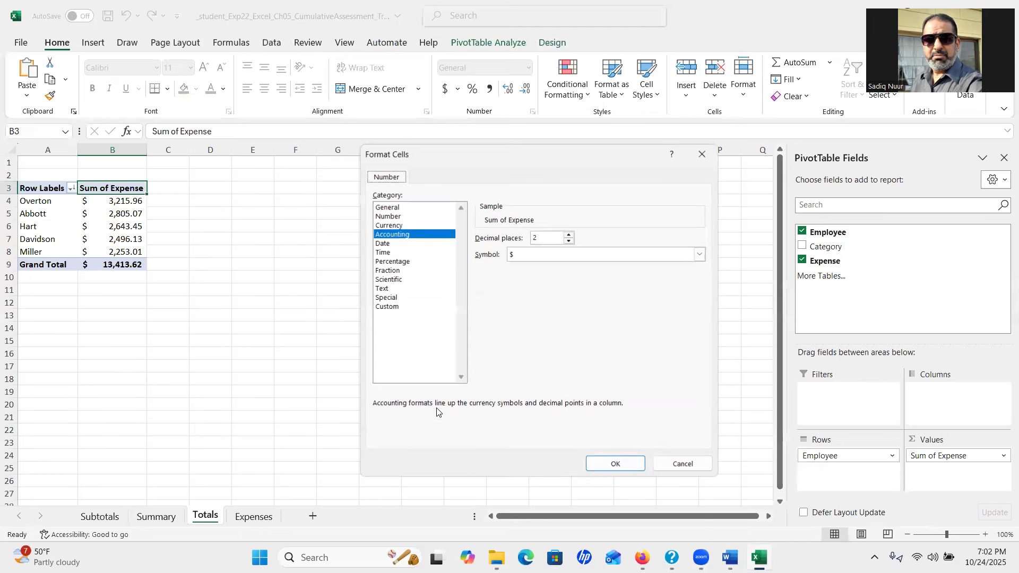
left_click(390, 235)
left_click(623, 462)
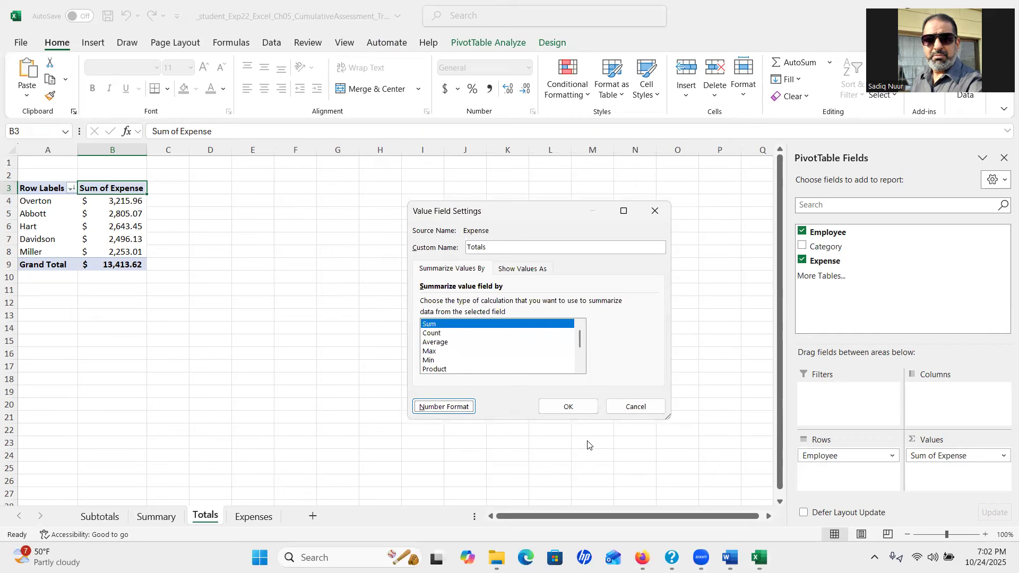
left_click(569, 407)
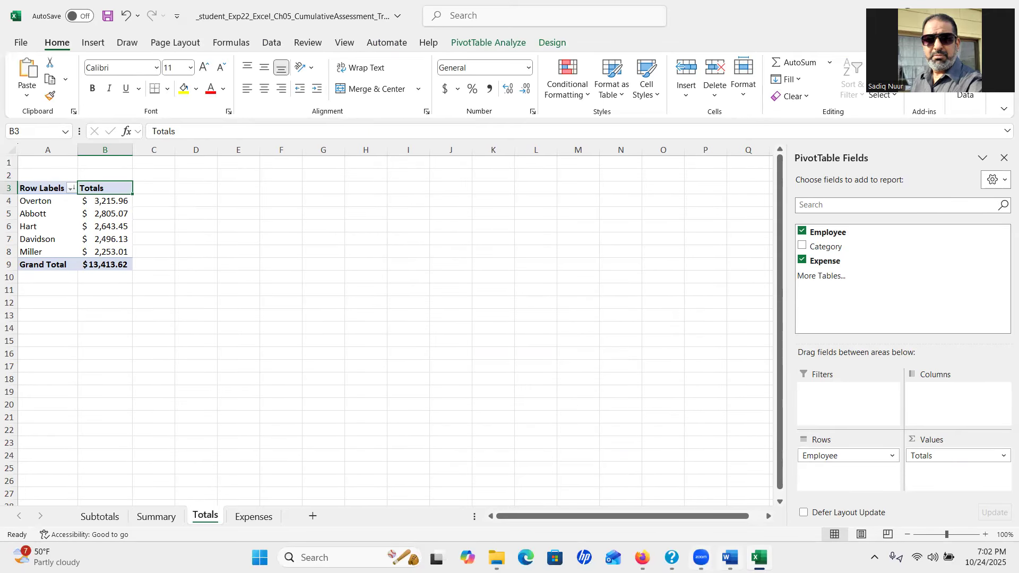
left_click(730, 557)
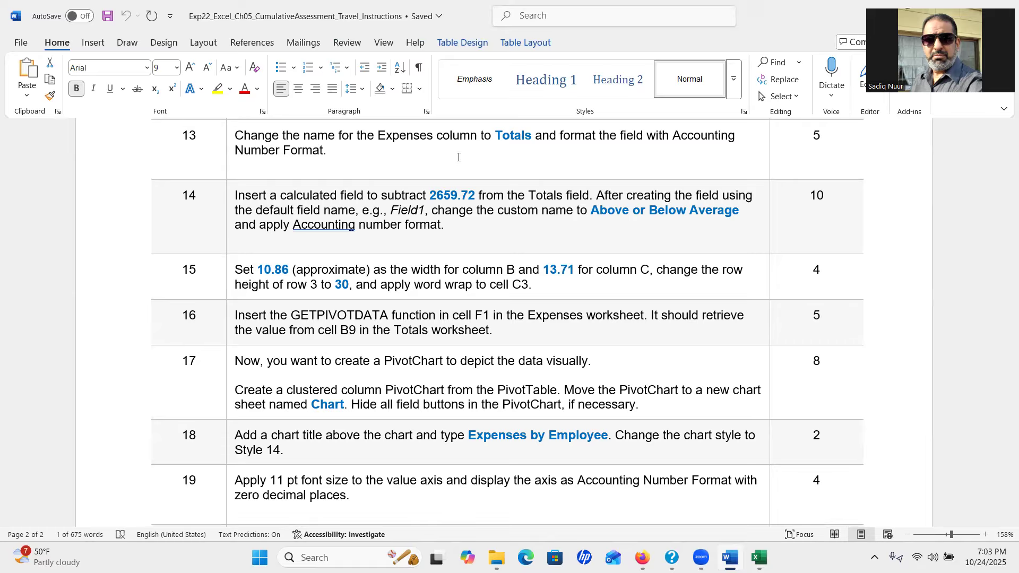
Scroll to step 14, select the amount 2659.72, then return to Excel
left_click_drag(1004, 430, 1005, 433)
left_click_drag(1005, 439, 1009, 440)
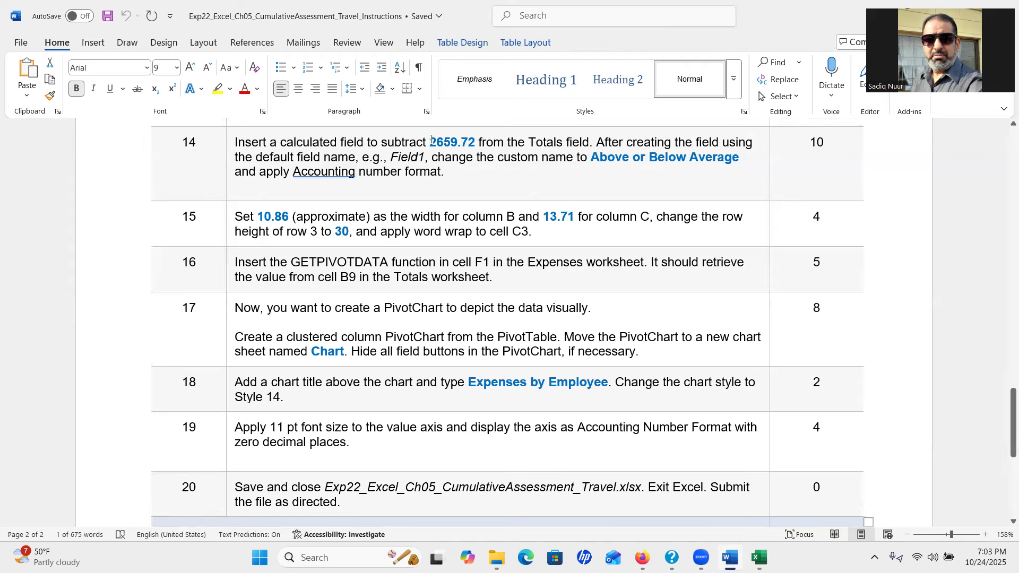
left_click_drag(431, 141, 472, 145)
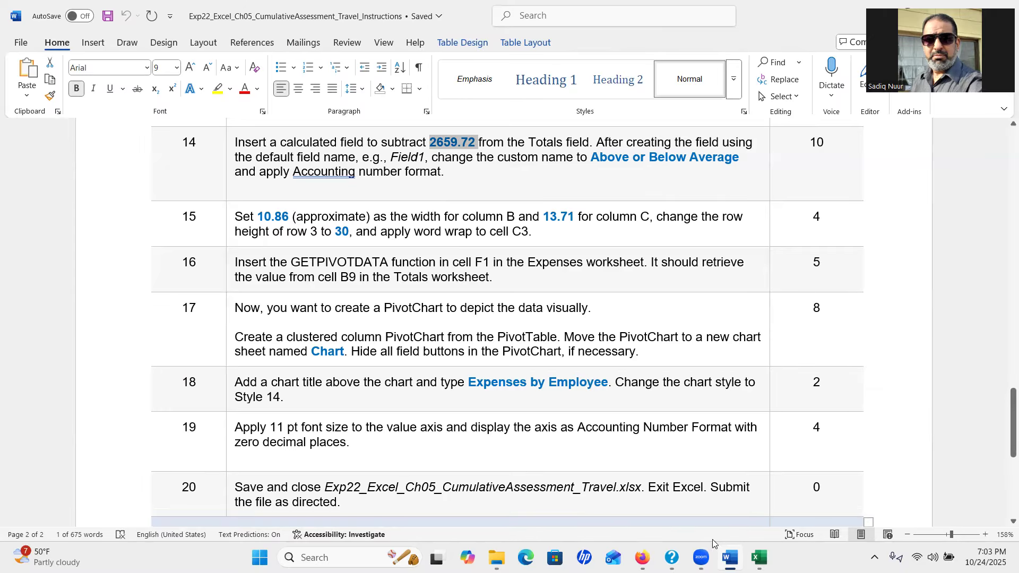
left_click(759, 557)
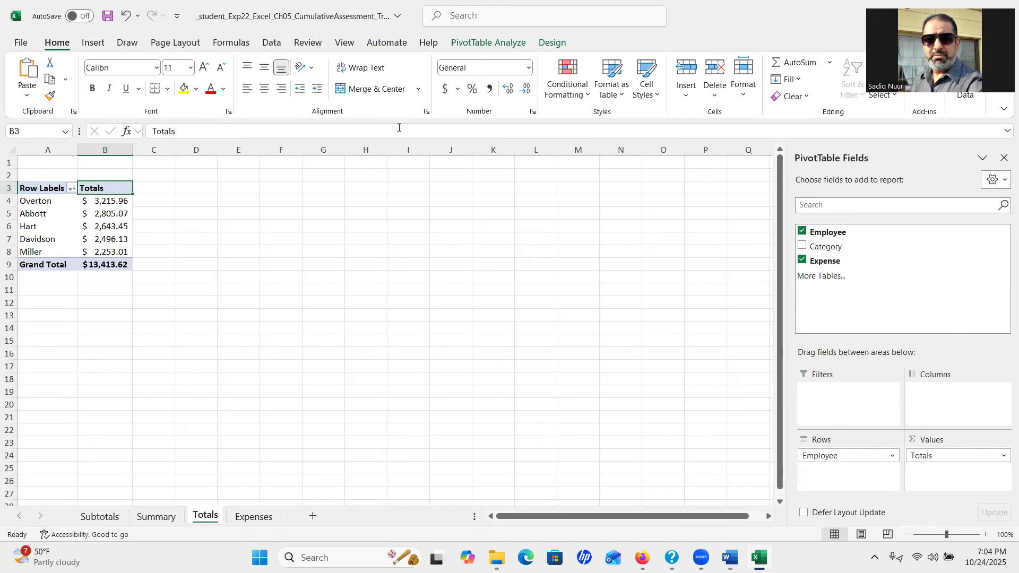
Start a new calculated field from cell B4 and select its default 0 formula, then check Word
left_click(111, 206)
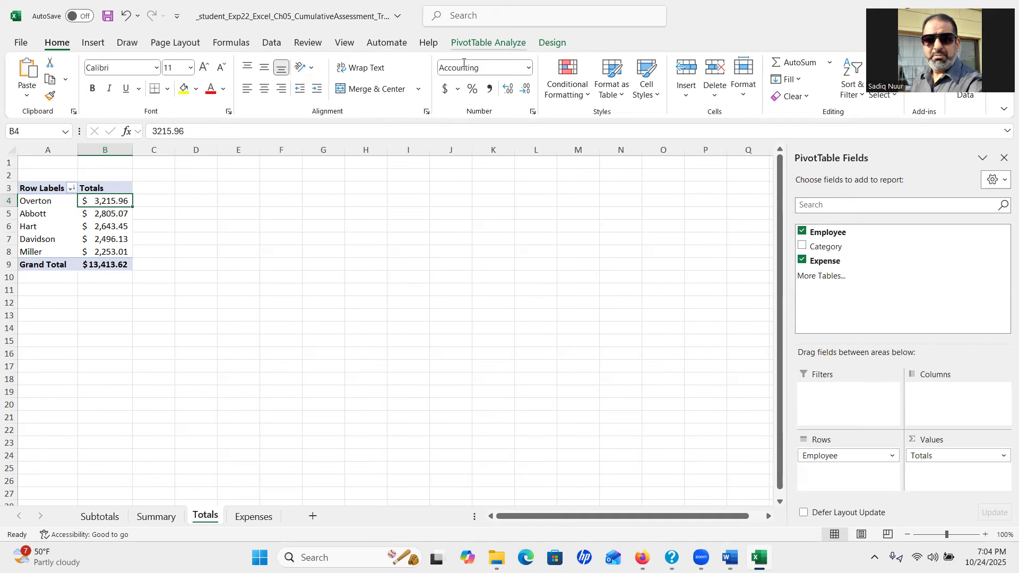
left_click(467, 45)
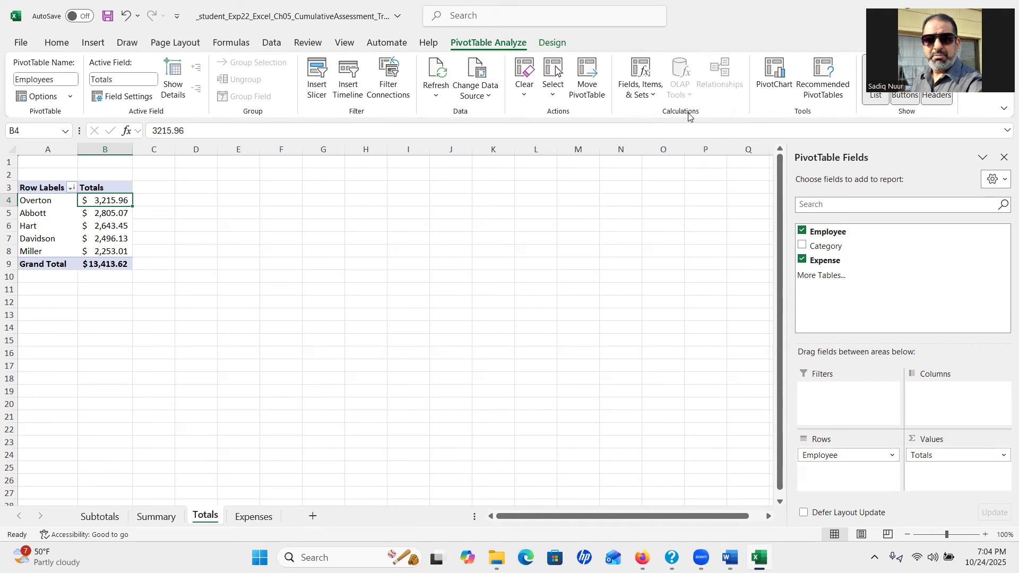
left_click(640, 74)
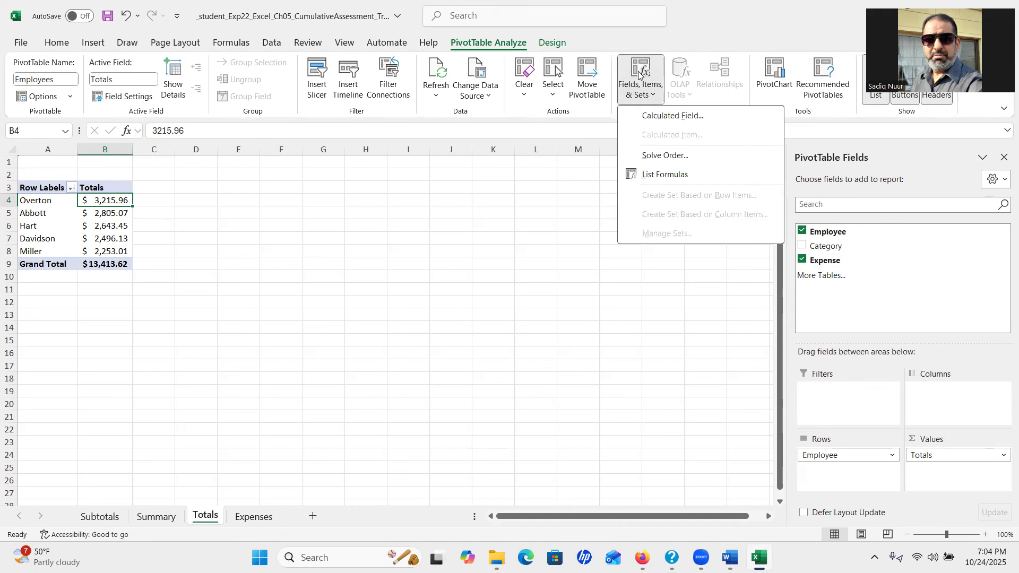
left_click(682, 117)
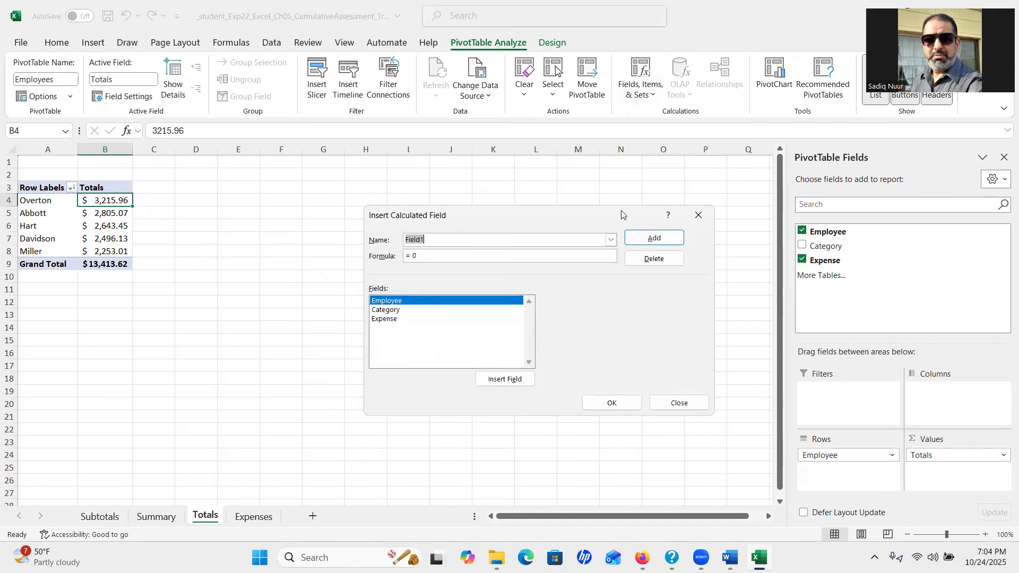
left_click(427, 256)
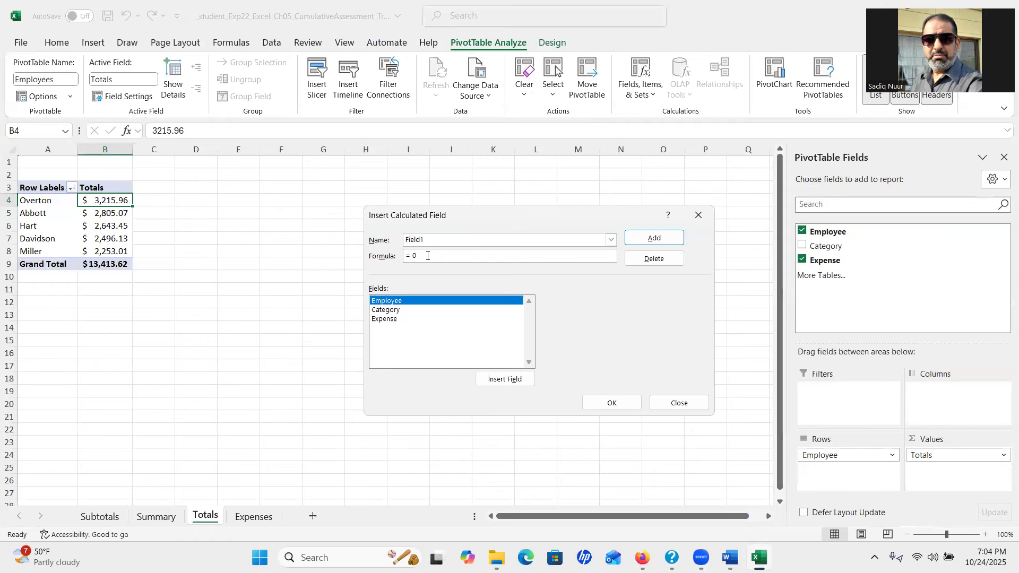
left_click_drag(417, 257, 414, 257)
mouse_move(730, 557)
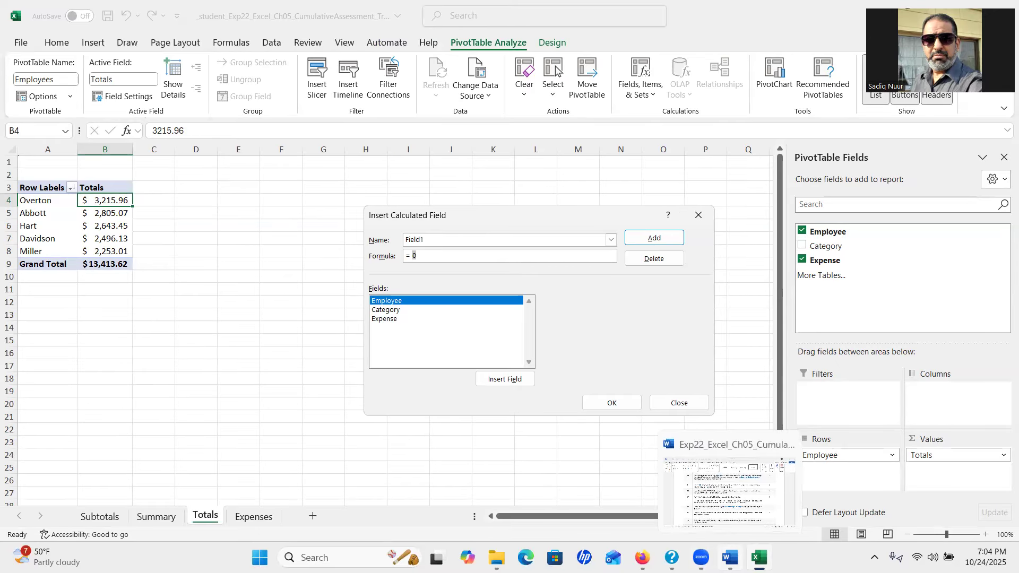
left_click(730, 557)
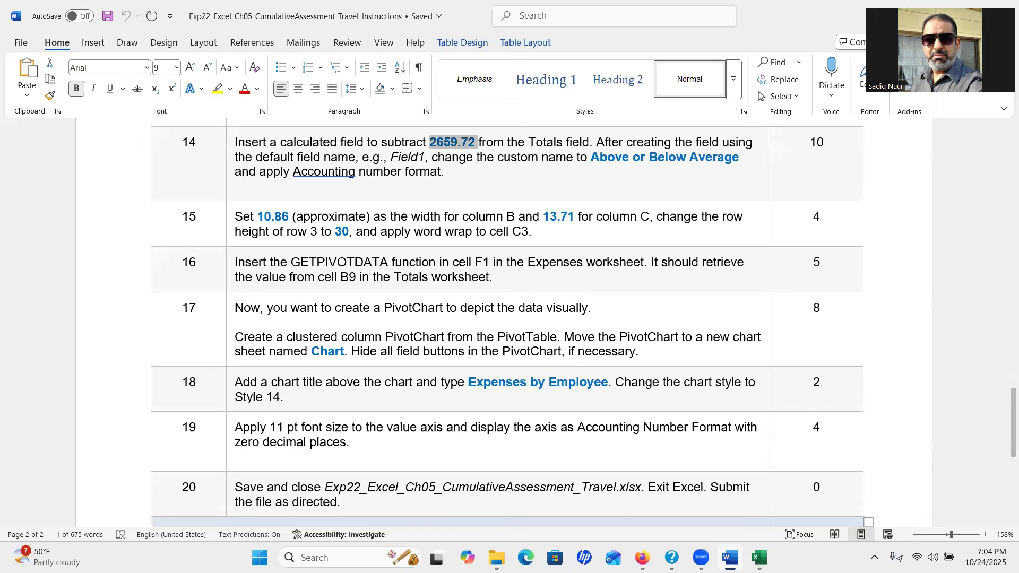
Enter the formula =Expense-2659.72 and copy the name Above or Below Average from Word
left_click(760, 557)
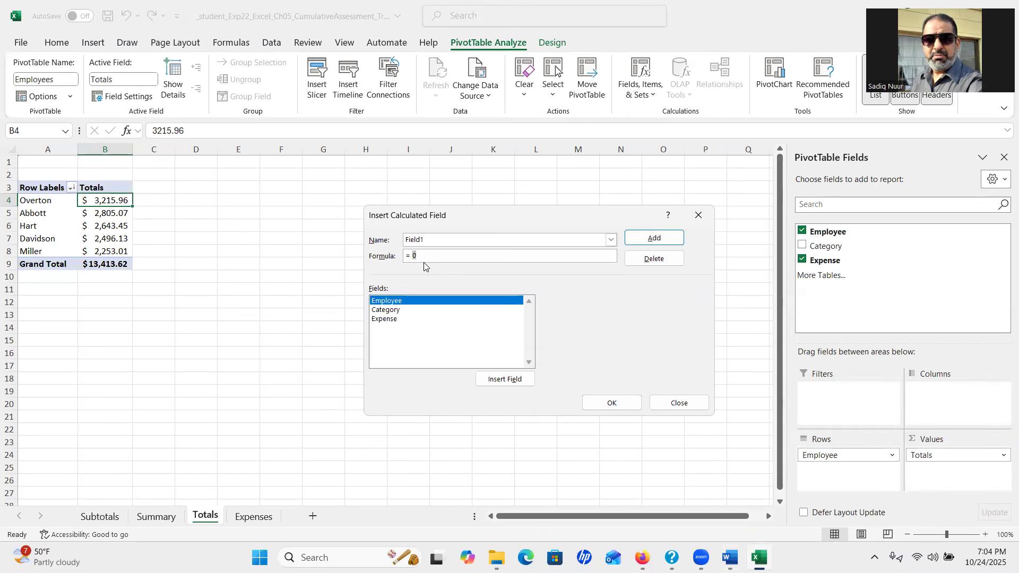
double_click(391, 320)
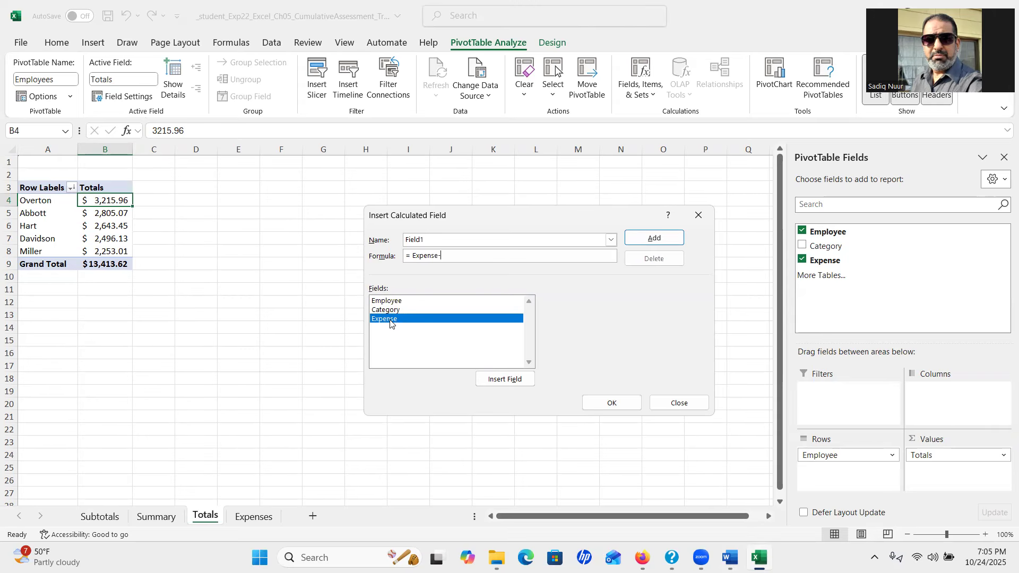
type("-2659.72")
left_click(730, 558)
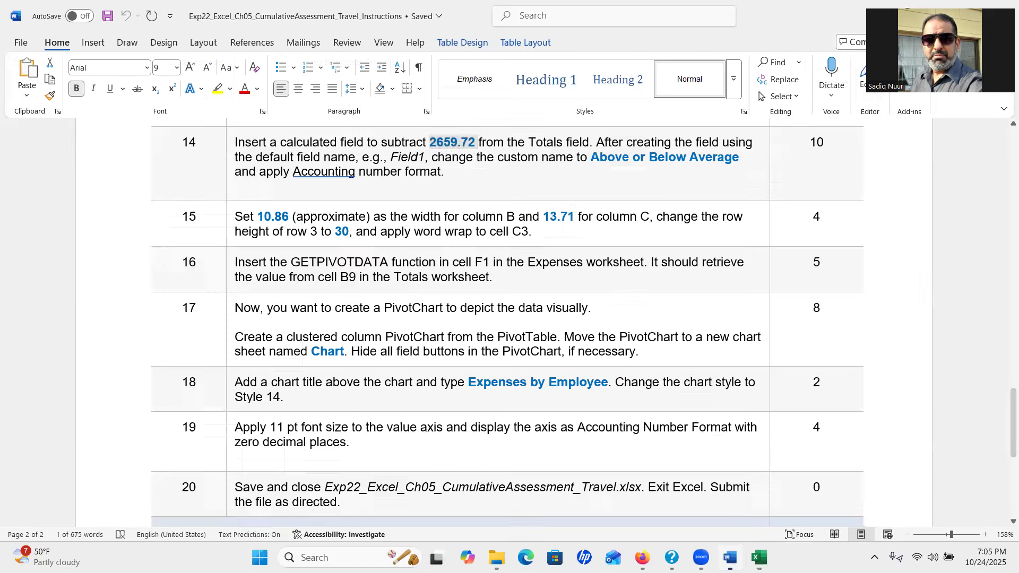
left_click_drag(591, 157, 738, 165)
key("ctrl+c")
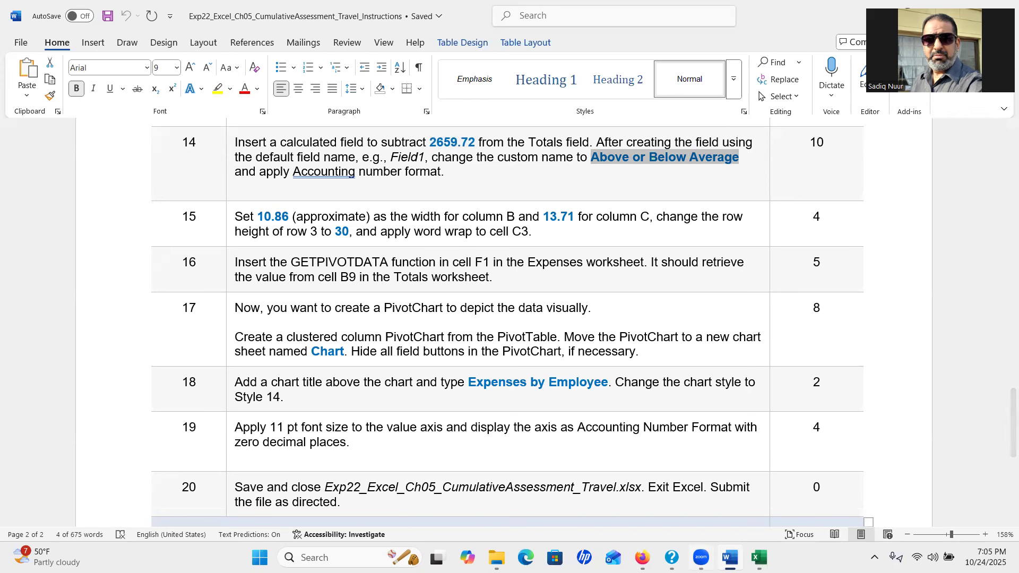
key("alt+Tab")
Name the calculated field Above or Below Average, add it, and close the dialog
left_click(441, 239)
double_click(408, 240)
key("ctrl+v")
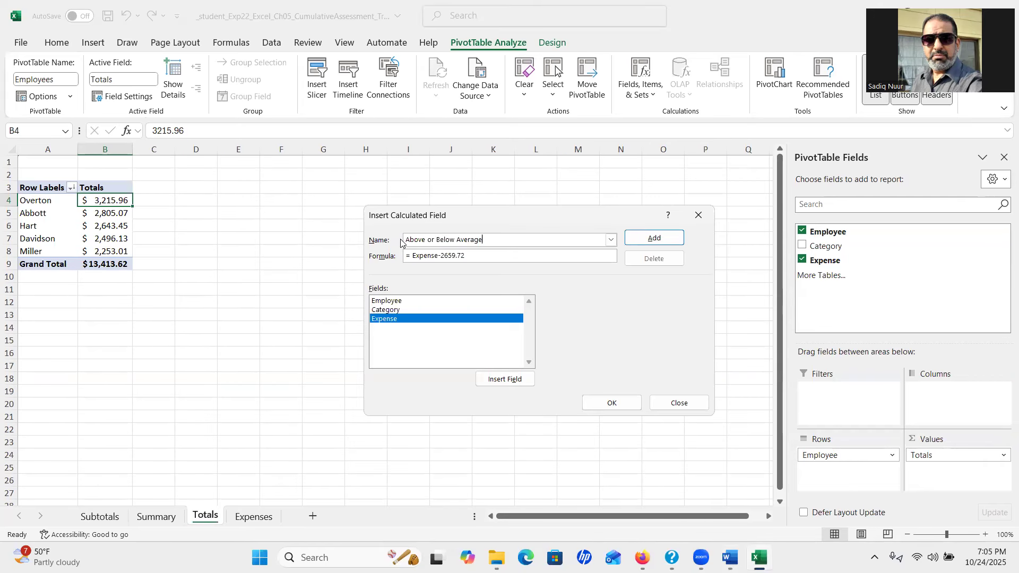
left_click(643, 245)
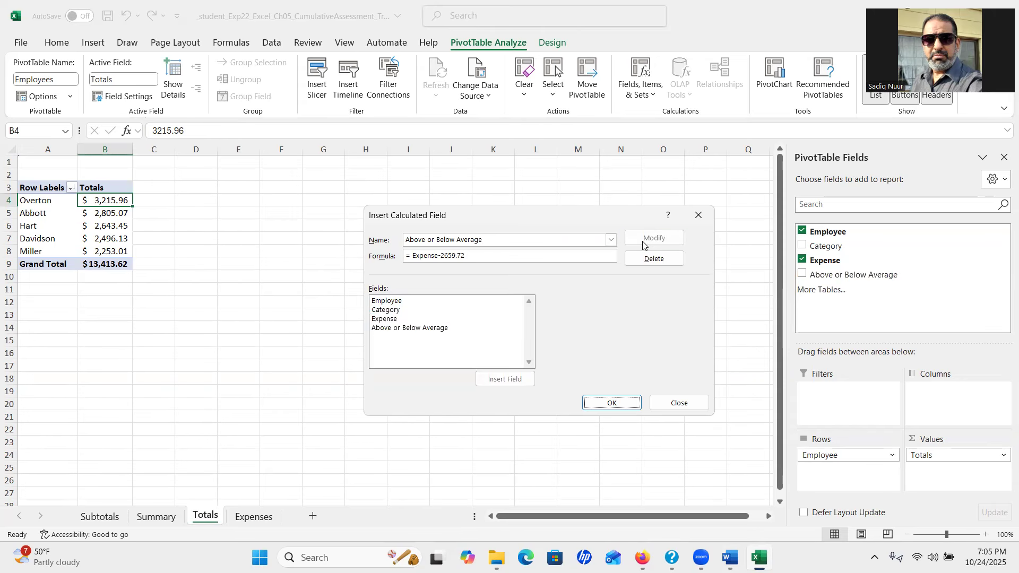
left_click(611, 405)
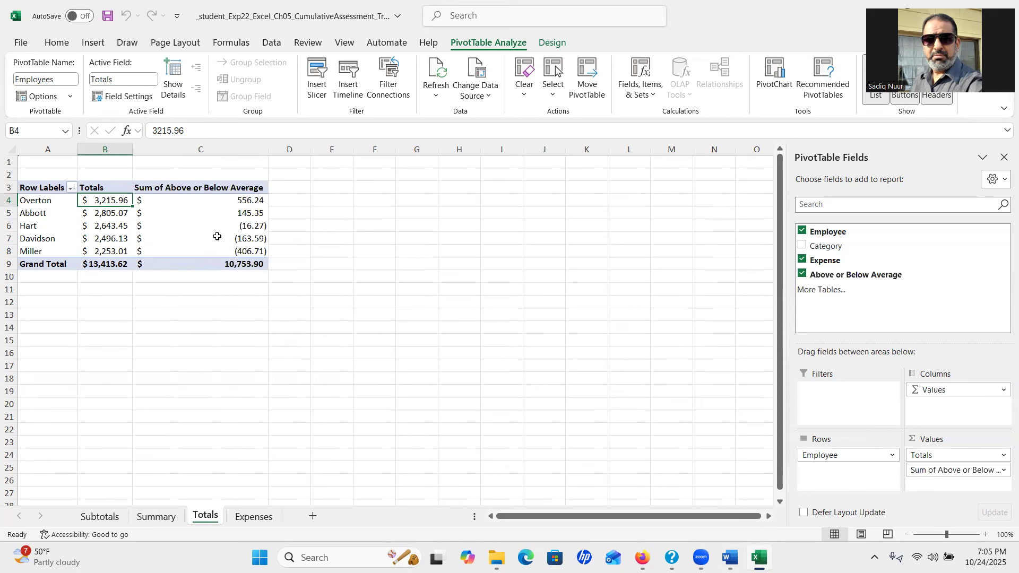
Delete 'Sum of ' from the column C header, dismissing repeated 'field name already exists' warnings
mouse_move(218, 237)
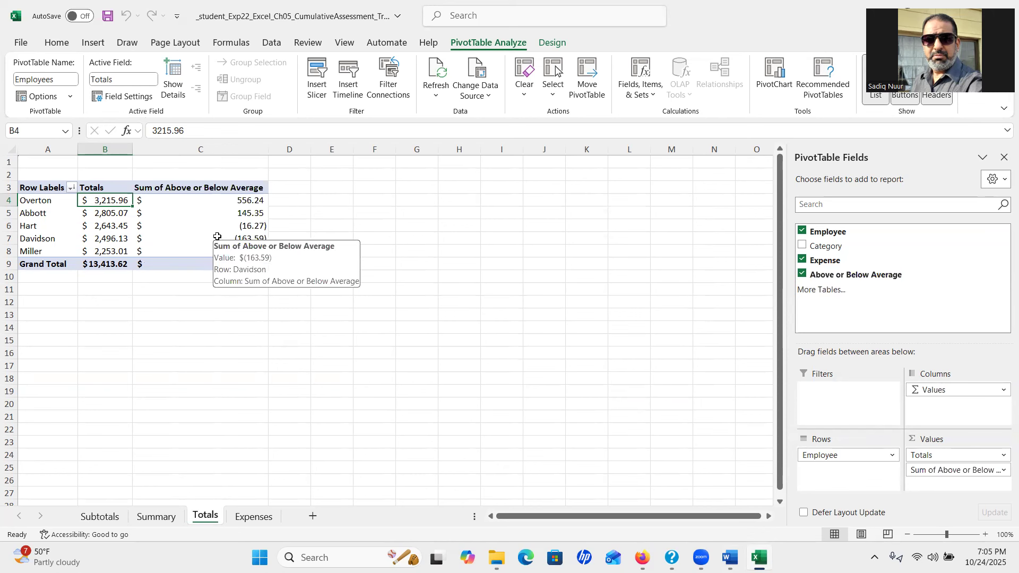
left_click(192, 187)
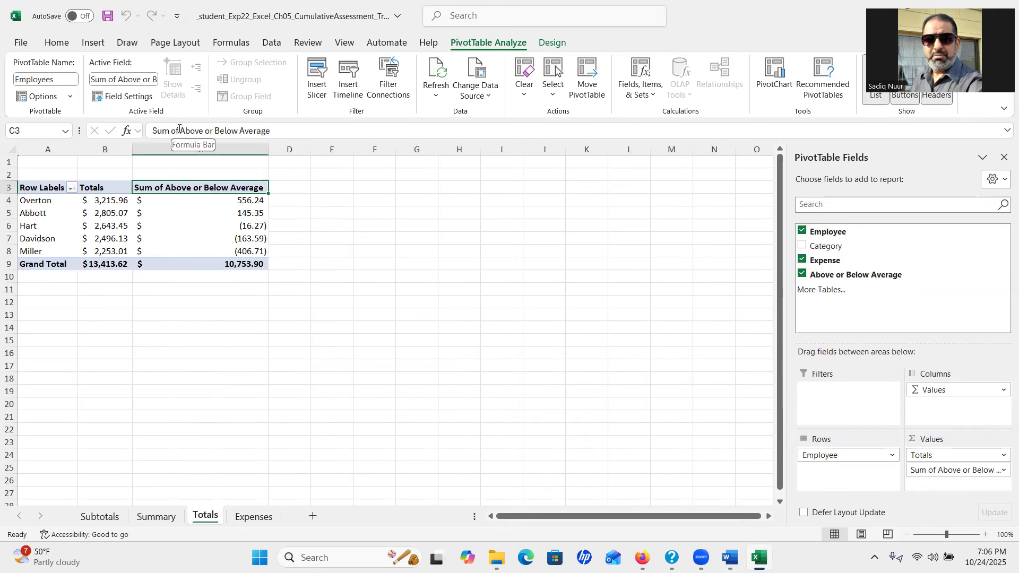
left_click_drag(180, 131, 146, 137)
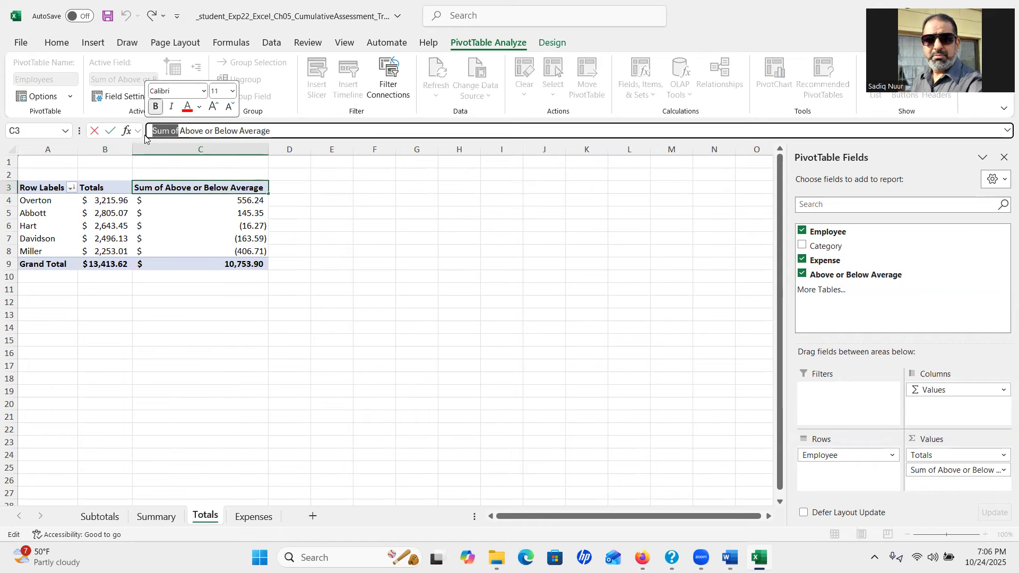
key("Delete")
key("Delete")
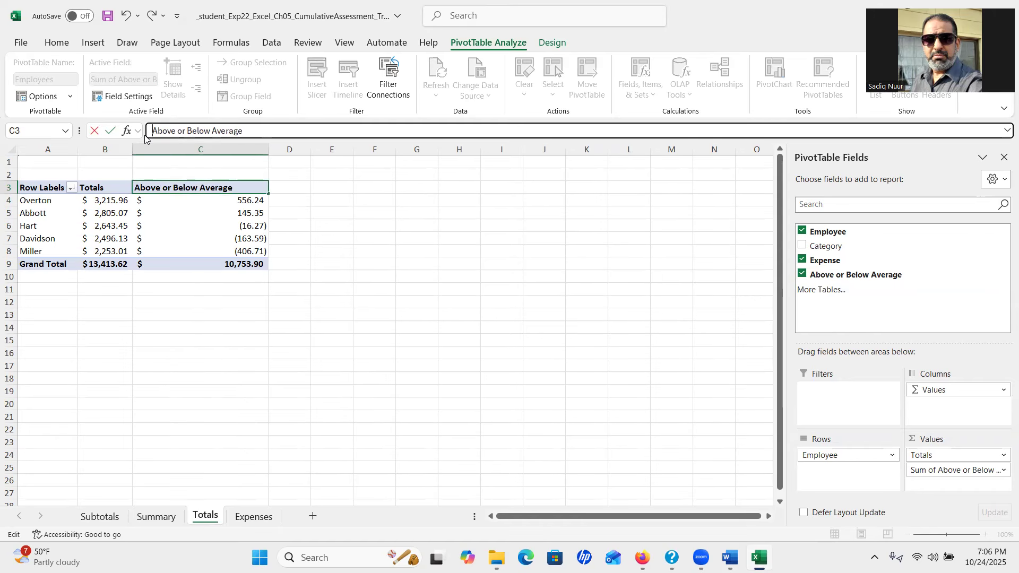
key("Return")
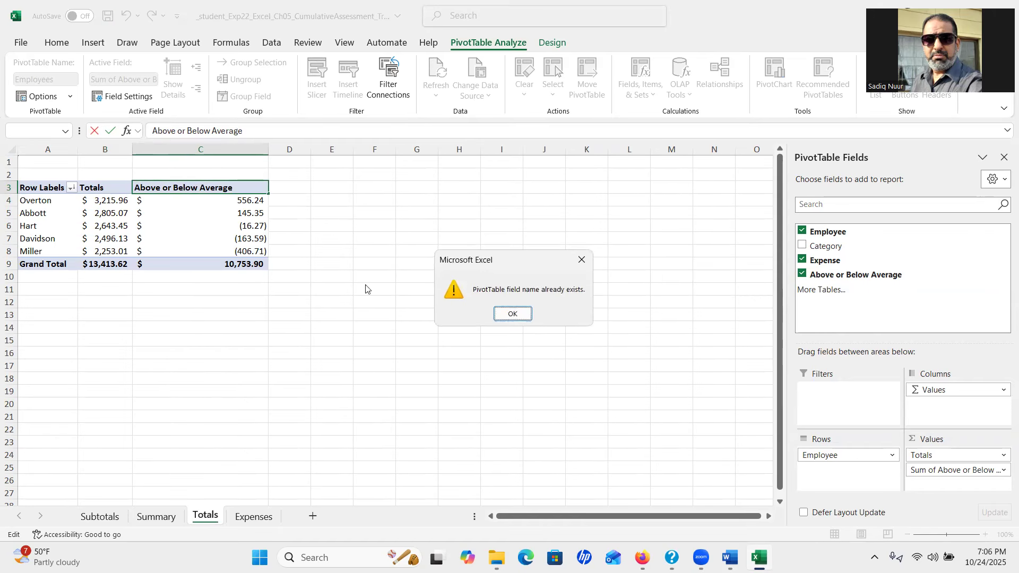
left_click(509, 312)
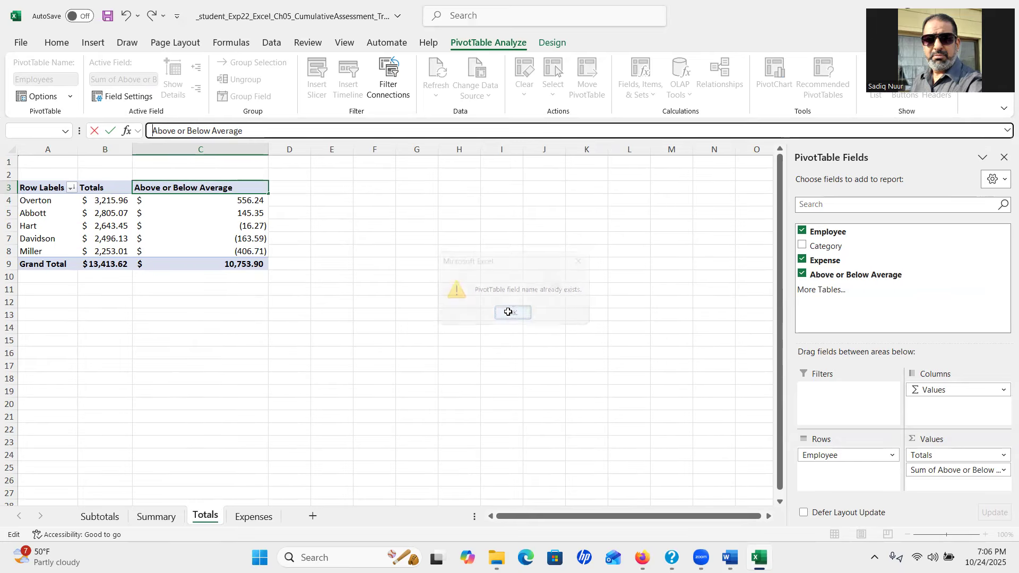
left_click(207, 215)
left_click(512, 314)
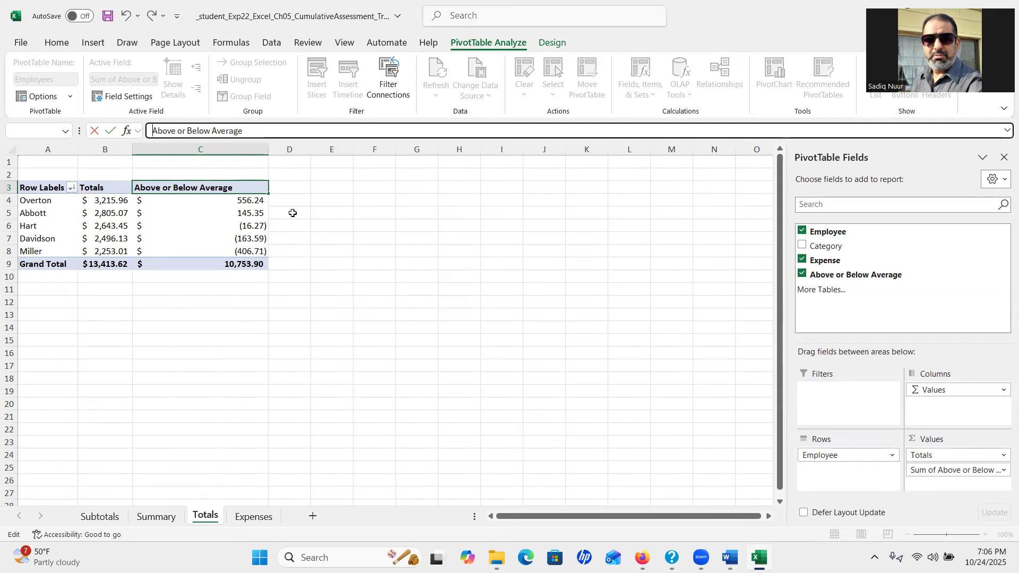
left_click(344, 220)
left_click(512, 314)
Dismiss the warning and rename the column C header to Above or Below Average1
left_click(243, 204)
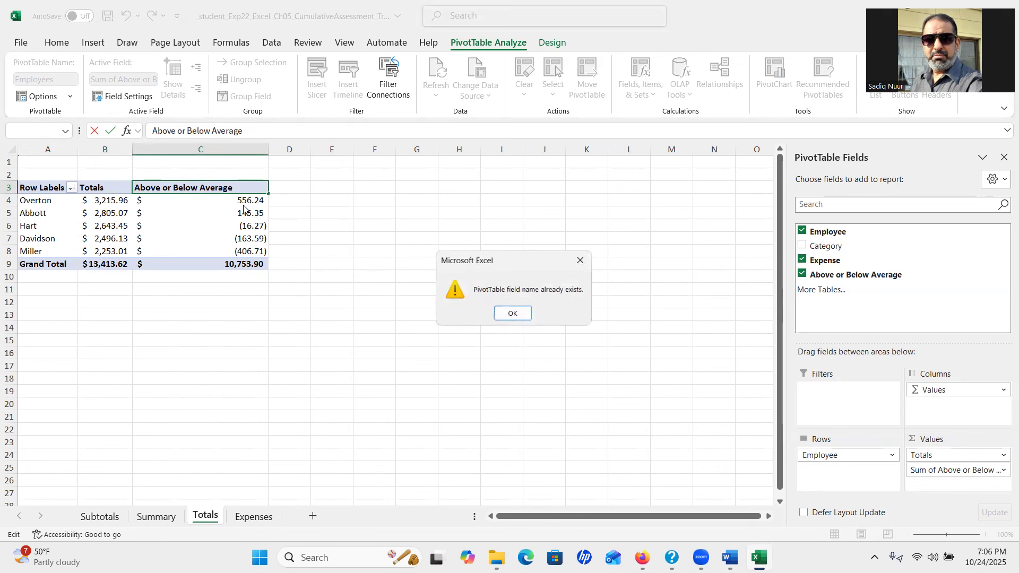
left_click(511, 314)
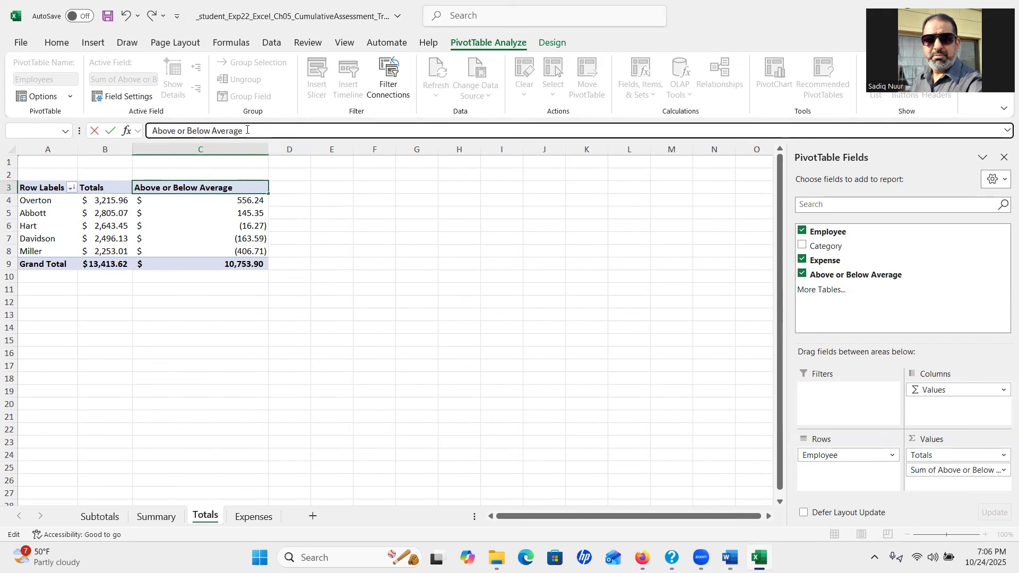
type("1")
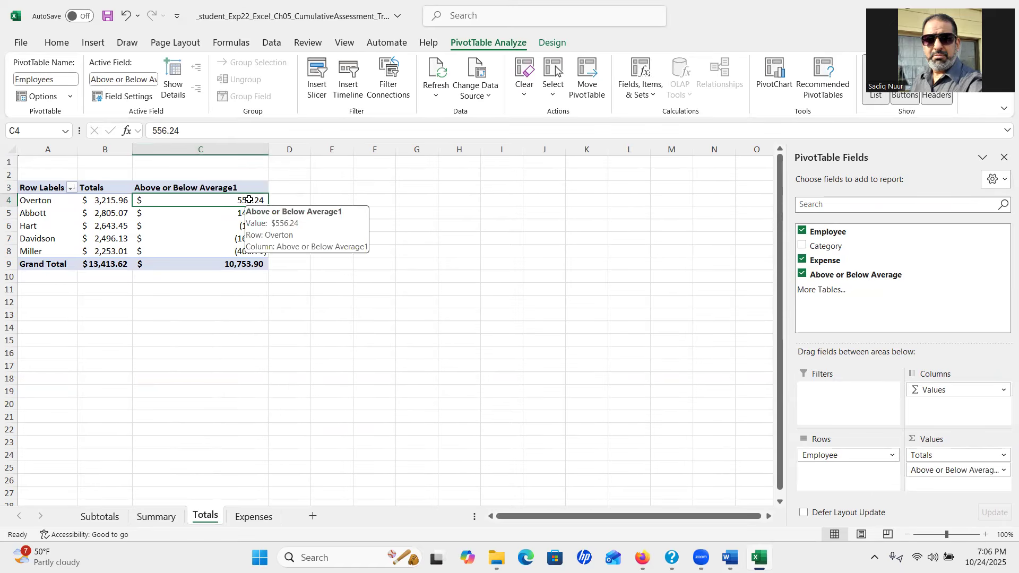
double_click(249, 198)
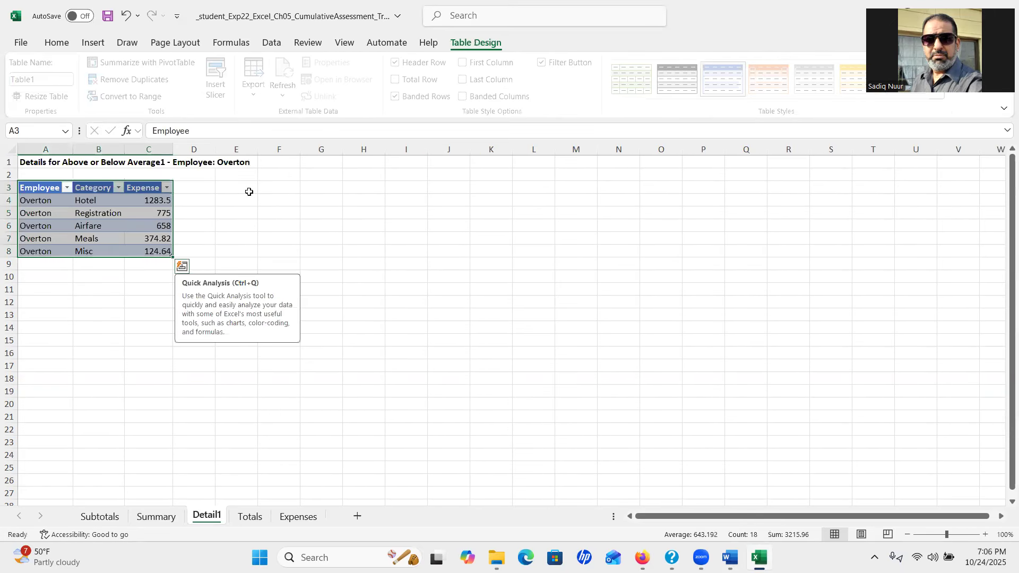
right_click(209, 517)
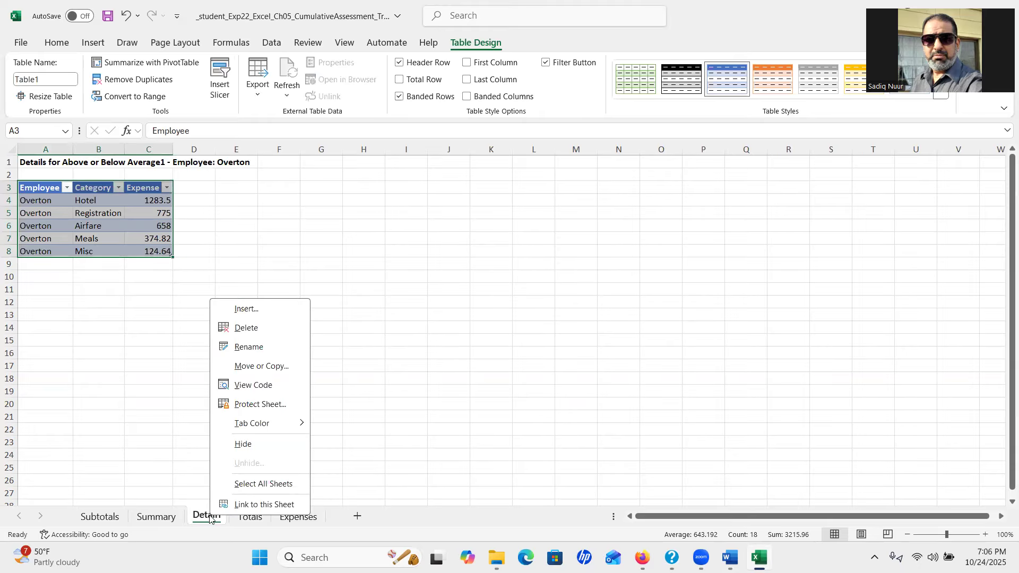
left_click(256, 330)
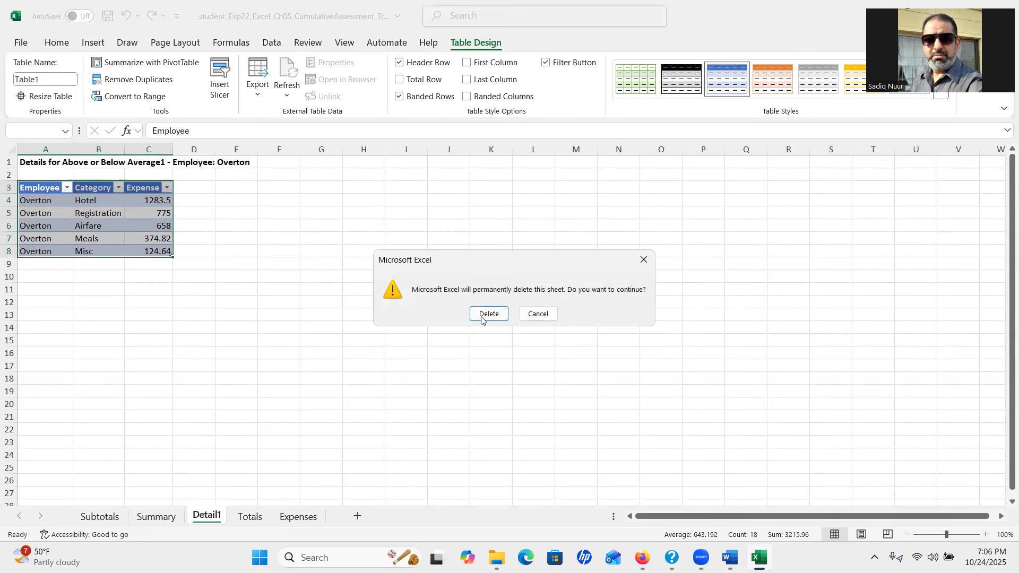
left_click(482, 319)
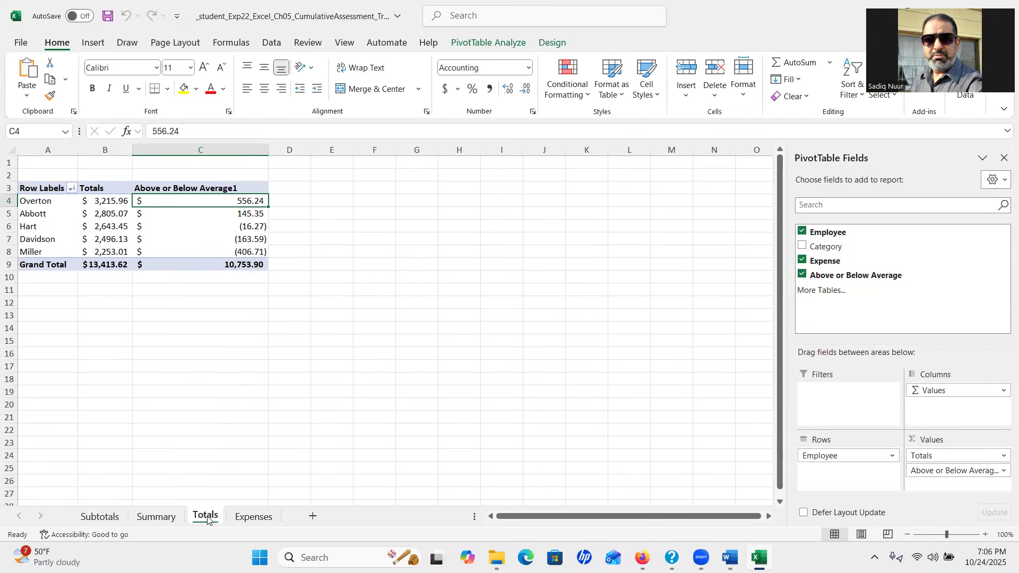
double_click(219, 202)
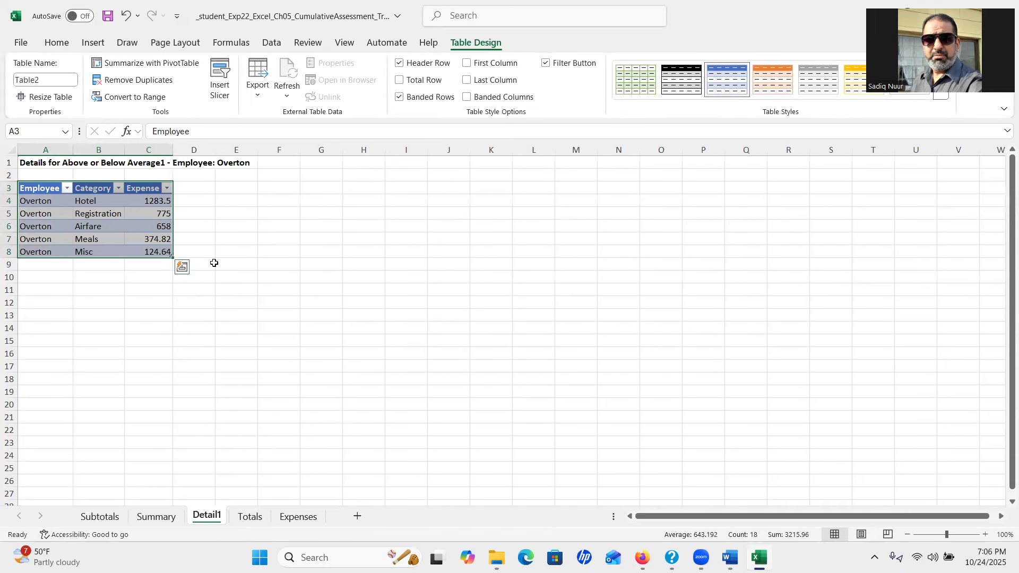
right_click(203, 519)
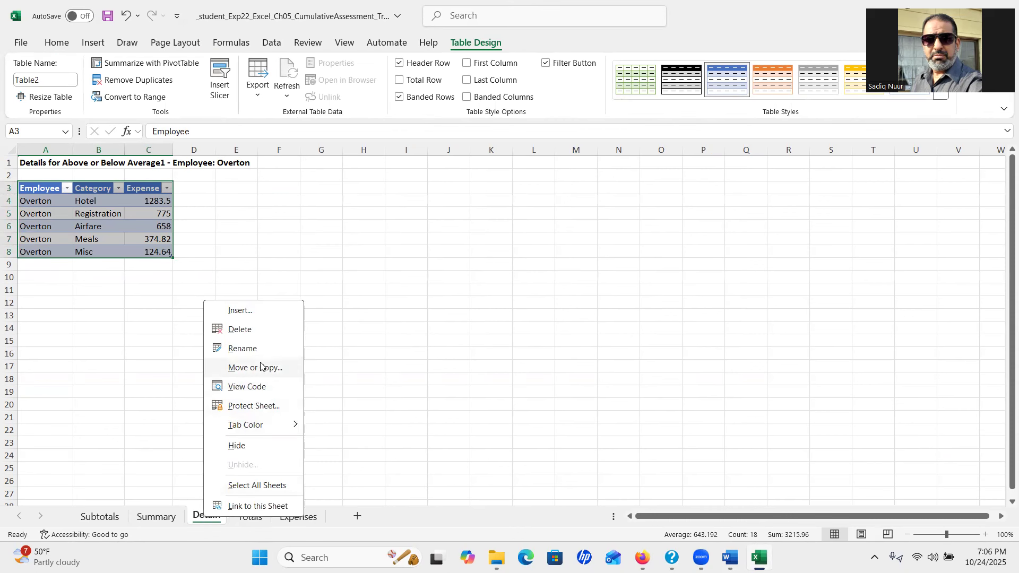
left_click(261, 334)
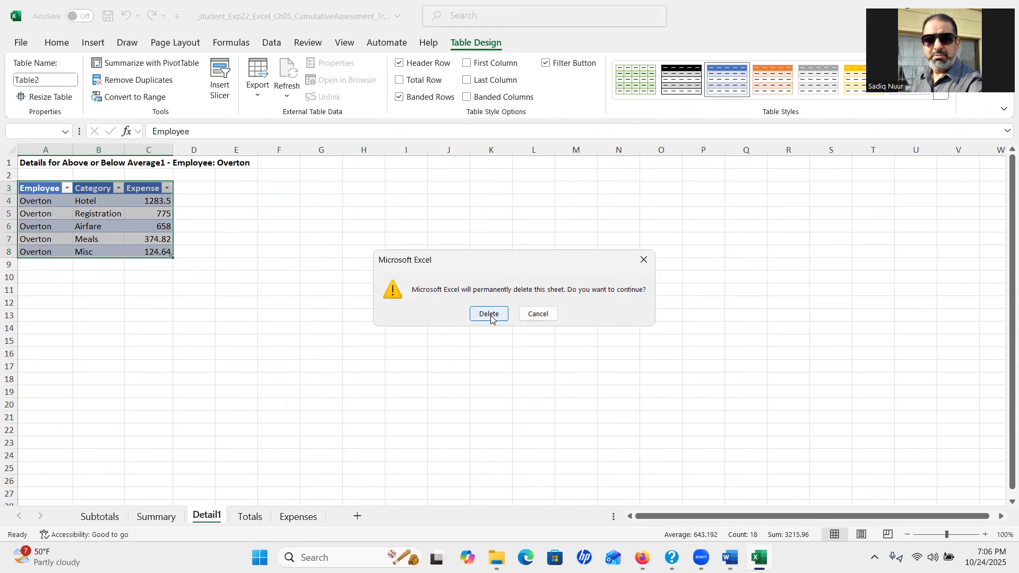
left_click(490, 314)
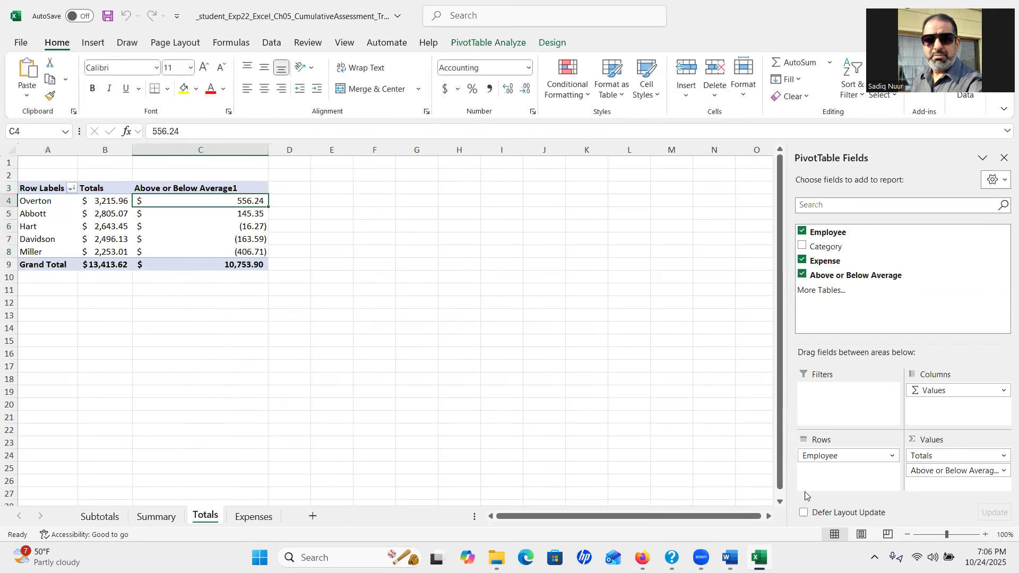
Try renaming the Above or Below Average field with Accounting format, hitting the duplicate-name warning
left_click(929, 471)
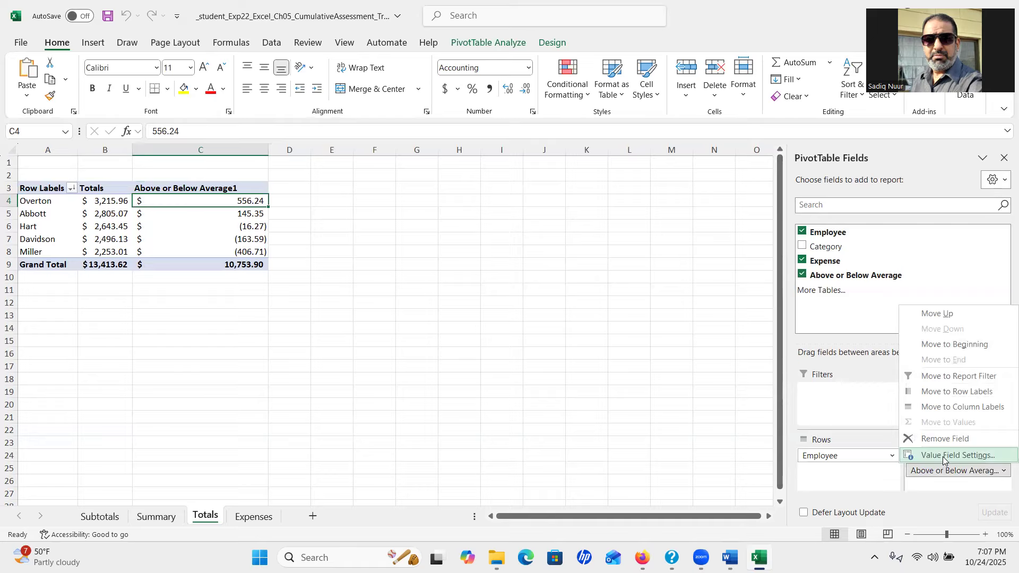
left_click(943, 457)
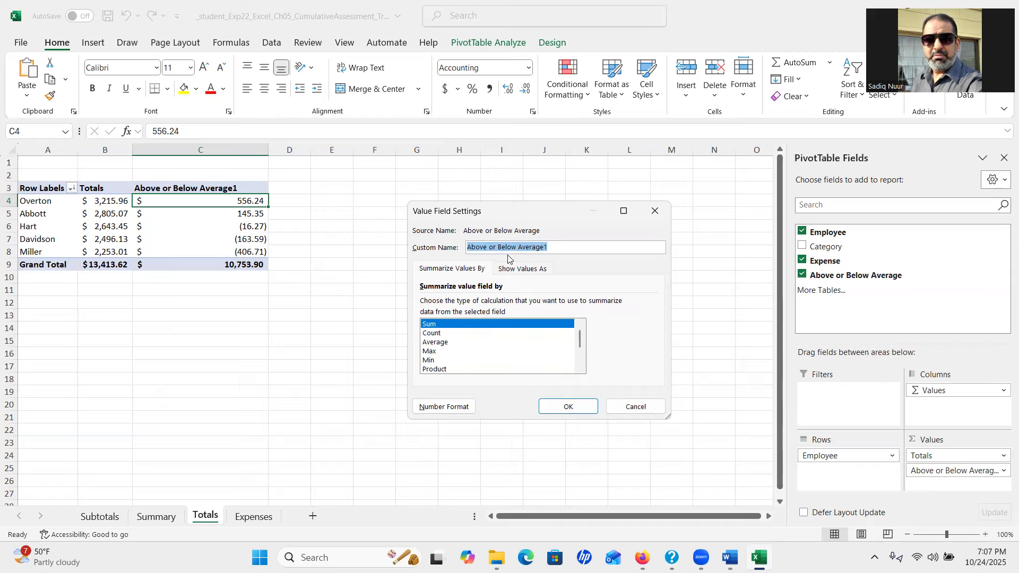
left_click(554, 248)
left_click(455, 410)
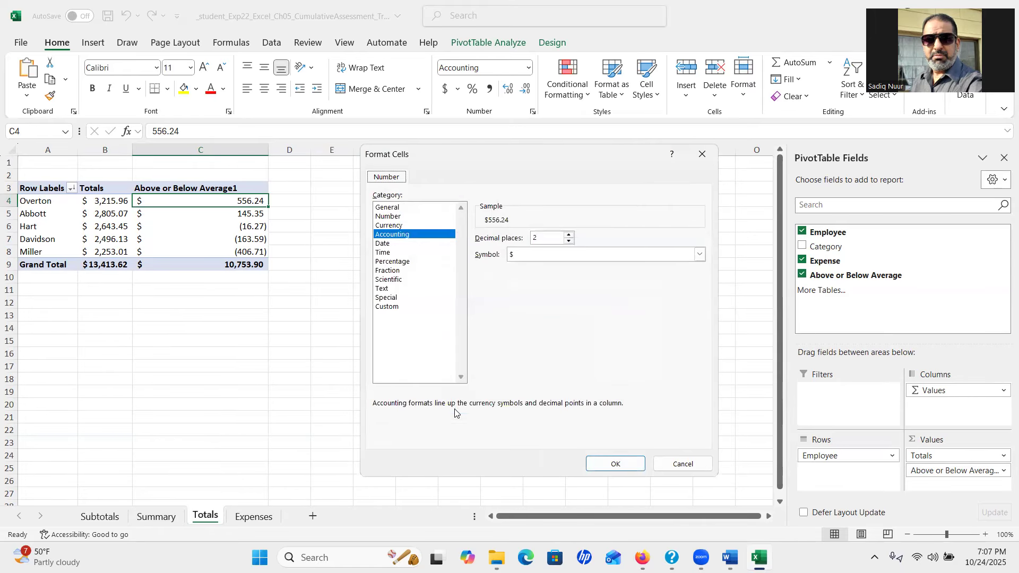
left_click(408, 235)
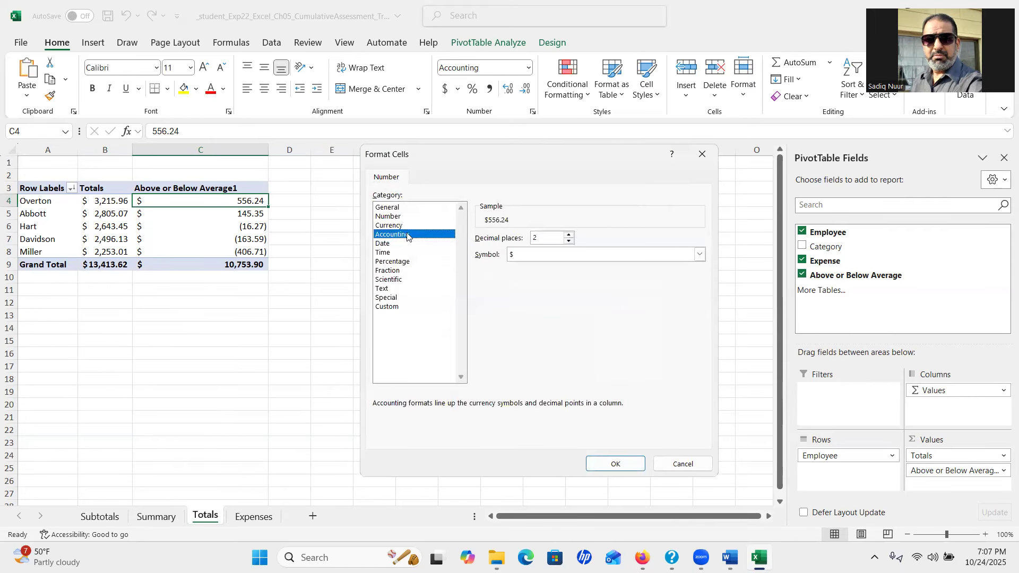
left_click(616, 464)
left_click(581, 409)
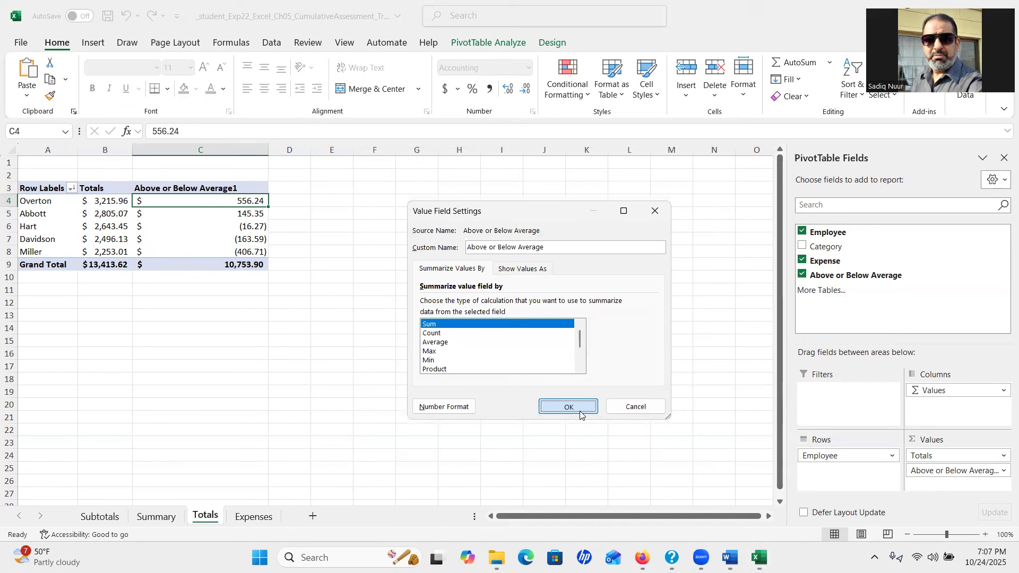
left_click(513, 314)
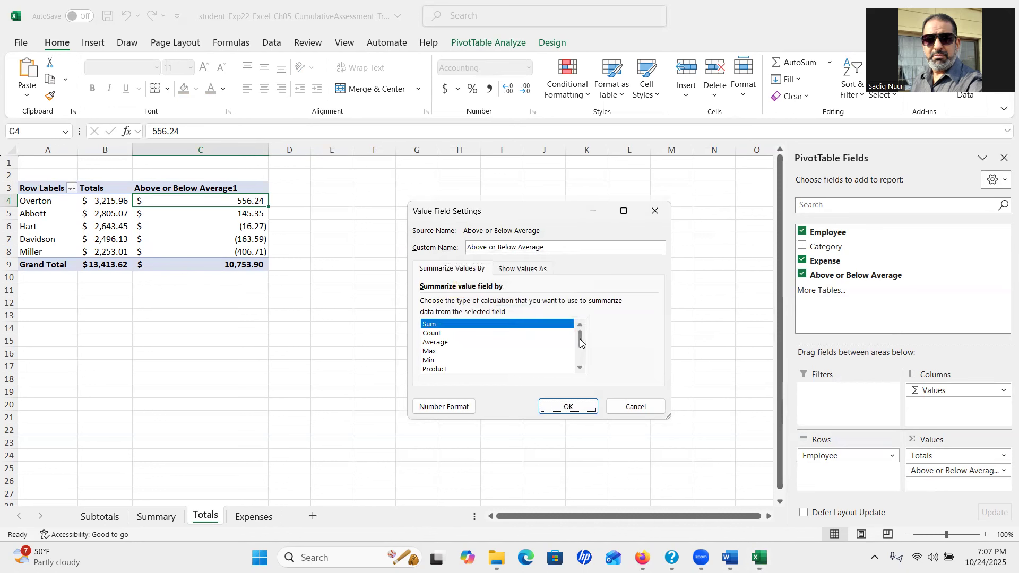
Cancel the field settings and remove Above or Below Average from the PivotTable
left_click_drag(581, 340, 569, 314)
left_click(525, 268)
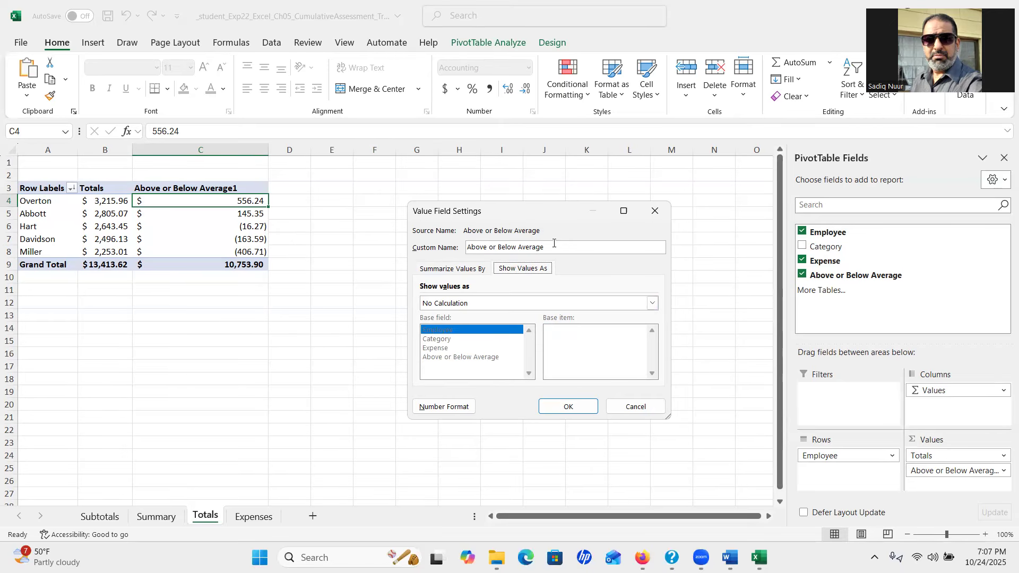
left_click(629, 407)
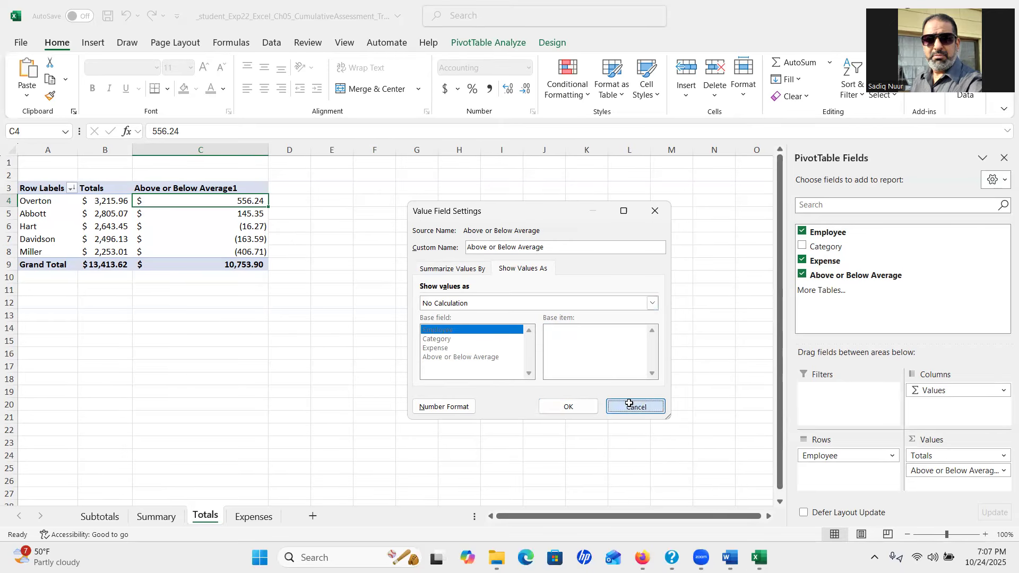
left_click(983, 476)
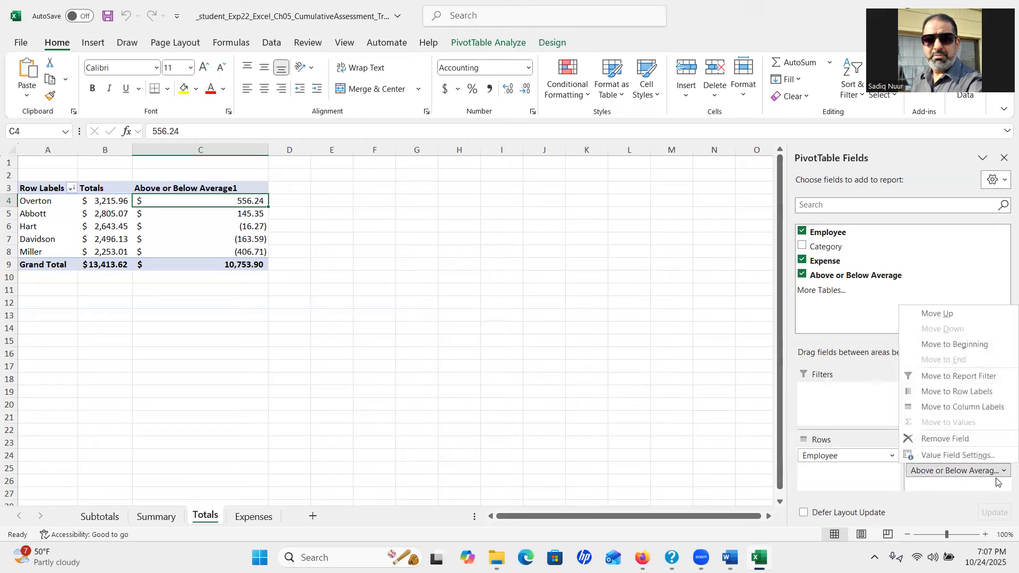
left_click(934, 439)
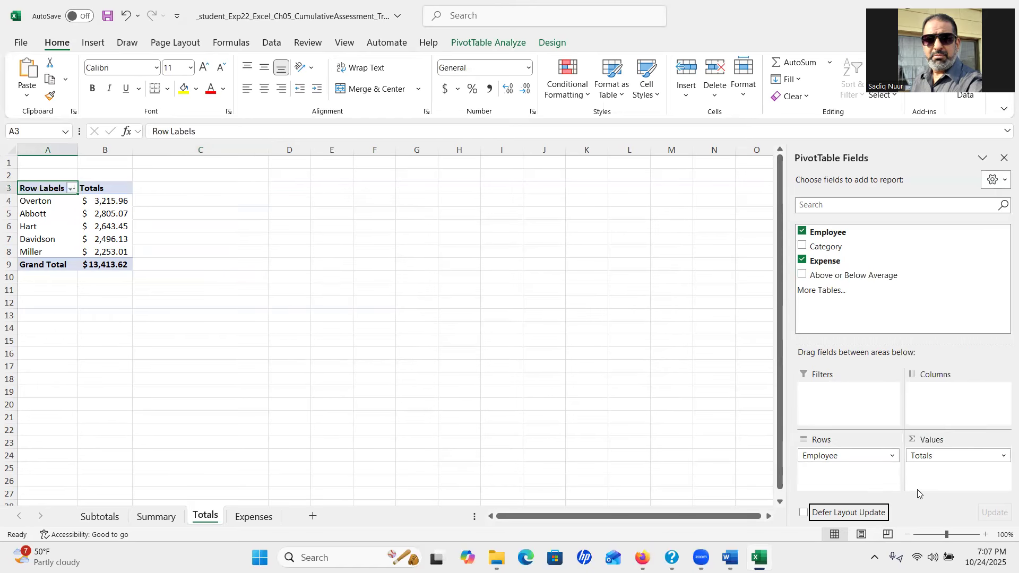
Open a new calculated field from cell B4 with Above or Below Average inserted in the formula
left_click(103, 200)
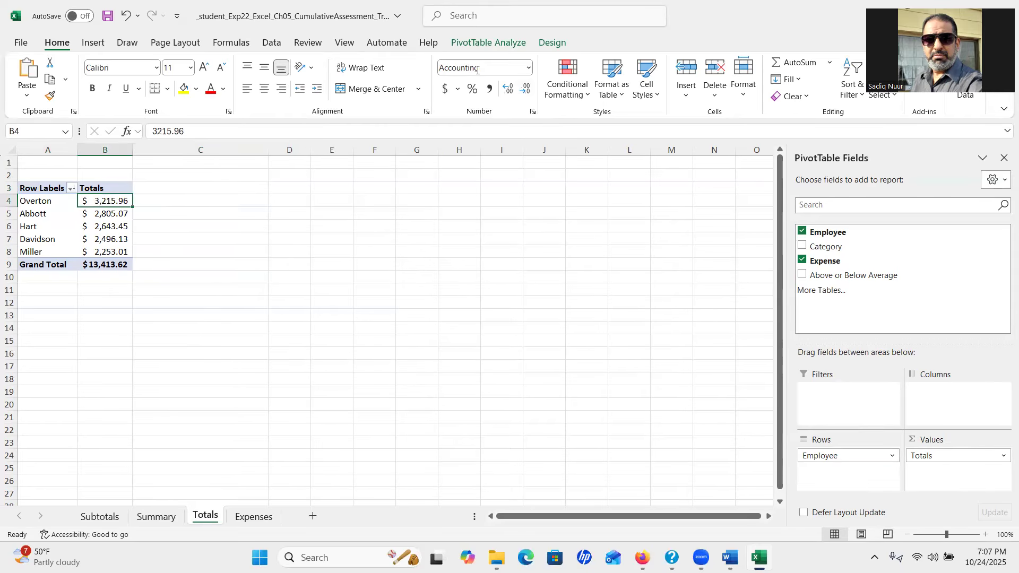
left_click(489, 43)
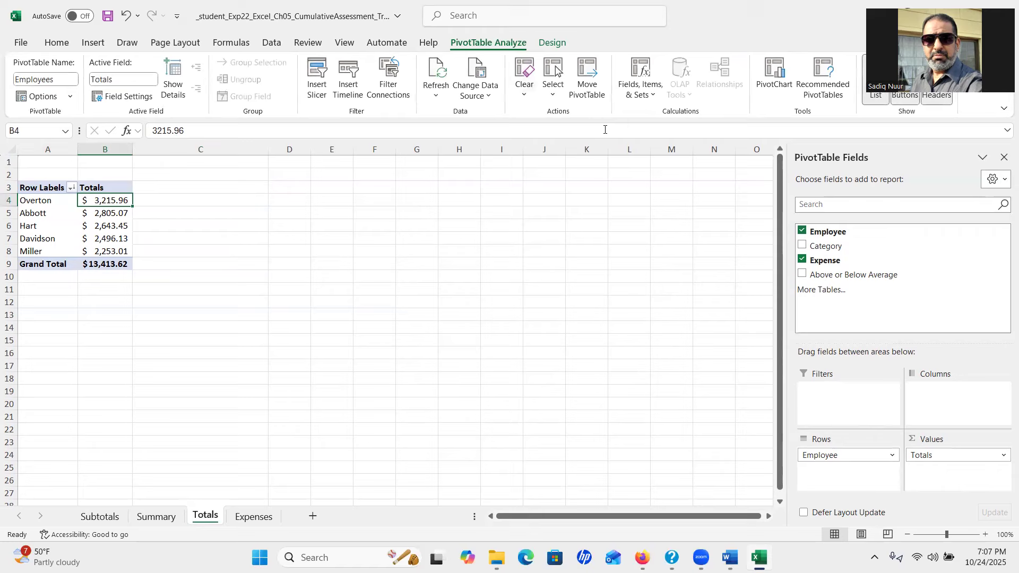
left_click(642, 95)
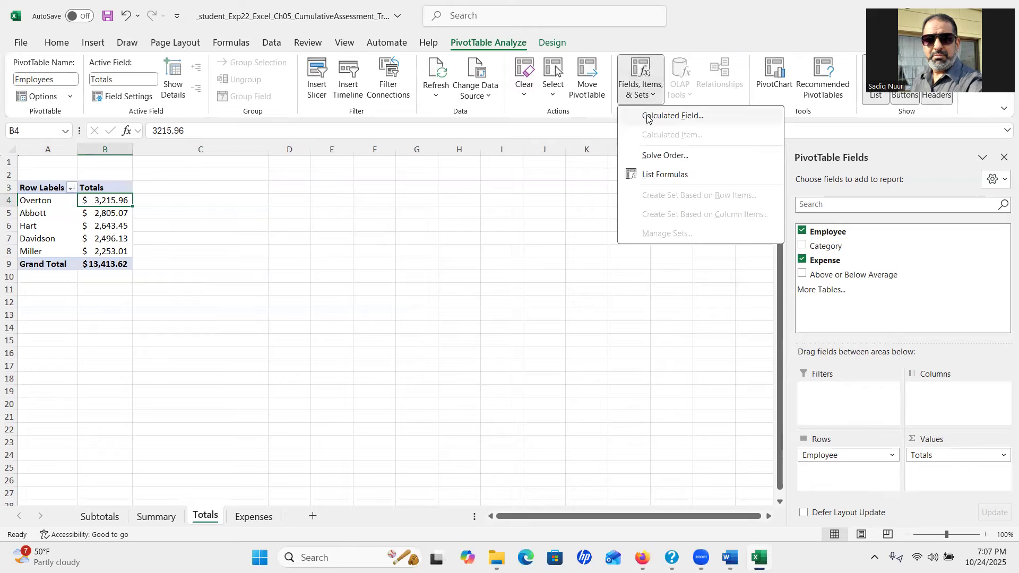
left_click(649, 115)
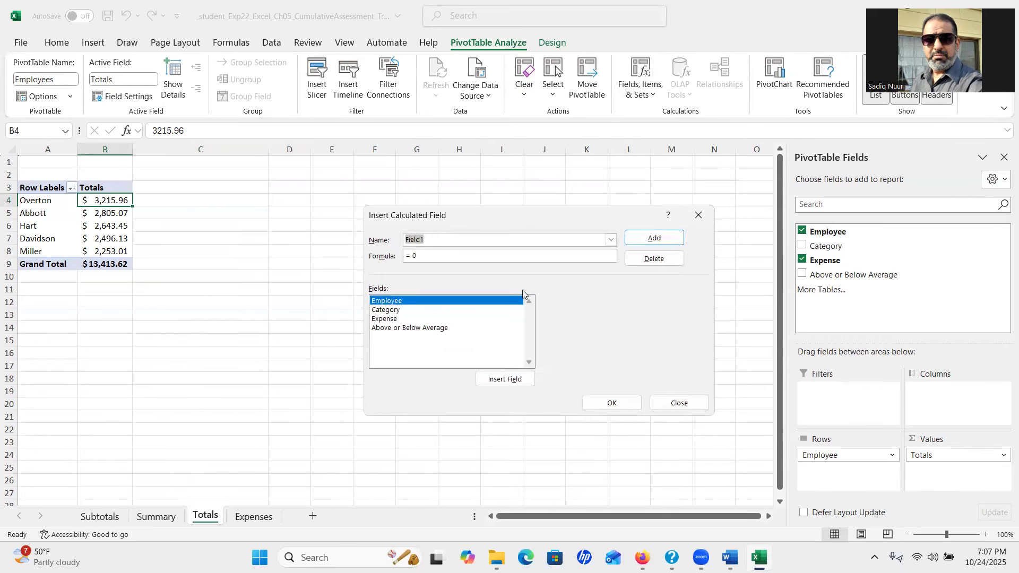
left_click(442, 331)
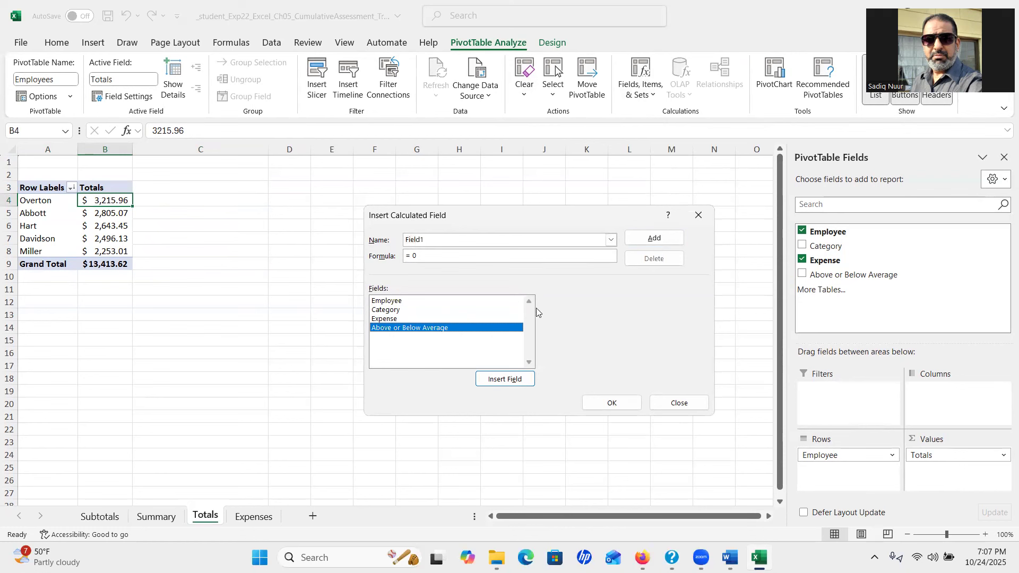
left_click(411, 256)
key("Return")
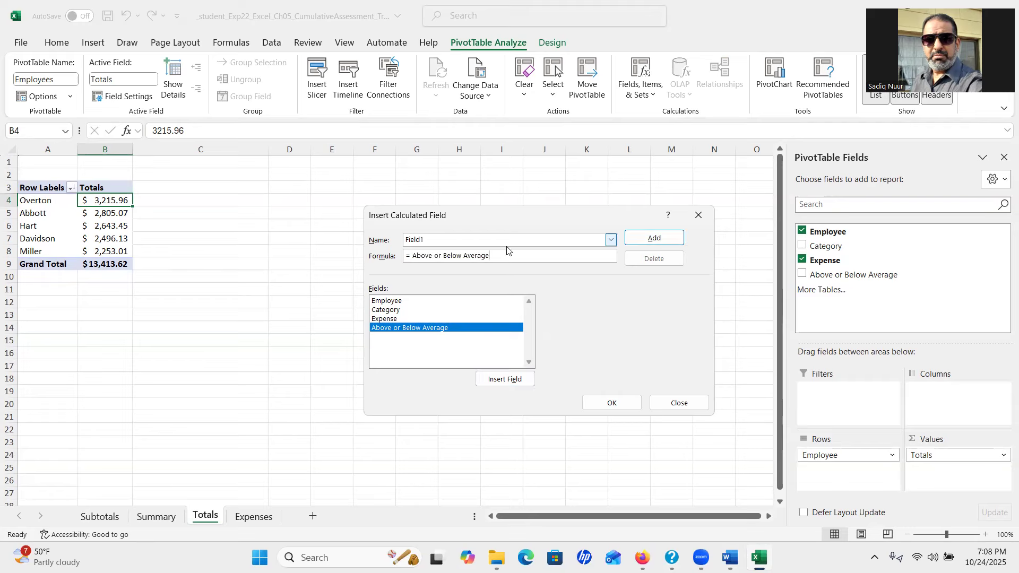
Clear the formula back to '=' and paste Above or Below Average as the field name
left_click_drag(499, 255, 414, 256)
key("ctrl+c")
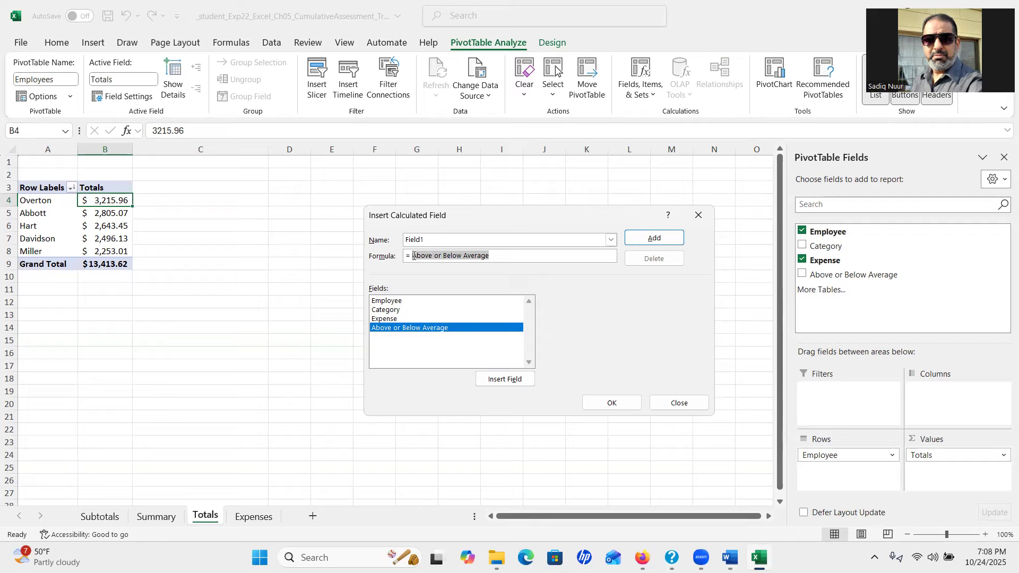
key("BackSpace")
double_click(441, 238)
key("ctrl+v")
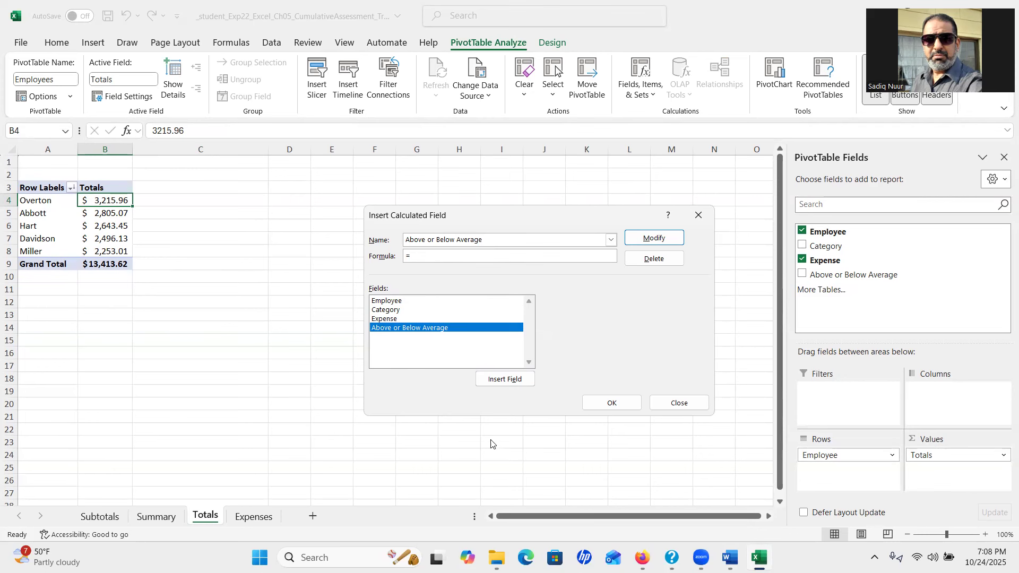
mouse_move(730, 557)
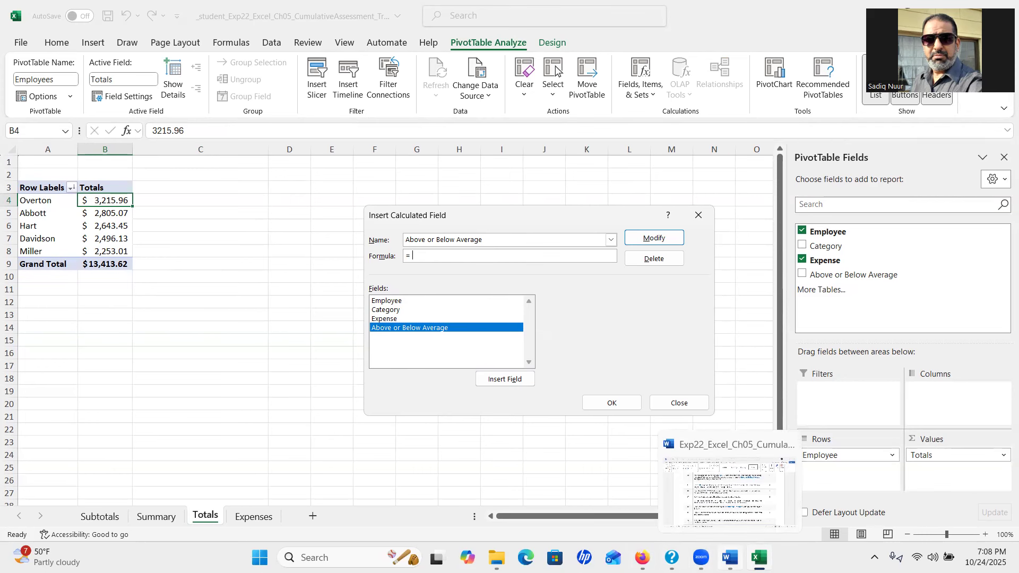
left_click(730, 557)
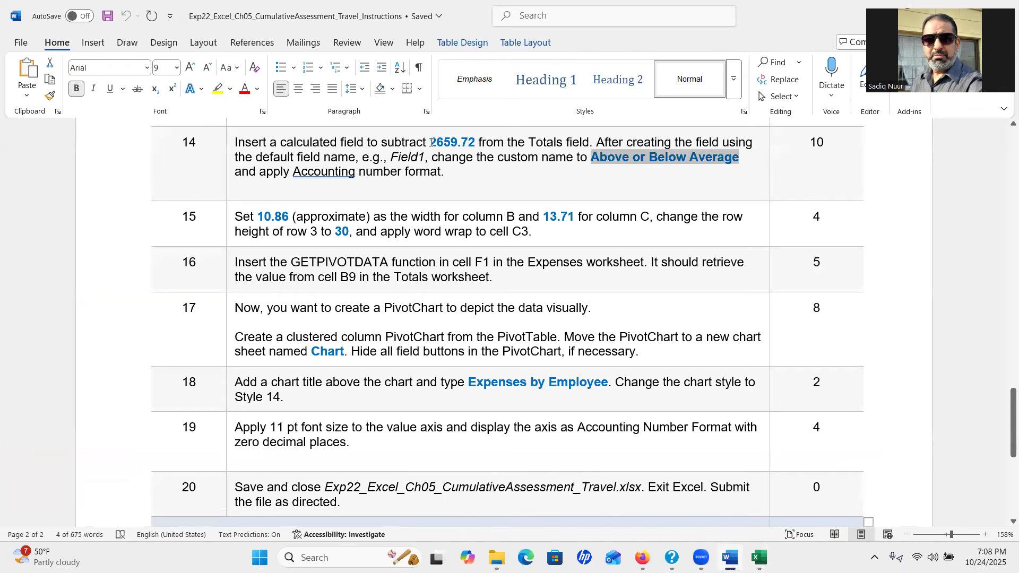
Copy 2659.72 from step 14 of the Word instructions into the calculated field formula
left_click_drag(429, 142, 470, 144)
key("ctrl+c")
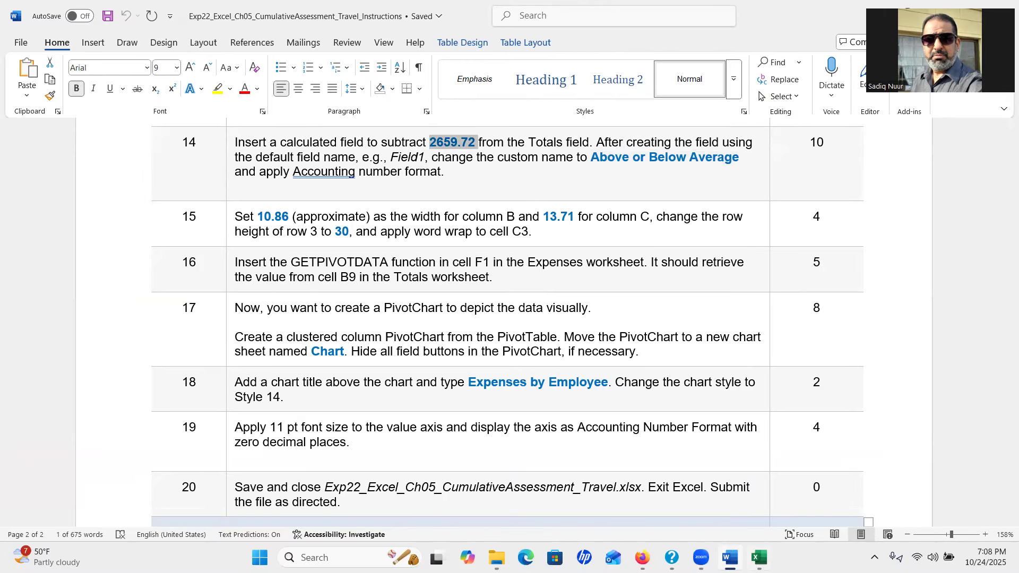
left_click(760, 557)
left_click(444, 259)
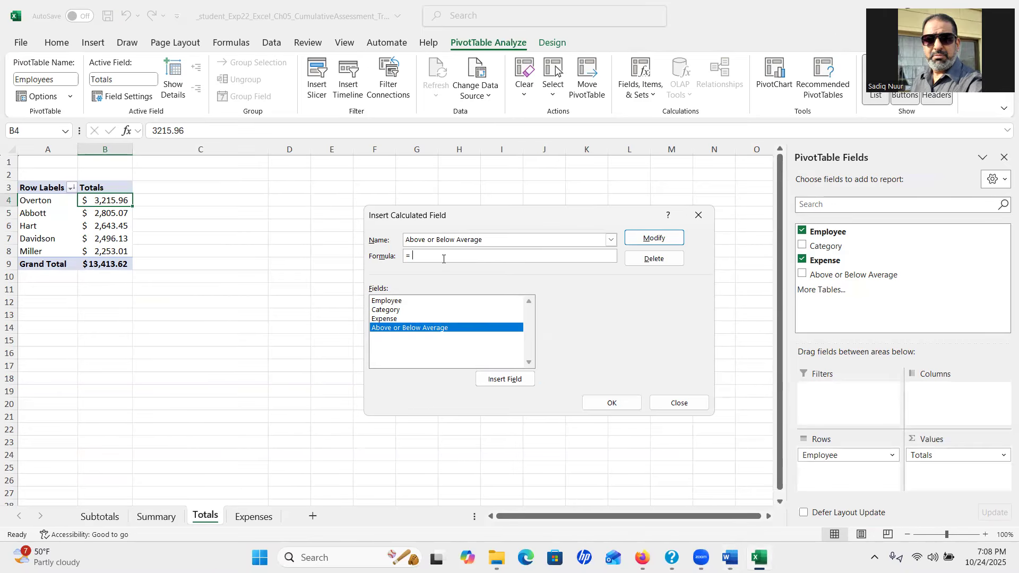
Define Above or Below Average as =2659.72-Expense and add it to the PivotTable values
key("ctrl+v")
type("-")
double_click(383, 319)
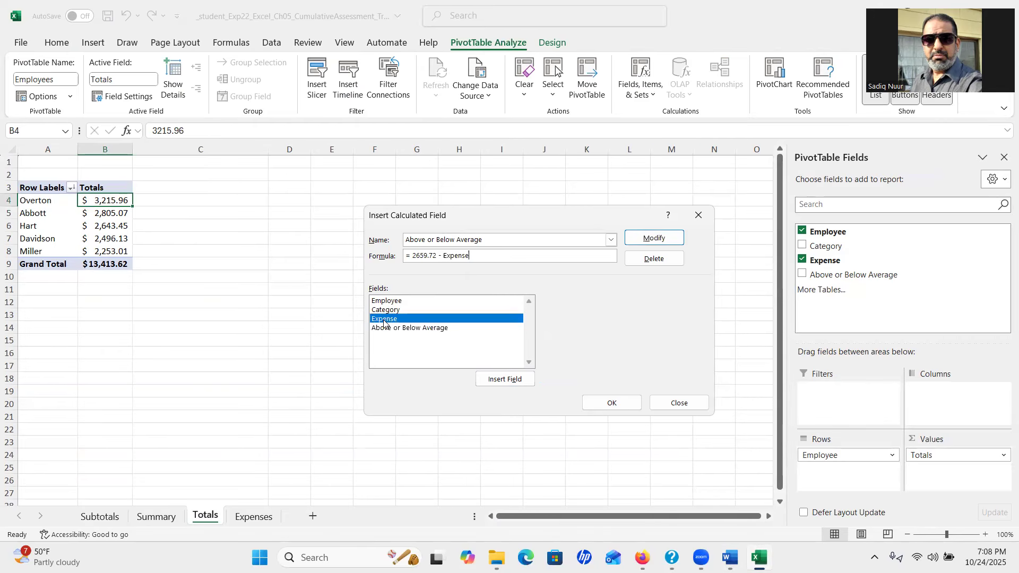
left_click(656, 238)
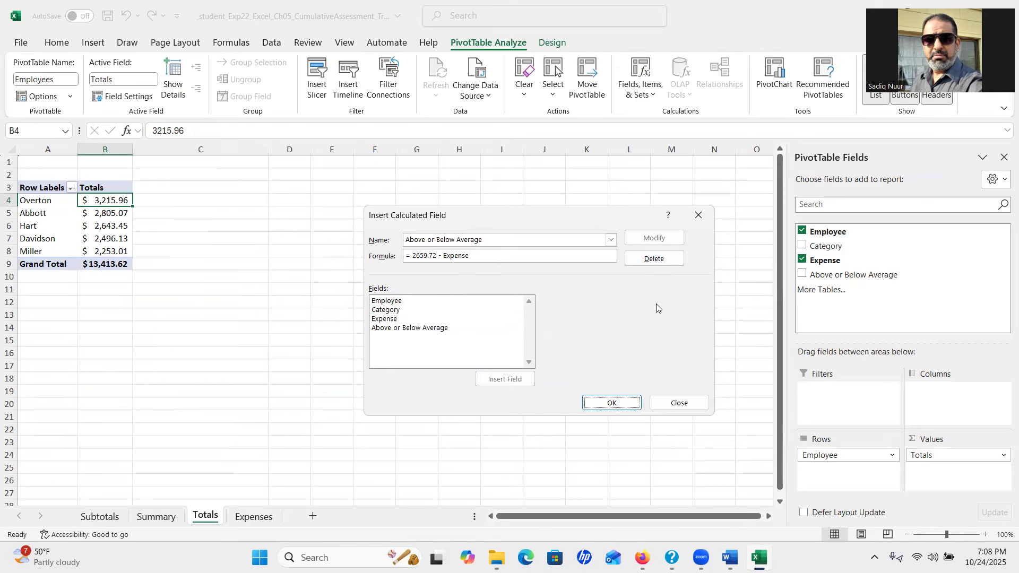
left_click(611, 403)
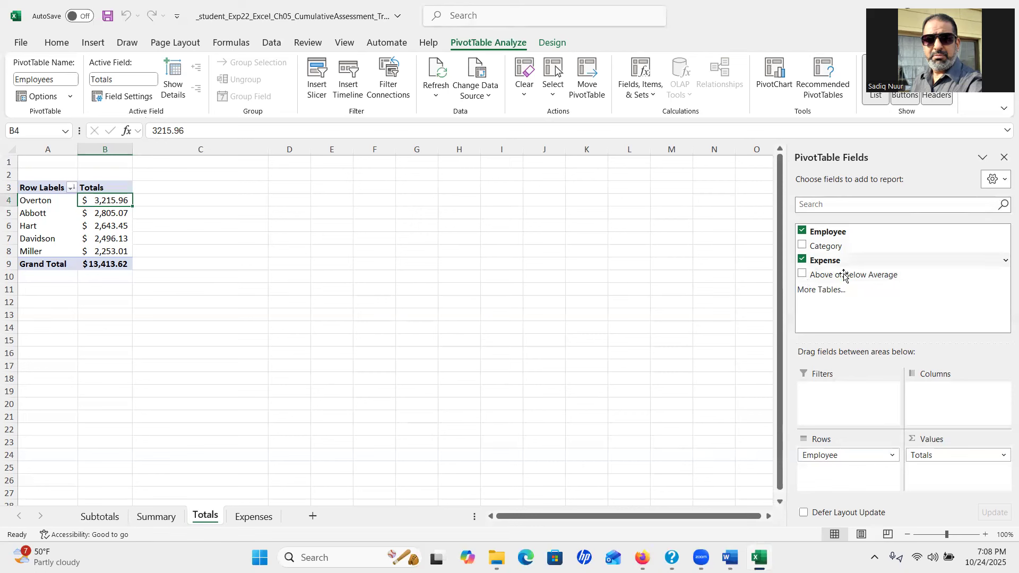
left_click(802, 275)
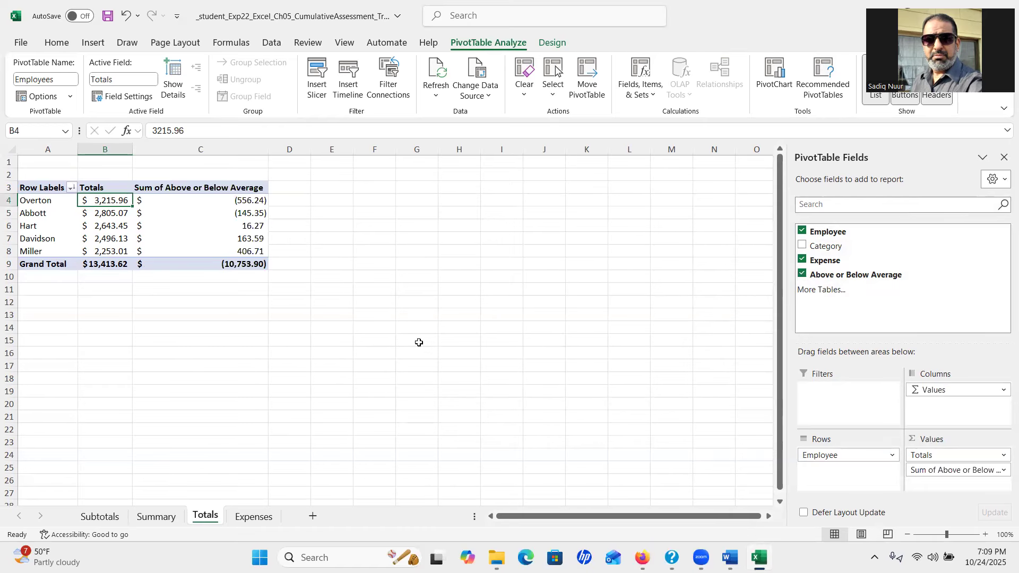
mouse_move(730, 558)
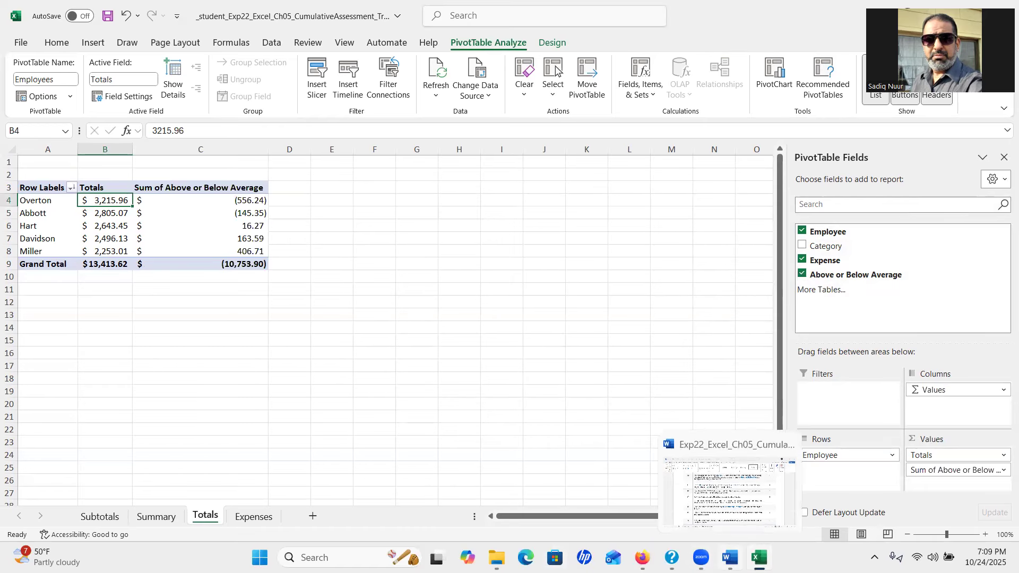
left_click(730, 557)
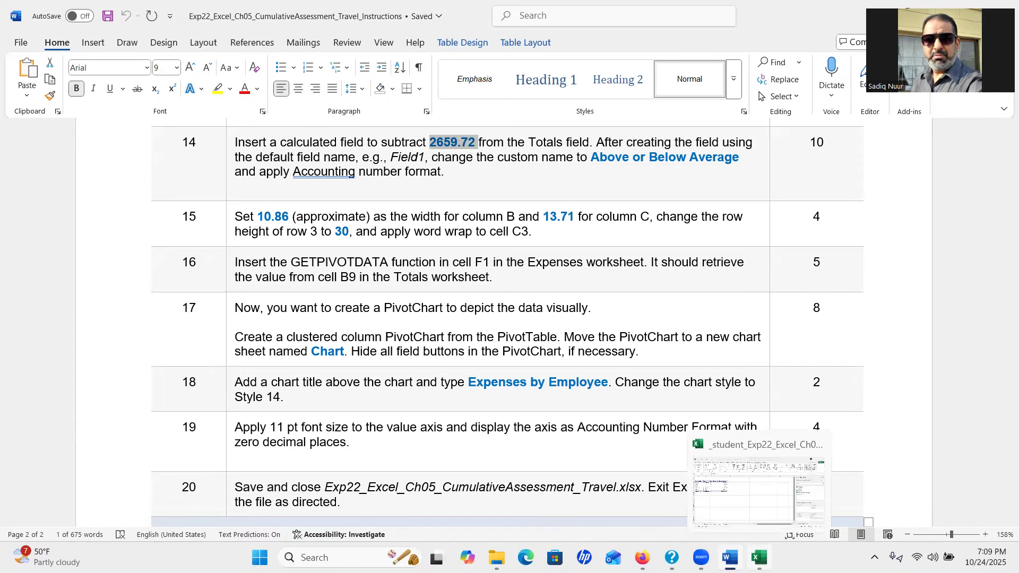
left_click(759, 558)
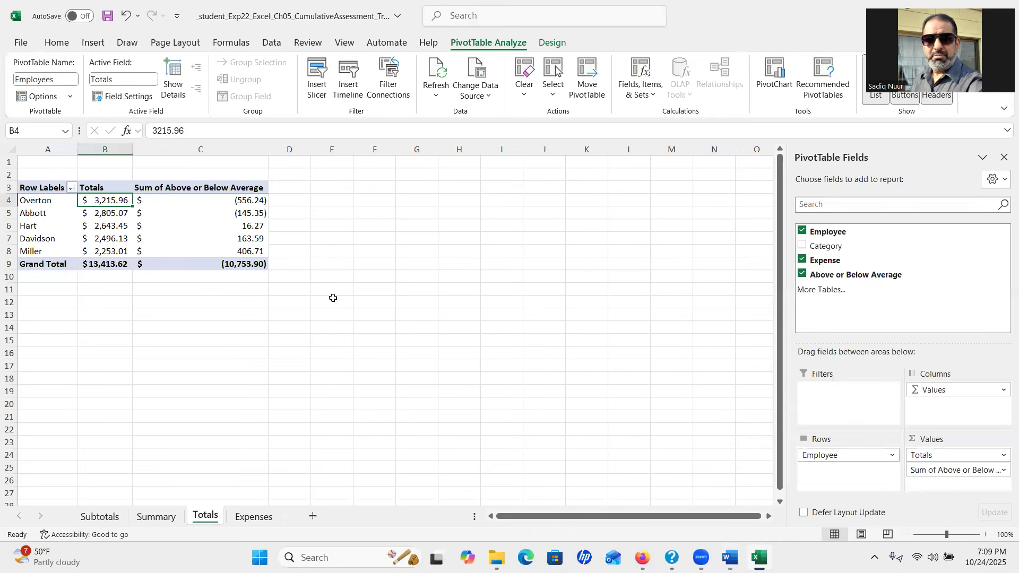
Set column B of the Totals sheet to a width of 10.86
left_click(99, 147)
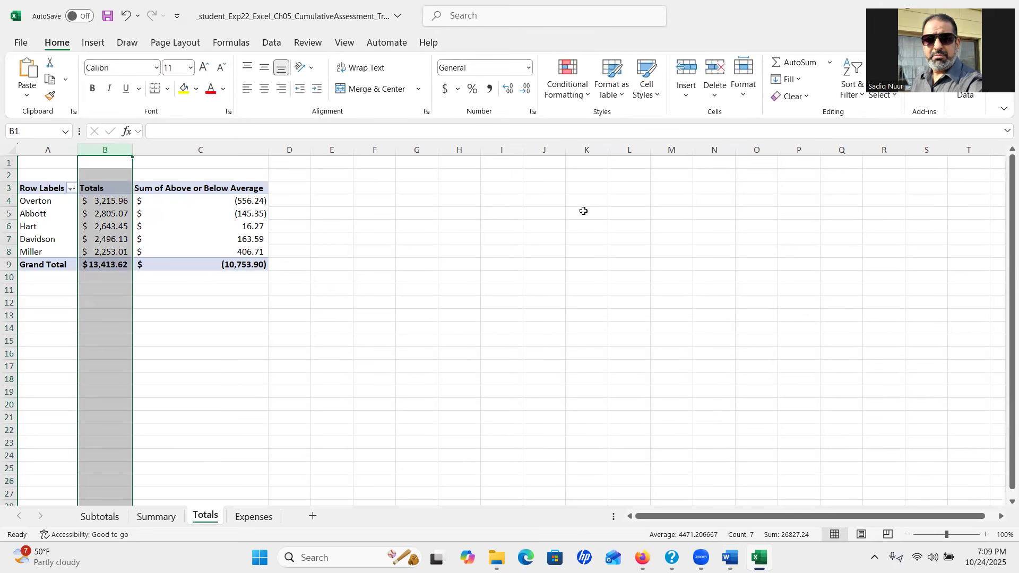
left_click(62, 48)
left_click(745, 97)
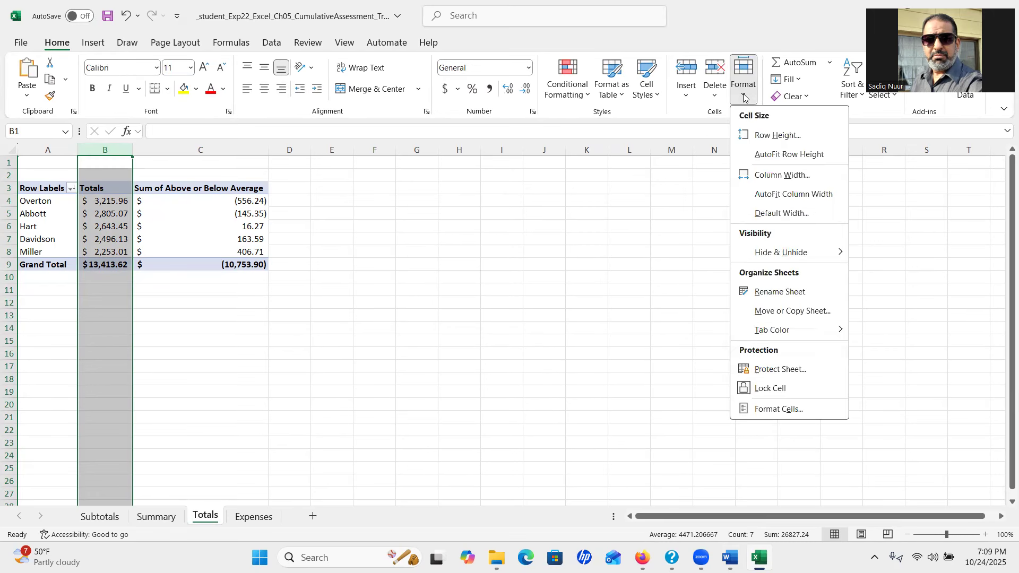
left_click(767, 178)
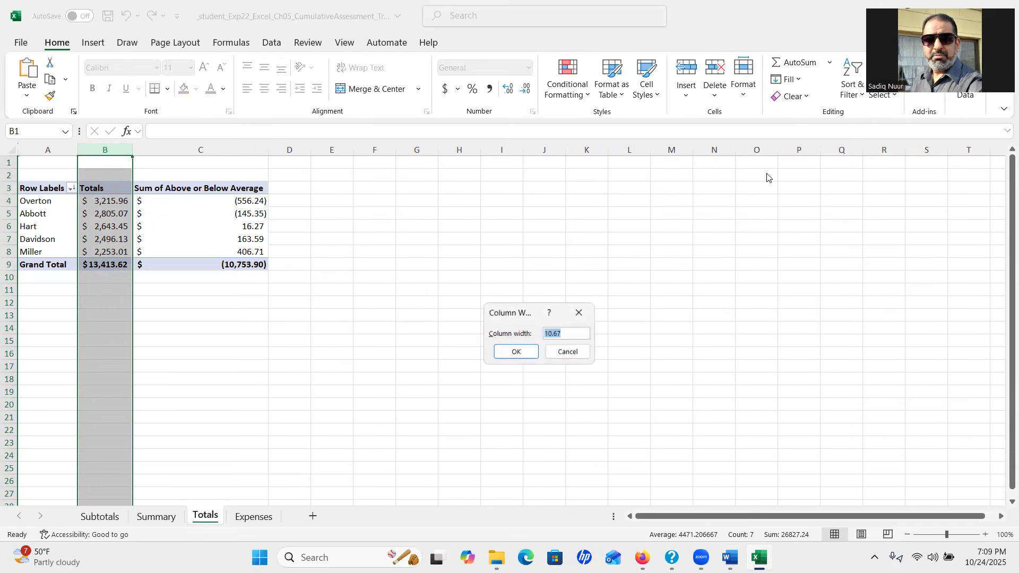
type("10.86")
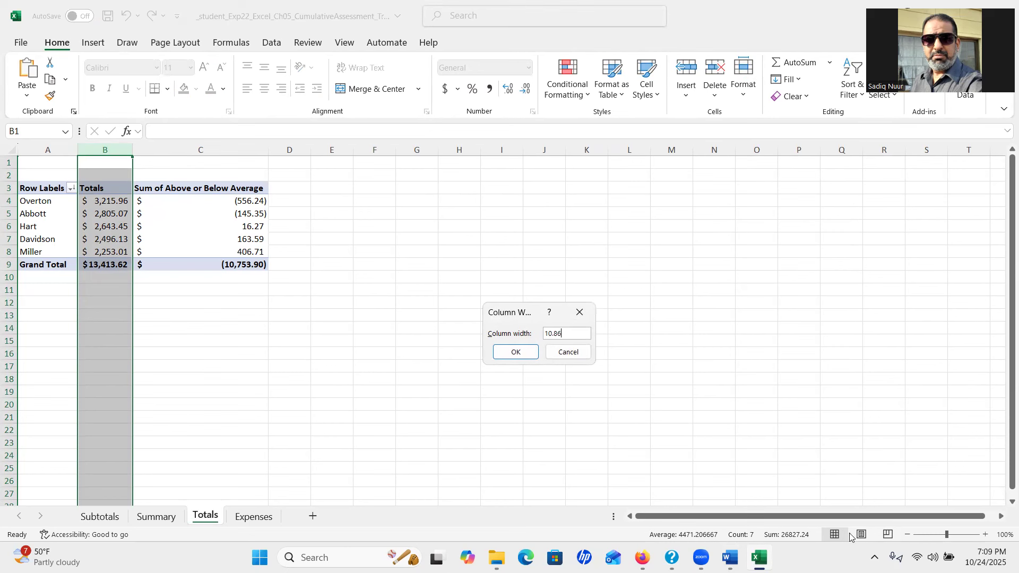
left_click(732, 556)
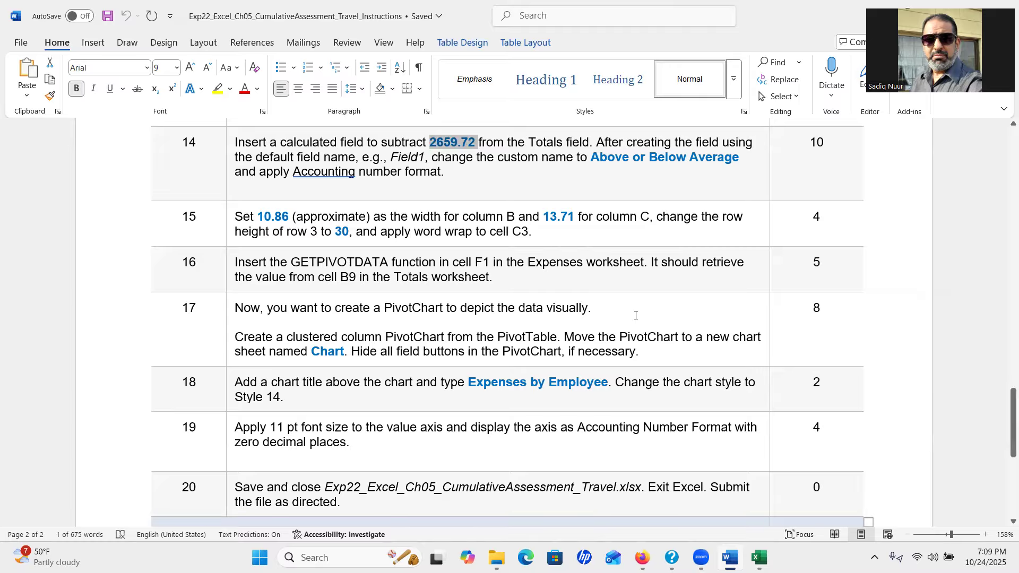
left_click(760, 557)
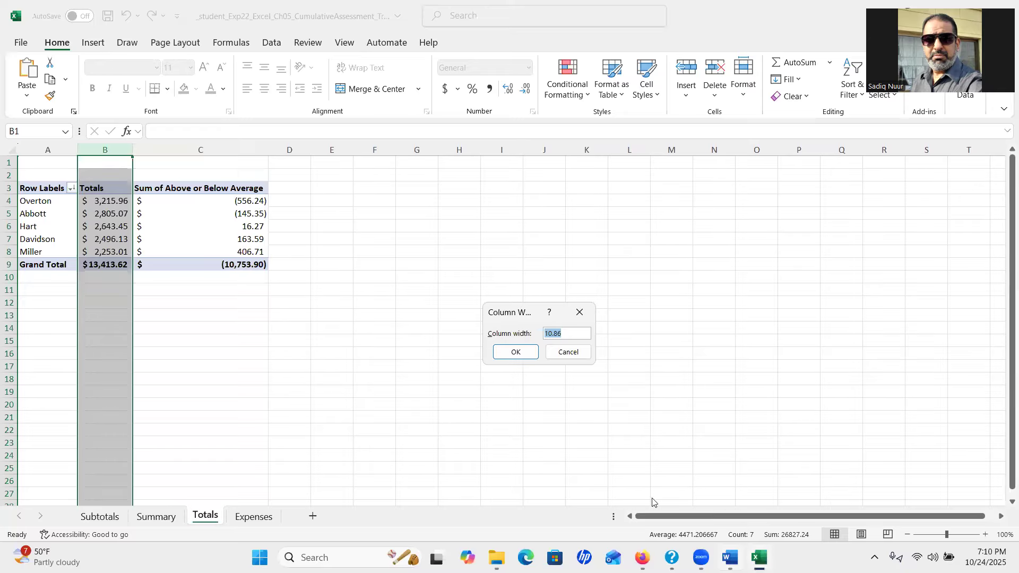
left_click(517, 352)
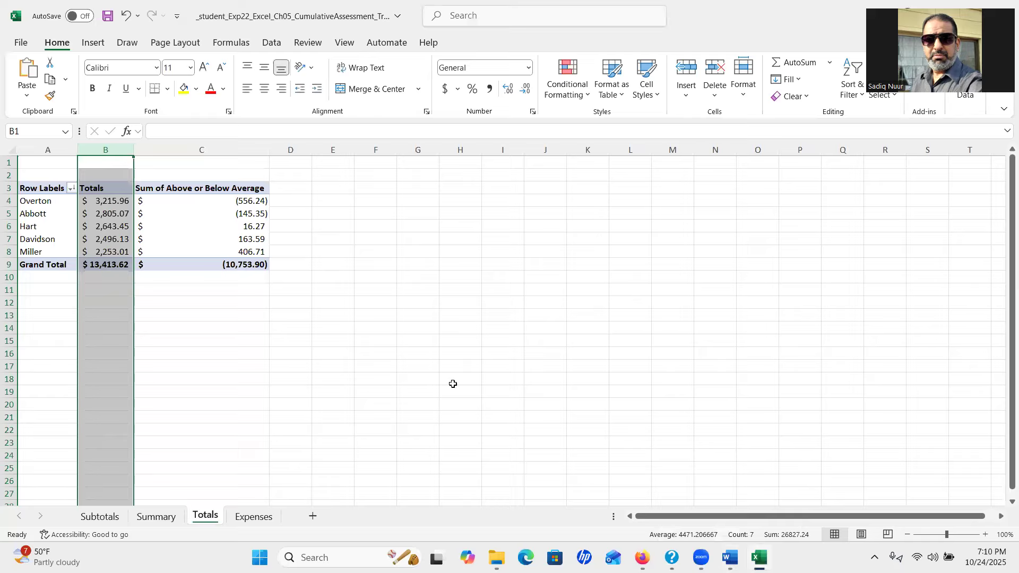
left_click(200, 146)
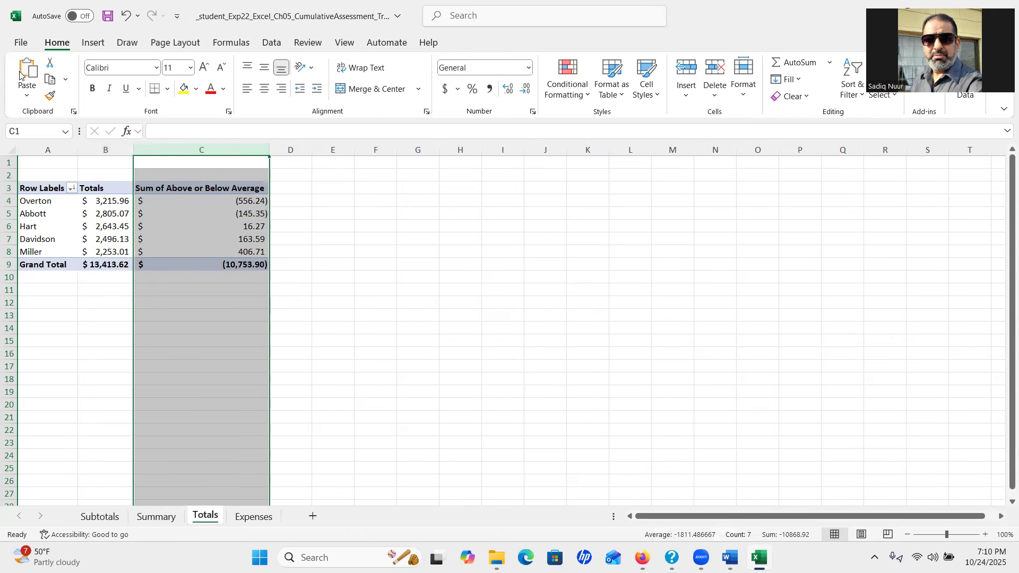
Set column C of the Totals sheet to a width of 13.71
key("ctrl")
key("ctrl")
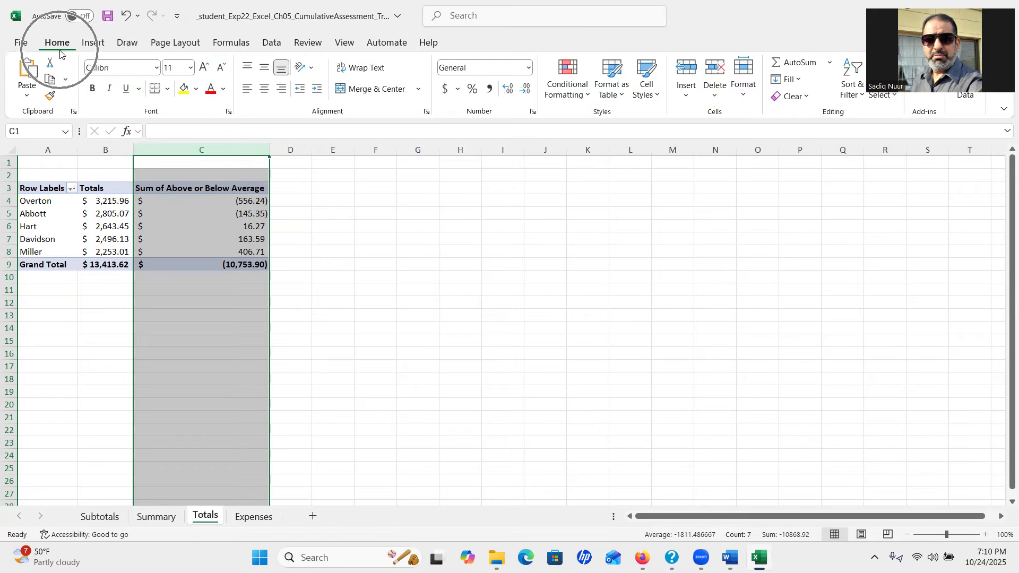
left_click(744, 101)
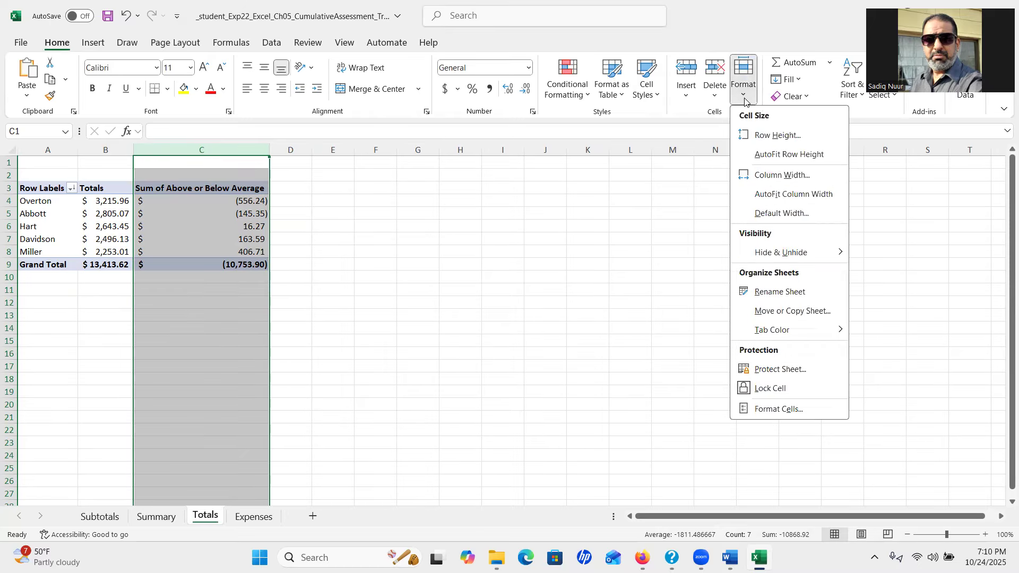
left_click(776, 180)
type("13.71")
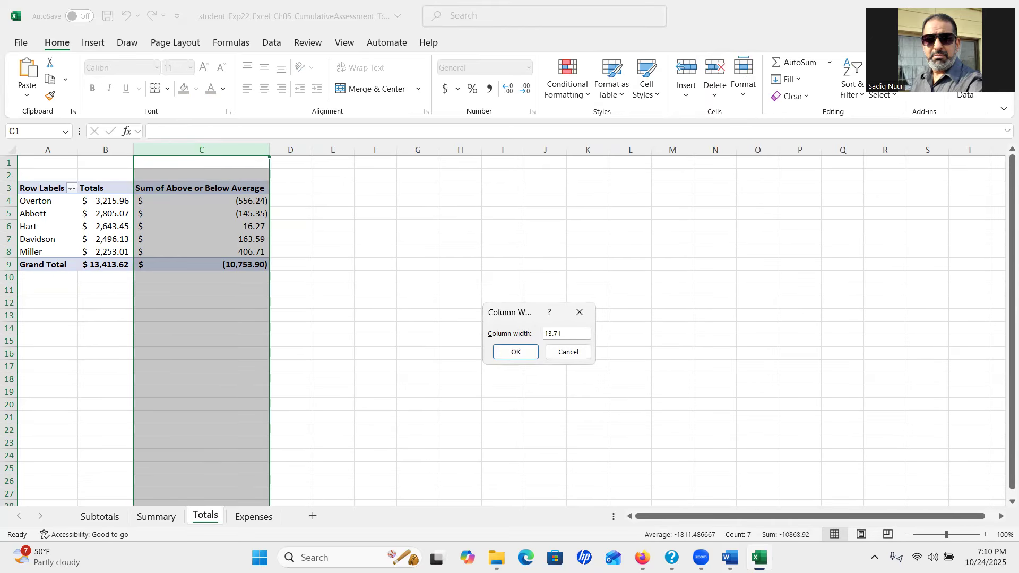
key("alt+Tab")
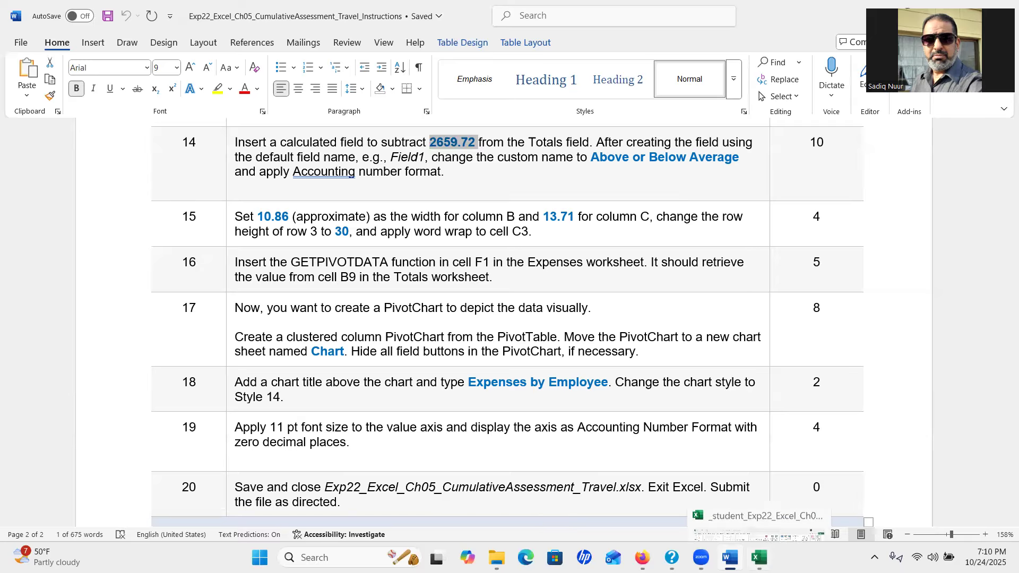
left_click(759, 557)
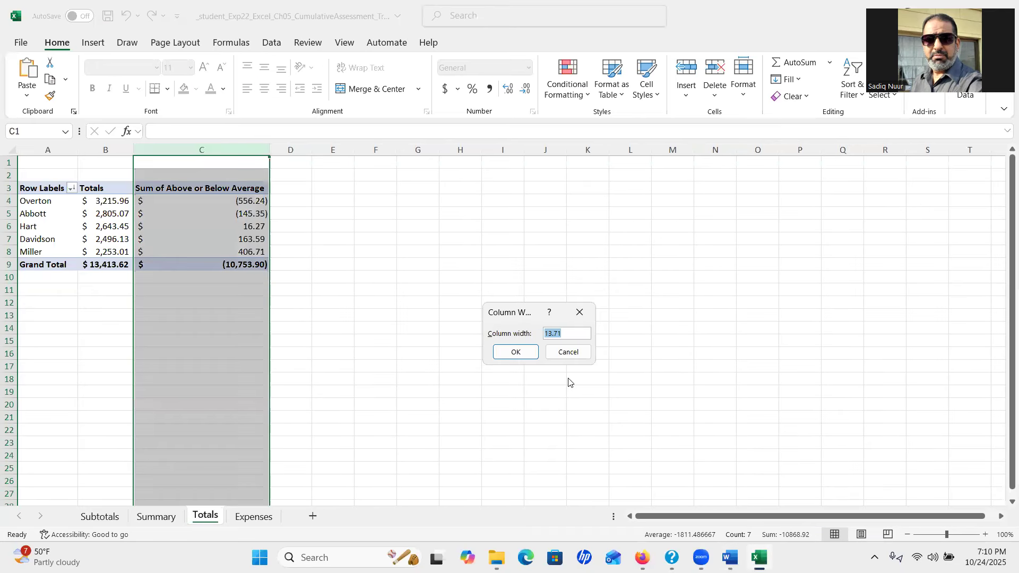
left_click(521, 349)
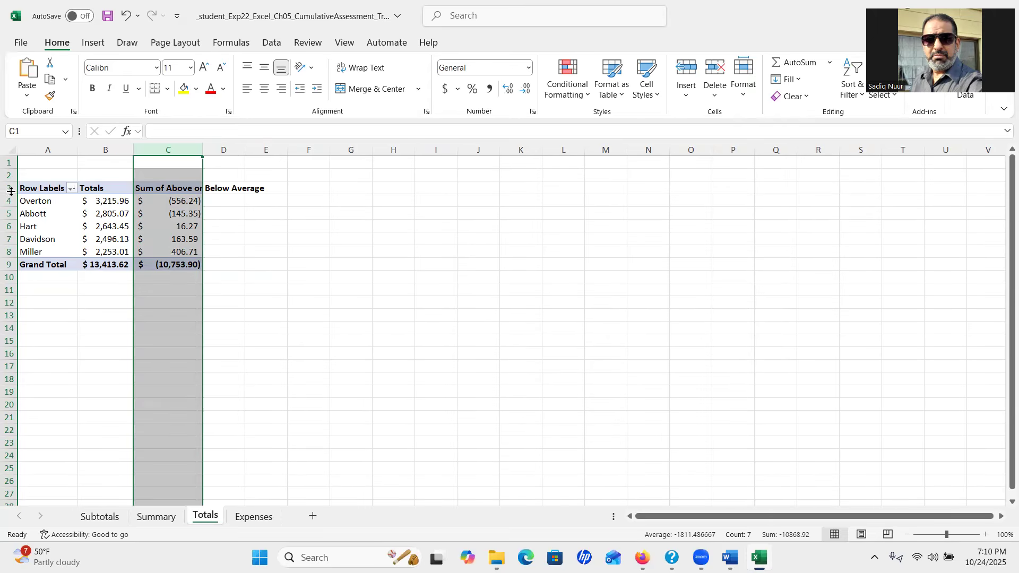
Make row 3 taller, about 30 points, and select the column C header cell
left_click_drag(10, 193, 13, 206)
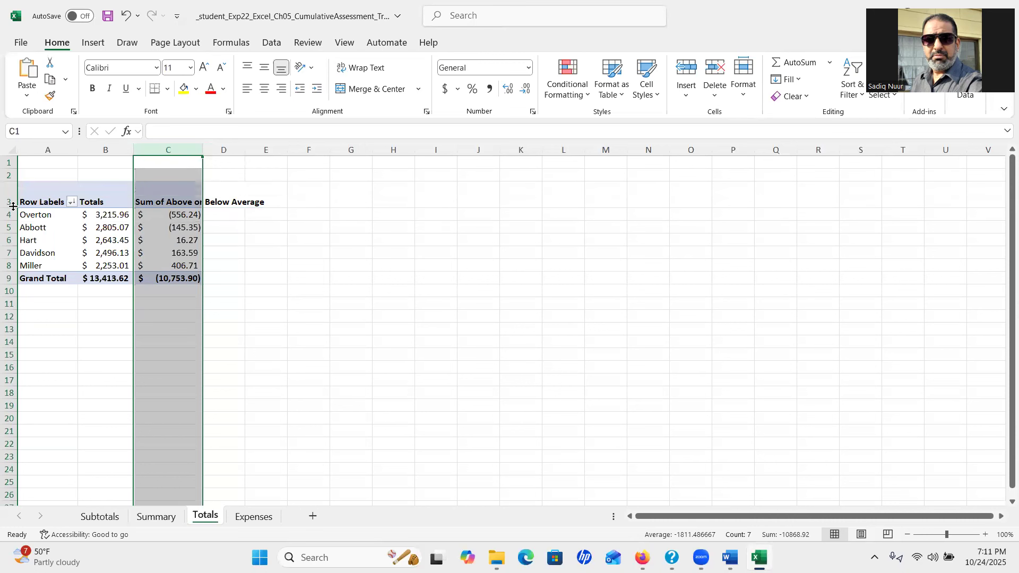
left_click(171, 200)
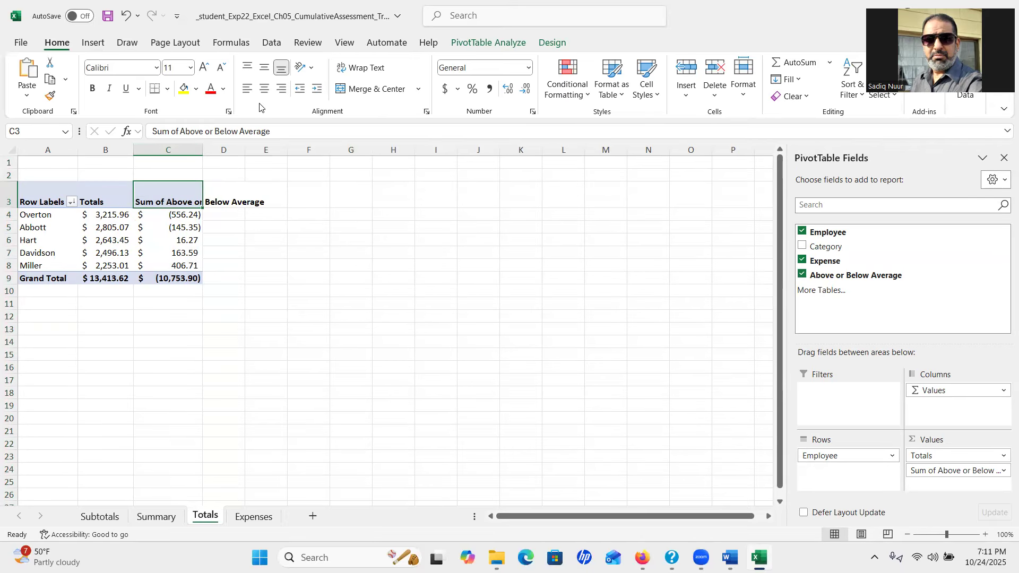
Wrap the C3 header text and try removing 'Sum of' from its name, which Excel rejects
key("ctrl")
left_click(362, 69)
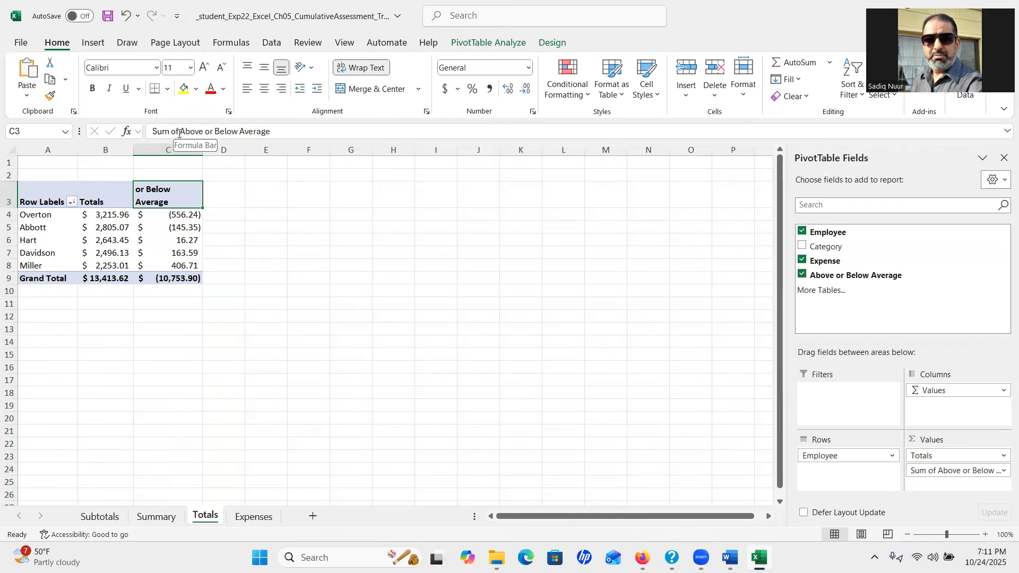
left_click_drag(181, 133, 151, 132)
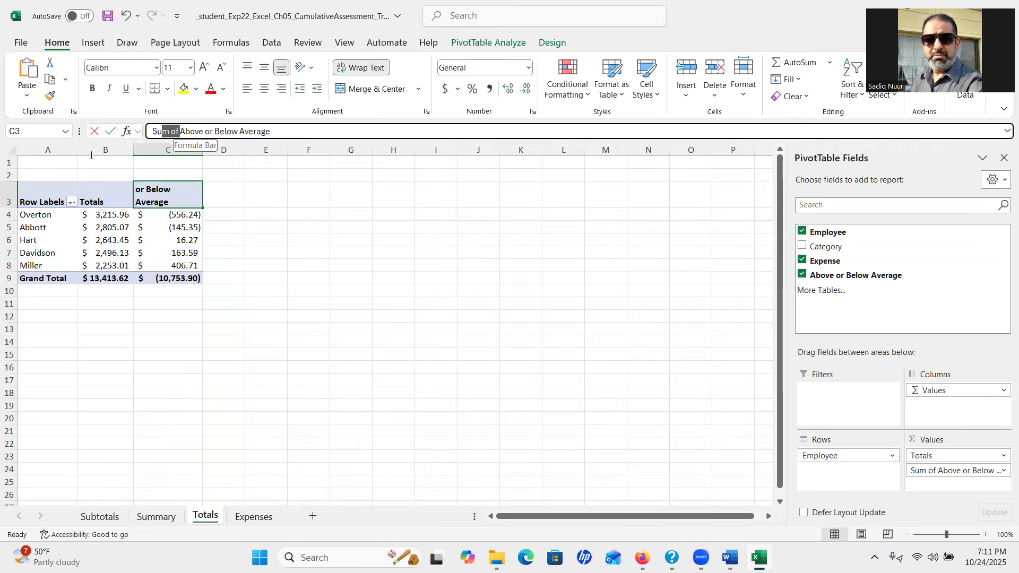
key("BackSpace")
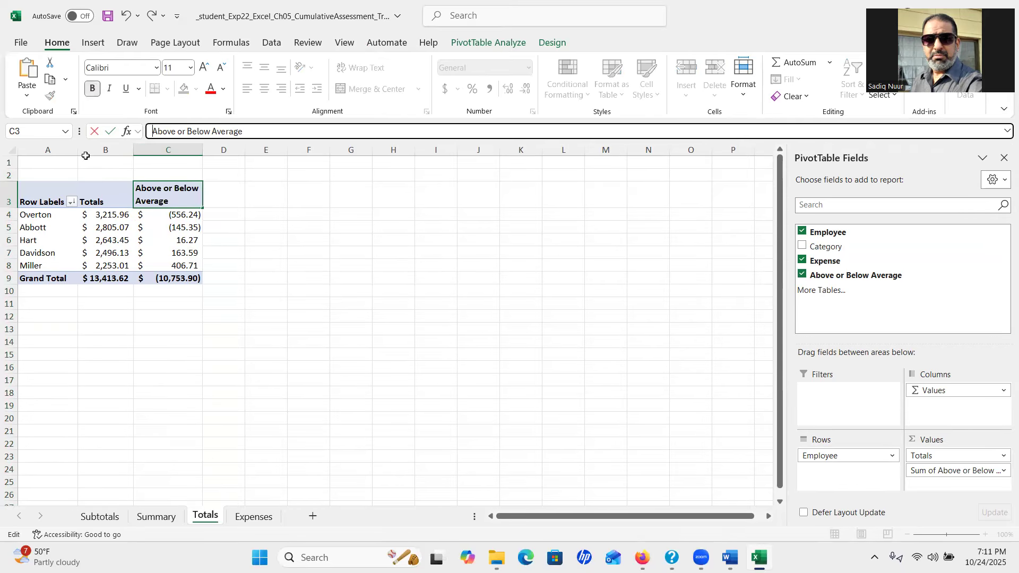
key("Return")
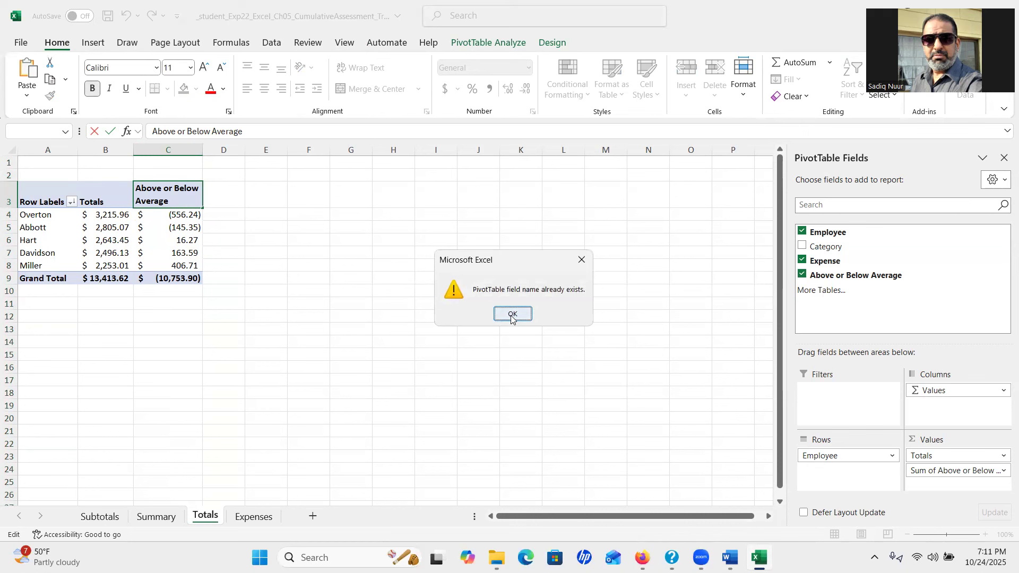
left_click(512, 314)
key("Return")
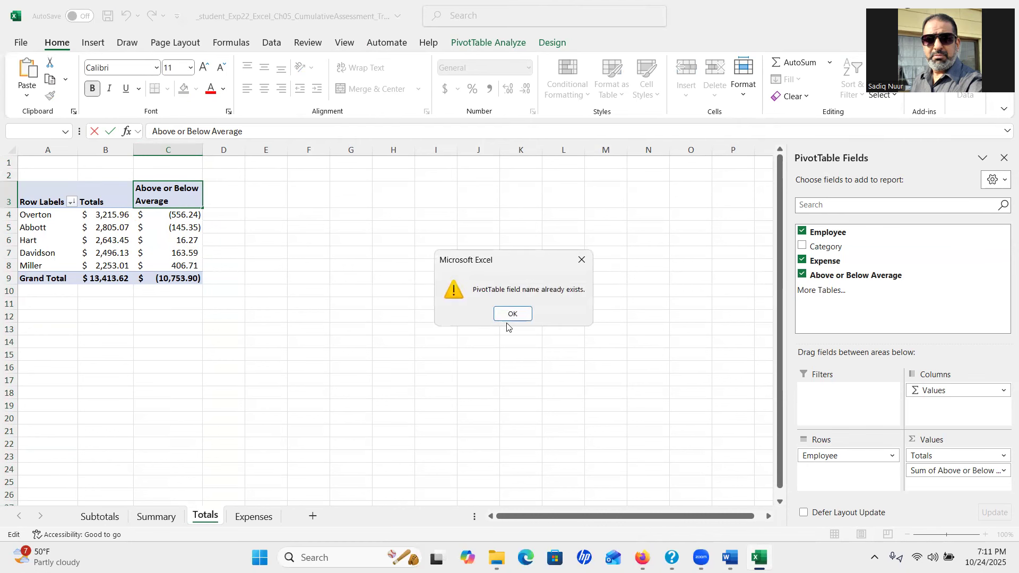
left_click(512, 314)
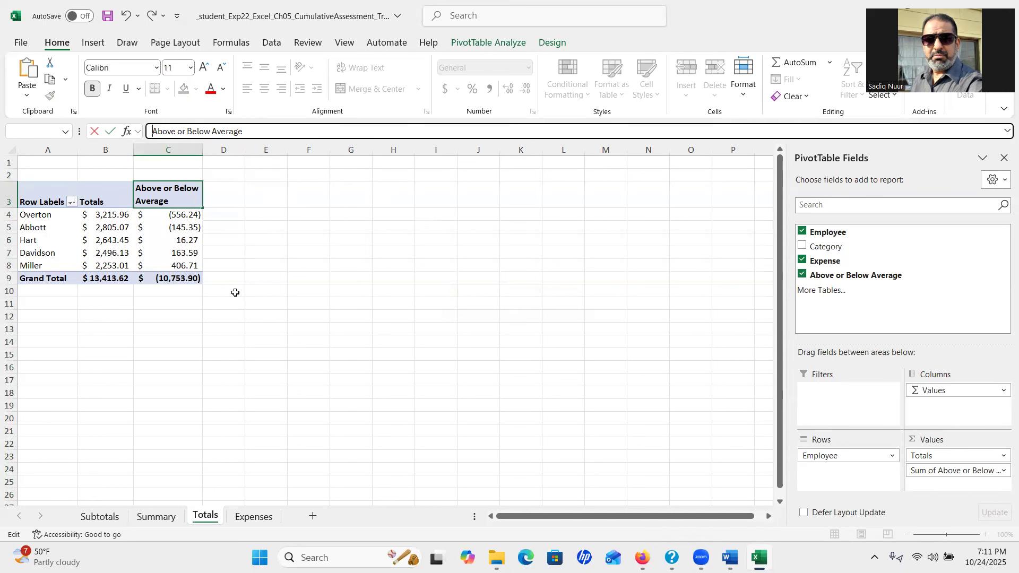
left_click(174, 202)
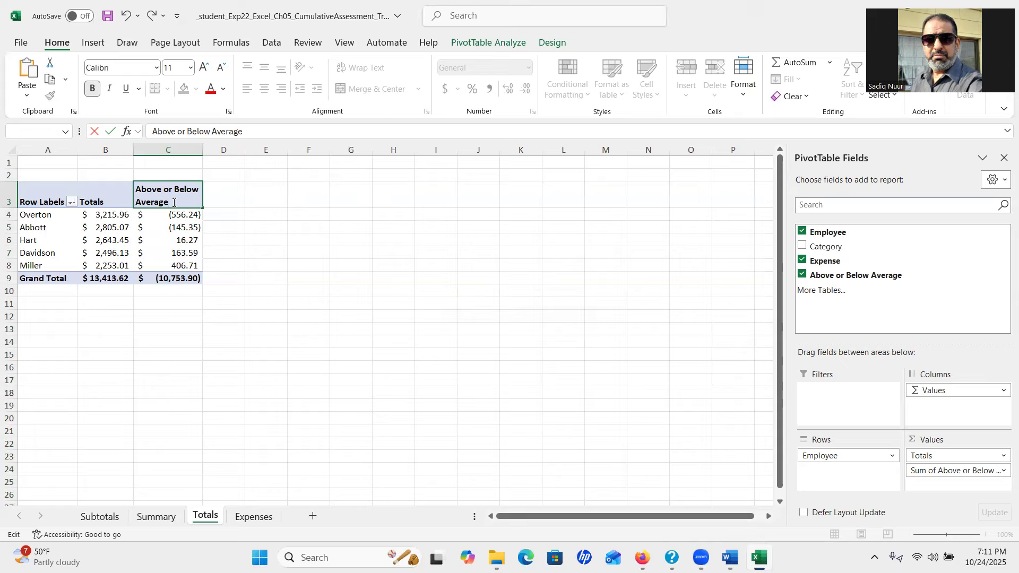
key("Return")
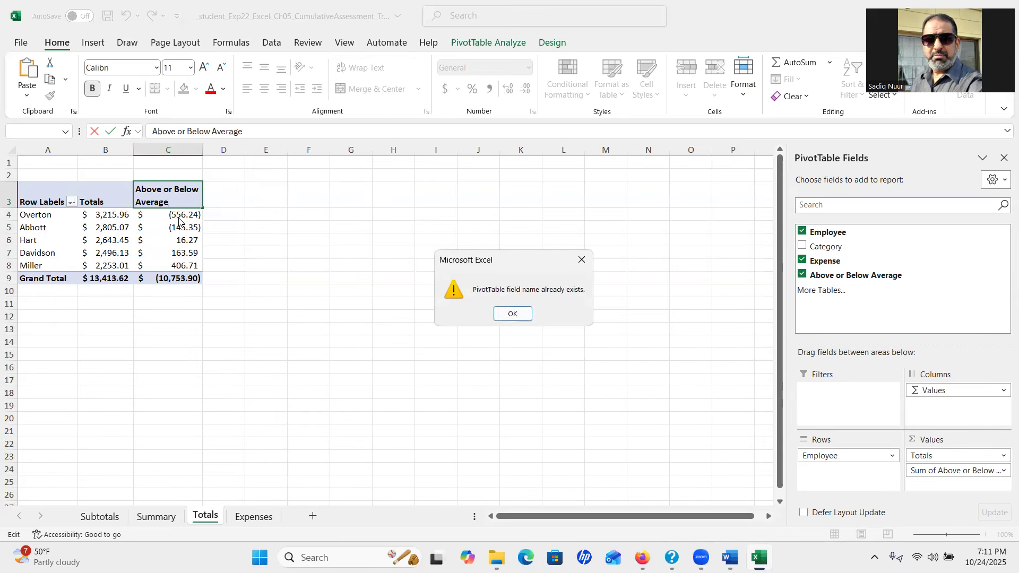
left_click(511, 314)
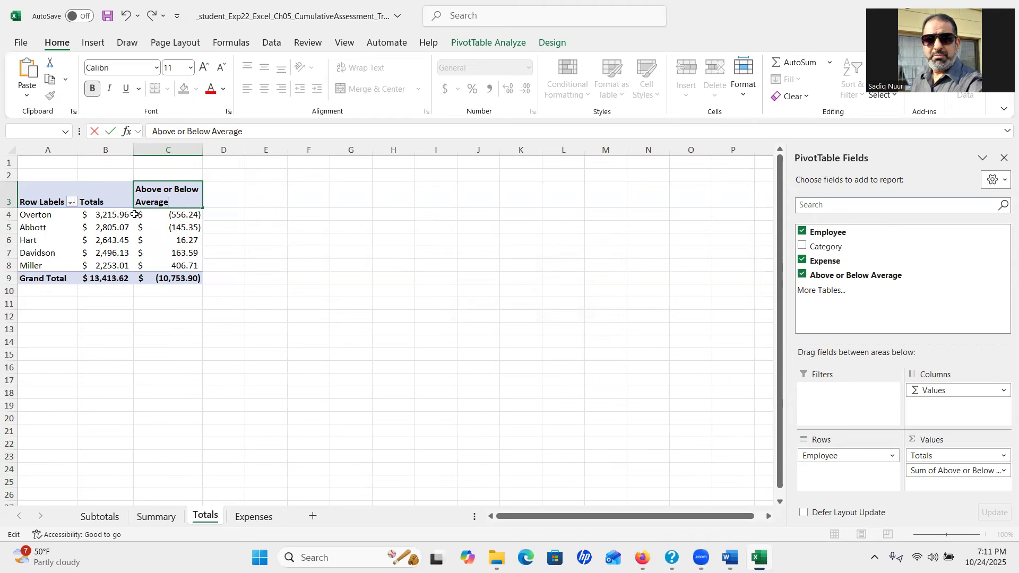
key("Escape")
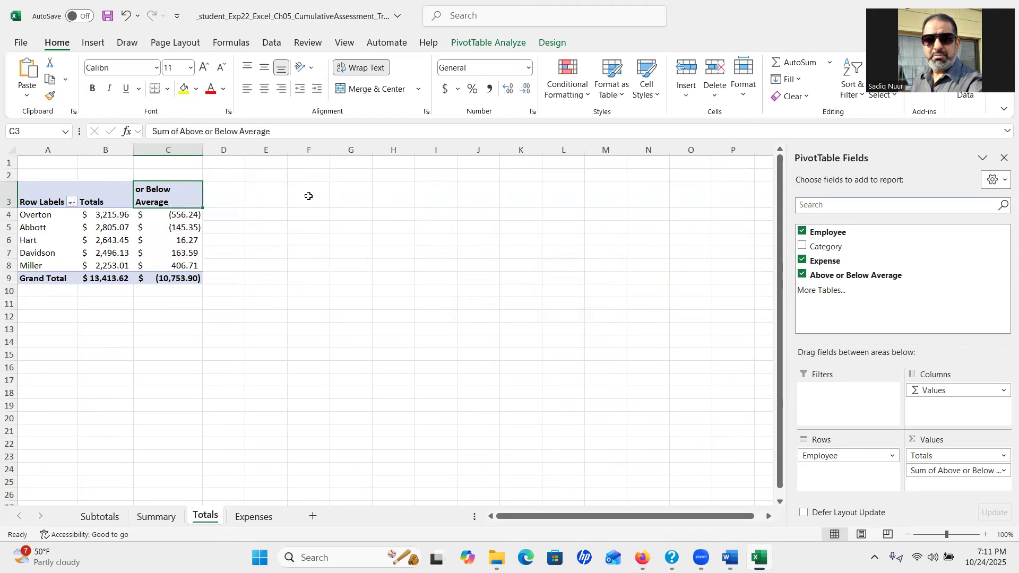
Keep wrap text on for the C3 header and check the column C values
left_click(360, 68)
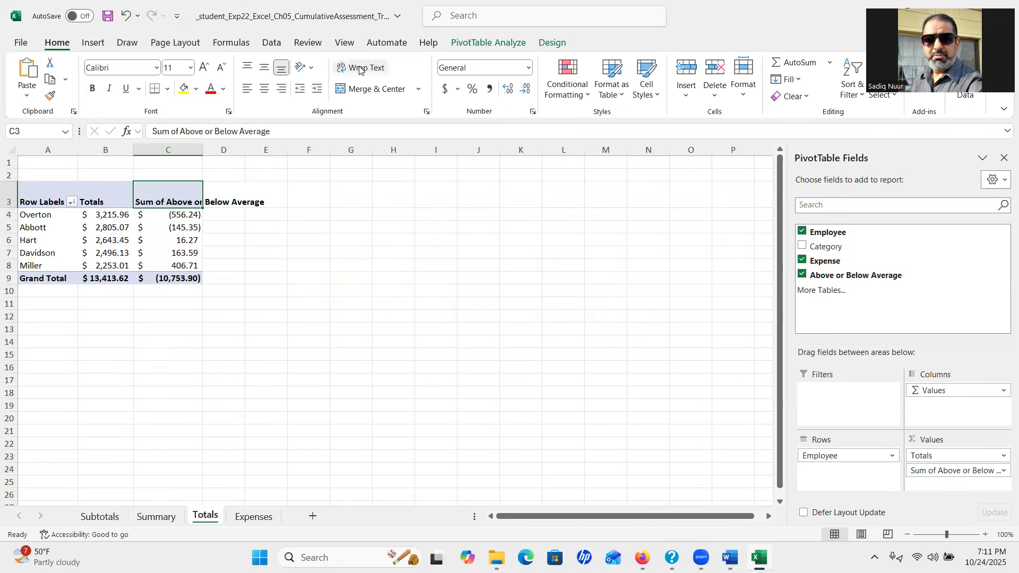
left_click(359, 69)
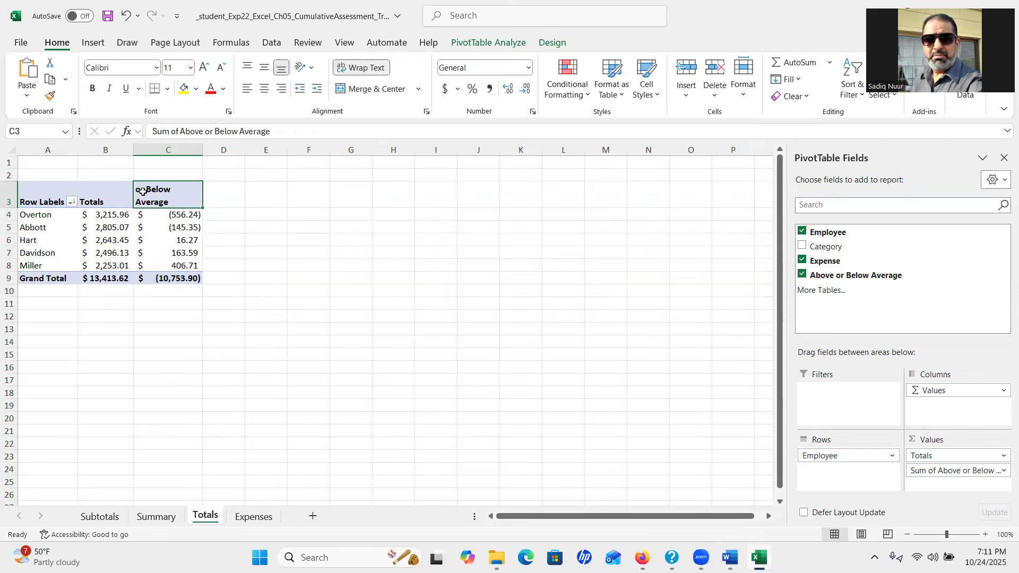
left_click(168, 216)
left_click(143, 198)
left_click(175, 223)
left_click(175, 214)
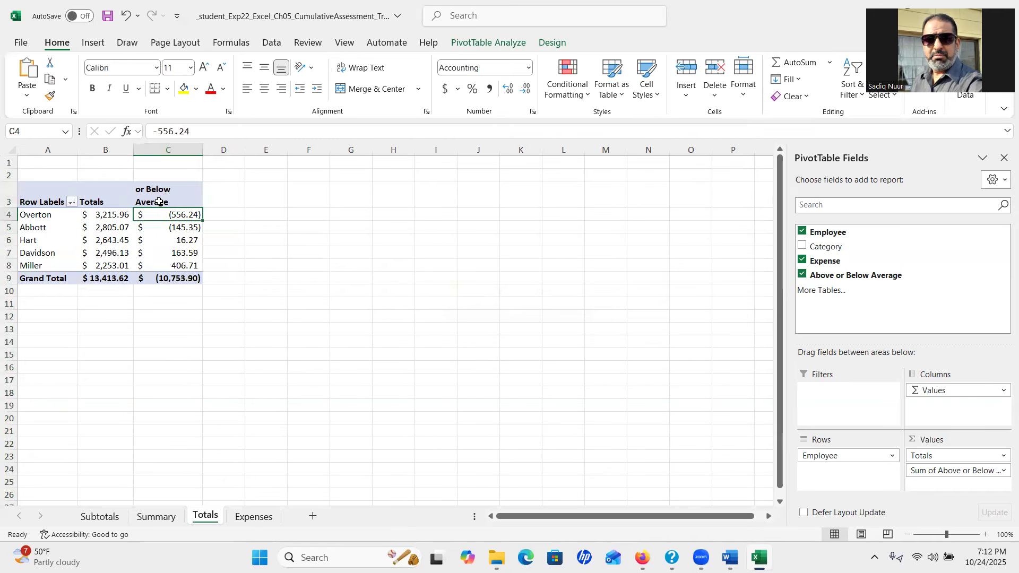
Rename the column C value field to 'Above or Below Average' in Value Field Settings
double_click(161, 200)
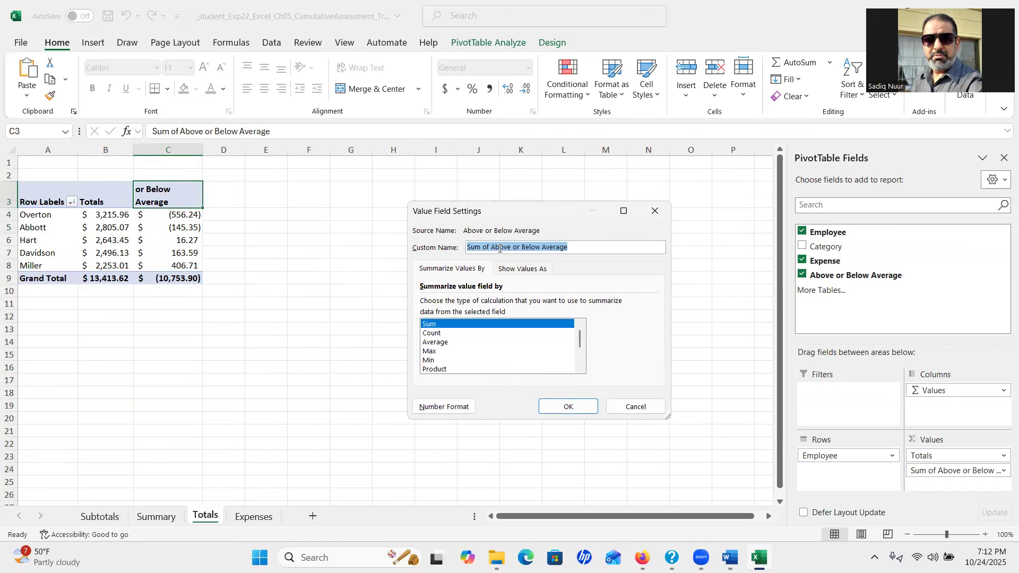
left_click_drag(490, 244, 348, 266)
key("BackSpace")
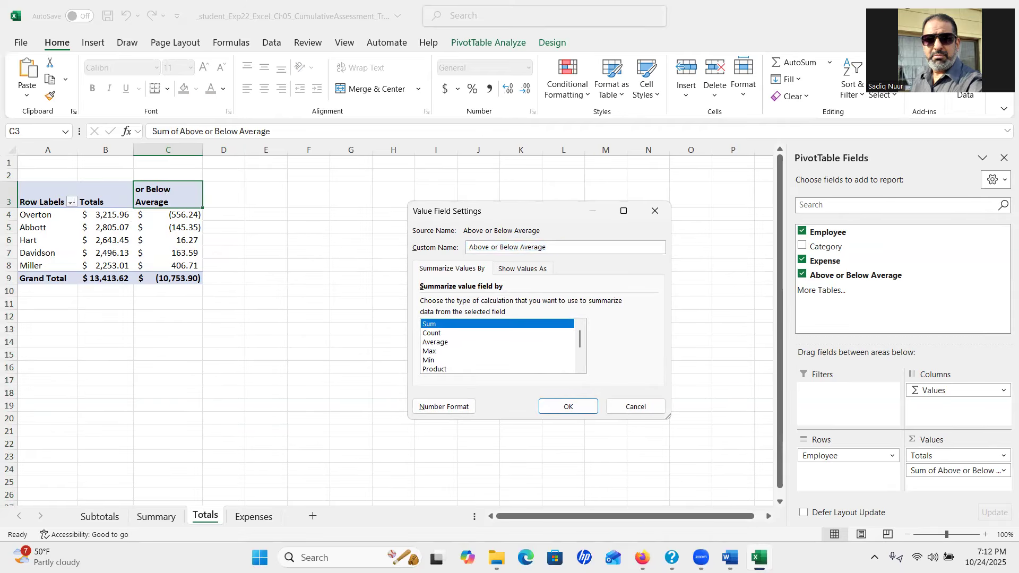
left_click(569, 406)
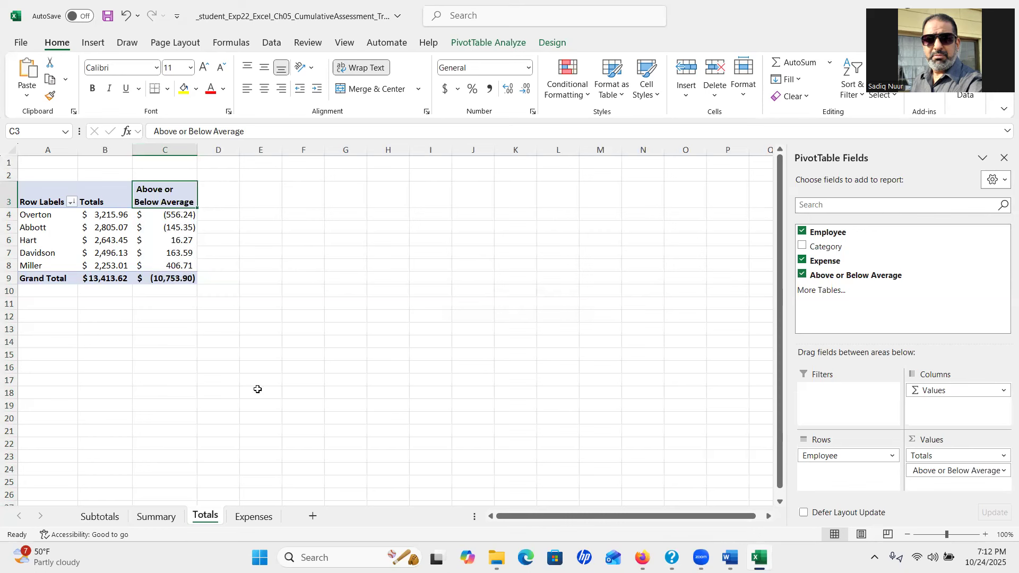
Confirm the new field name in Value Field Settings and bring up the Word instructions
double_click(170, 200)
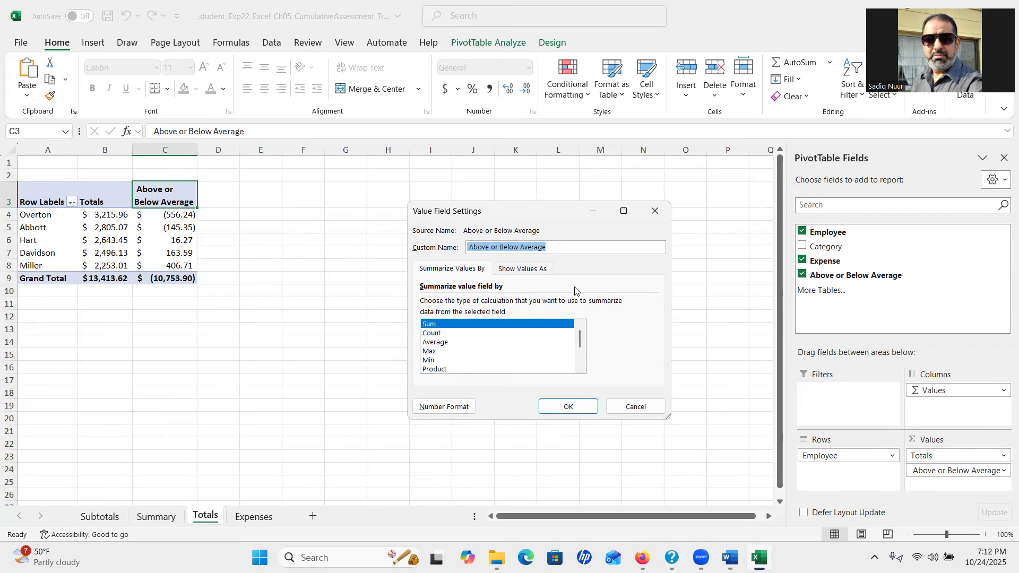
left_click(631, 407)
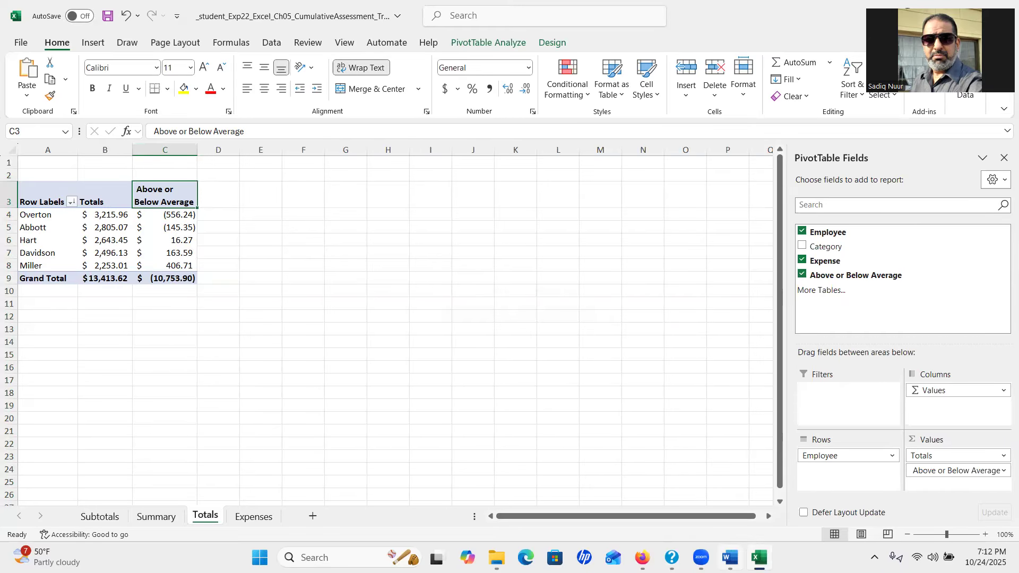
left_click(731, 557)
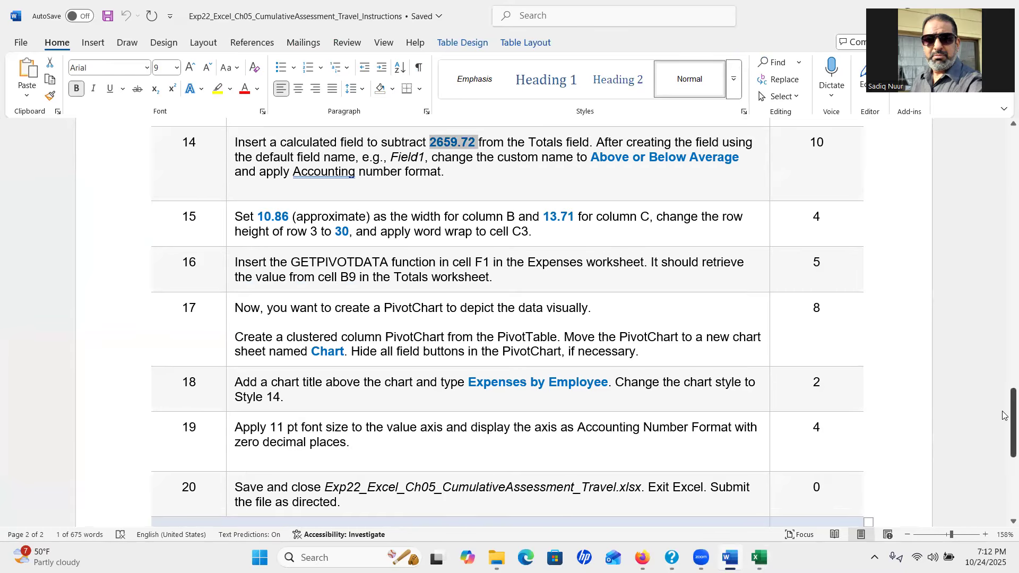
Read steps 16–20 in the Word instructions and return to Excel's Totals sheet
left_click_drag(1010, 416, 1005, 439)
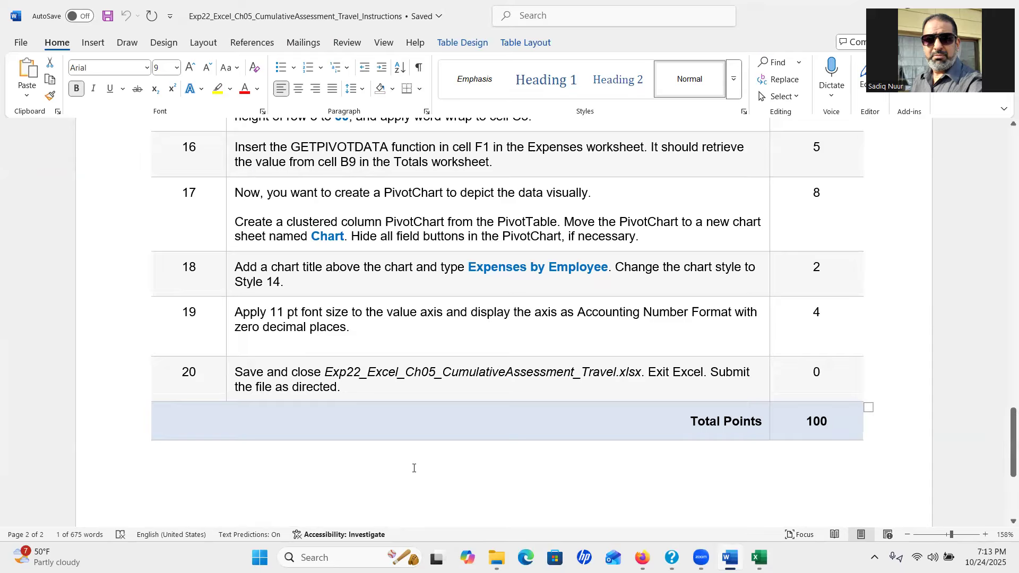
left_click(759, 557)
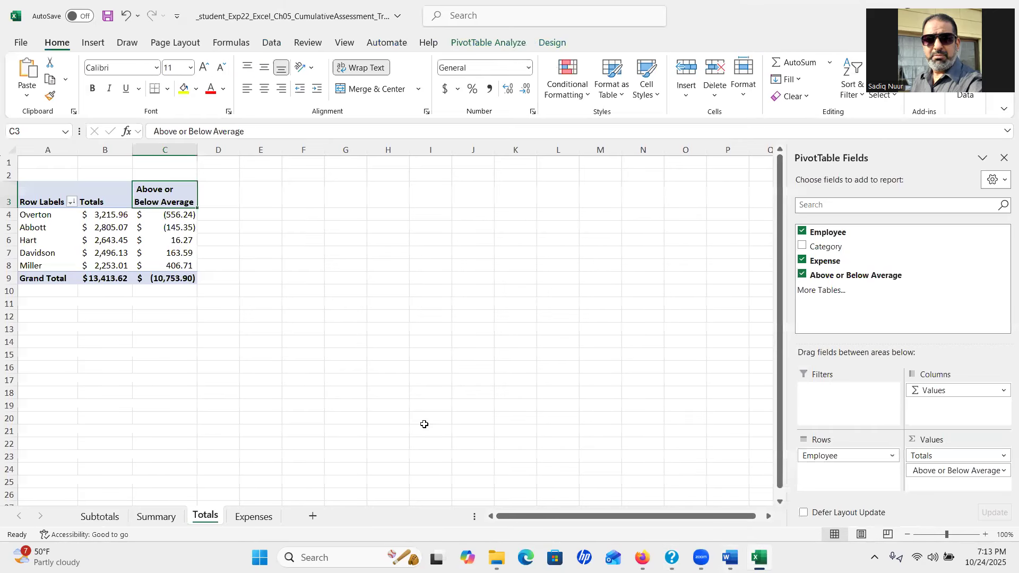
Enter a GETPIVOTDATA formula in Expenses F1 referencing the Totals grand total, $13,413.62
left_click(252, 516)
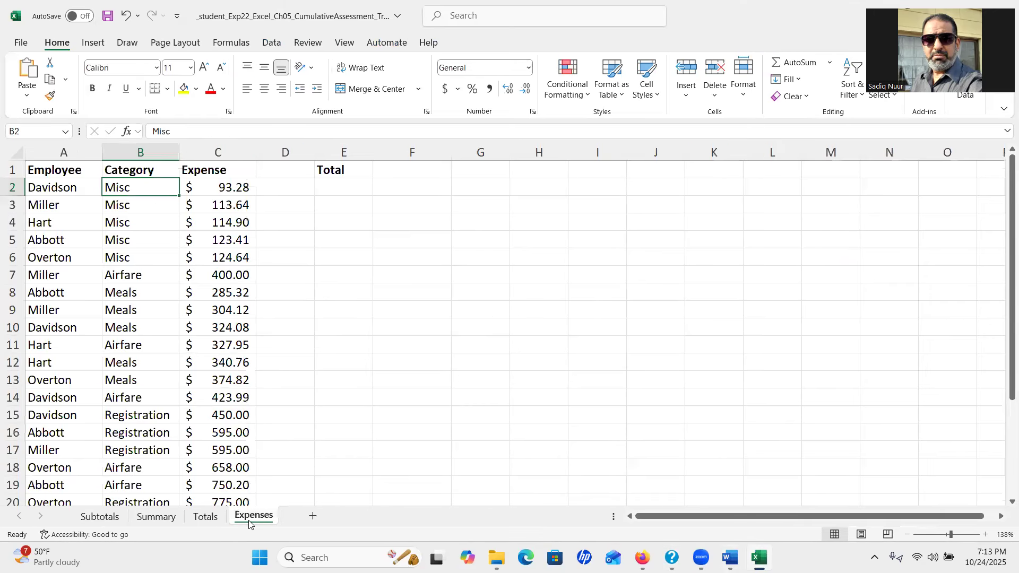
left_click(416, 175)
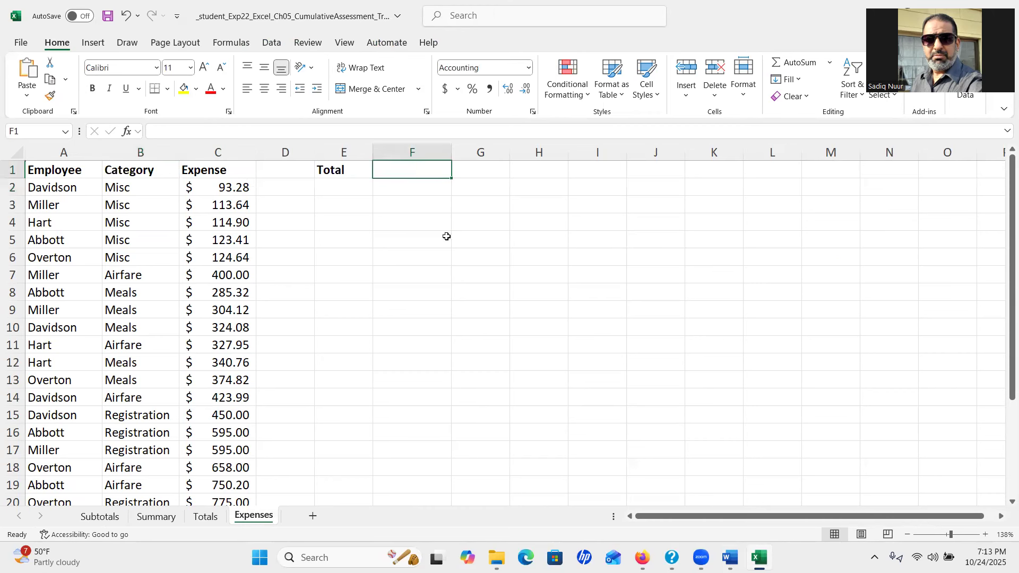
type("=")
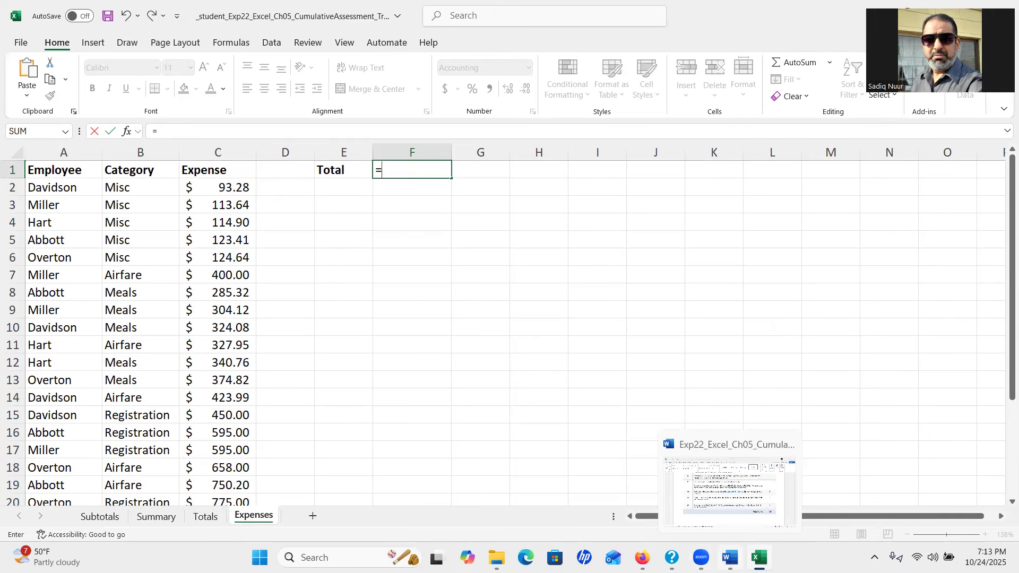
left_click(730, 557)
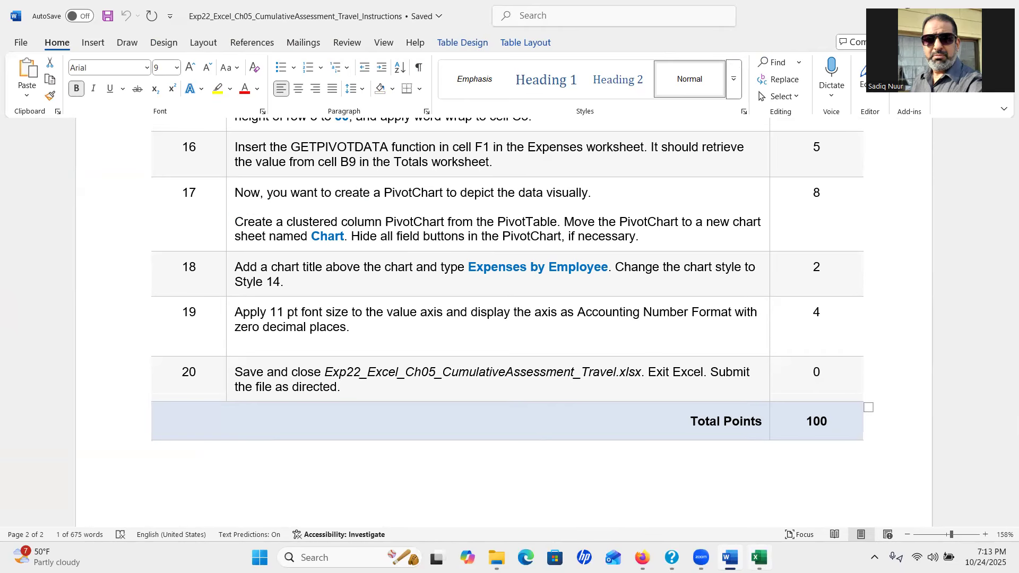
left_click(759, 558)
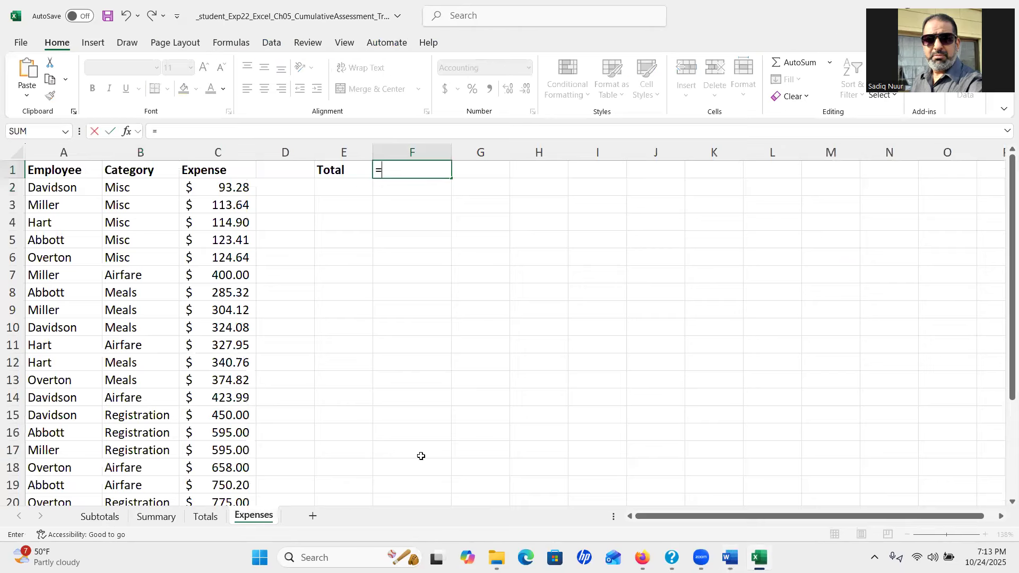
left_click(207, 519)
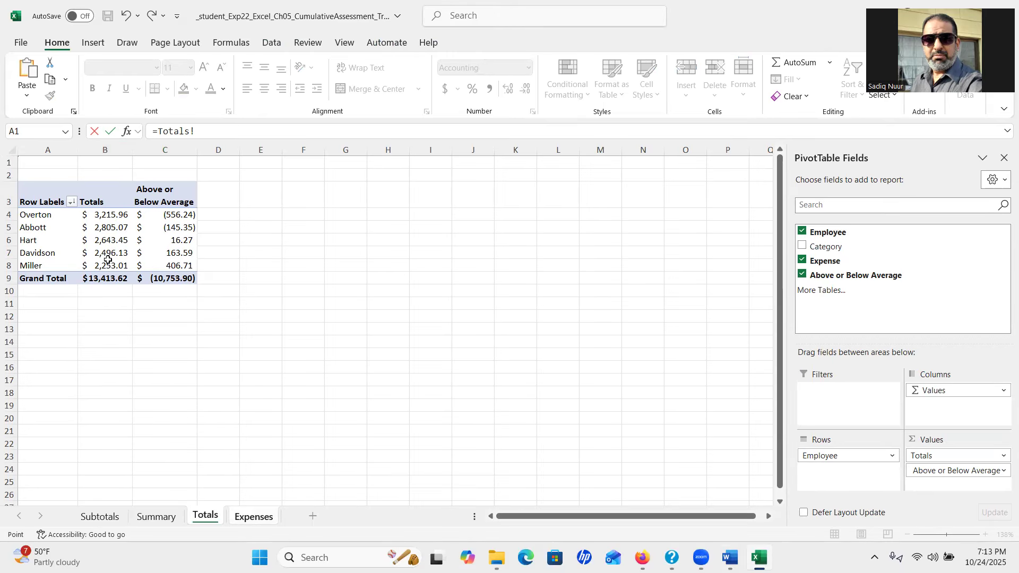
left_click(107, 282)
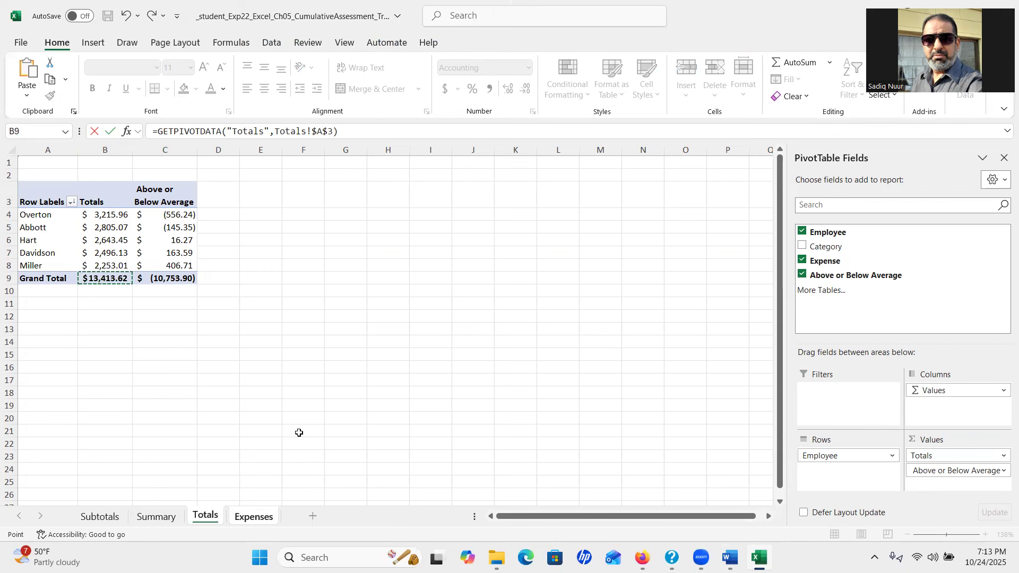
key("Return")
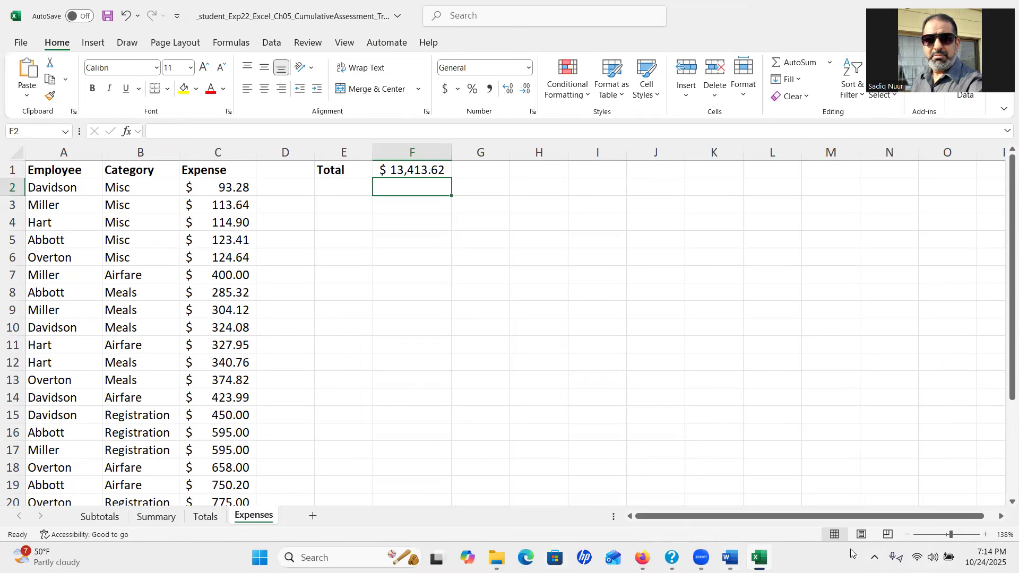
left_click(730, 557)
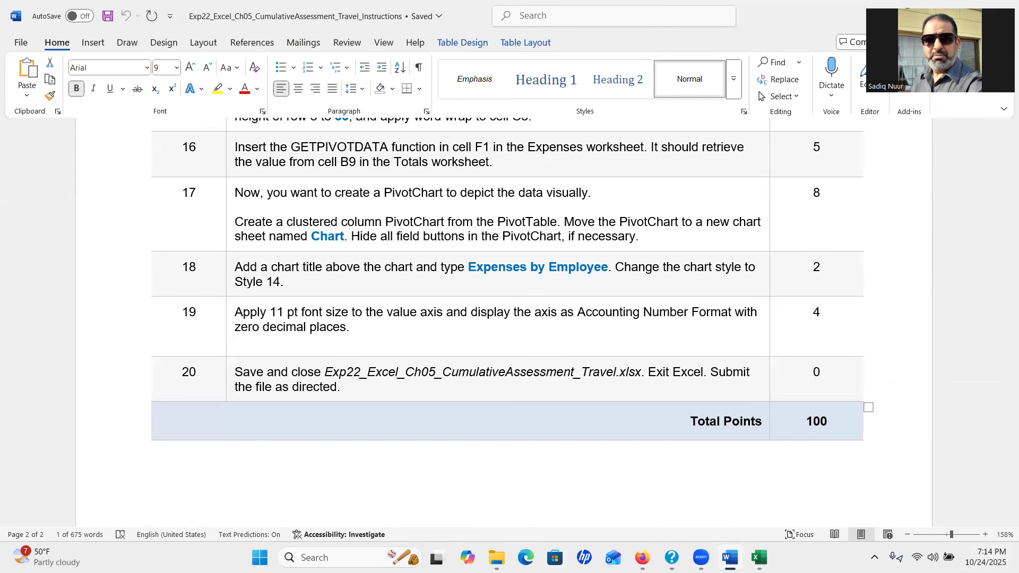
Review the PivotChart instructions at step 17 in Word, then return to Excel's Expenses sheet
left_click_drag(1005, 445, 1005, 454)
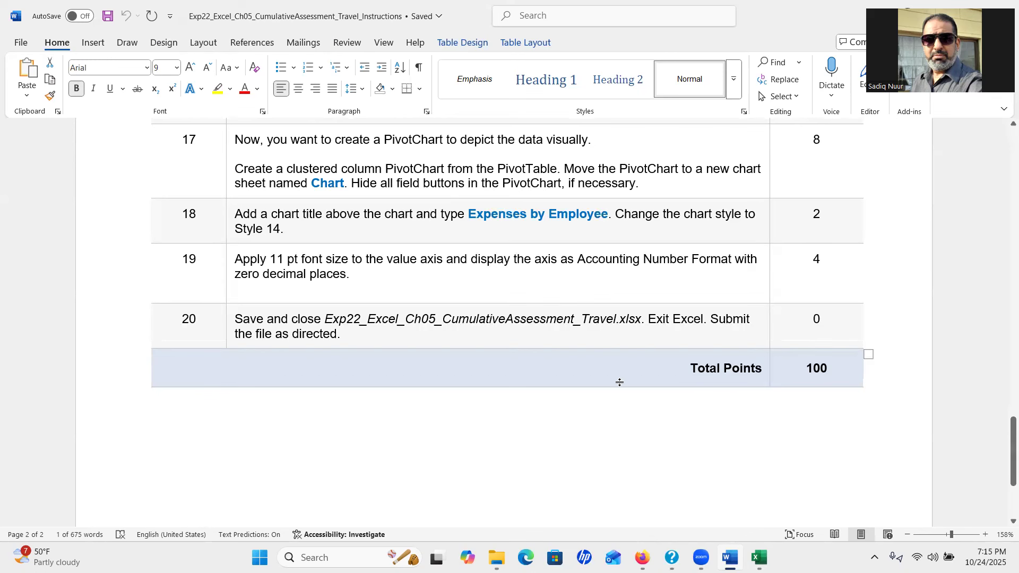
left_click(759, 558)
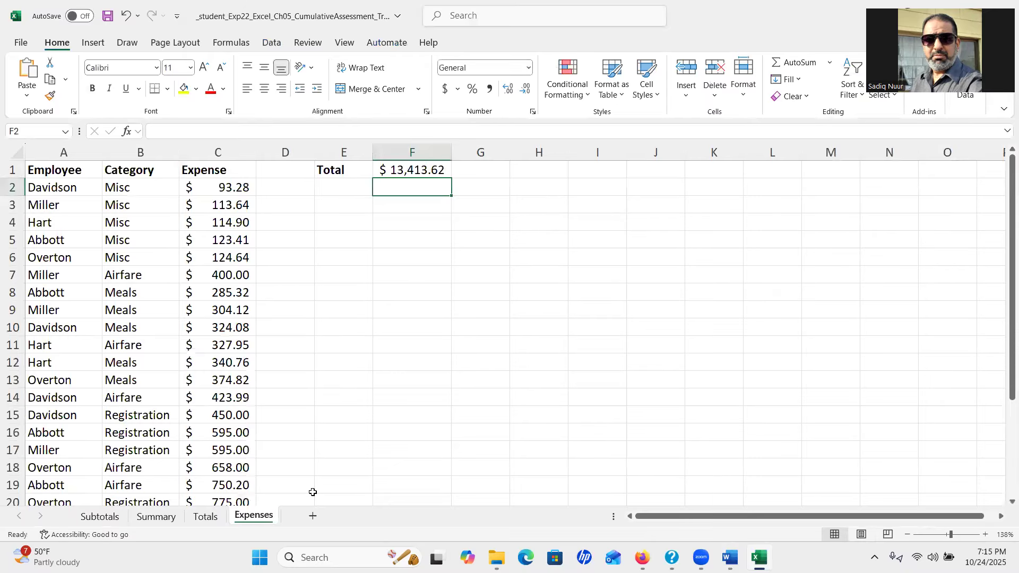
Select cell B4 in the Totals sheet's PivotTable, then bring the Word instructions forward
left_click(204, 516)
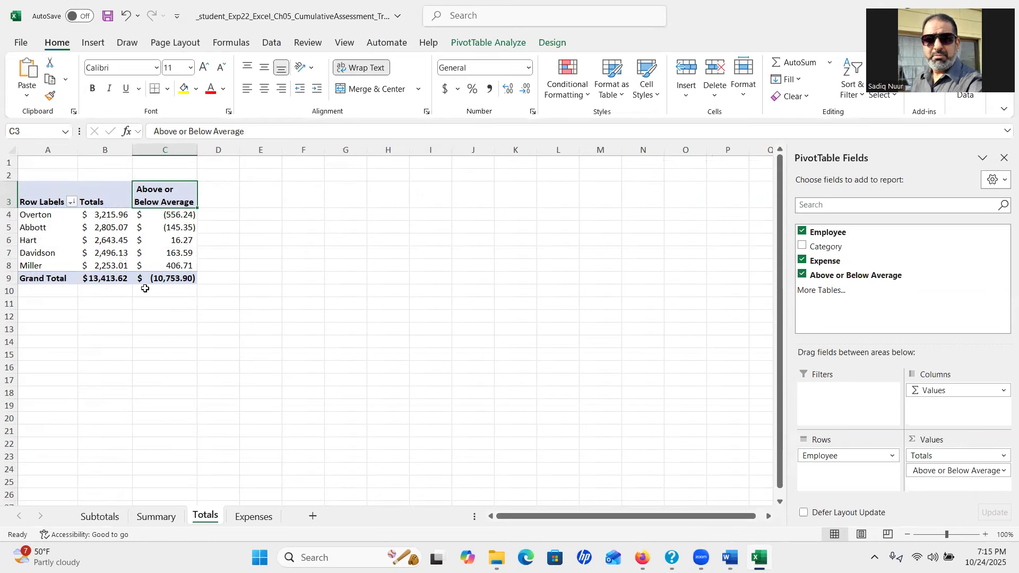
mouse_move(121, 252)
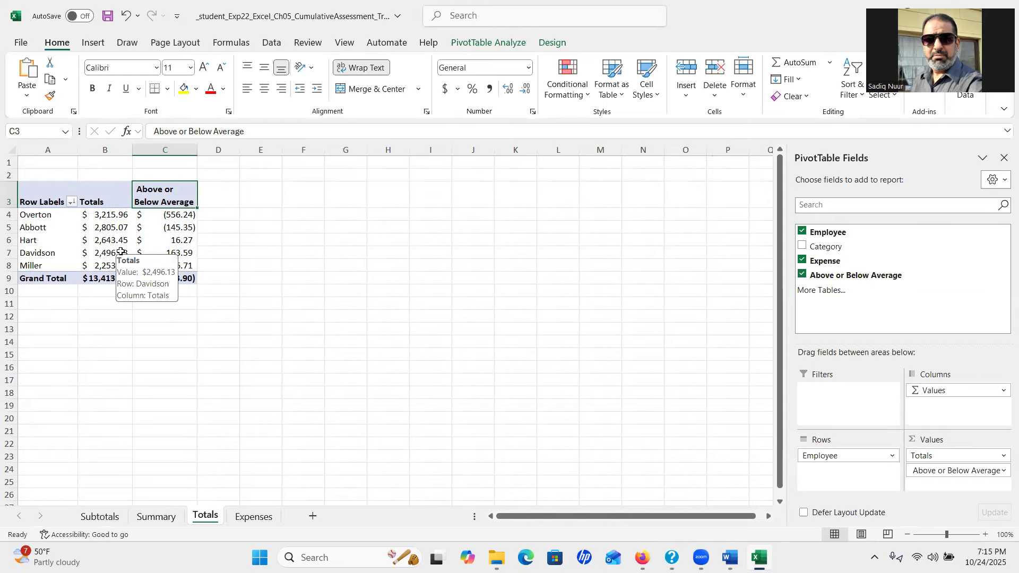
mouse_move(111, 218)
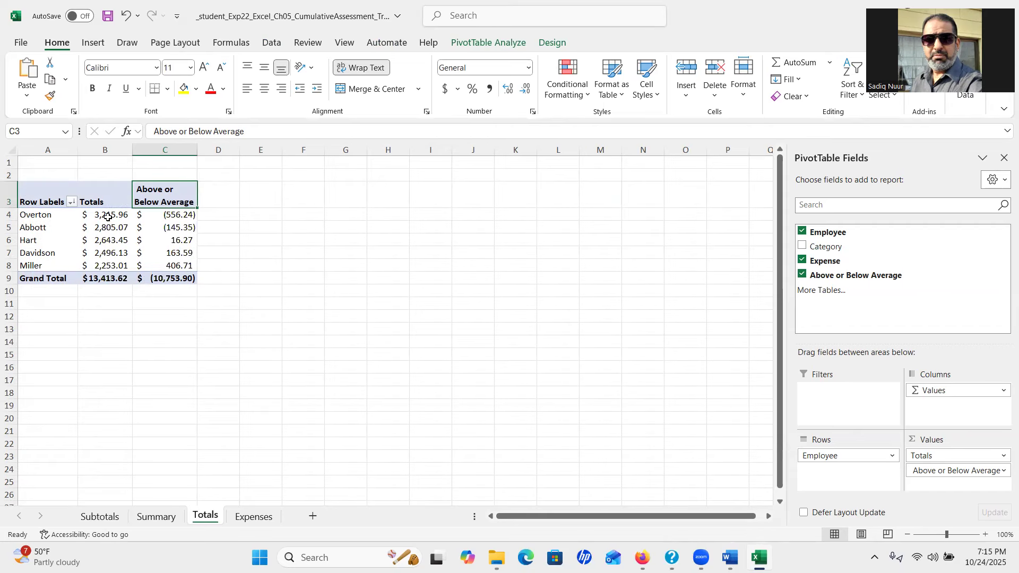
left_click(108, 218)
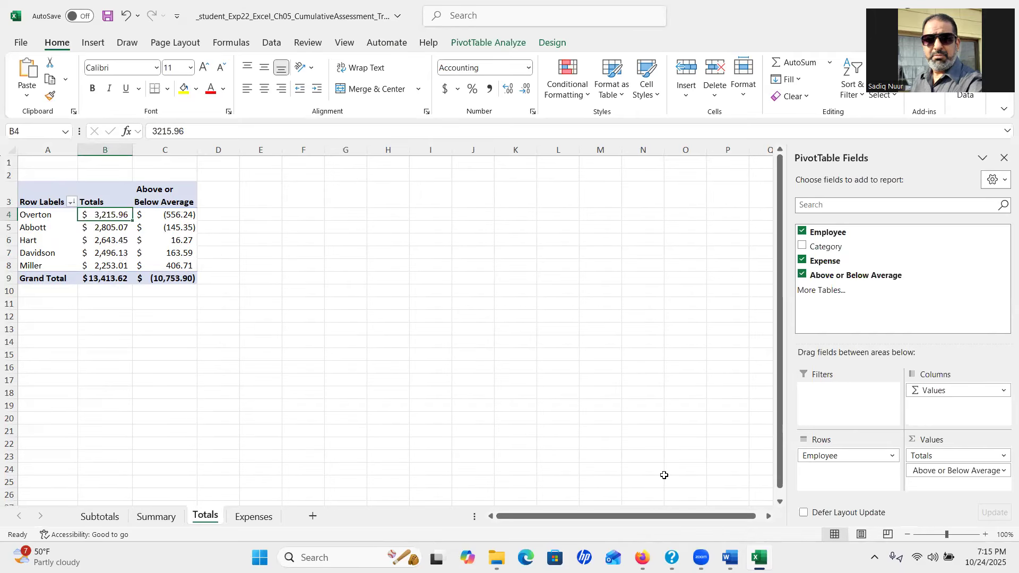
left_click(731, 558)
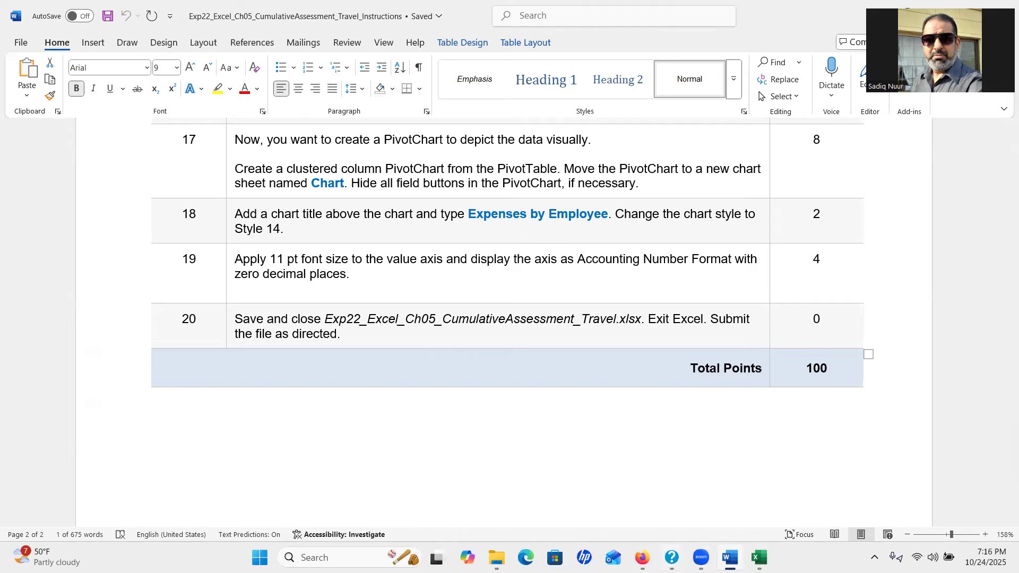
Insert a Clustered Column PivotChart from the Totals PivotTable
left_click(760, 558)
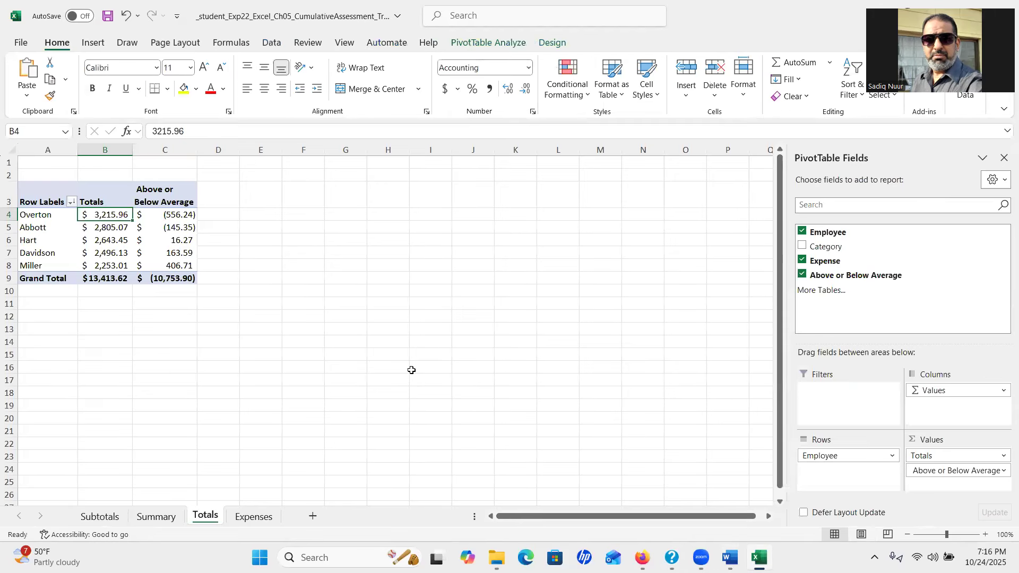
left_click(93, 43)
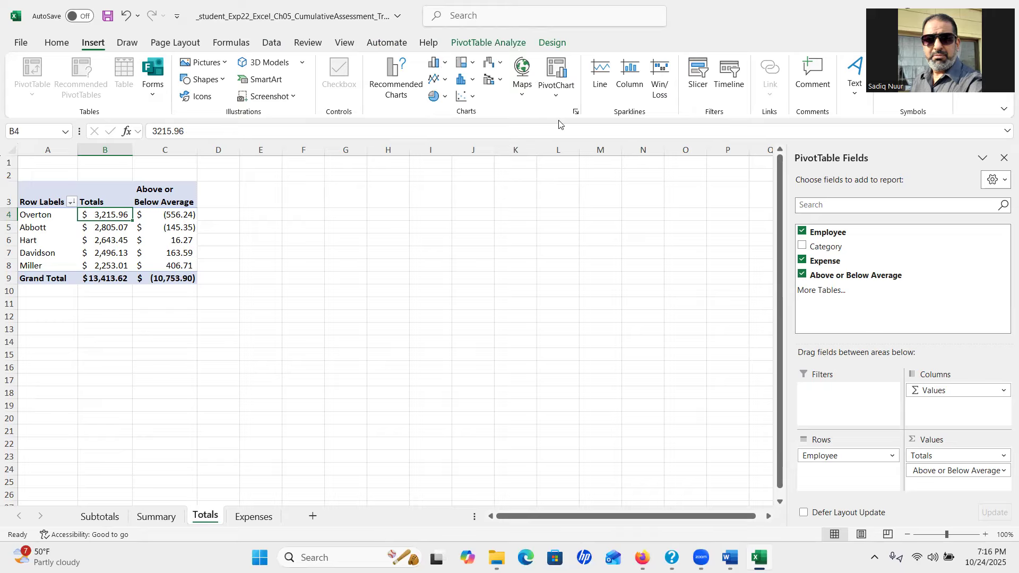
left_click(556, 73)
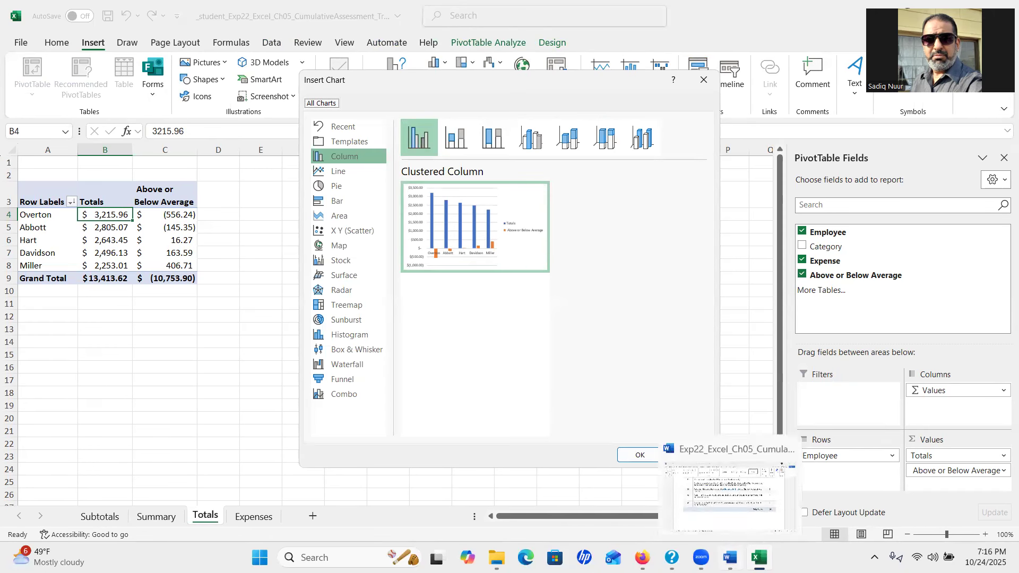
left_click(730, 558)
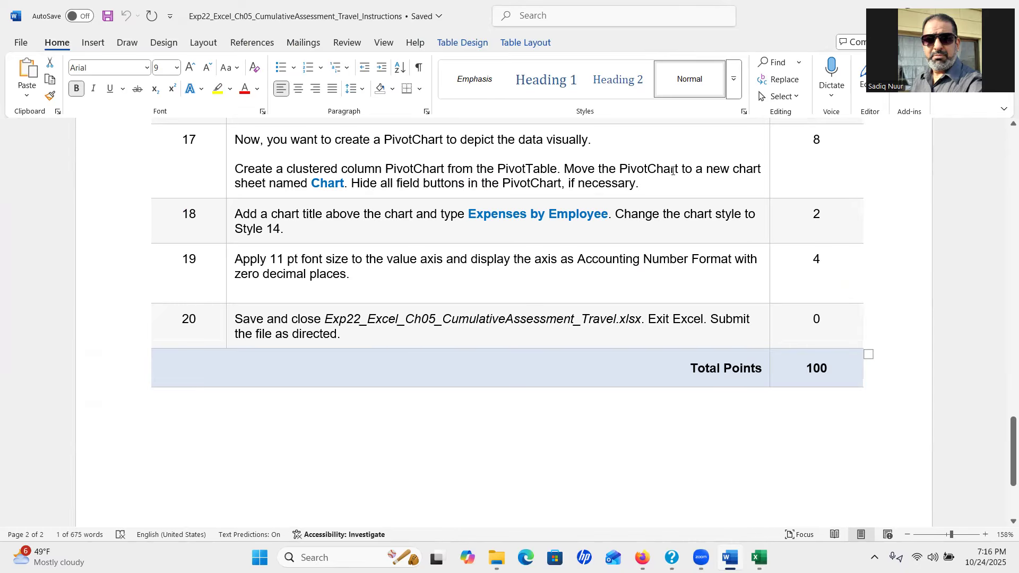
left_click(759, 558)
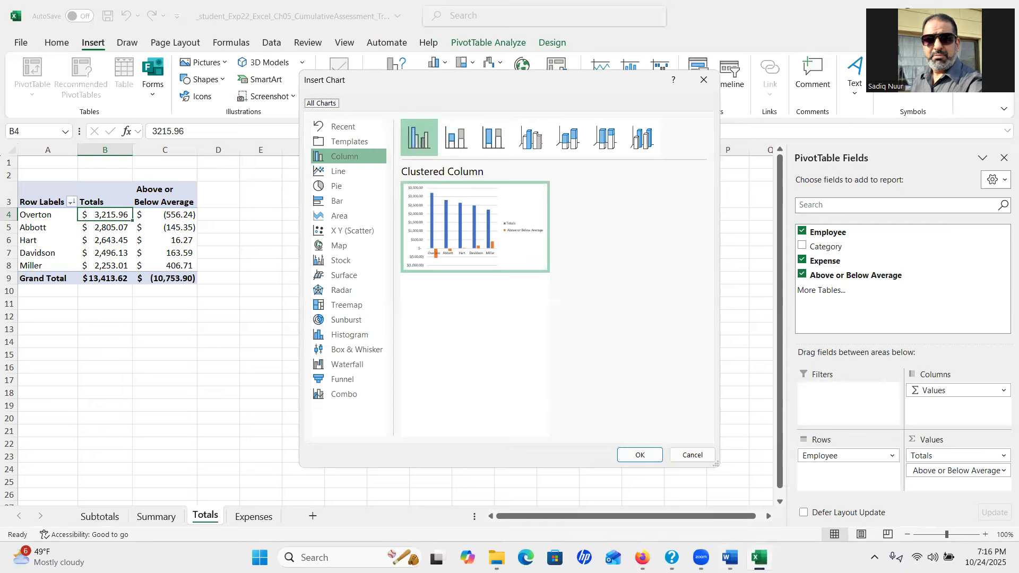
left_click(639, 456)
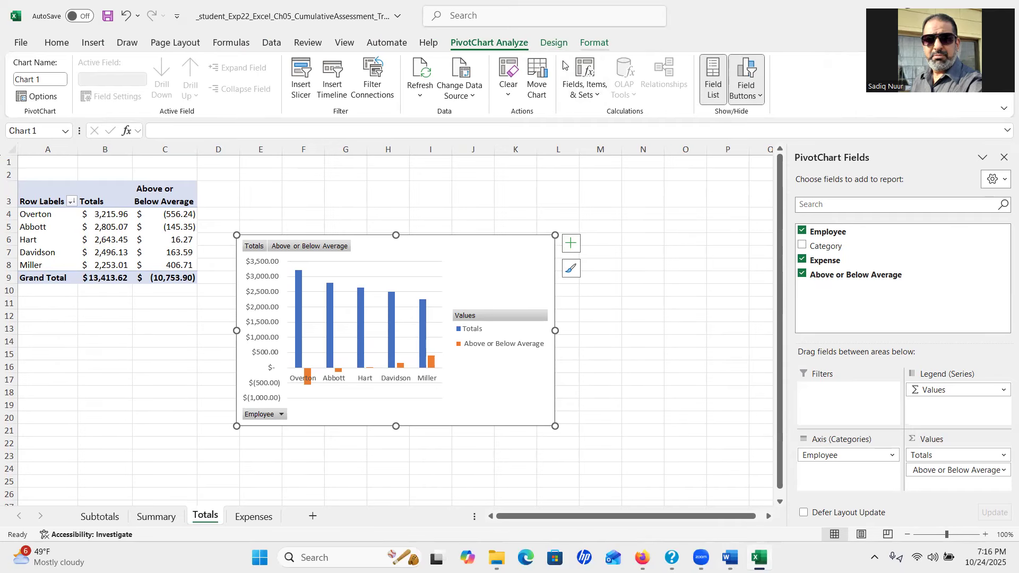
Move the PivotChart onto a new chart sheet named 'Chart'
left_click(594, 42)
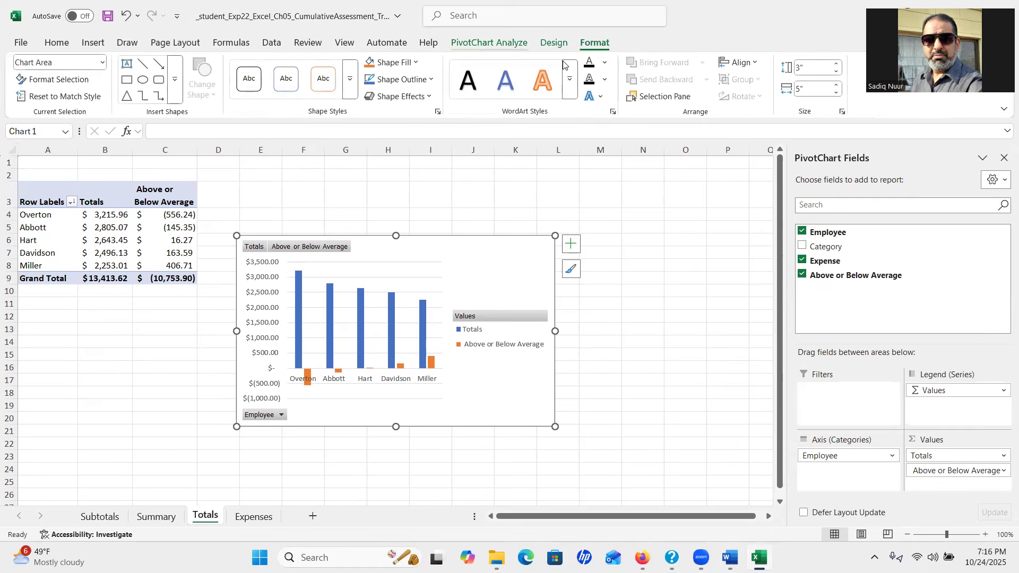
left_click(565, 65)
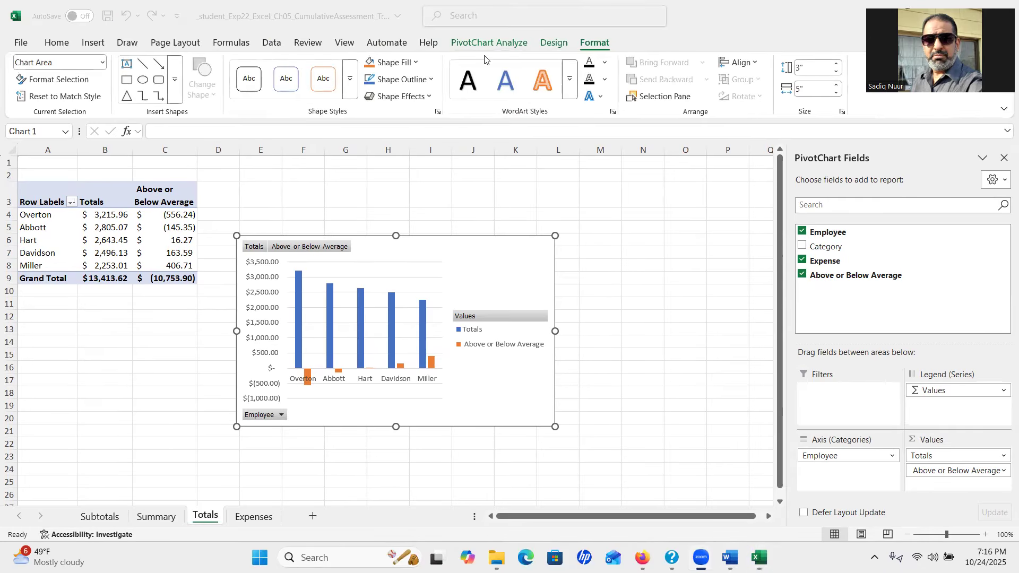
left_click(555, 47)
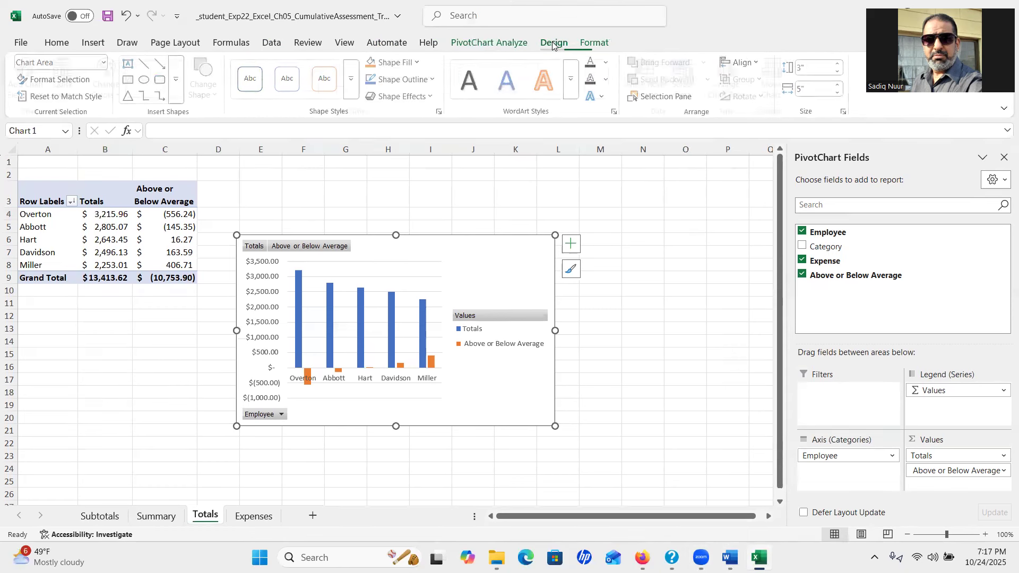
left_click(553, 44)
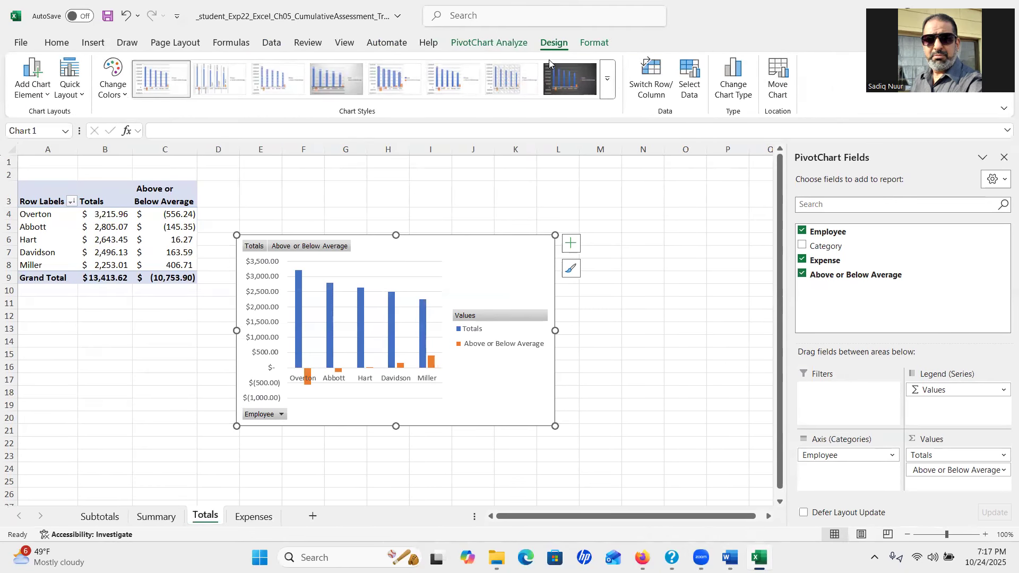
left_click(782, 101)
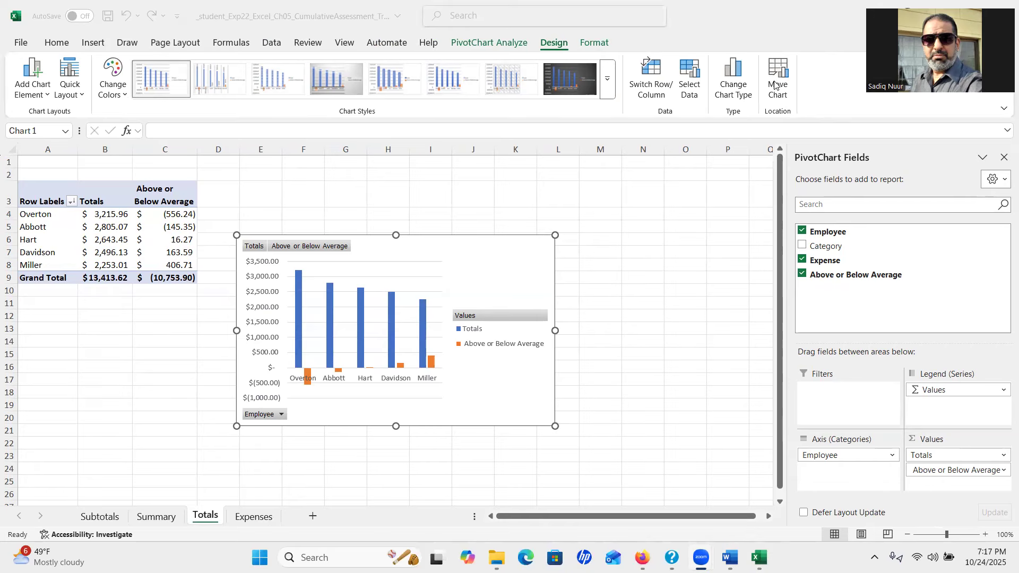
left_click(775, 82)
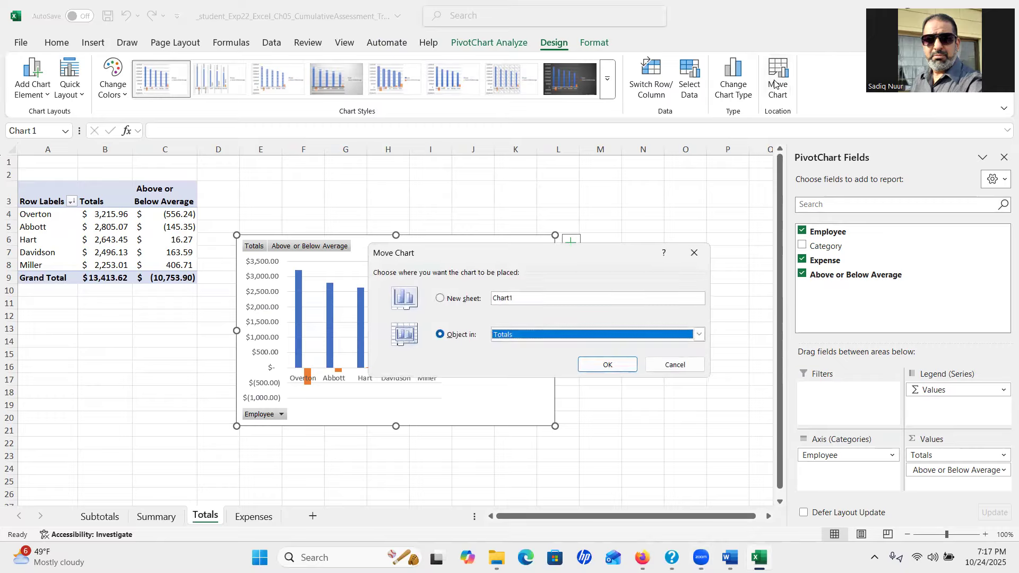
left_click(441, 298)
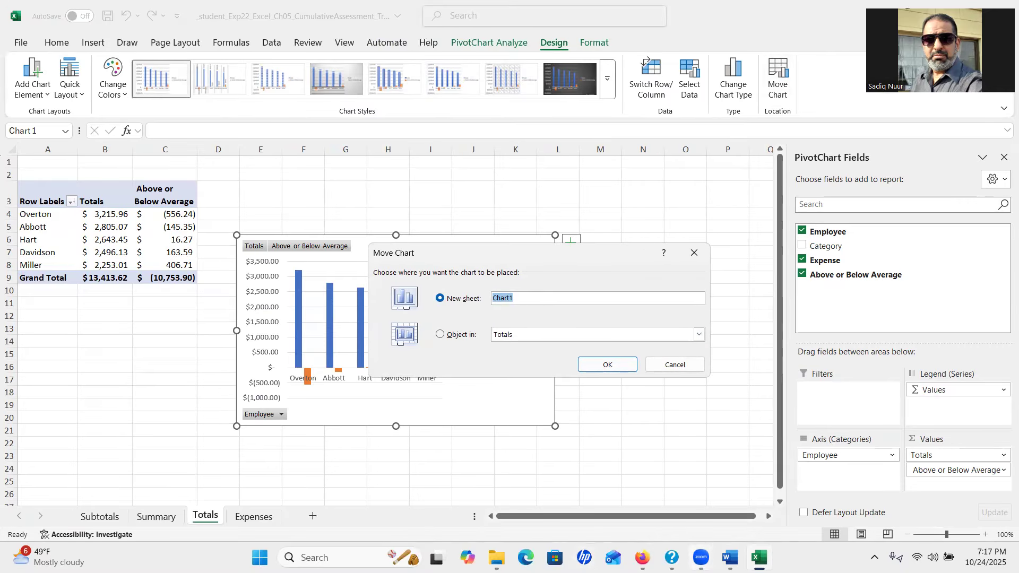
left_click(730, 557)
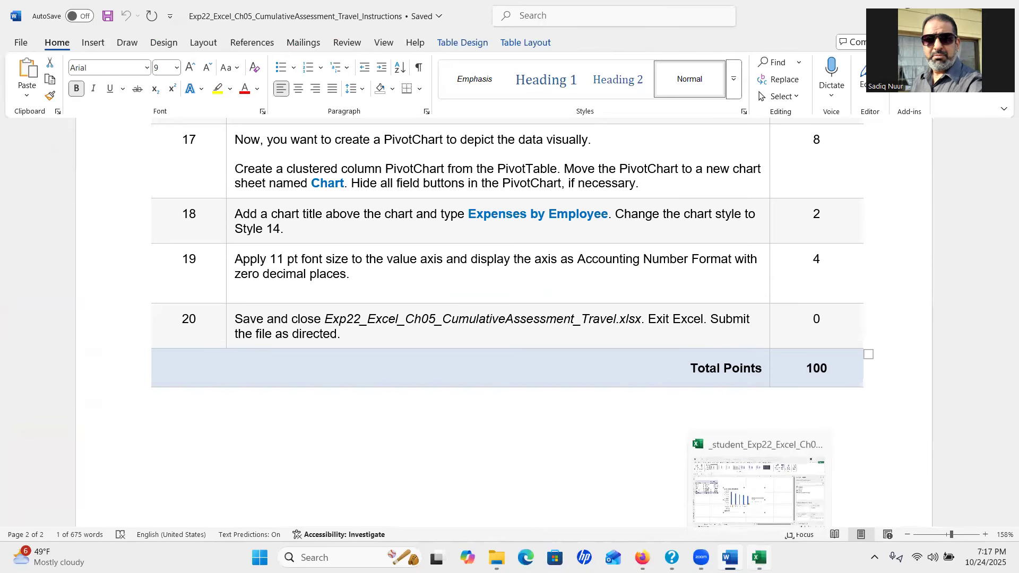
left_click(759, 557)
left_click(530, 300)
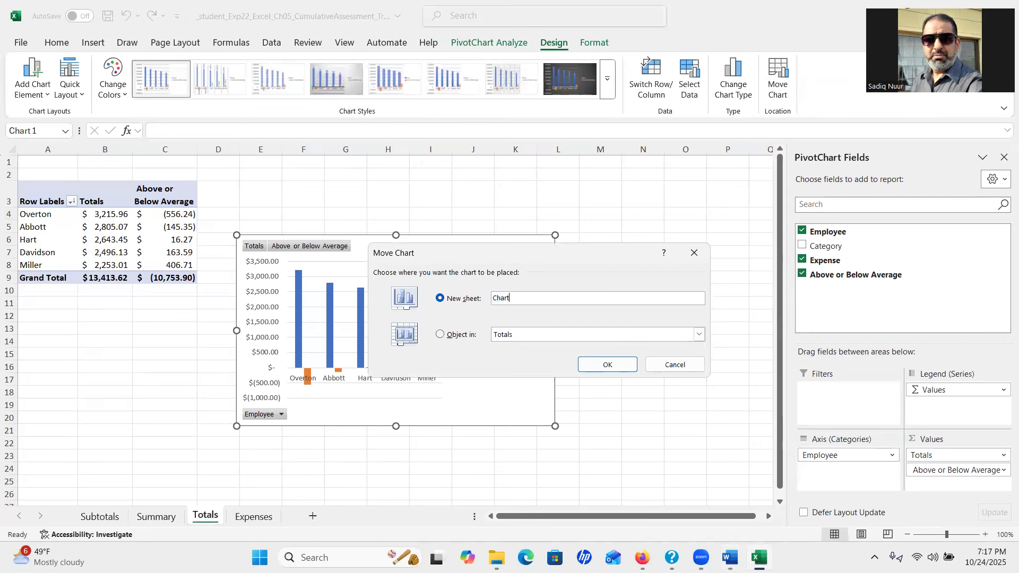
left_click(608, 365)
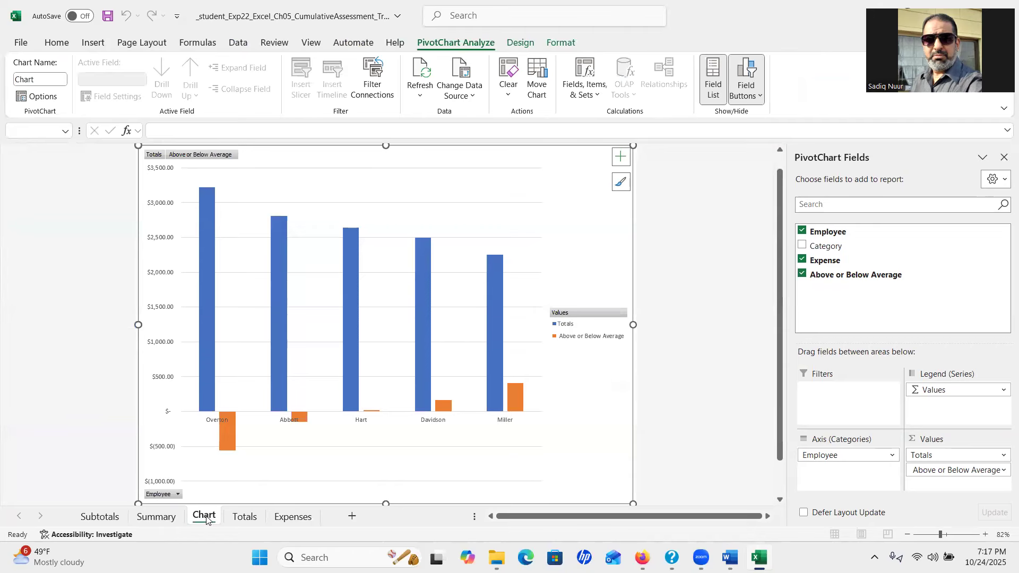
Select the PivotChart on the Chart sheet after checking the Word instructions
key("ctrl")
key("ctrl")
key("ctrl")
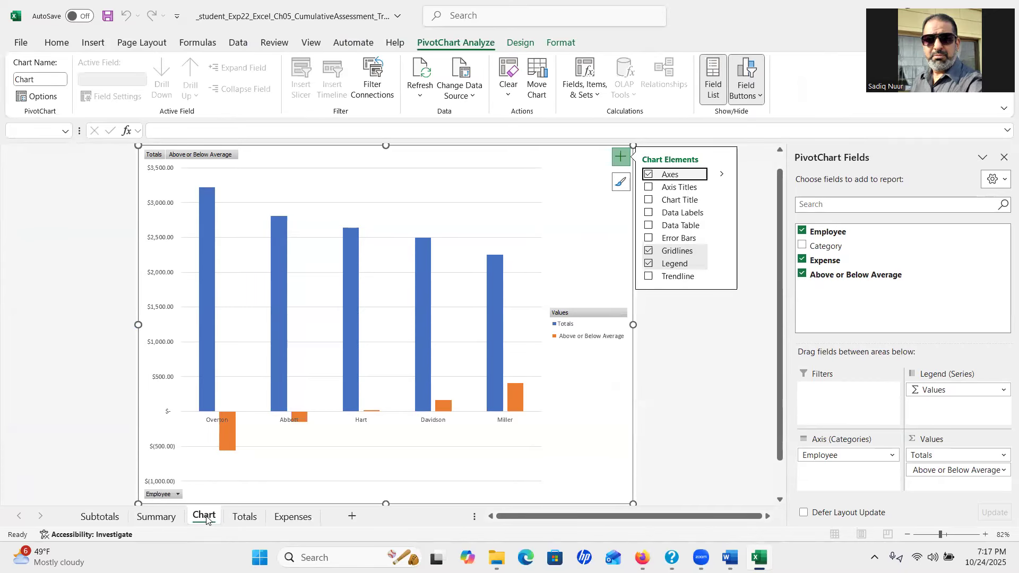
left_click(700, 427)
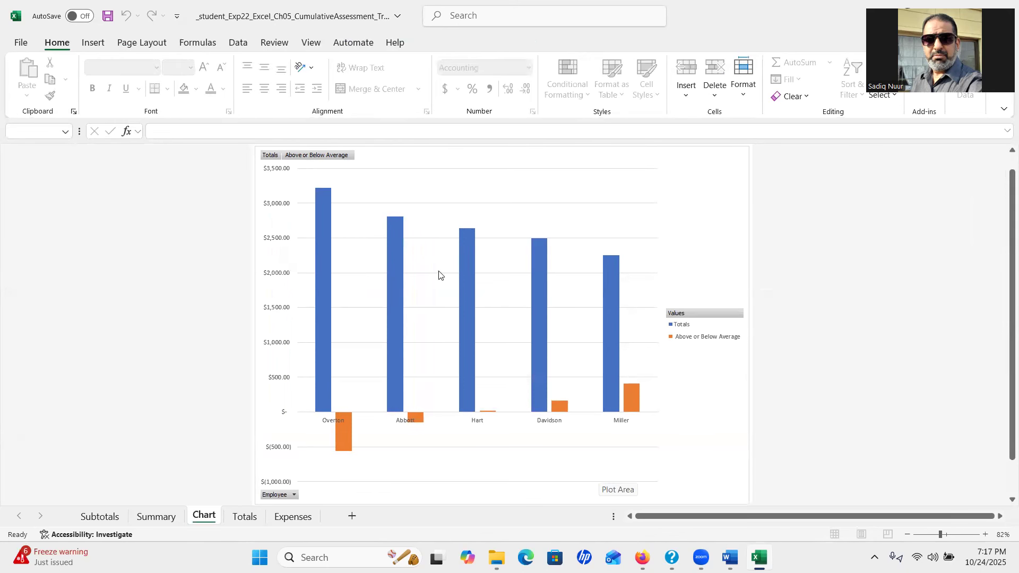
left_click(416, 295)
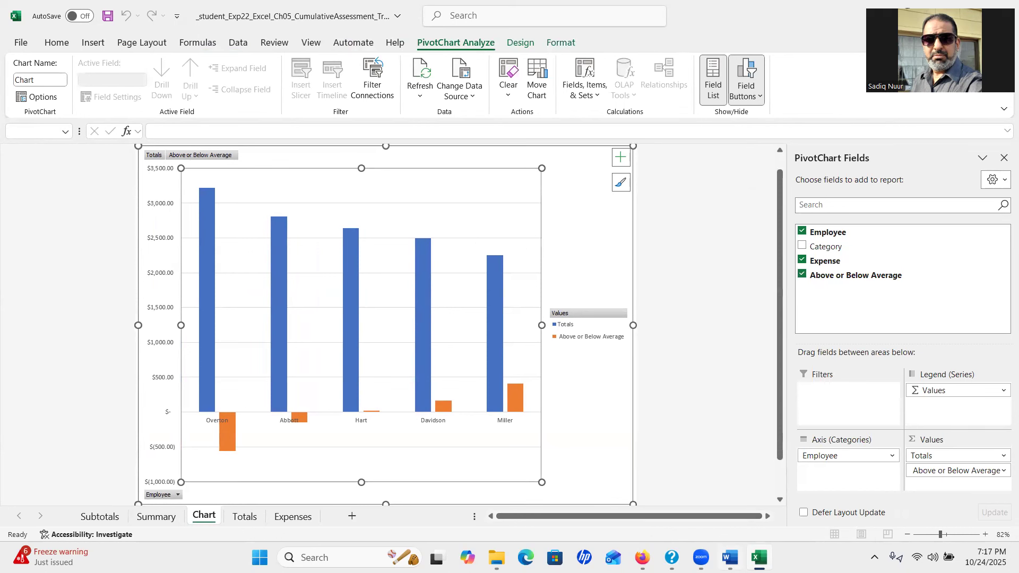
left_click(730, 557)
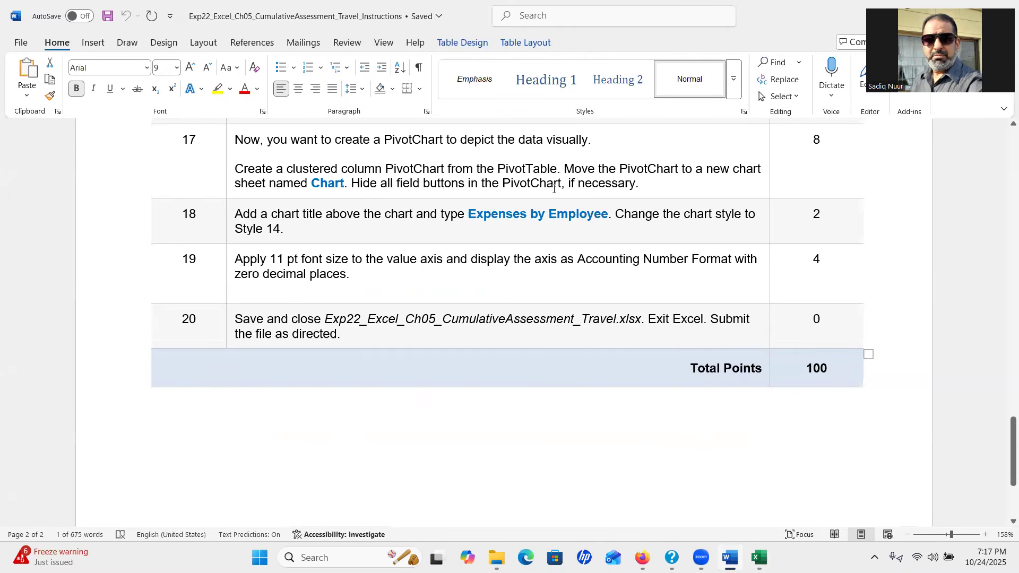
left_click(759, 557)
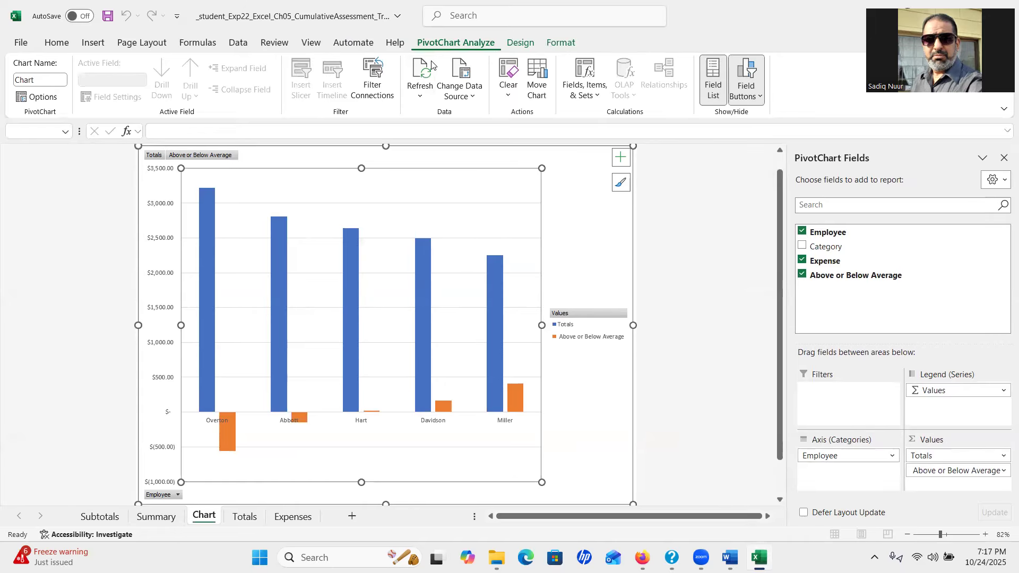
key("ctrl")
key("ctrl")
key("ctrl")
key("ctrl")
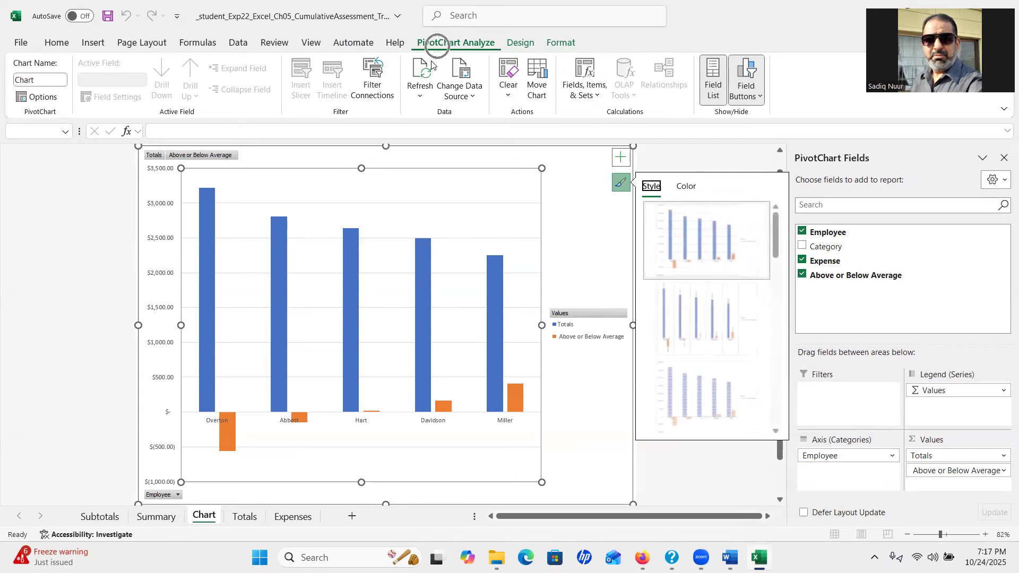
left_click(670, 161)
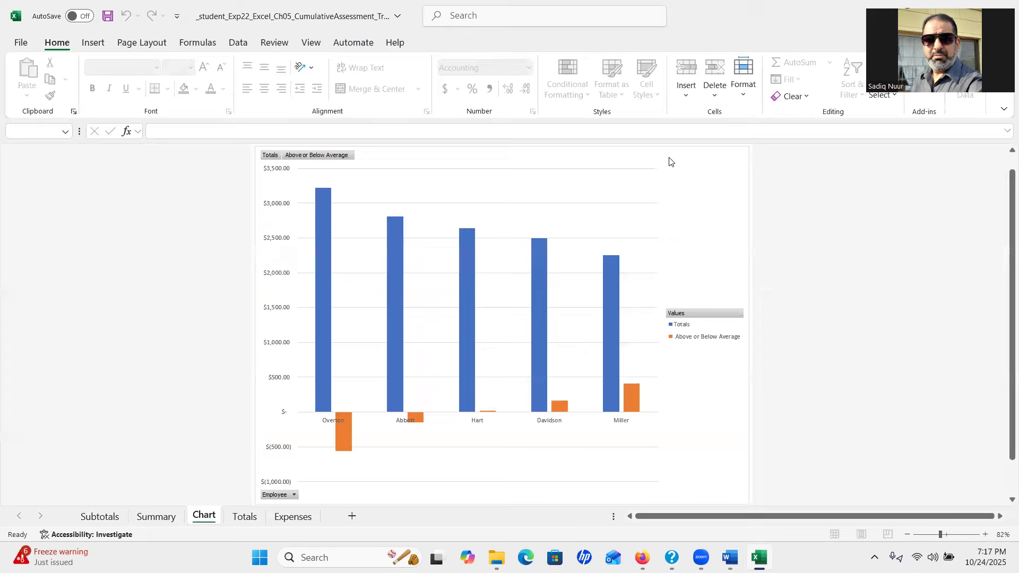
left_click(697, 203)
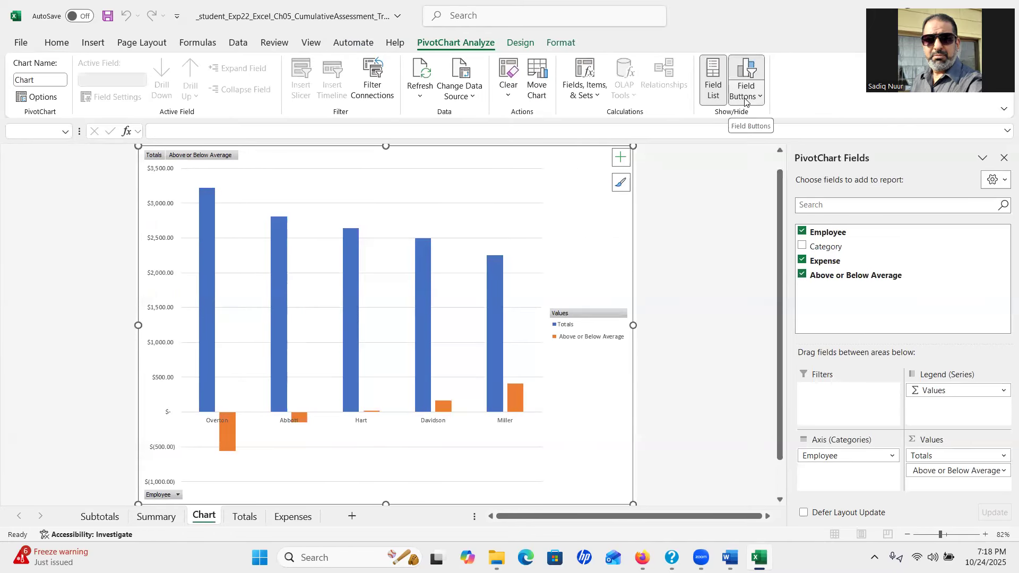
Hide all field buttons on the PivotChart, then return to Word
left_click(743, 71)
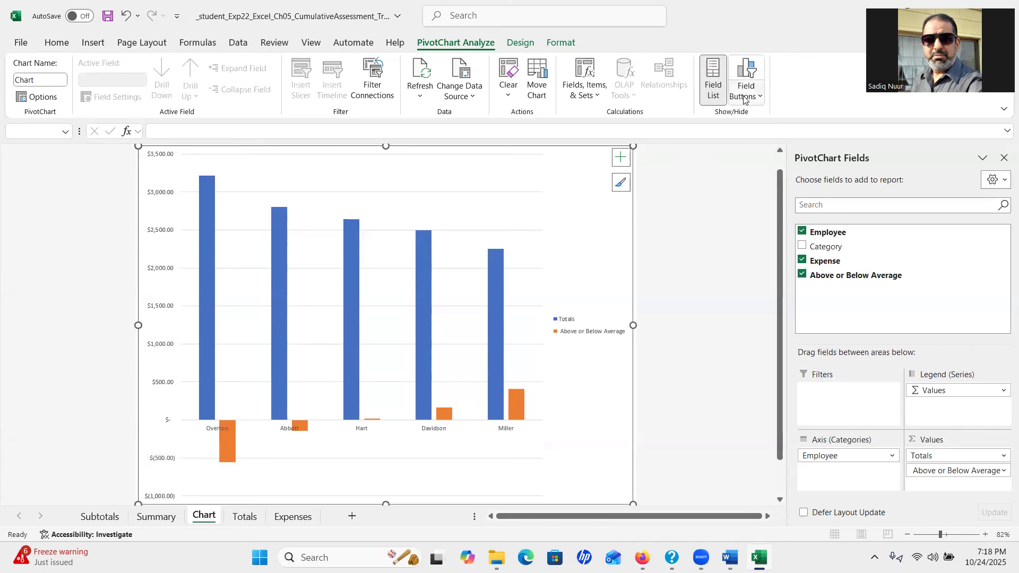
left_click(743, 70)
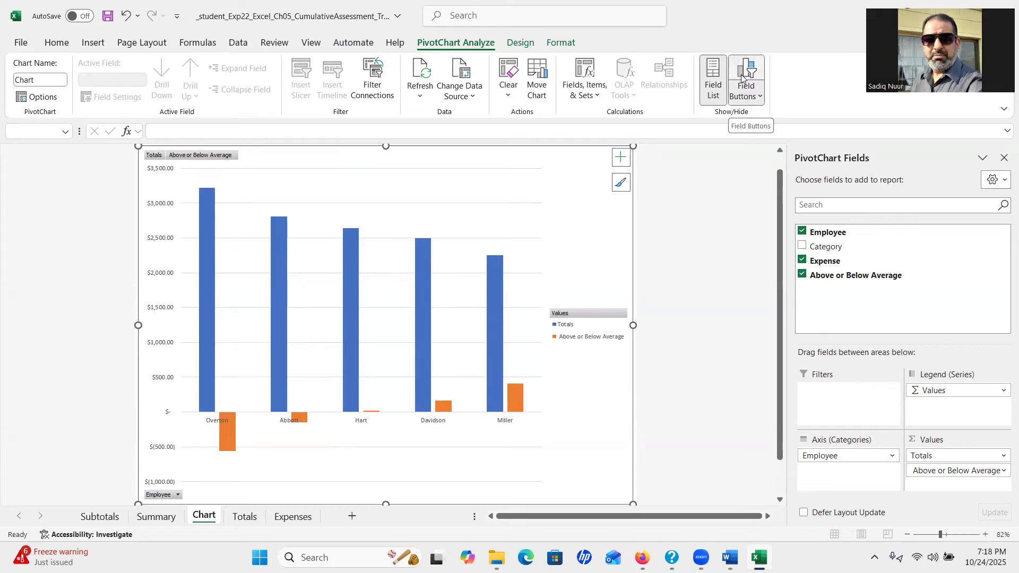
left_click(758, 100)
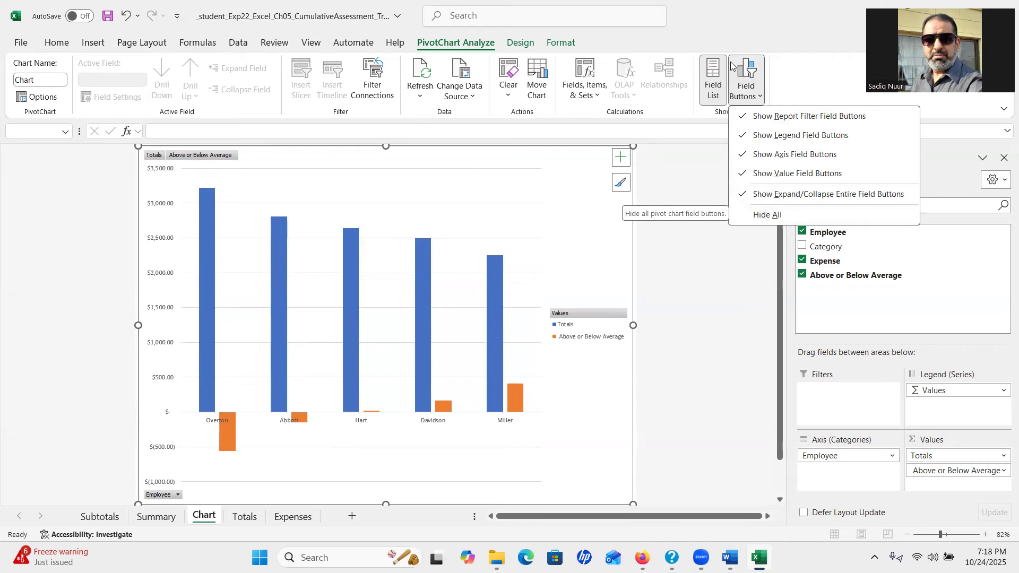
left_click(752, 78)
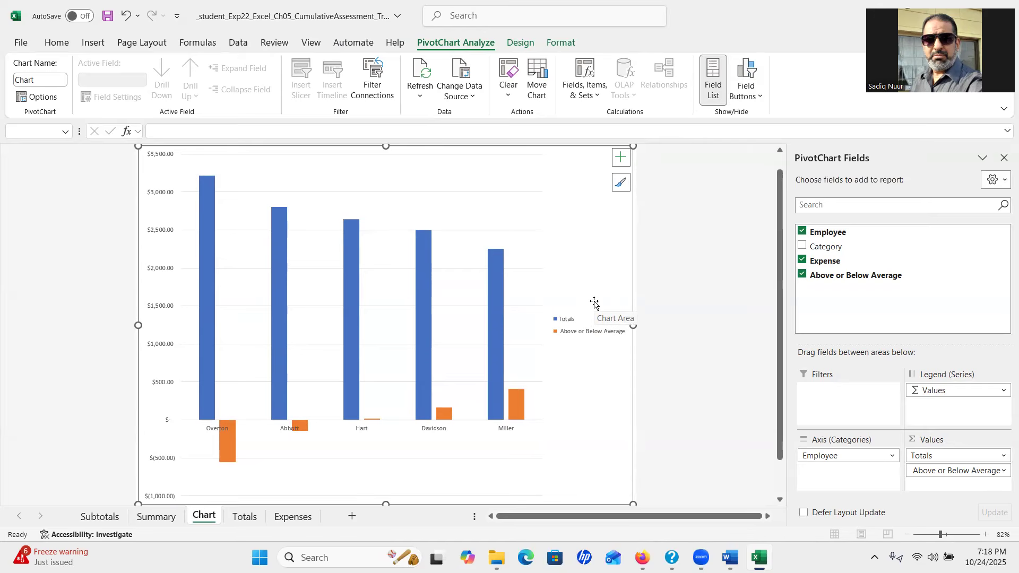
left_click(760, 97)
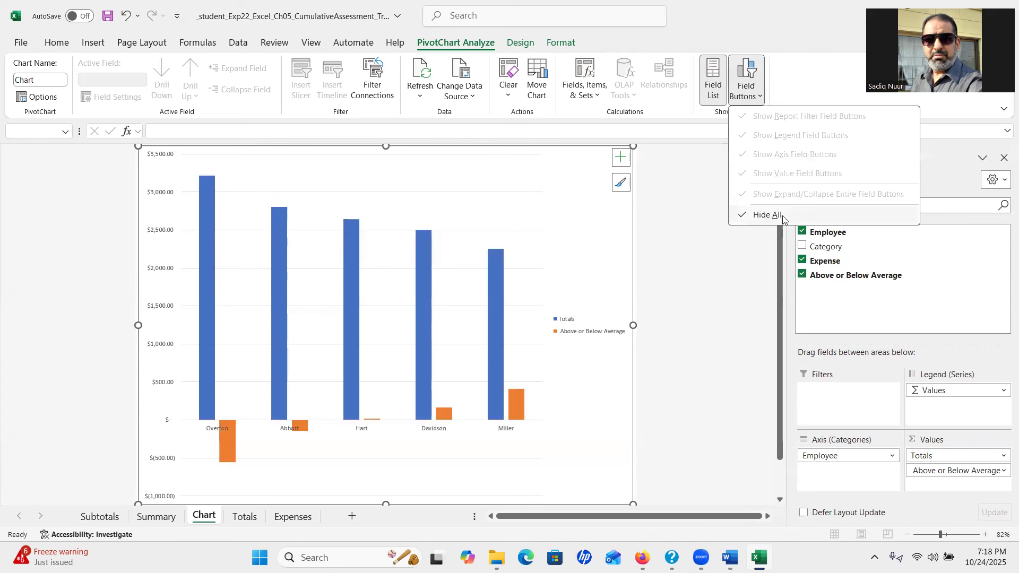
left_click(724, 280)
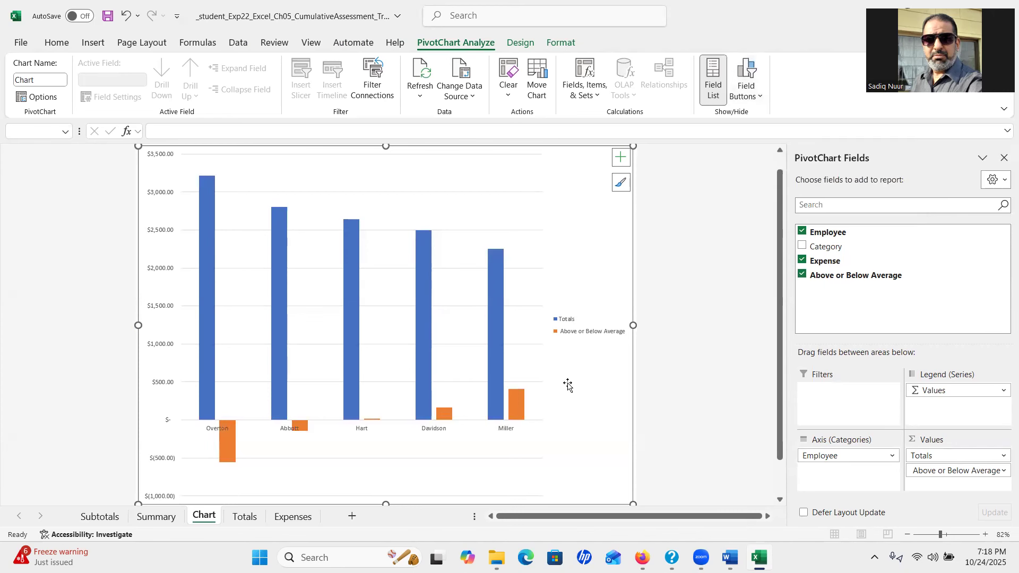
left_click(730, 558)
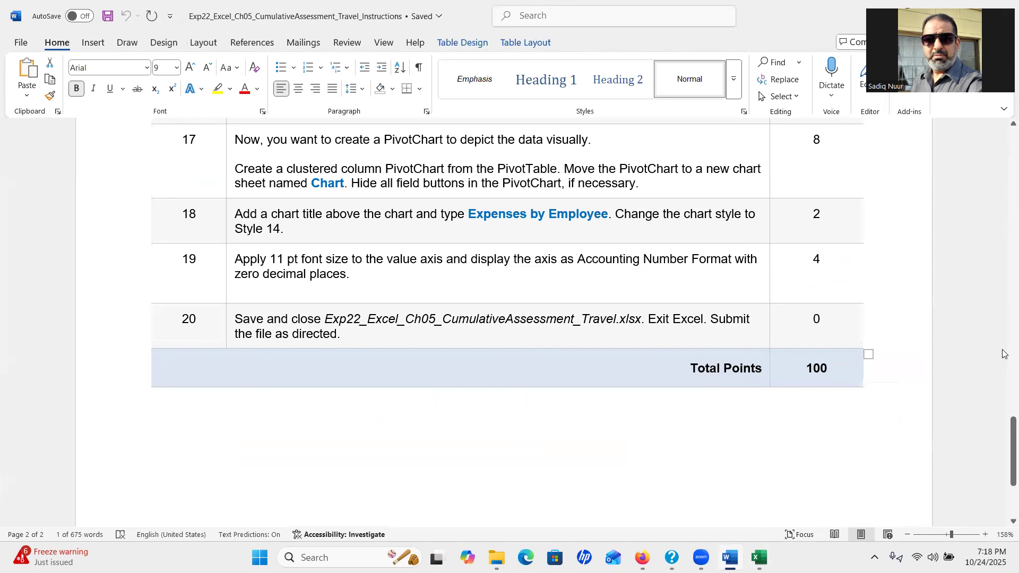
Copy the step 18 title 'Expenses by Employee' from Word and return to Excel
left_click_drag(1005, 468, 1005, 479)
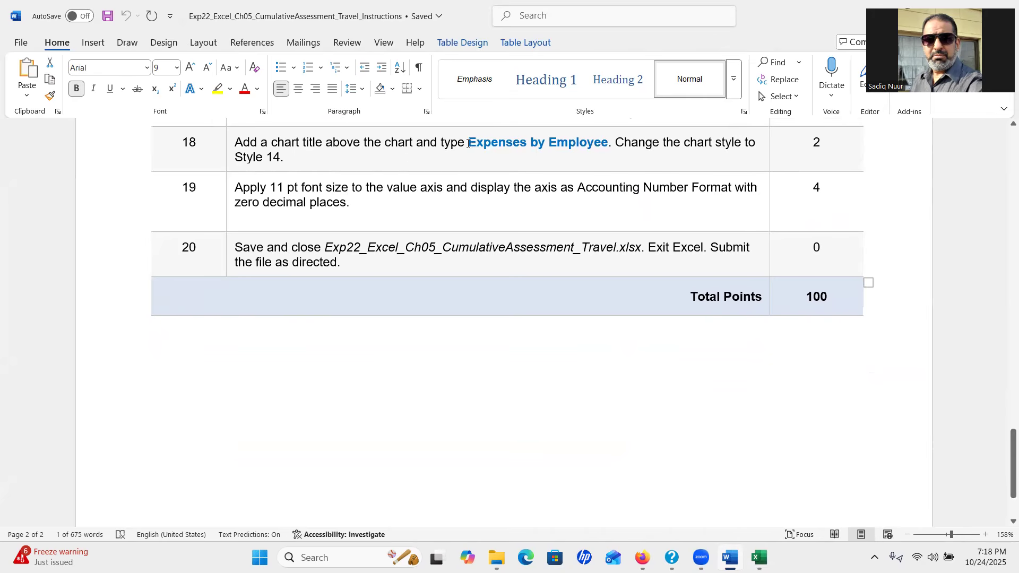
left_click_drag(468, 143, 609, 144)
key("ctrl+c")
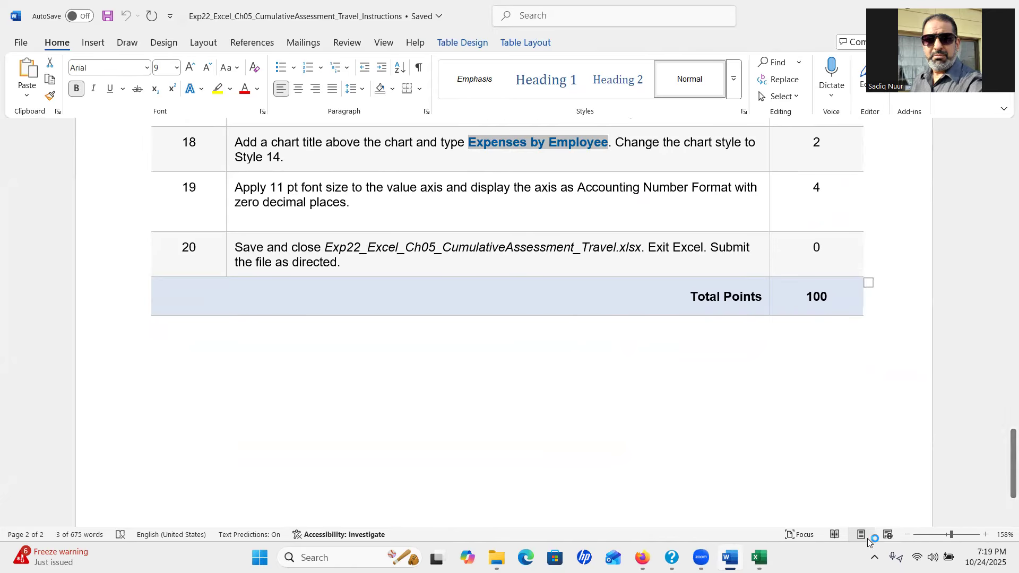
left_click(760, 558)
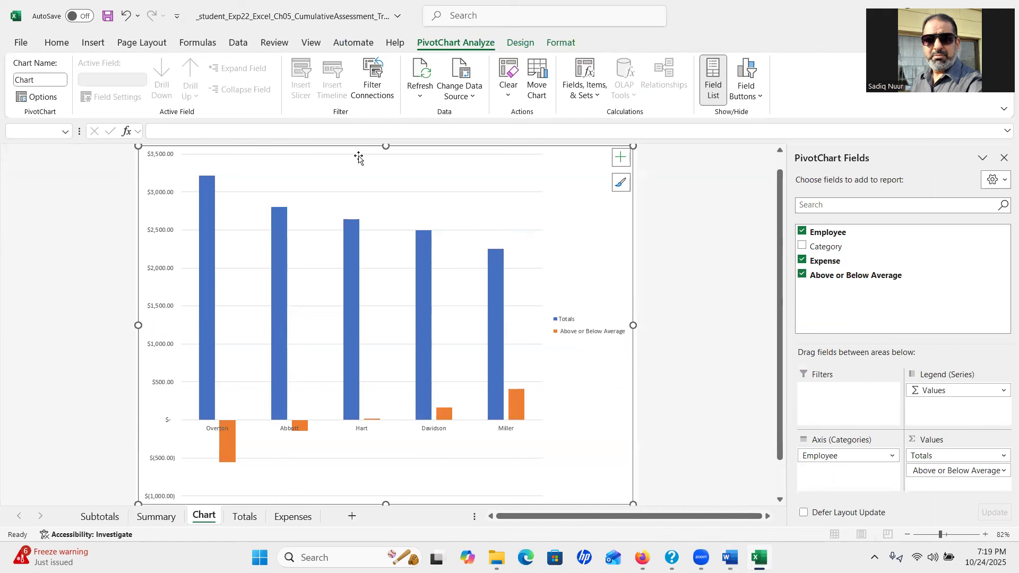
Add a chart title and paste 'Expenses by Employee' over its placeholder text
left_click(621, 158)
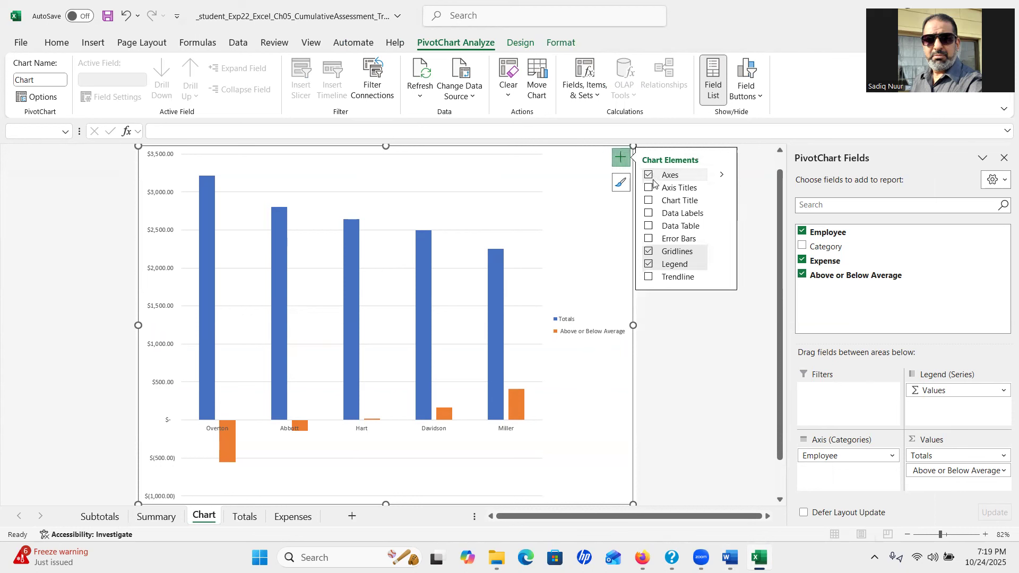
left_click(649, 201)
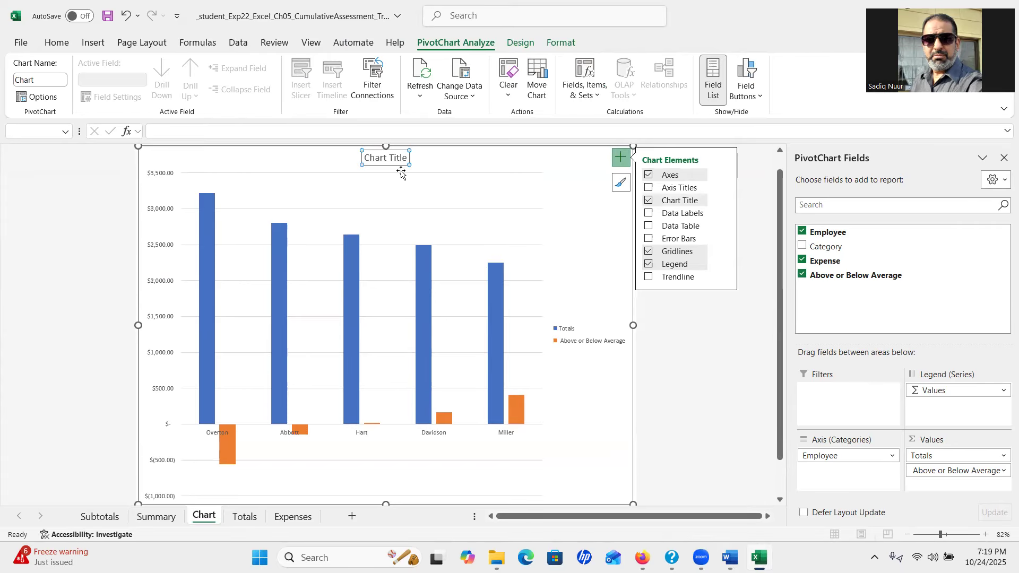
double_click(388, 159)
left_click(383, 158)
left_click_drag(366, 157, 402, 159)
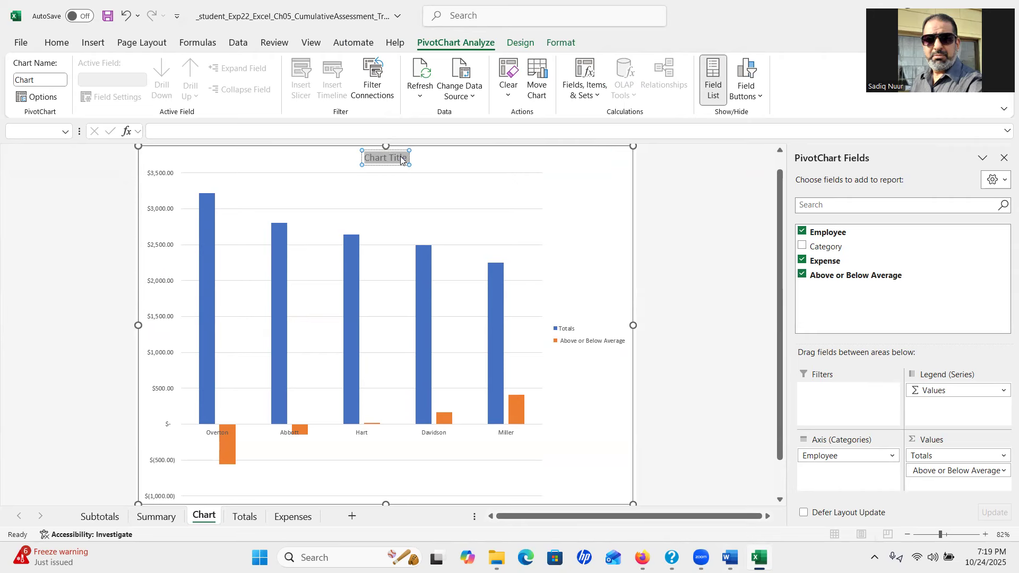
key("ctrl+v")
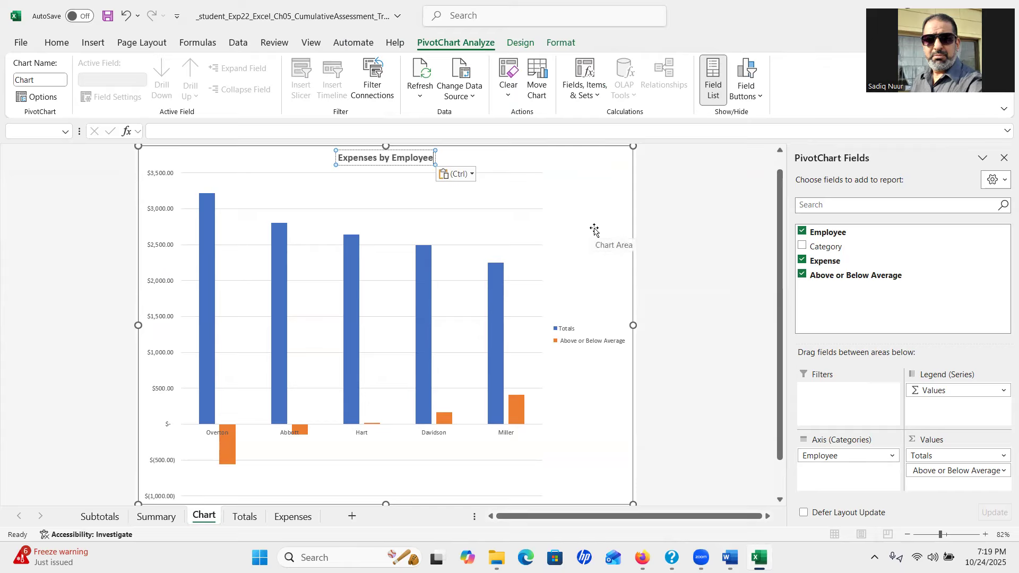
left_click(538, 234)
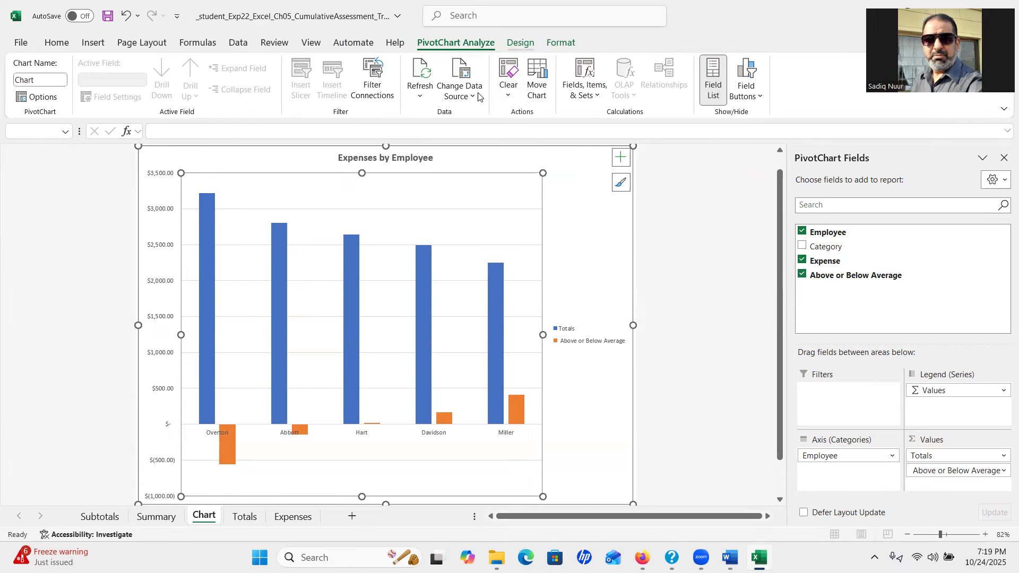
Apply chart Style 14 to the PivotChart, then switch back to Word
left_click(520, 43)
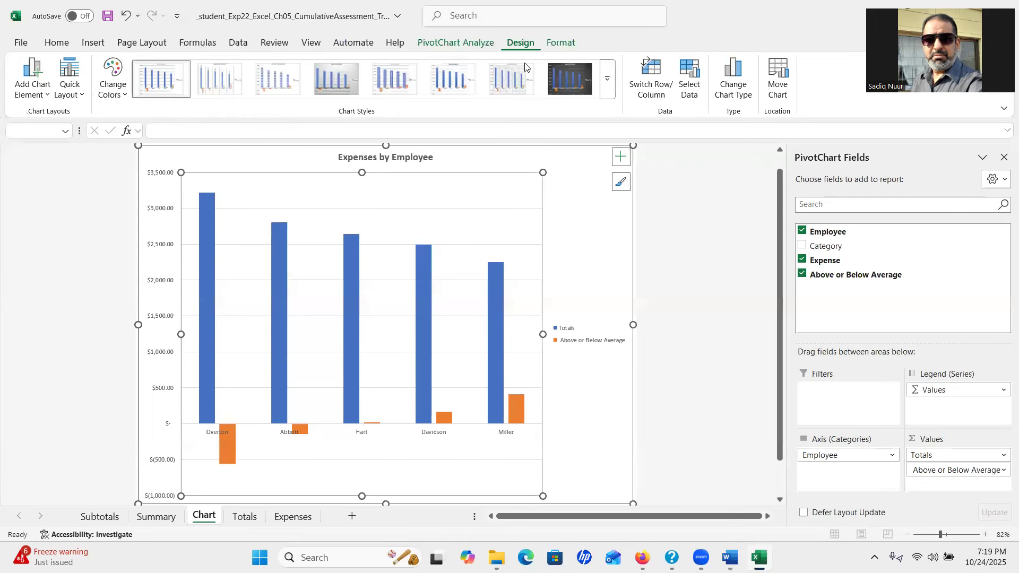
left_click(621, 157)
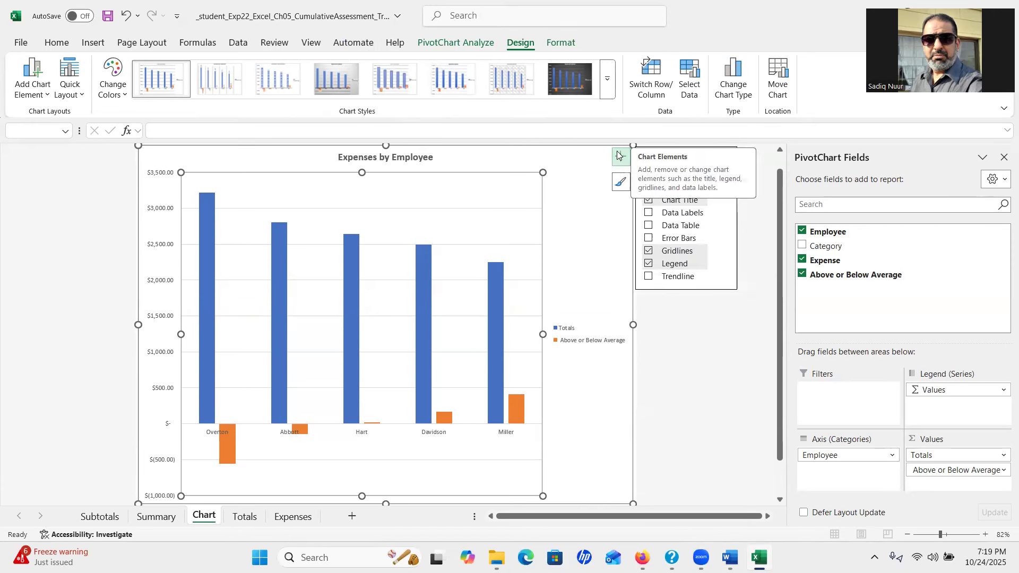
left_click(618, 156)
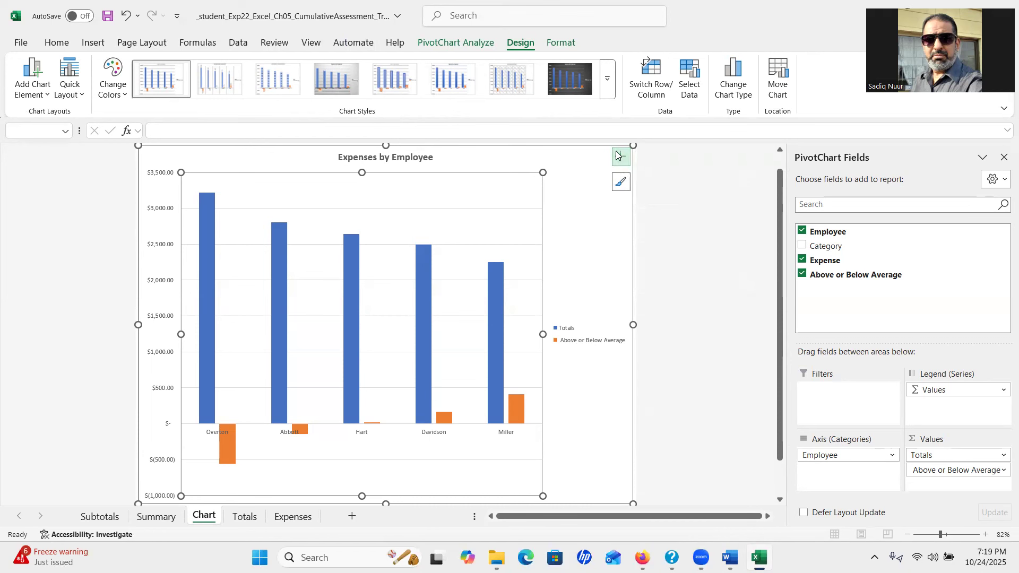
left_click(608, 93)
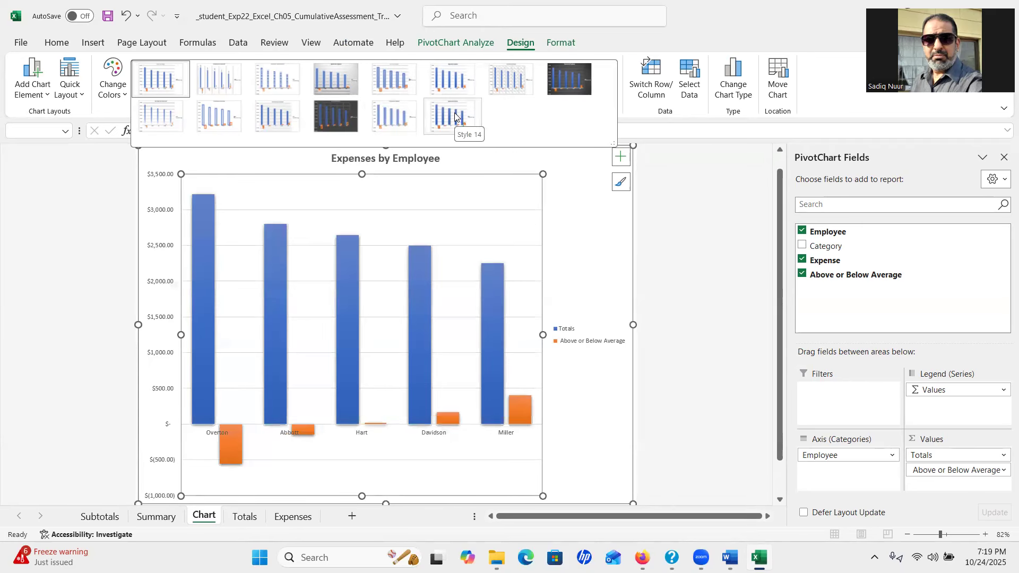
left_click(455, 116)
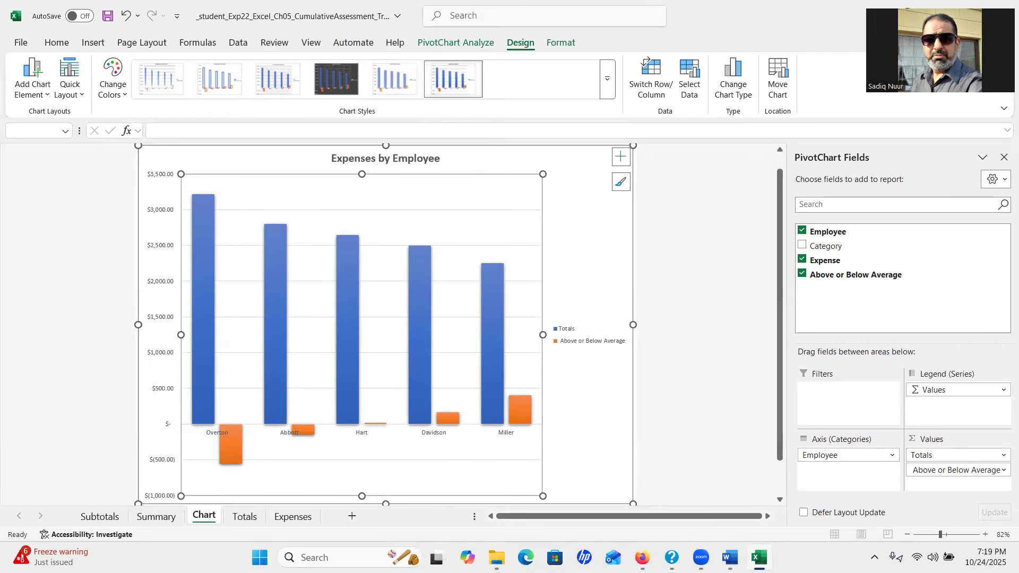
left_click(730, 558)
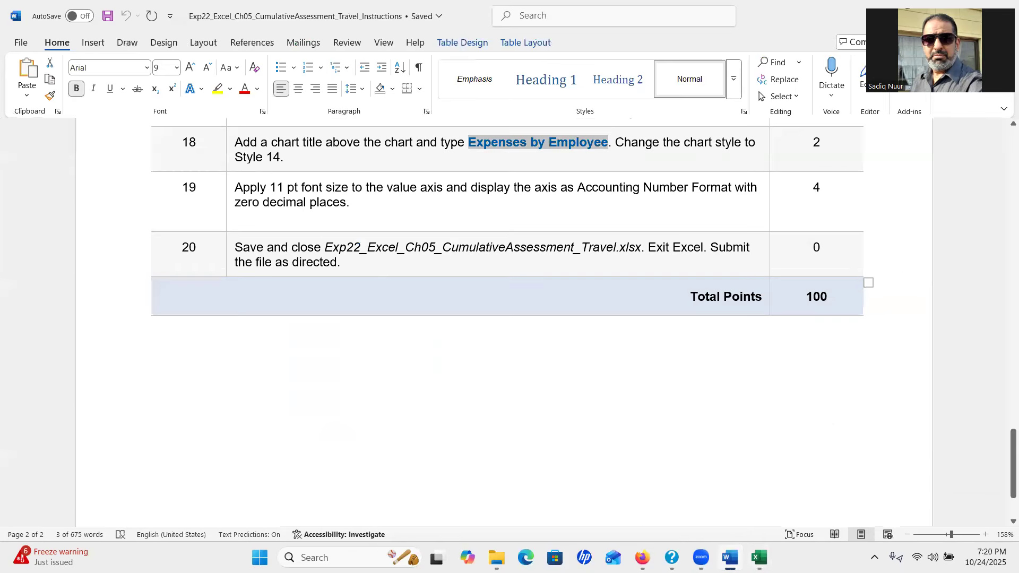
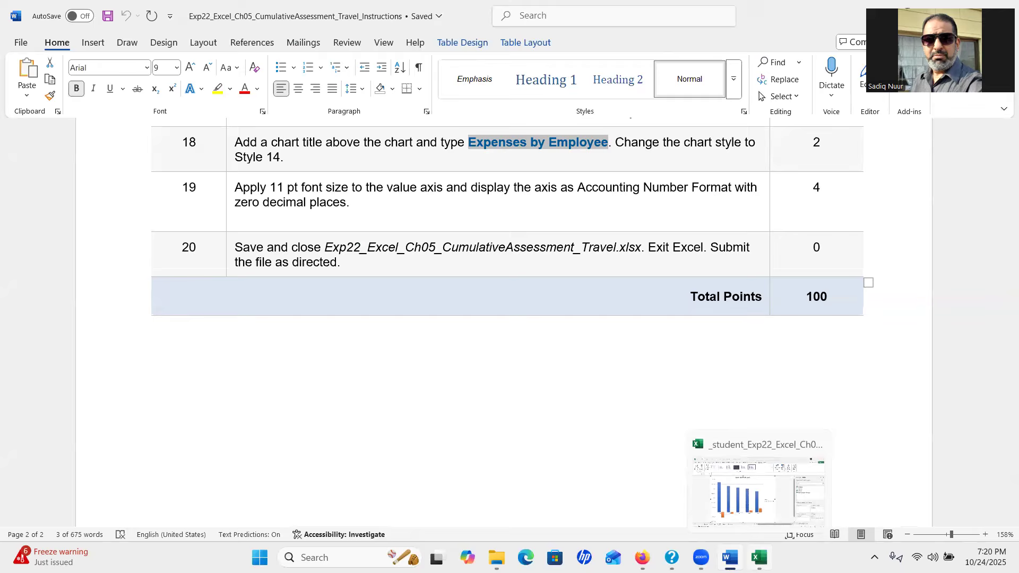
Switch from the Word instructions back to the Excel workbook with the PivotChart
left_click(759, 557)
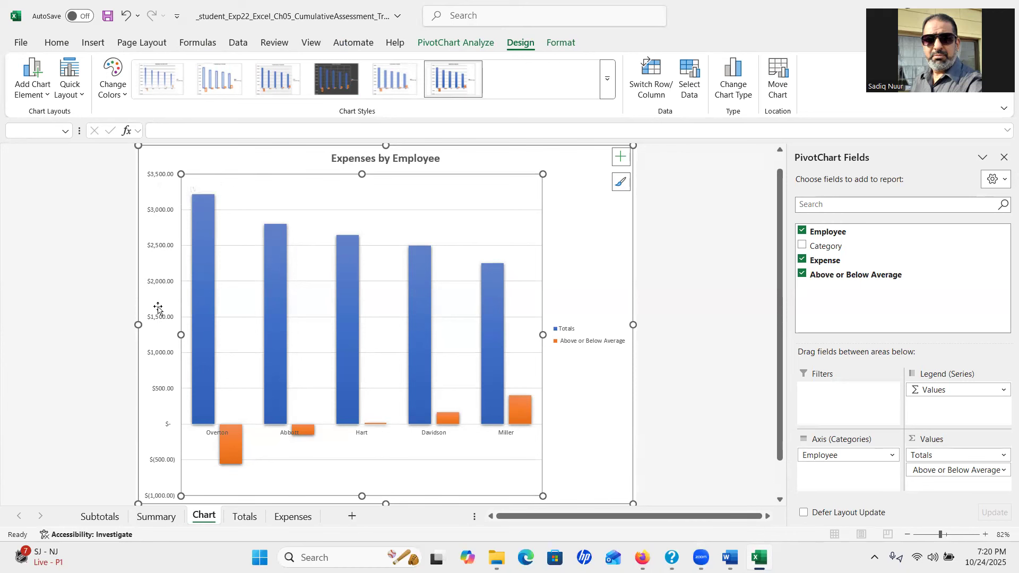
Format the PivotChart's vertical value axis as Accounting with 0 decimal places
left_click(155, 180)
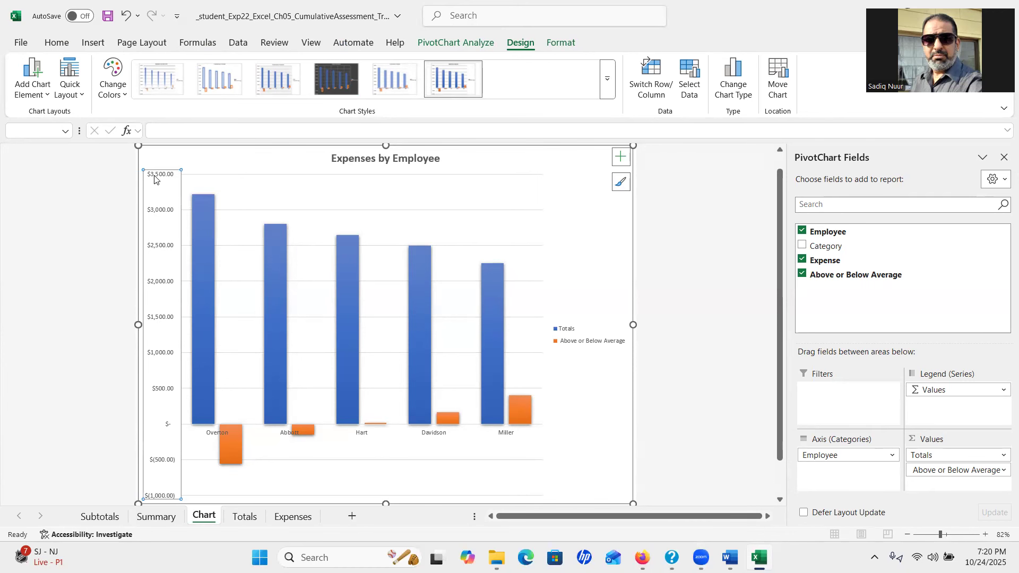
right_click(158, 212)
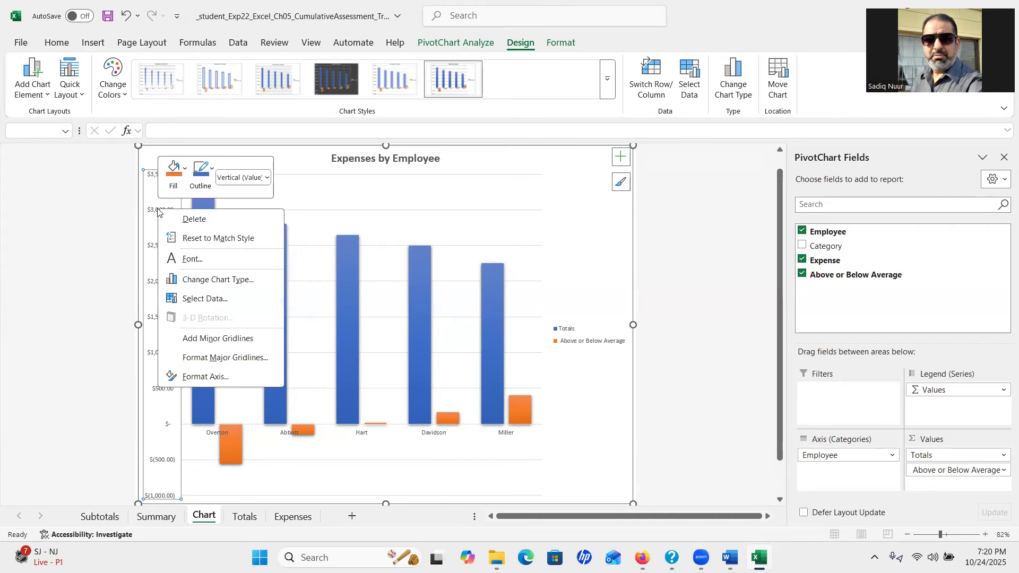
left_click(213, 378)
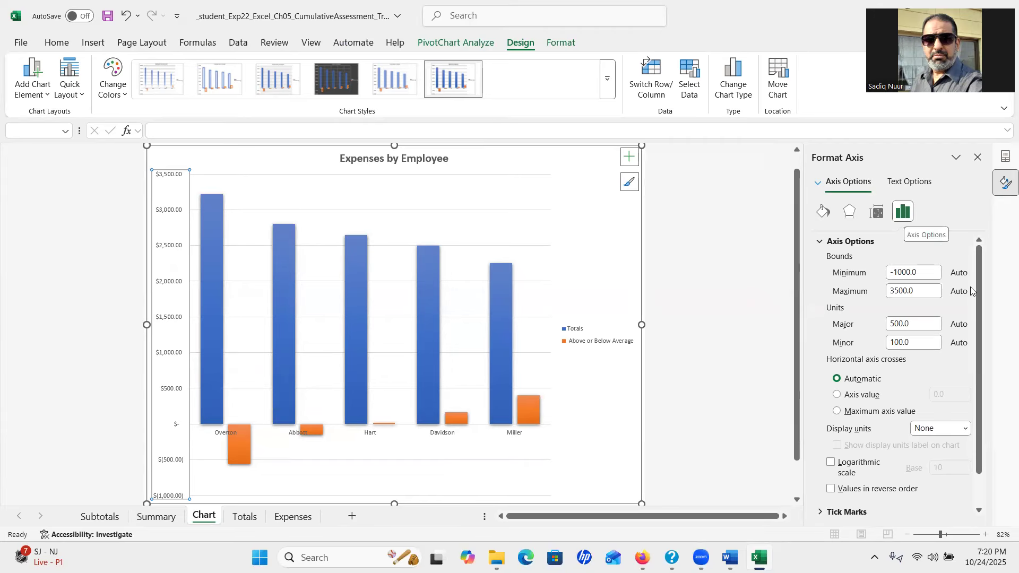
left_click_drag(978, 296, 1004, 379)
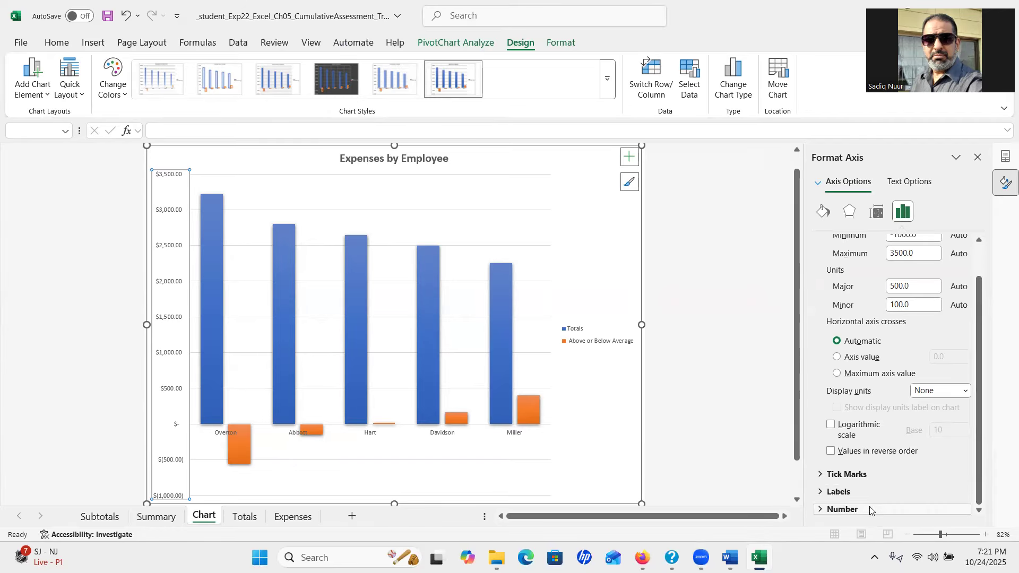
key("ctrl")
key("ctrl")
key("ctrl")
key("ctrl")
key("ctrl")
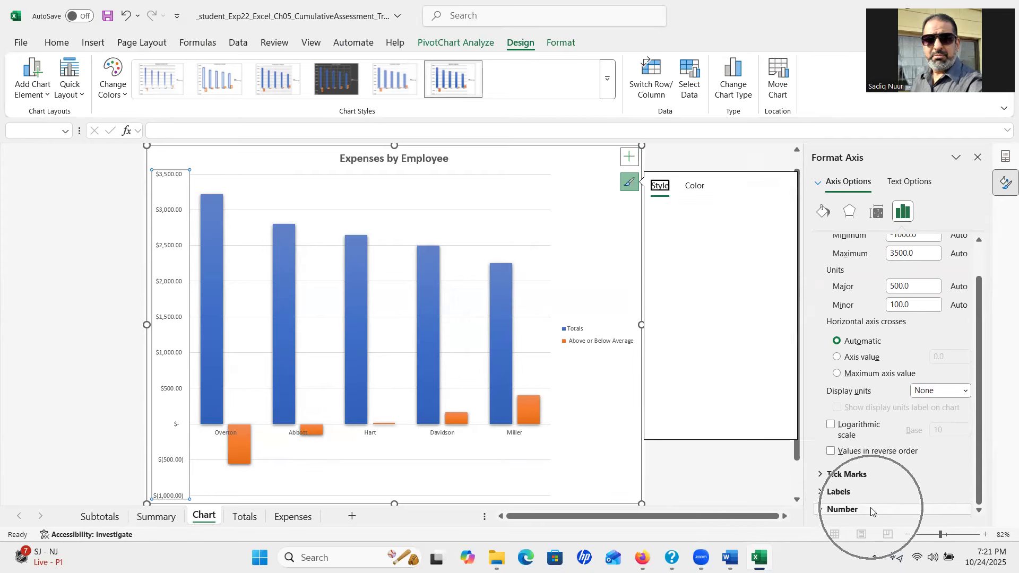
left_click(872, 510)
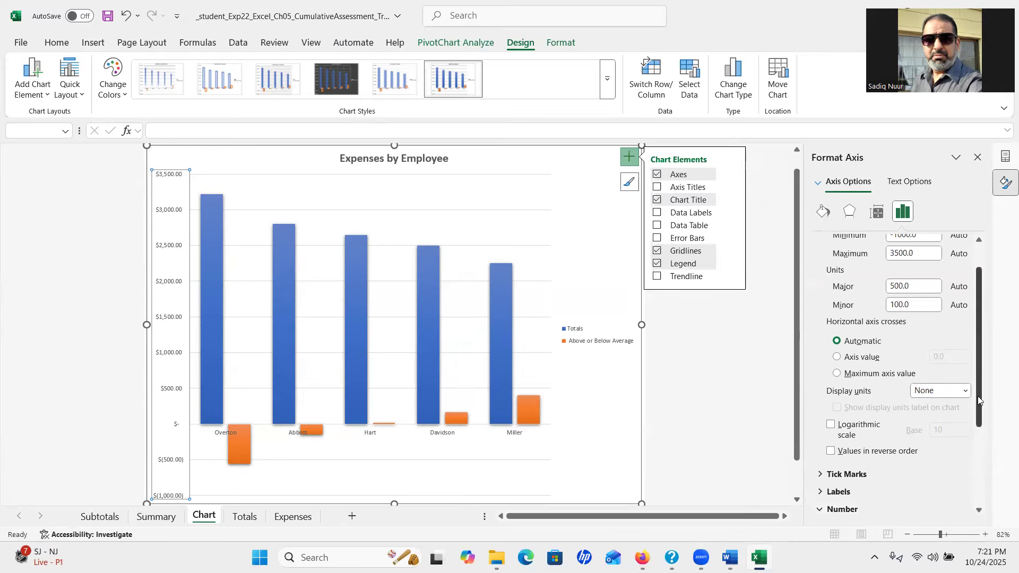
left_click_drag(979, 399, 981, 475)
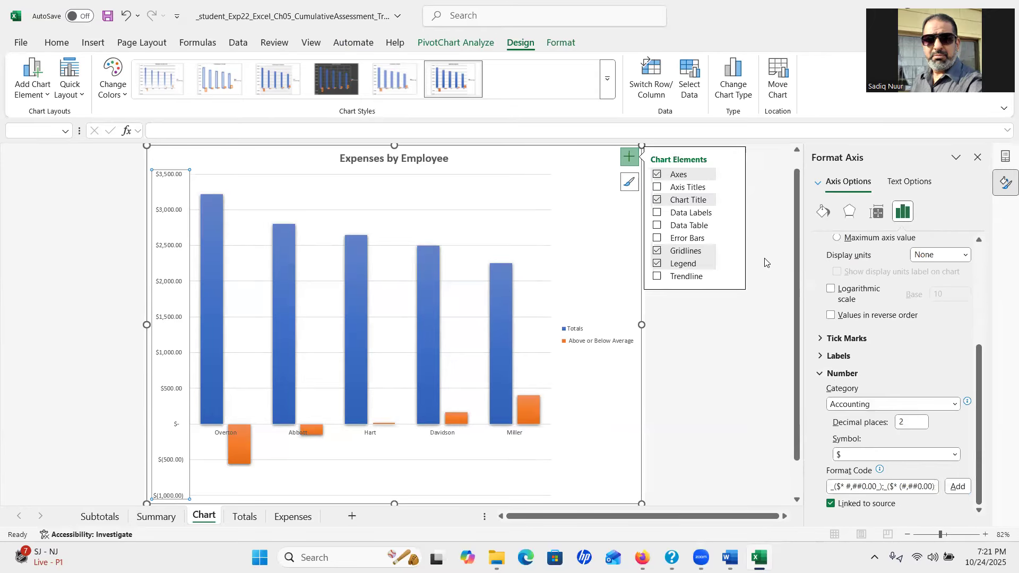
left_click(630, 157)
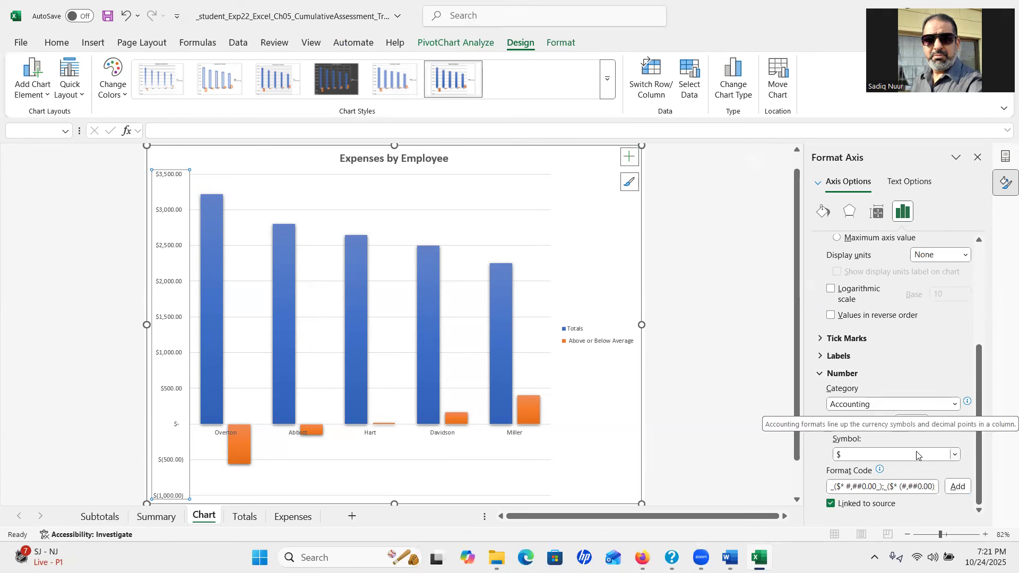
left_click(911, 423)
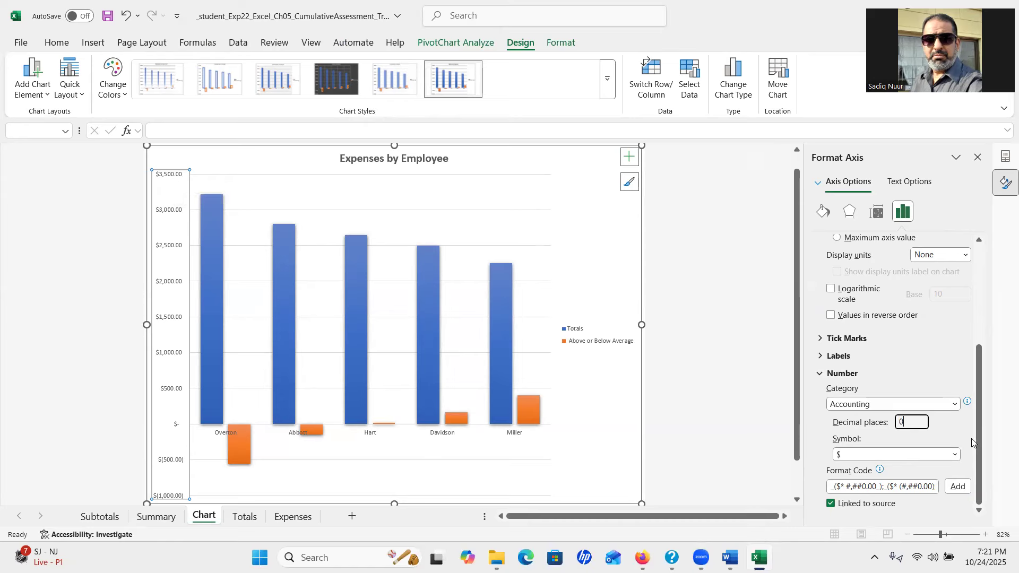
key("Return")
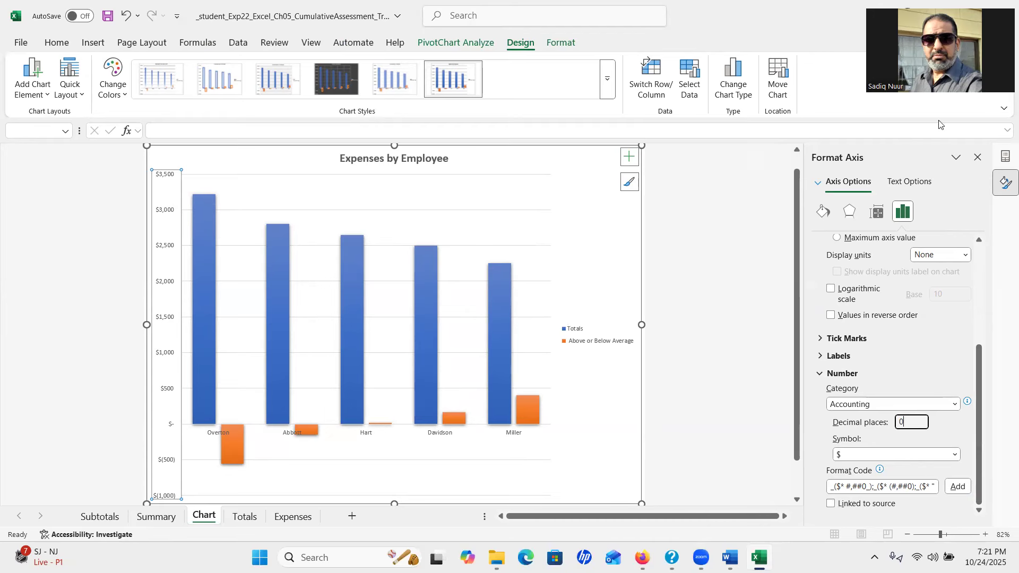
left_click(978, 158)
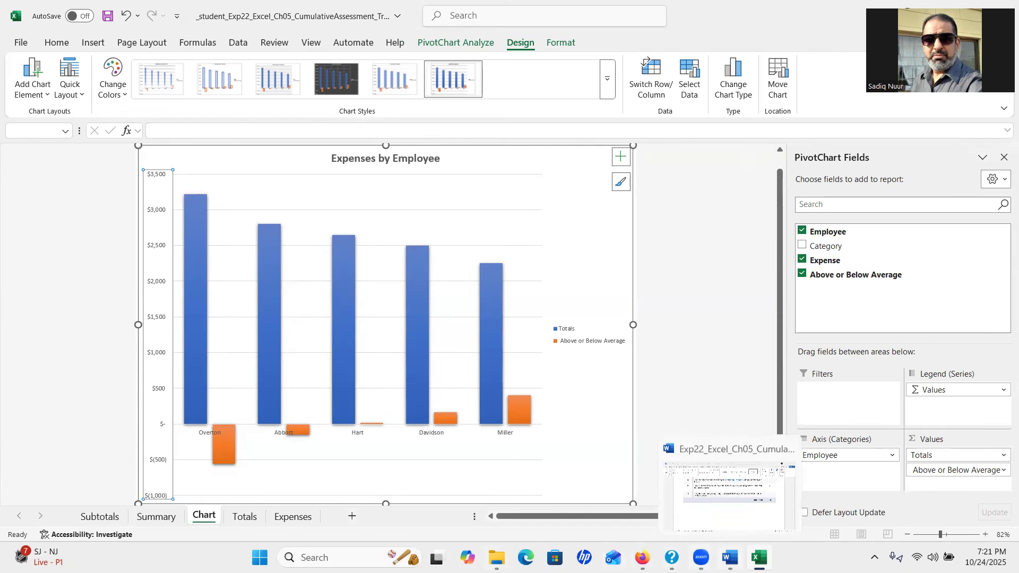
Check the Word instructions, then save the Excel travel workbook
left_click(730, 557)
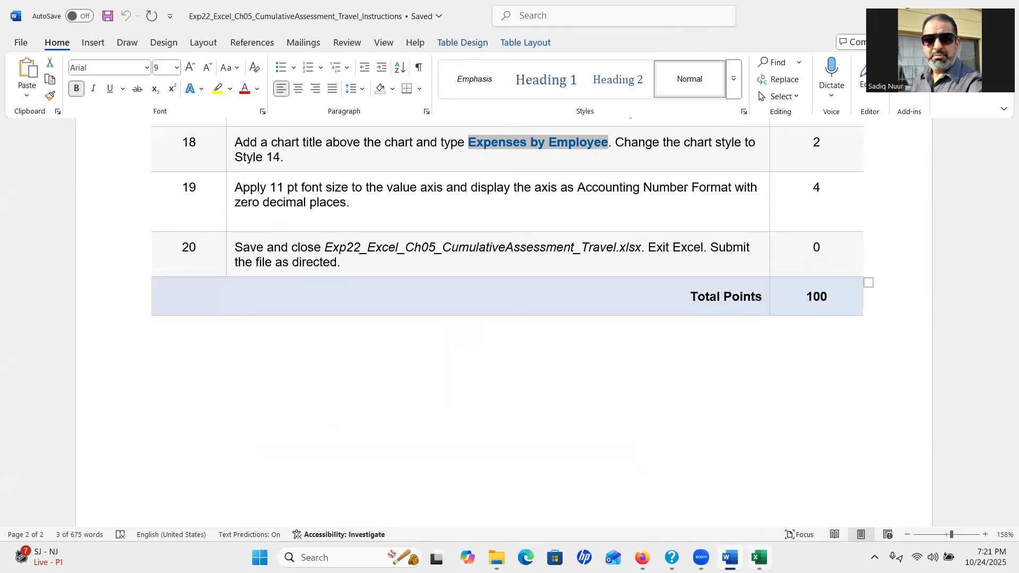
left_click(759, 557)
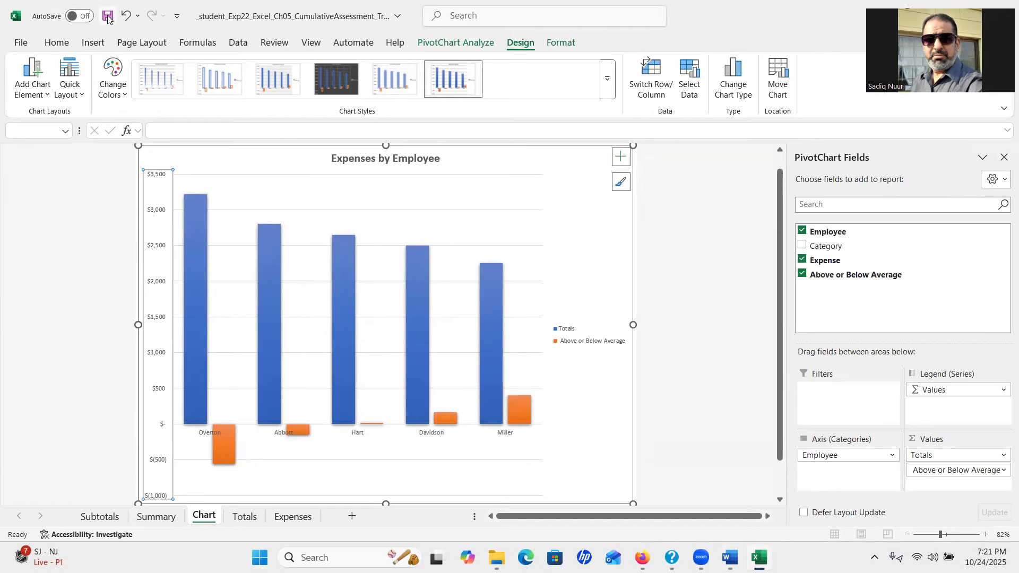
key("ctrl")
key("ctrl")
key("ctrl")
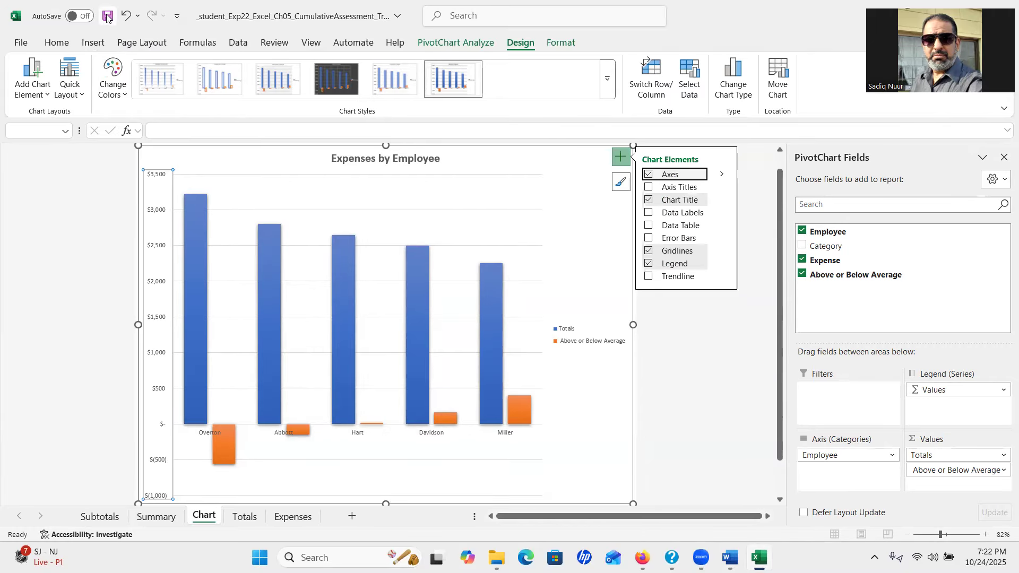
left_click(107, 17)
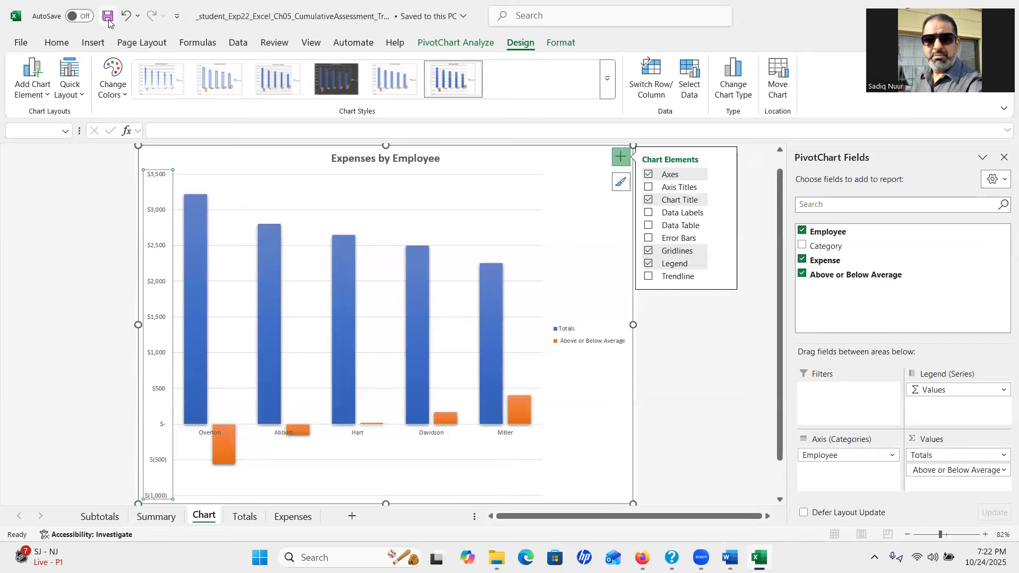
left_click(621, 158)
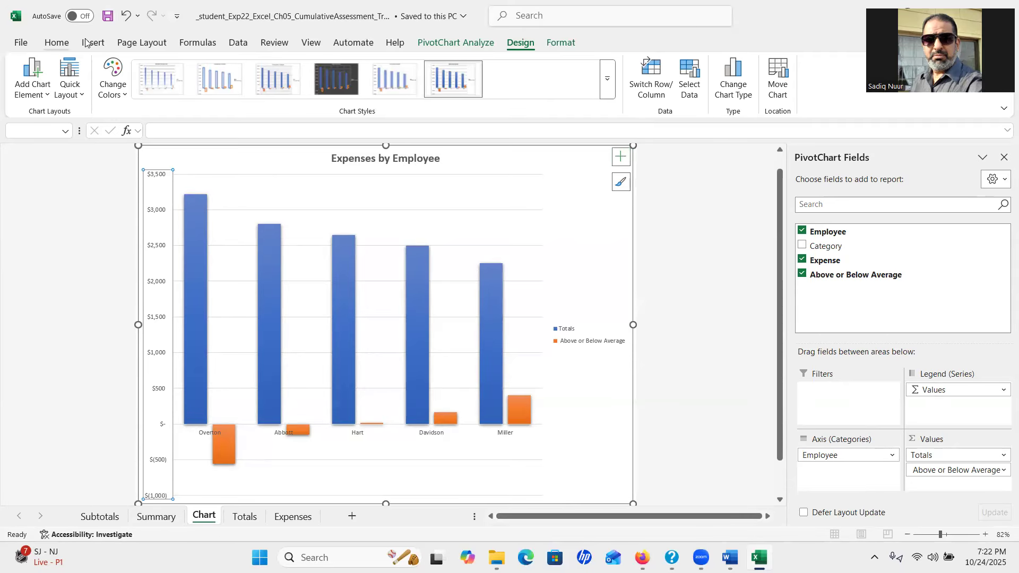
left_click(108, 17)
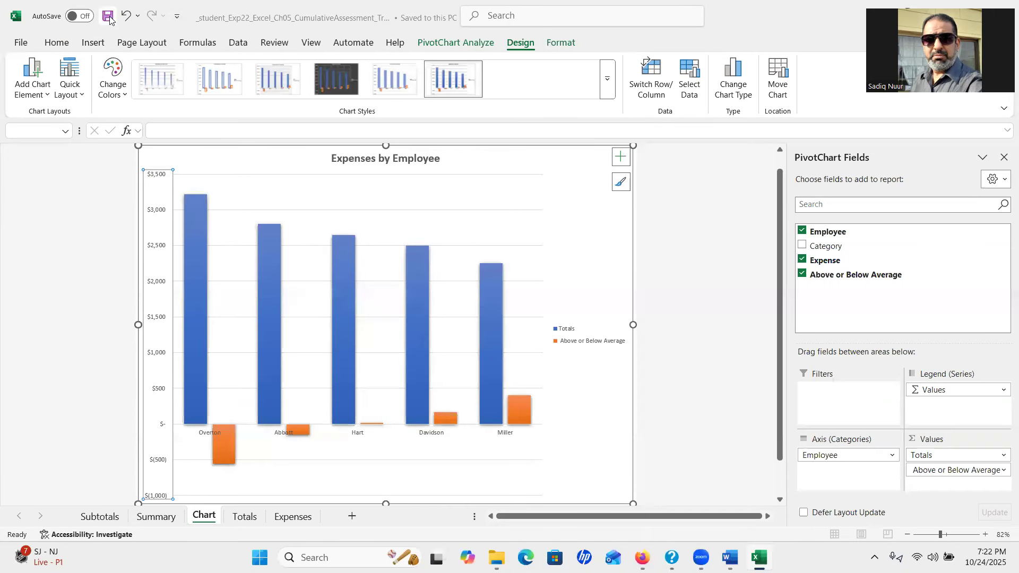
Close the Excel workbook window and restore the Word window from full screen
double_click(241, 17)
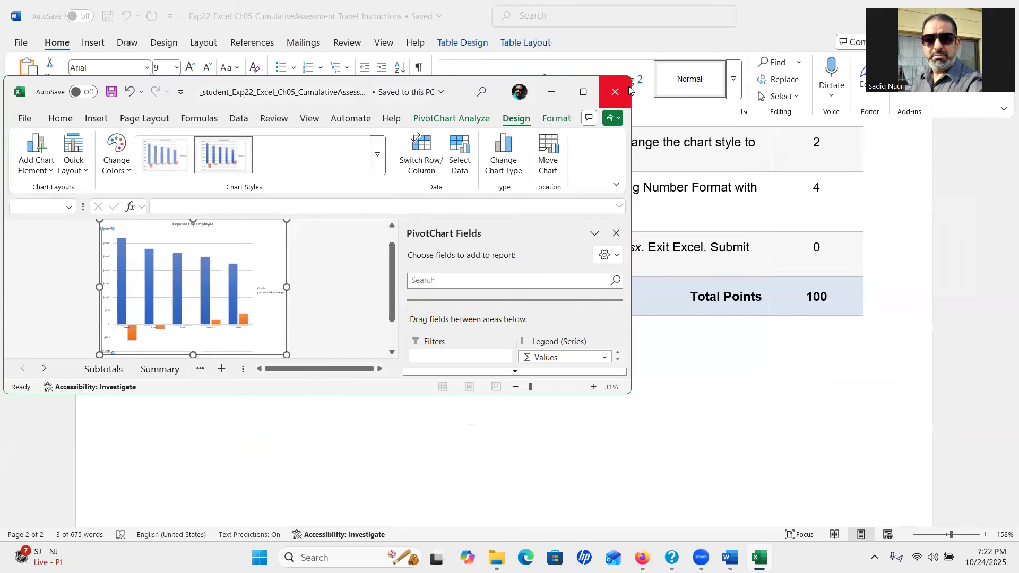
left_click(620, 91)
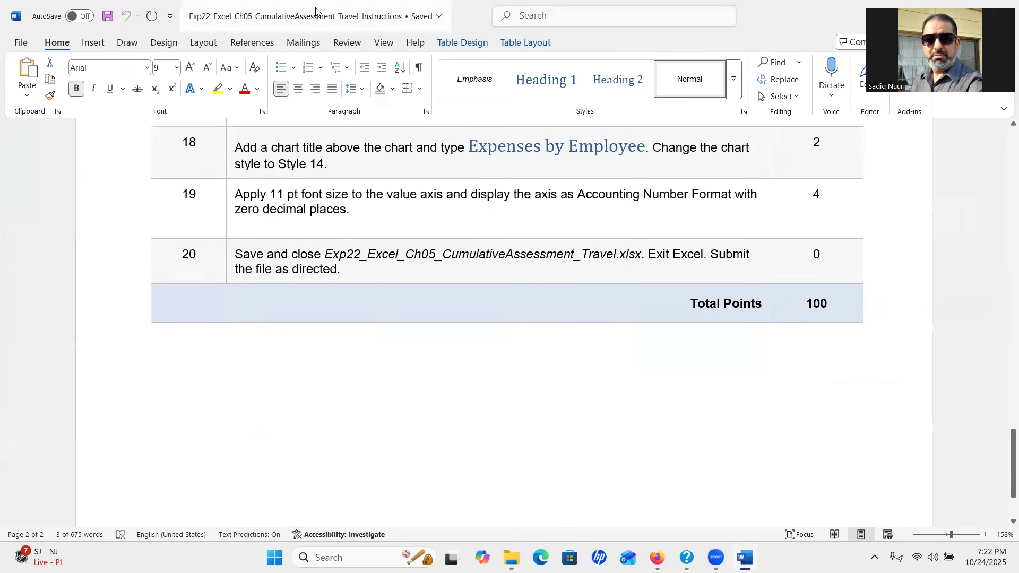
double_click(316, 10)
Close the Word instructions and bring up the Canvas course Assignments list
left_click(754, 86)
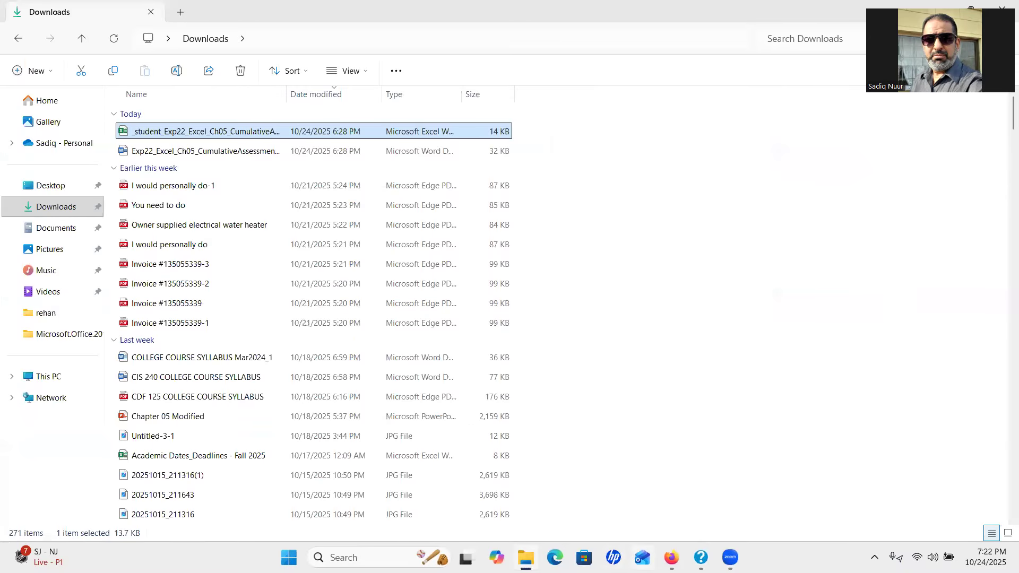
left_click(672, 558)
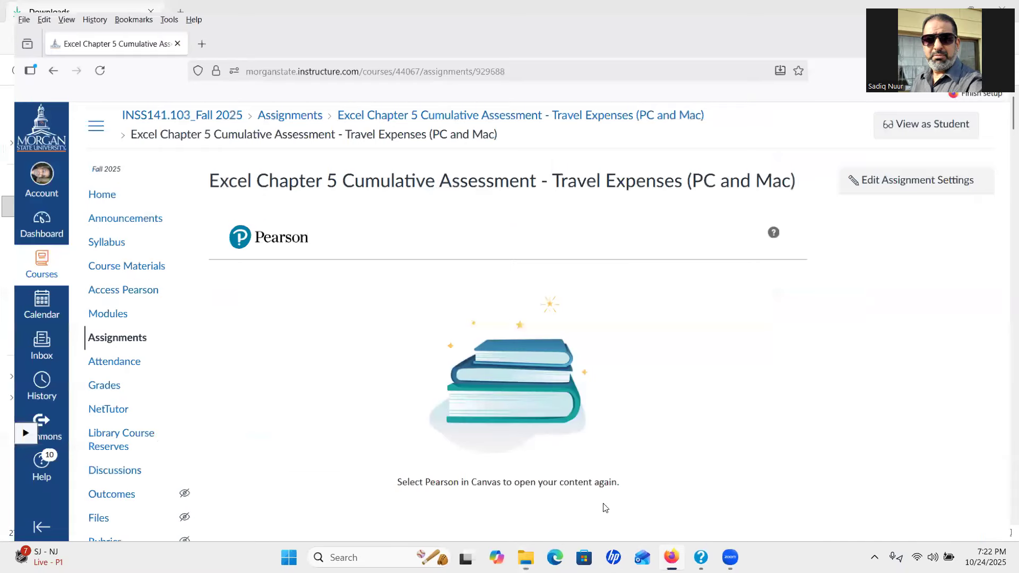
left_click(107, 333)
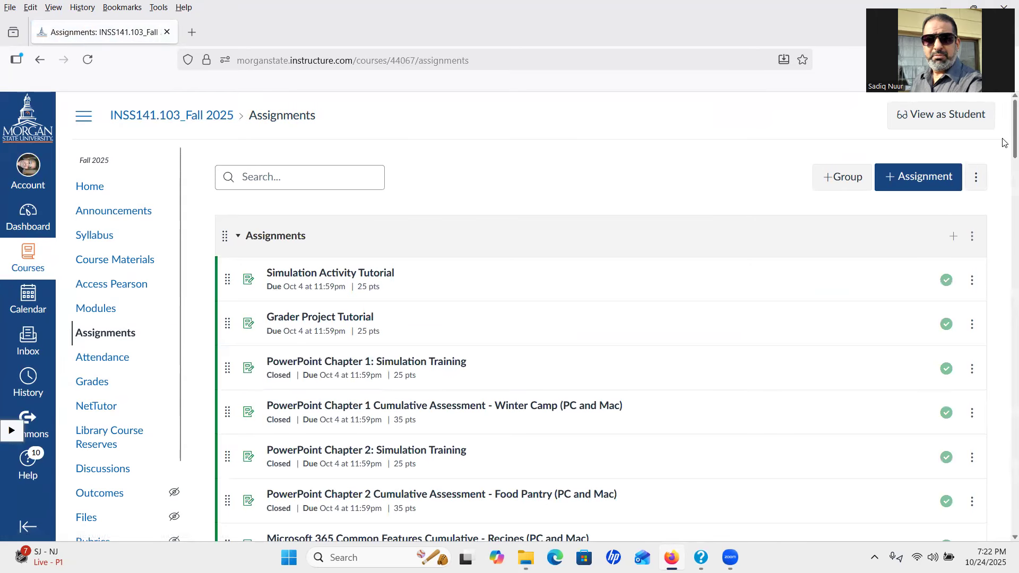
scroll(1005, 142, "down", 10)
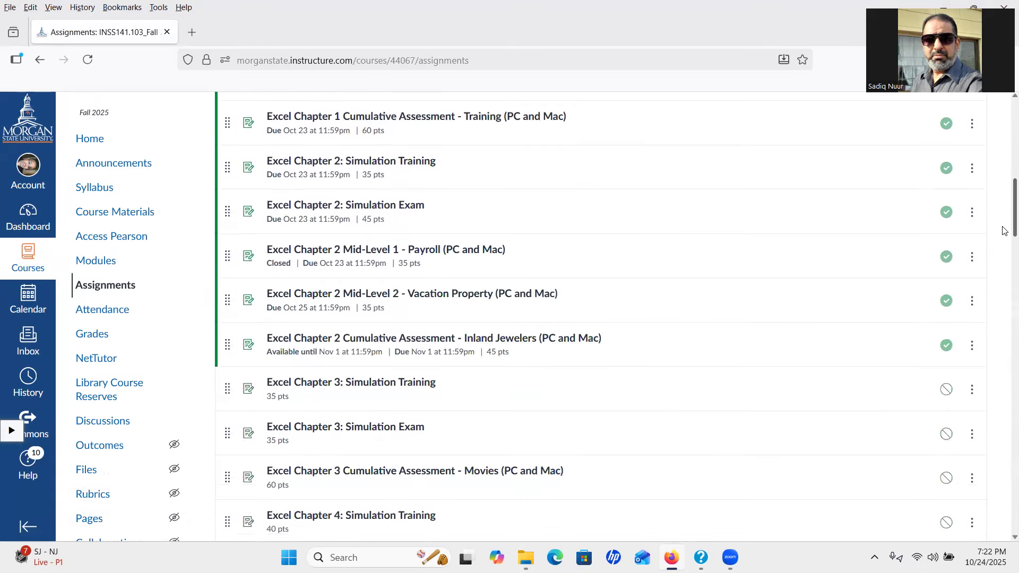
scroll(1005, 236, "down", 7)
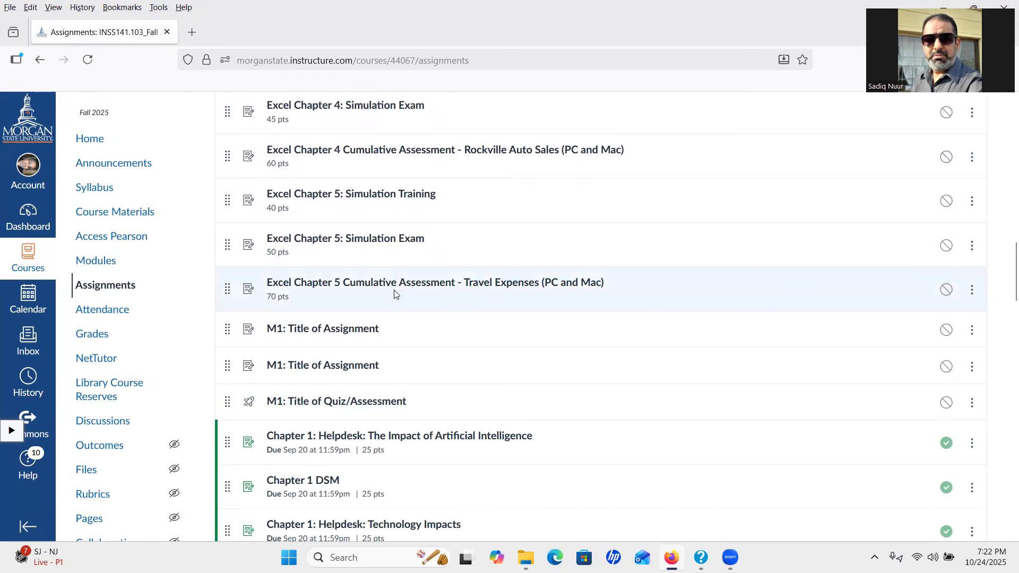
key("ctrl")
key("ctrl")
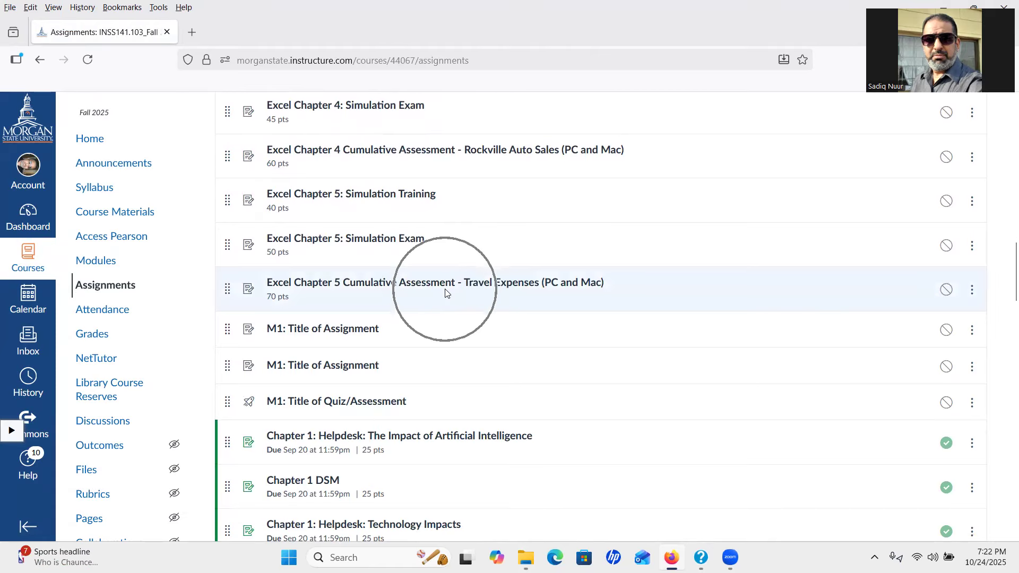
key("ctrl")
key("ctrl")
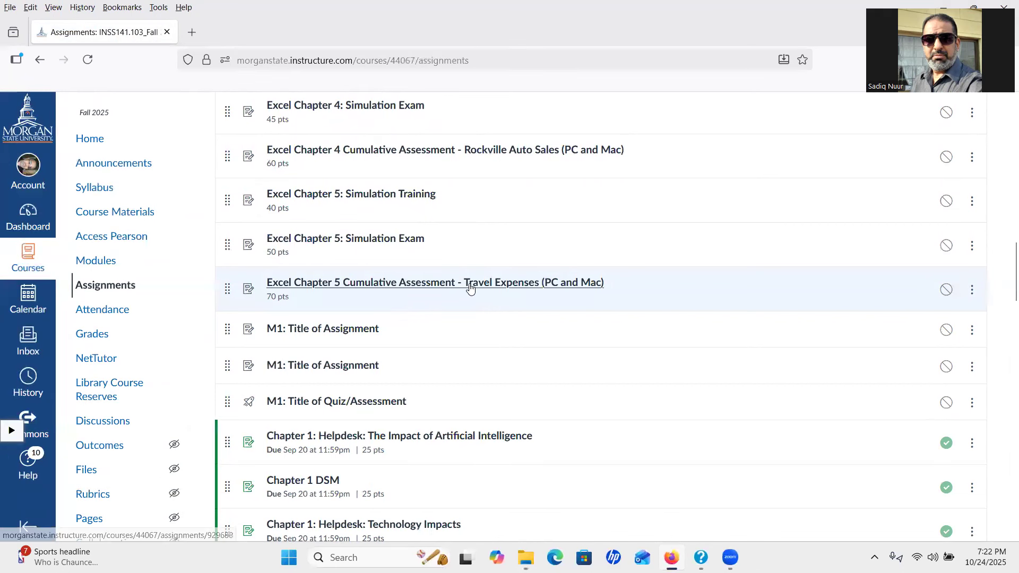
Launch the Travel Expenses cumulative assessment in Pearson and start the attempt
left_click(468, 287)
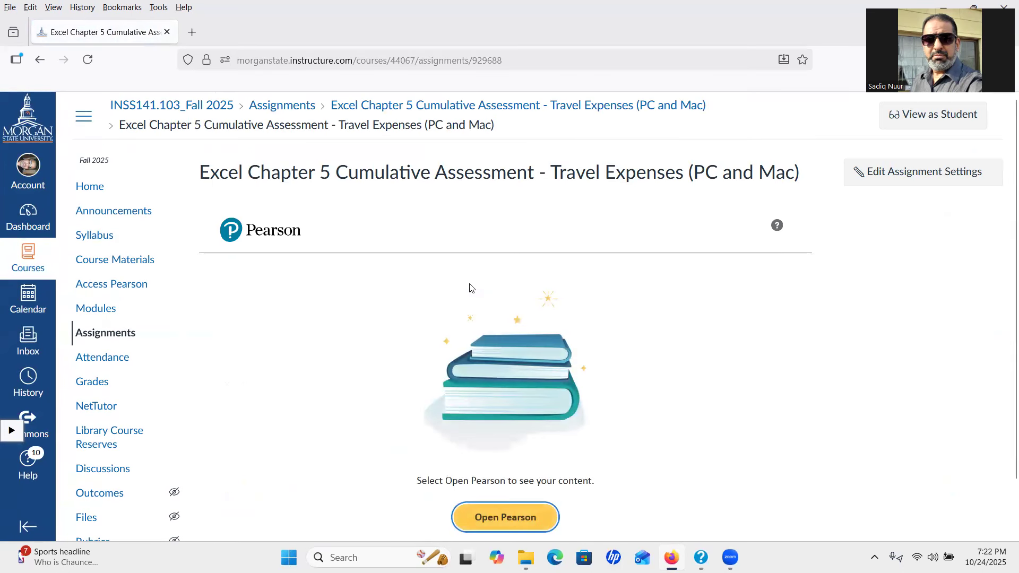
left_click(499, 523)
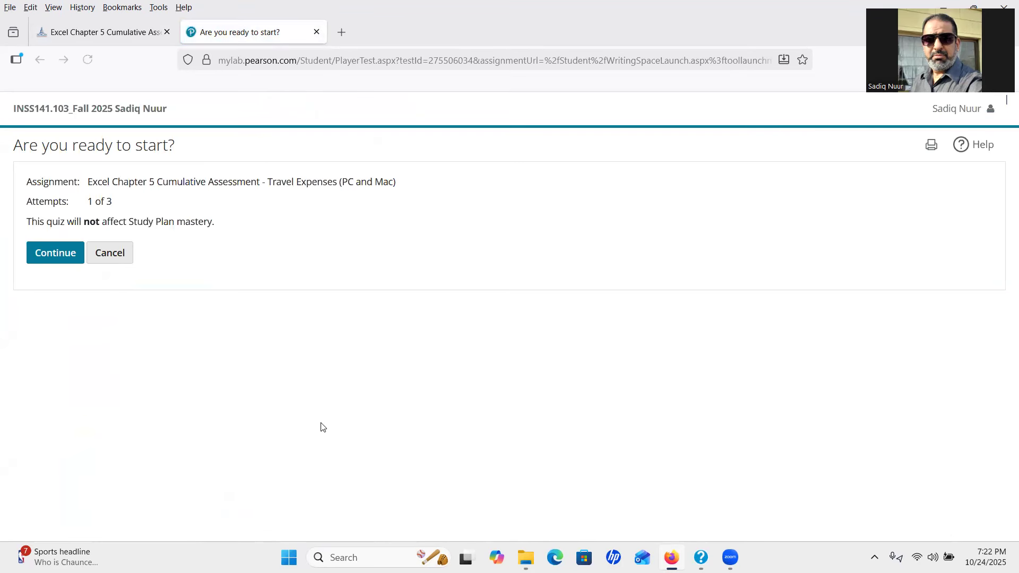
left_click(54, 255)
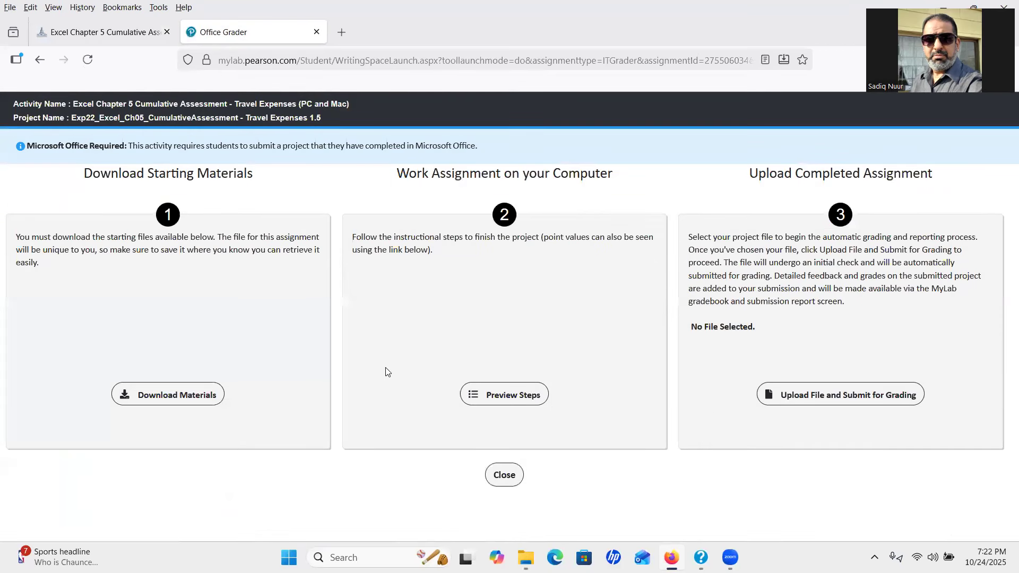
Upload the completed student Travel Expenses workbook from Downloads and submit it for grading
left_click(822, 423)
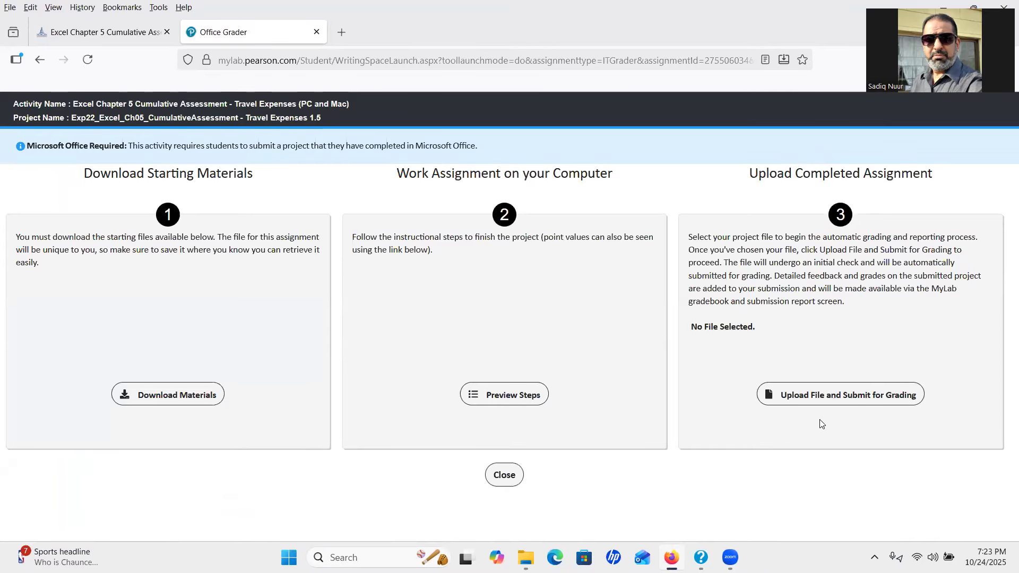
left_click(832, 401)
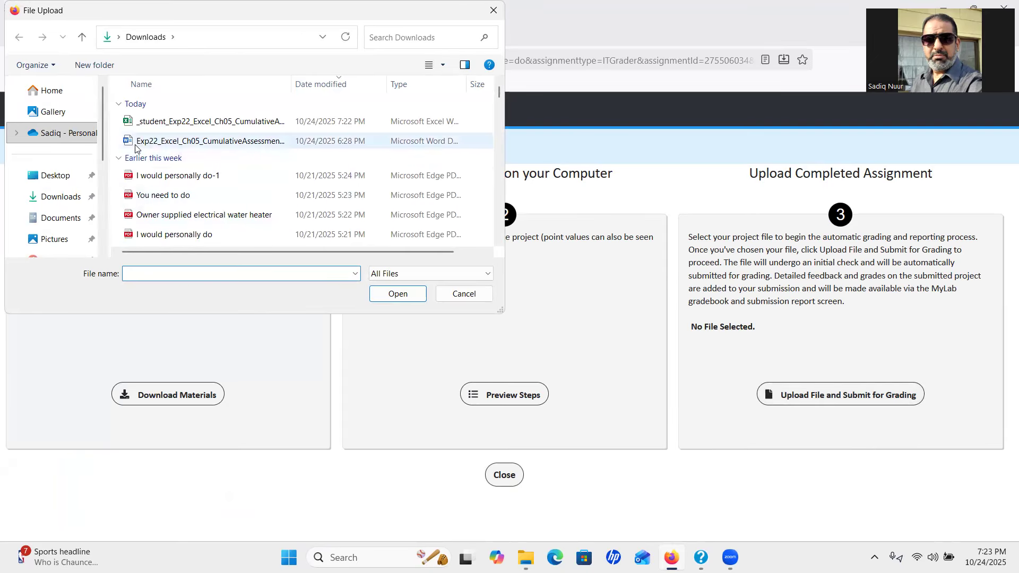
left_click(66, 201)
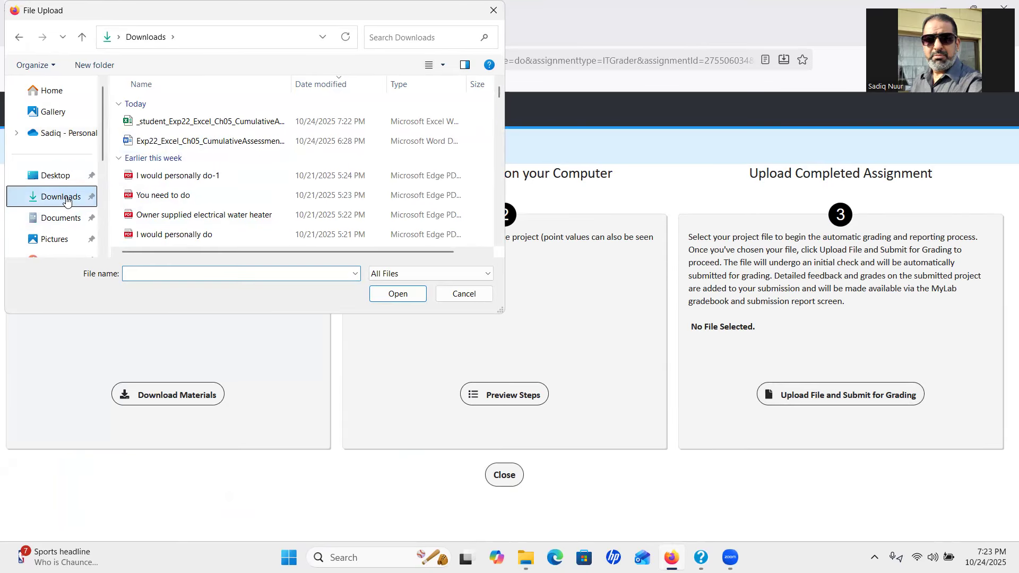
left_click(204, 123)
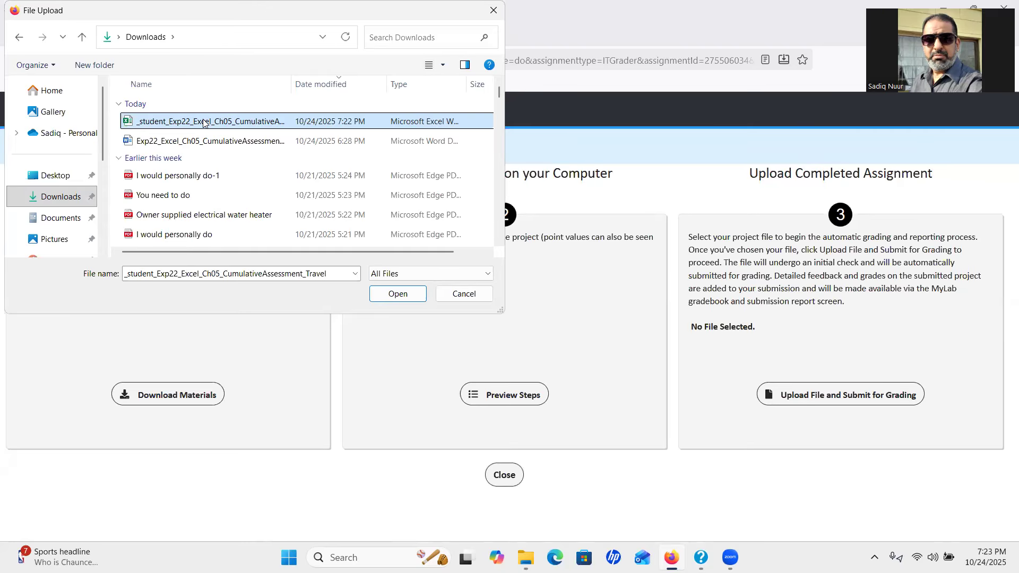
left_click(393, 293)
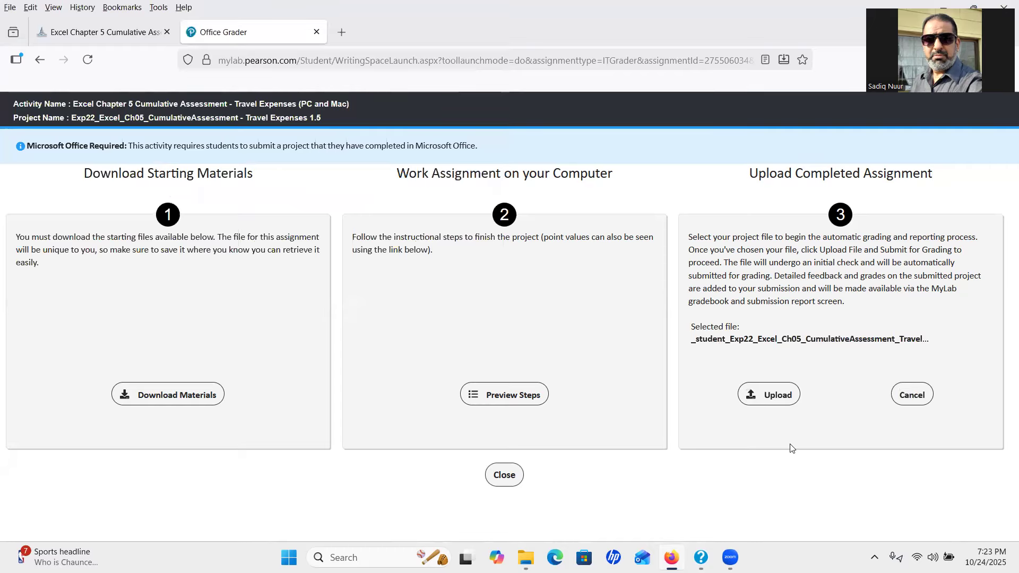
left_click(767, 396)
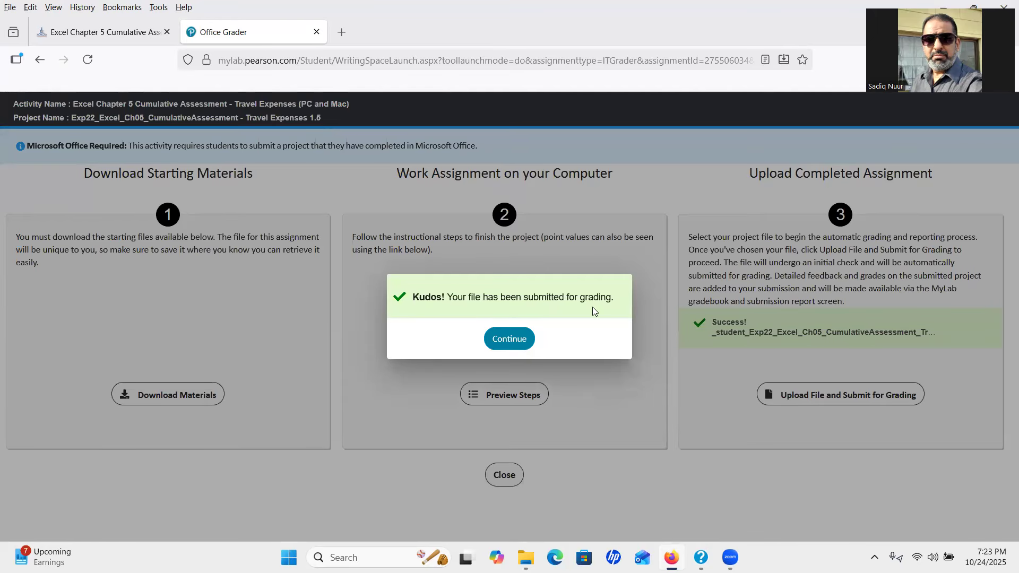
left_click(509, 339)
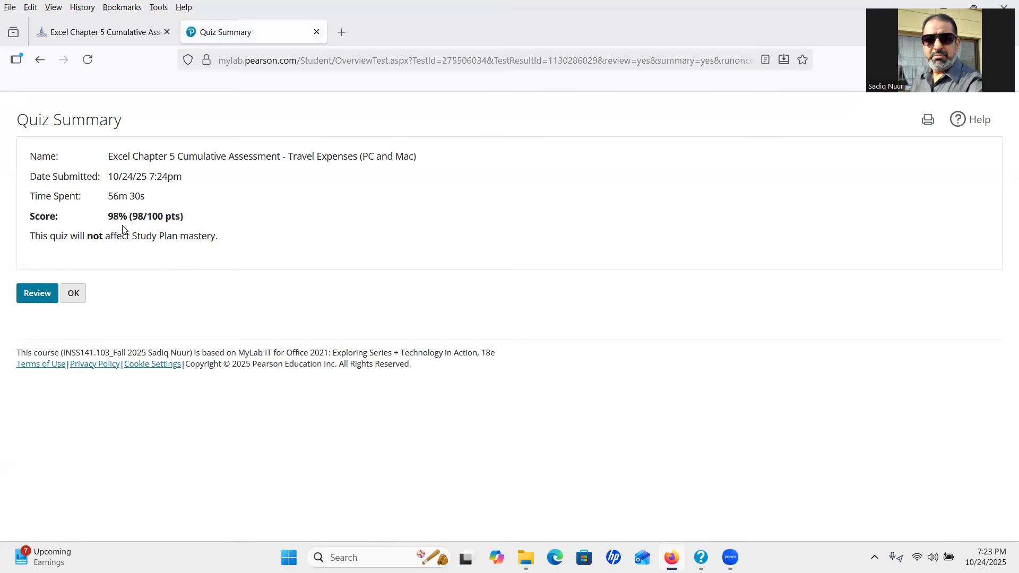
Review the 98% score card, noting the step 19 axis loss, then close the grader
left_click(37, 293)
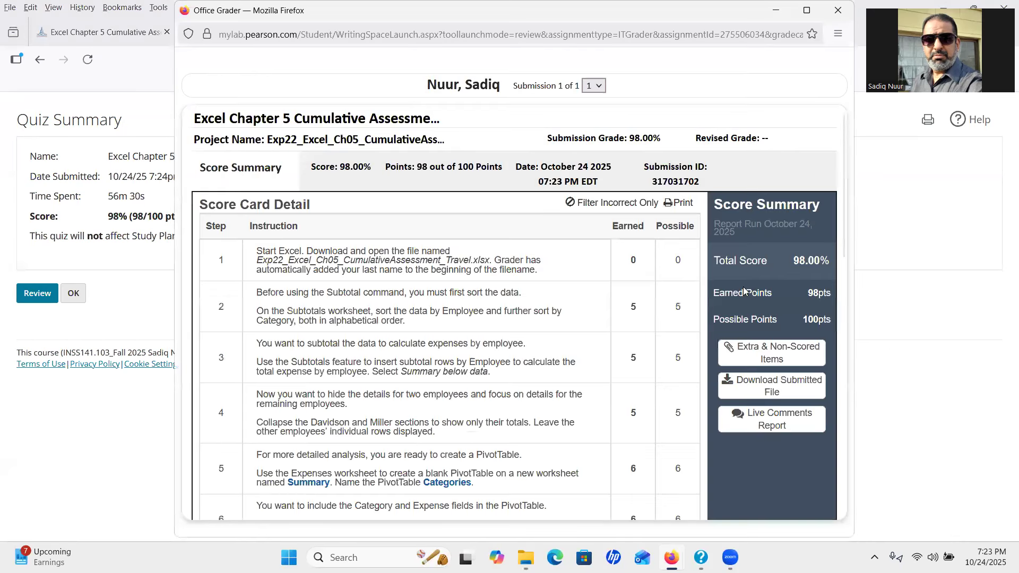
left_click_drag(841, 243, 894, 518)
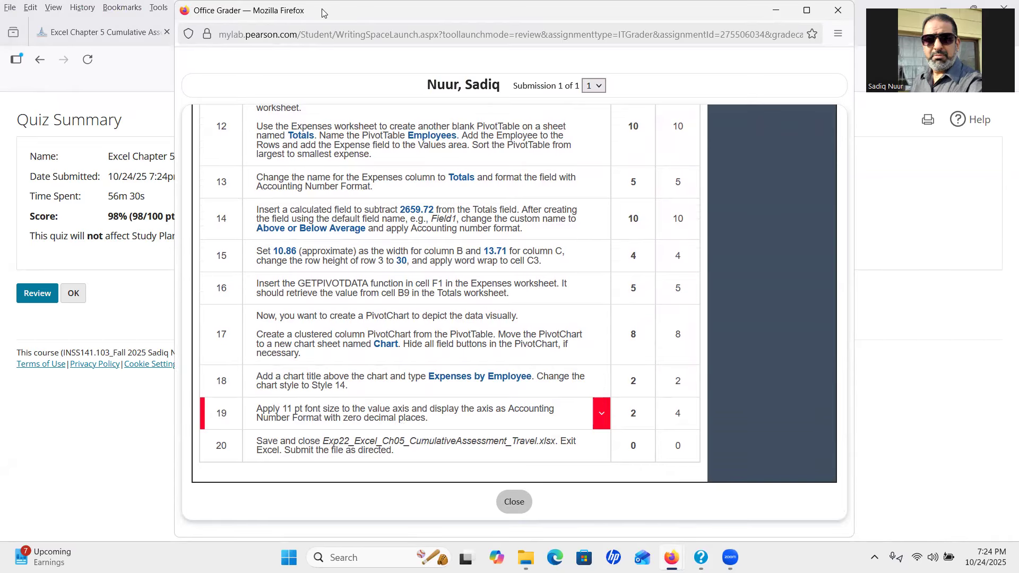
left_click_drag(700, 13, 648, 132)
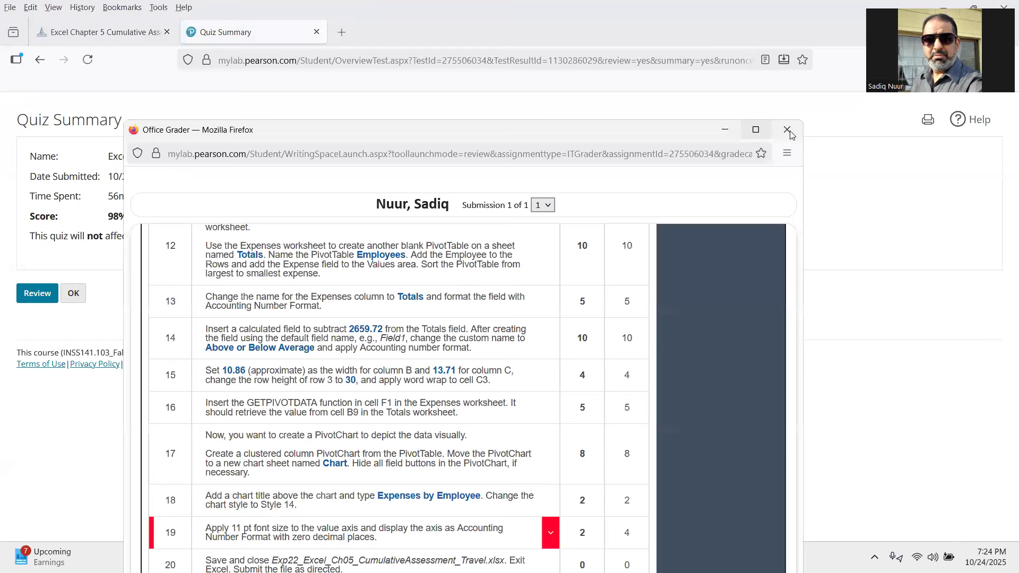
left_click(788, 131)
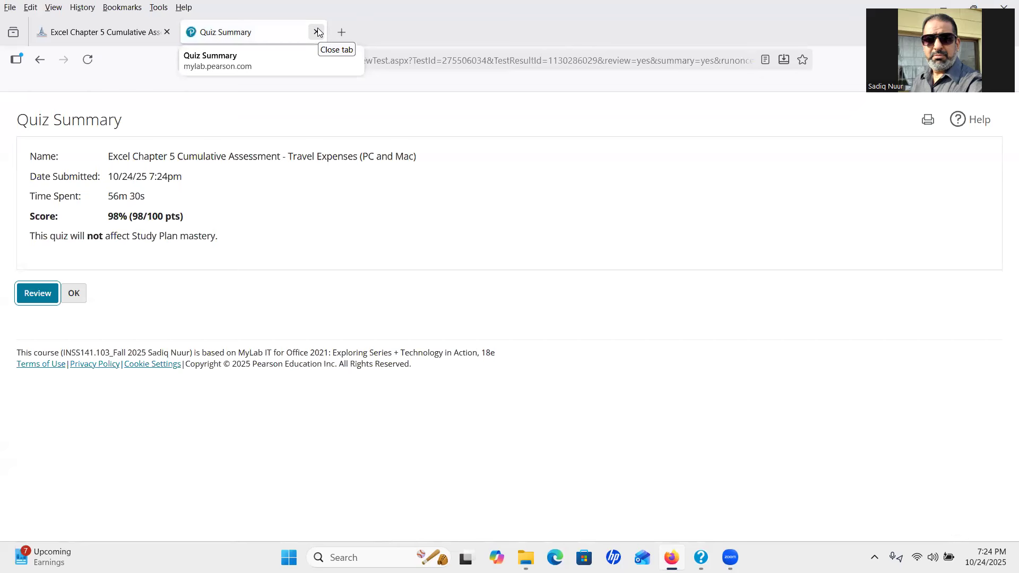
left_click(317, 32)
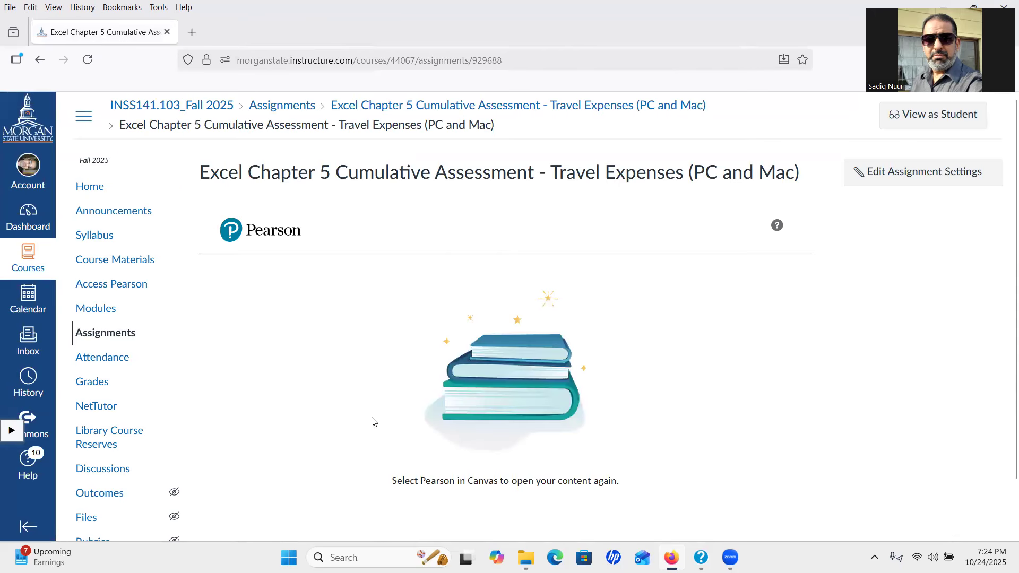
left_click(96, 338)
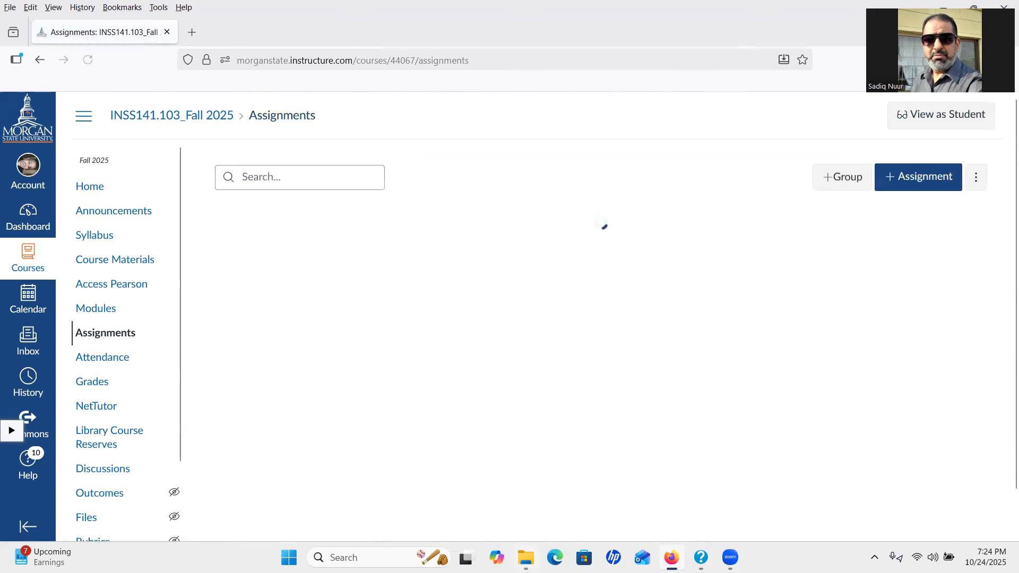
left_click(525, 558)
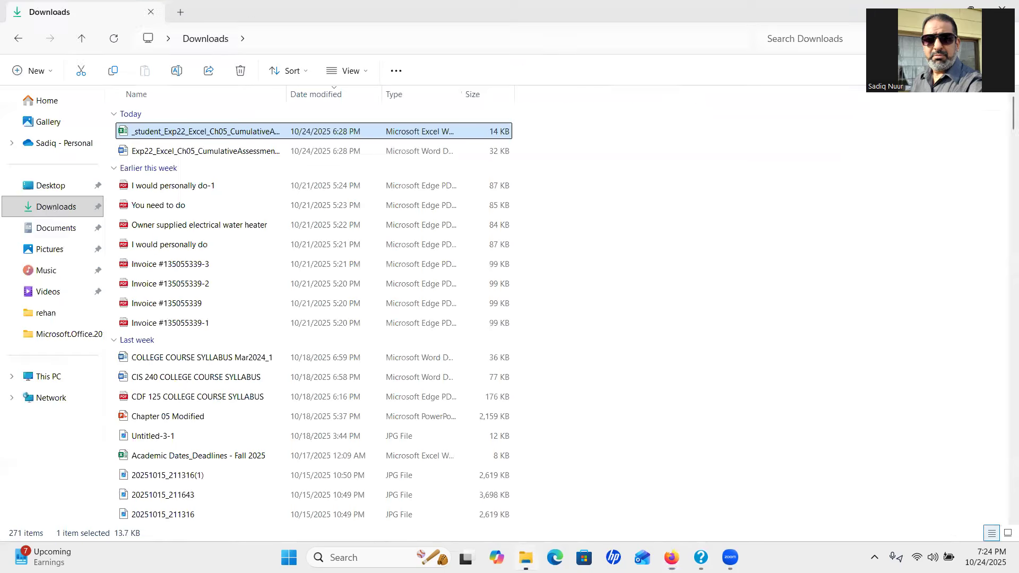
Reopen the student workbook and set the PivotChart value-axis labels to 11 pt
double_click(224, 135)
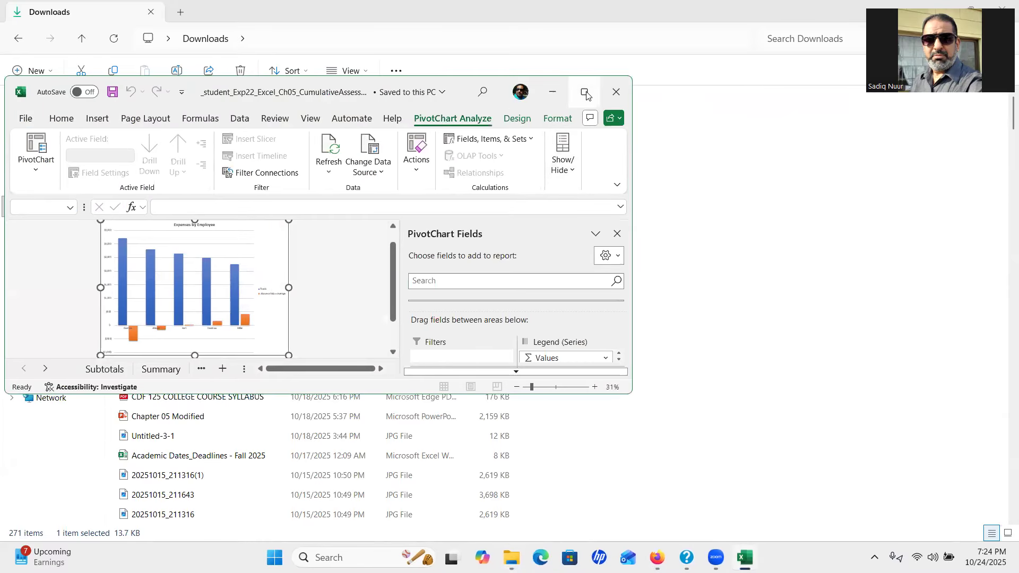
left_click(586, 93)
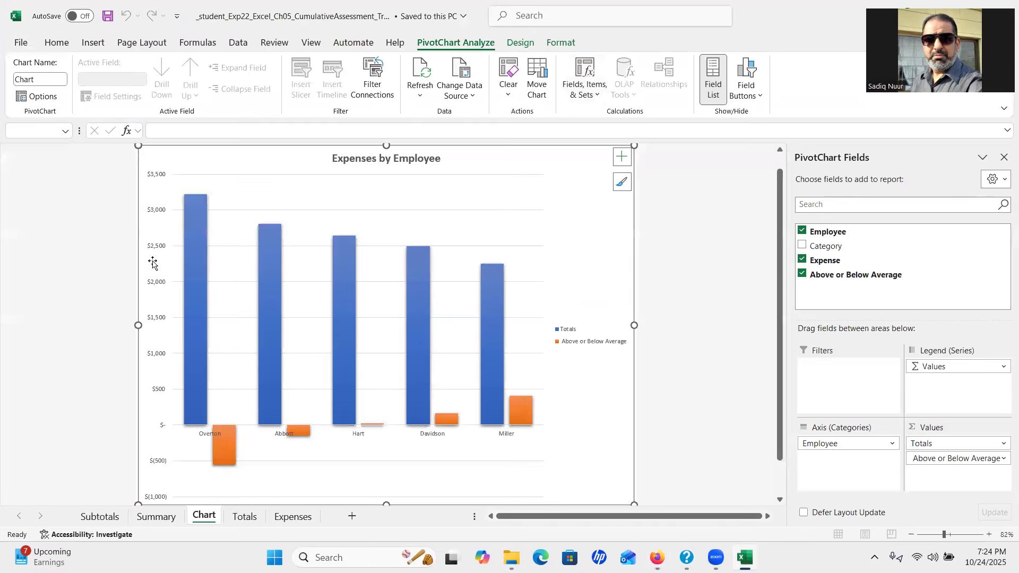
left_click(151, 285)
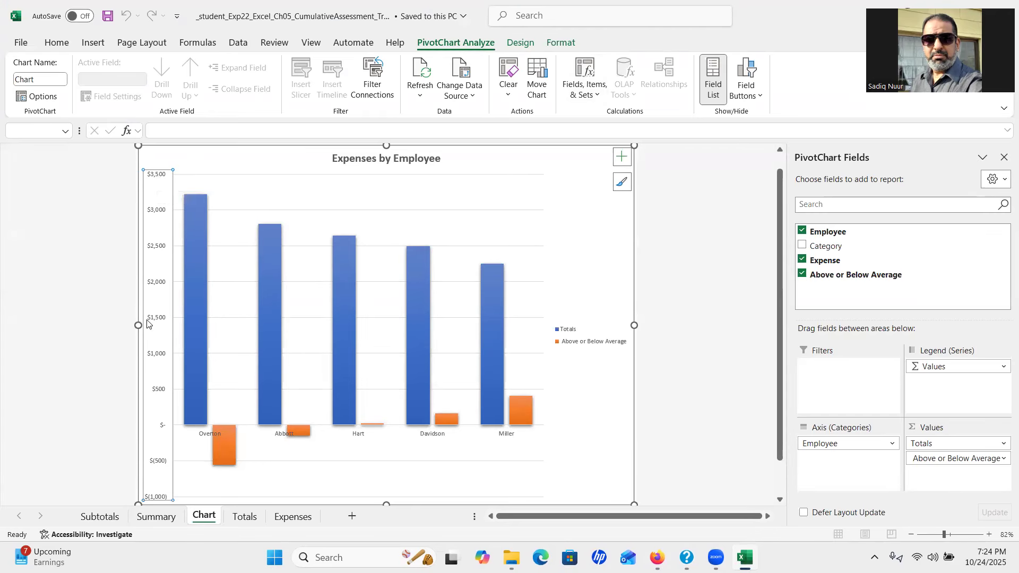
left_click(56, 43)
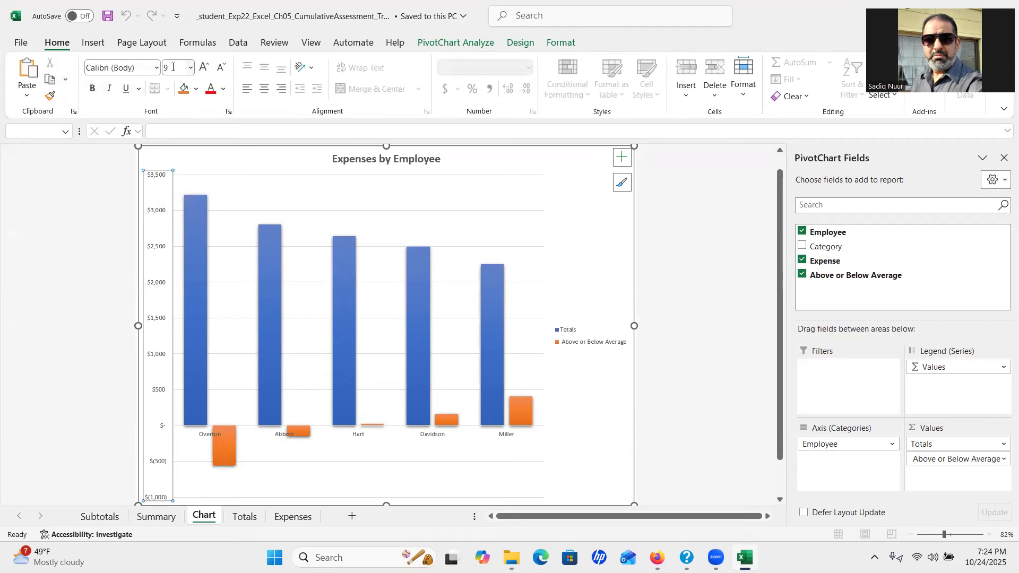
left_click(190, 68)
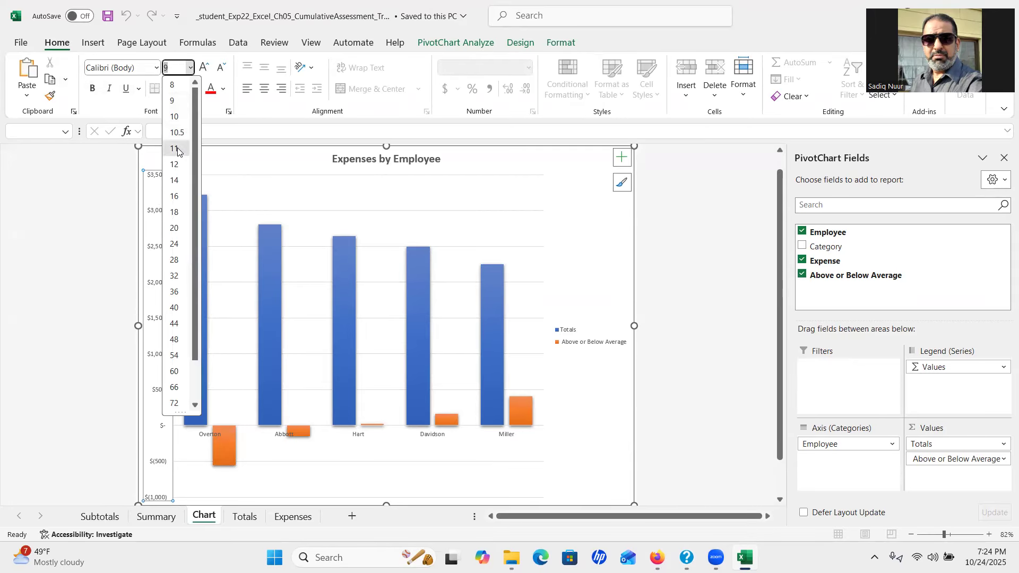
left_click(178, 150)
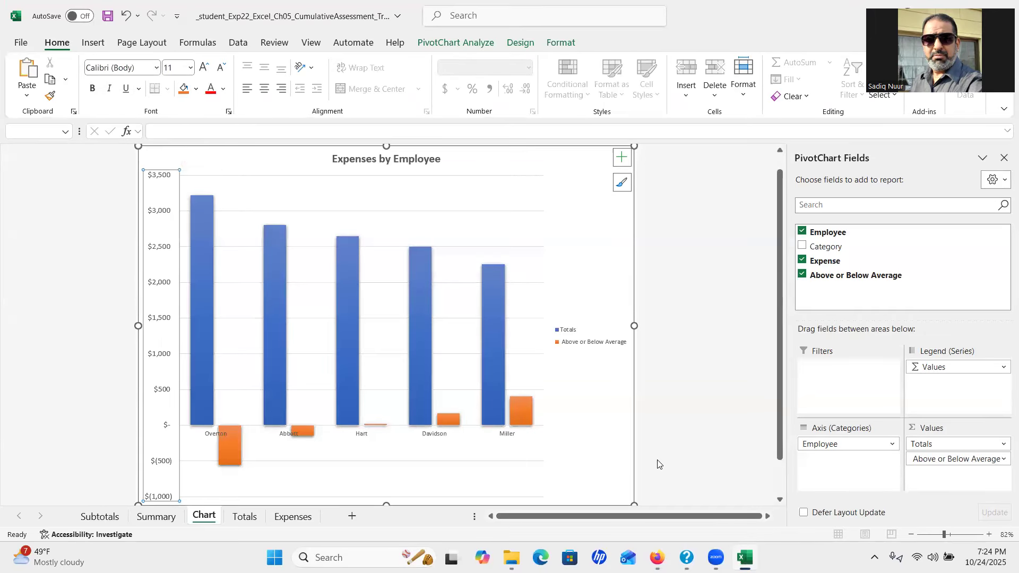
left_click(511, 557)
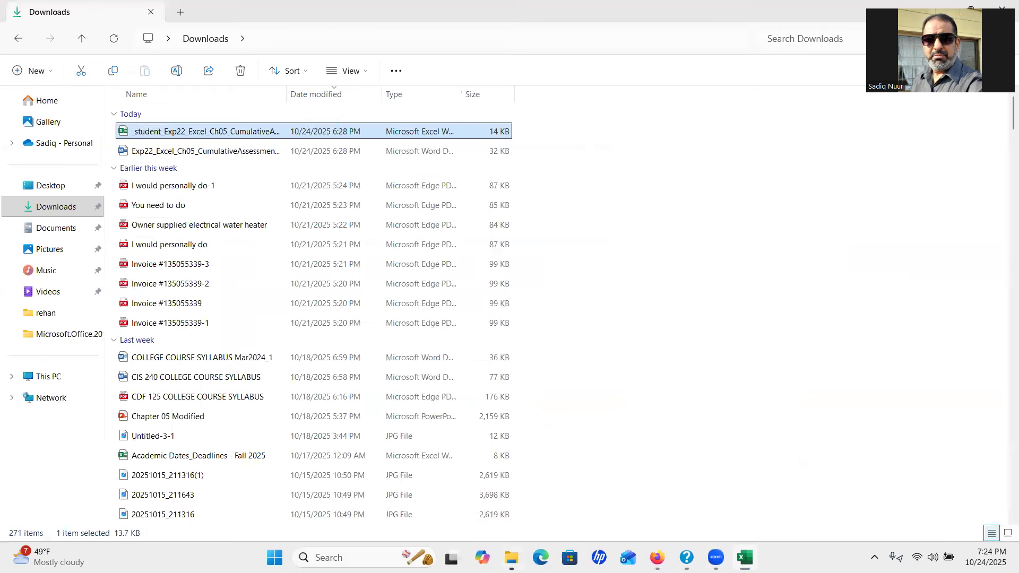
Reread the Word instructions through step 20, confirming the 11 pt axis requirement, then close Word
double_click(242, 152)
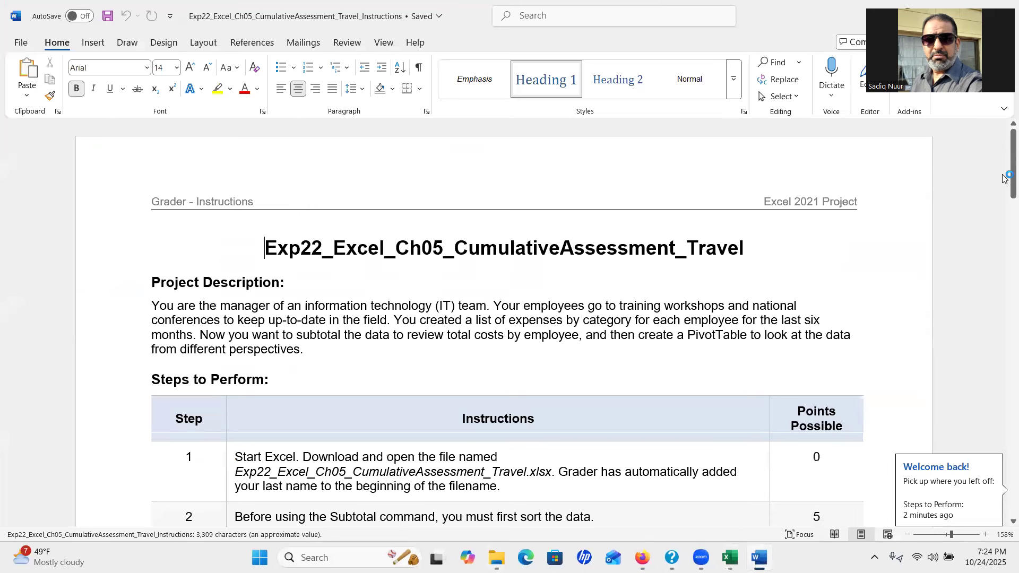
left_click_drag(1004, 218, 1008, 466)
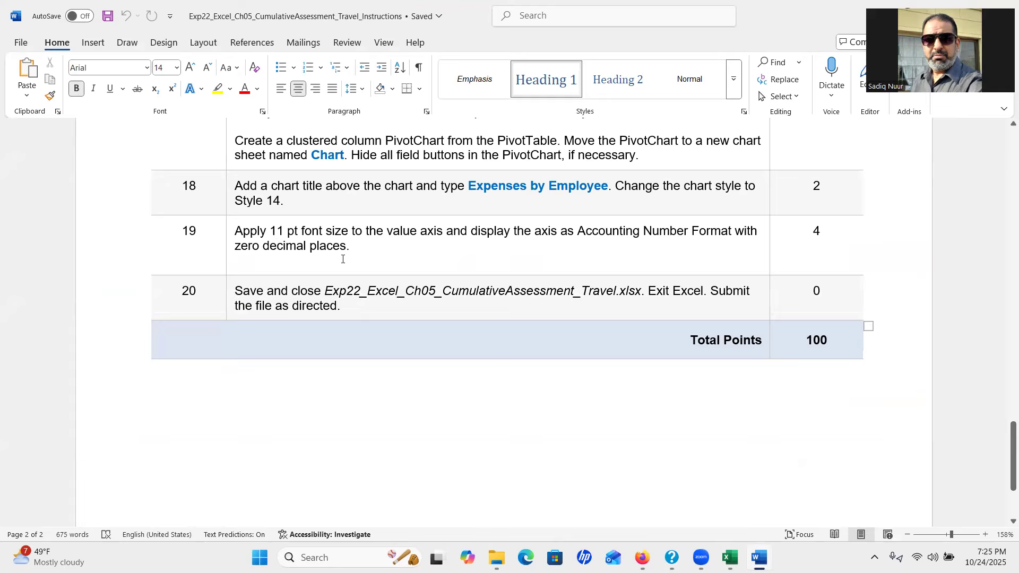
double_click(252, 16)
left_click(738, 155)
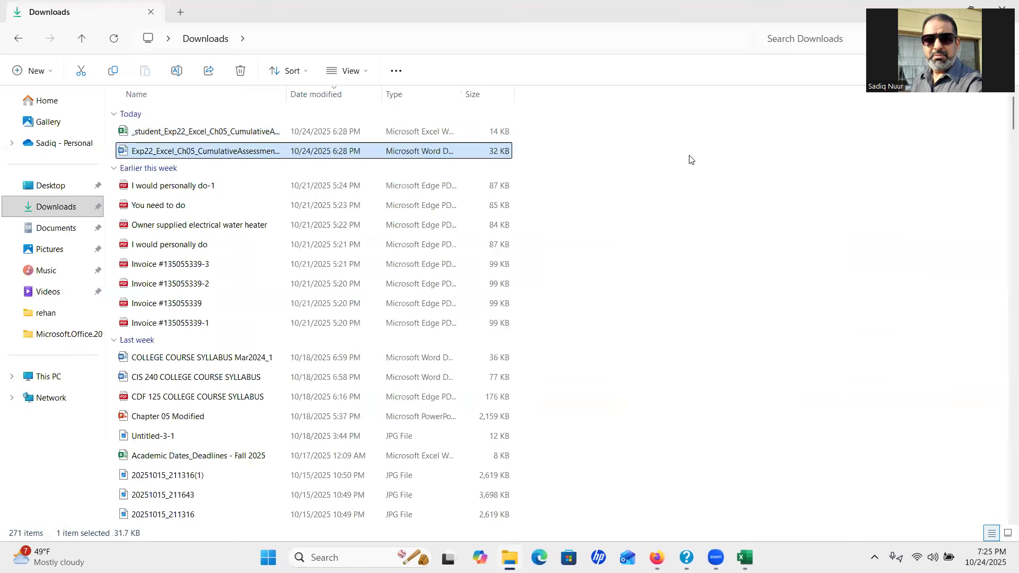
Save the travel workbook with its 11 pt axis, exit Excel, and close the Downloads window
left_click(745, 557)
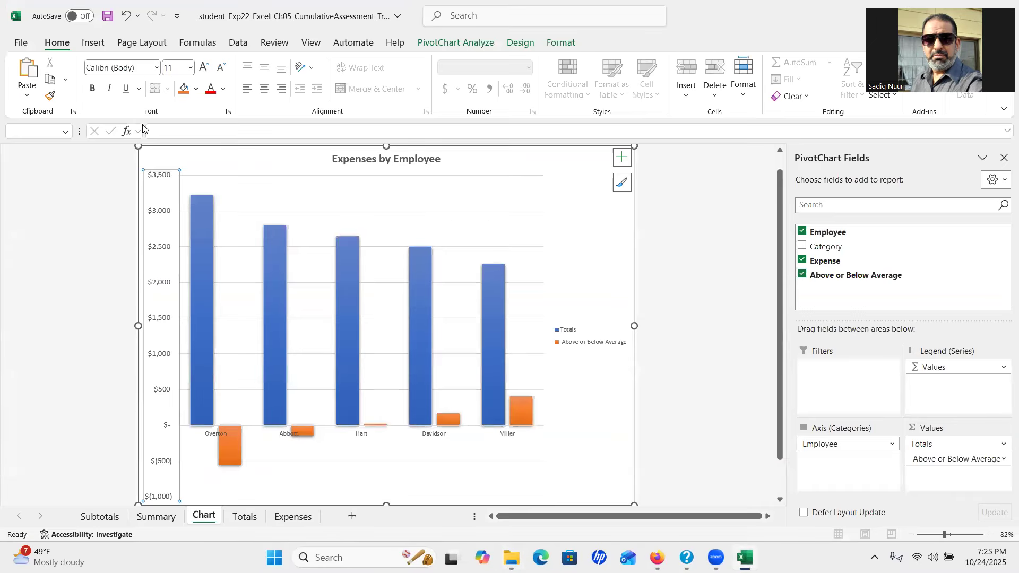
left_click(107, 16)
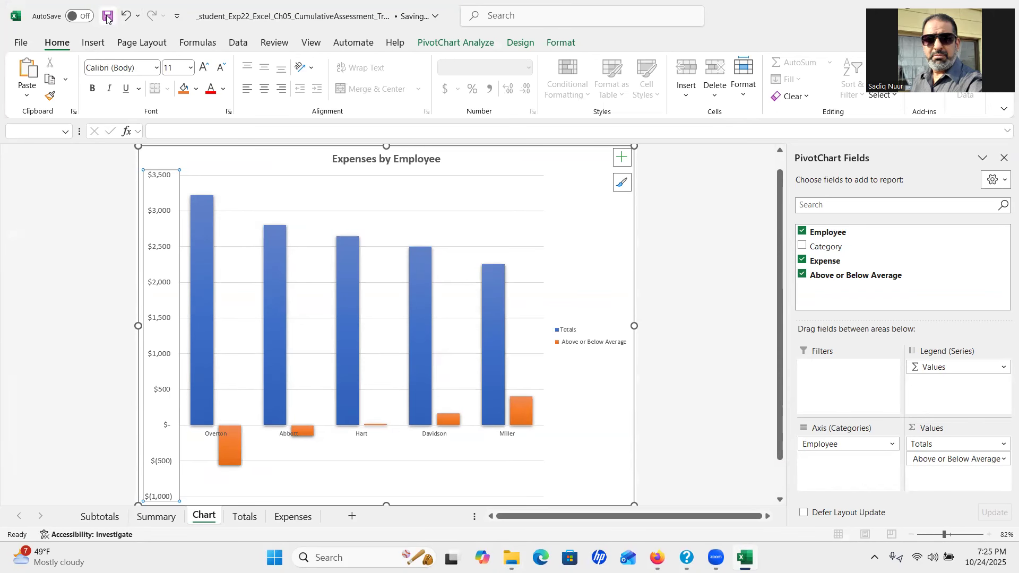
double_click(214, 15)
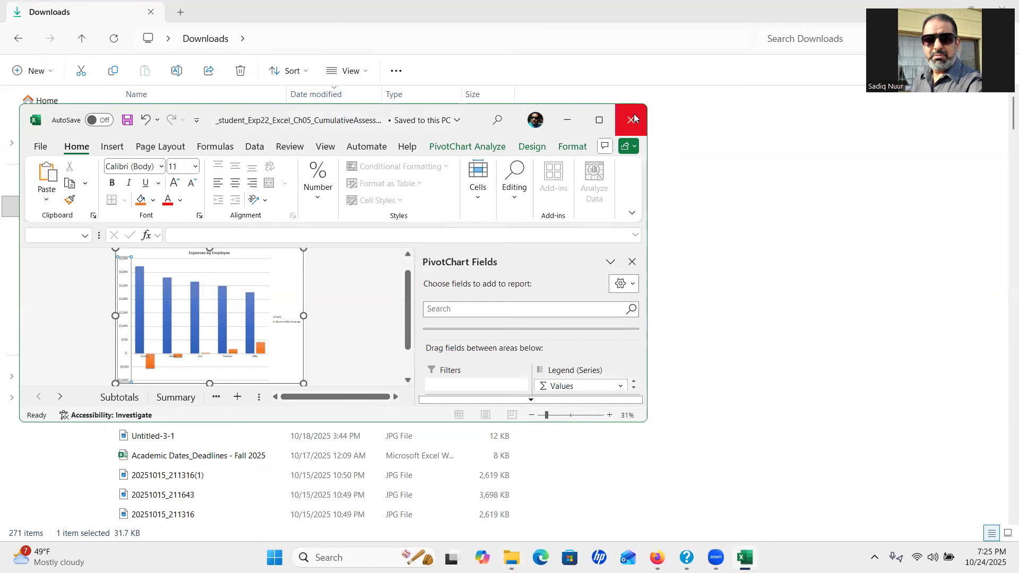
left_click(632, 118)
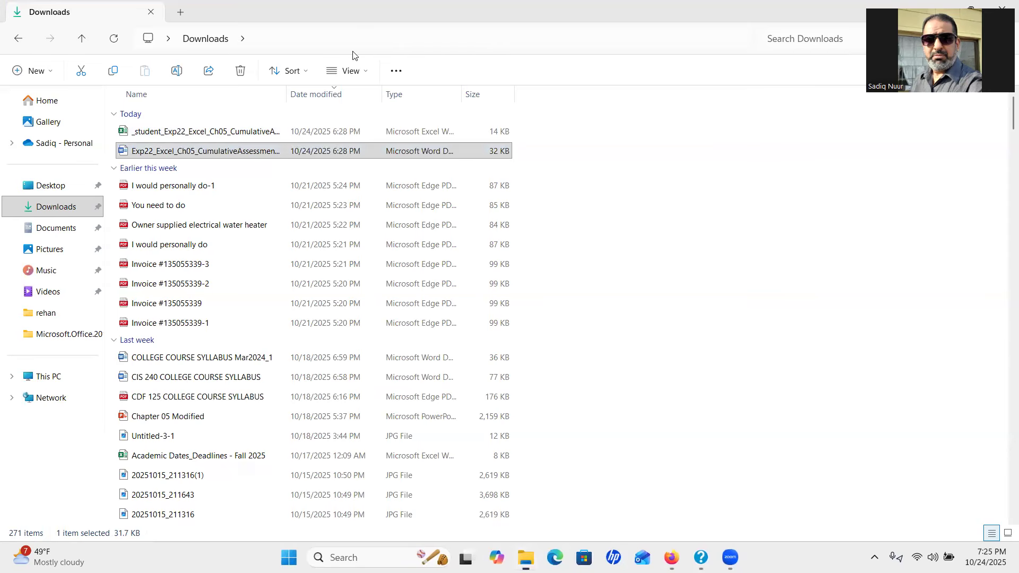
double_click(348, 13)
left_click(743, 124)
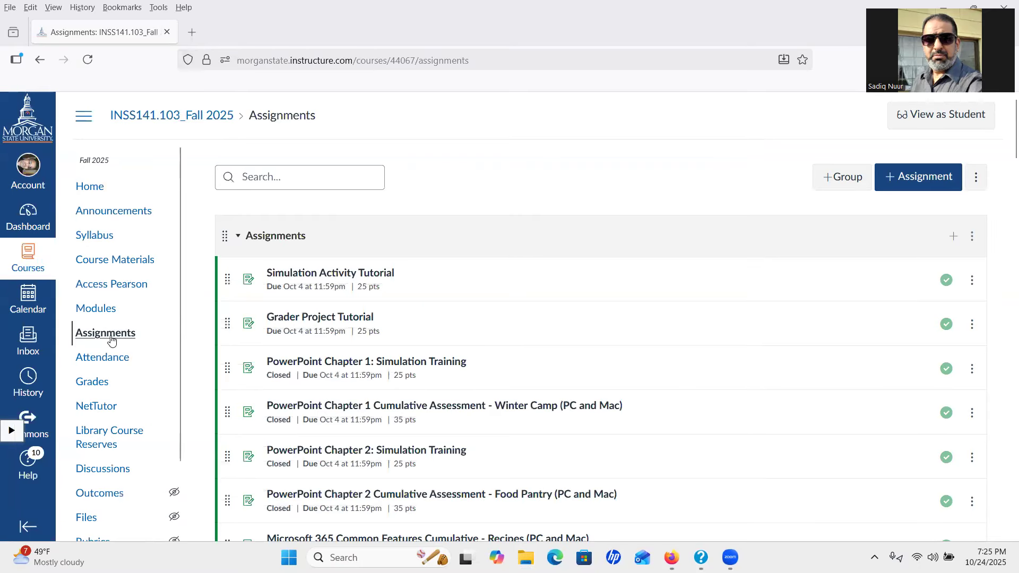
Relaunch Excel Chapter 5 Cumulative Assessment - Travel Expenses in Pearson and start it
left_click(110, 335)
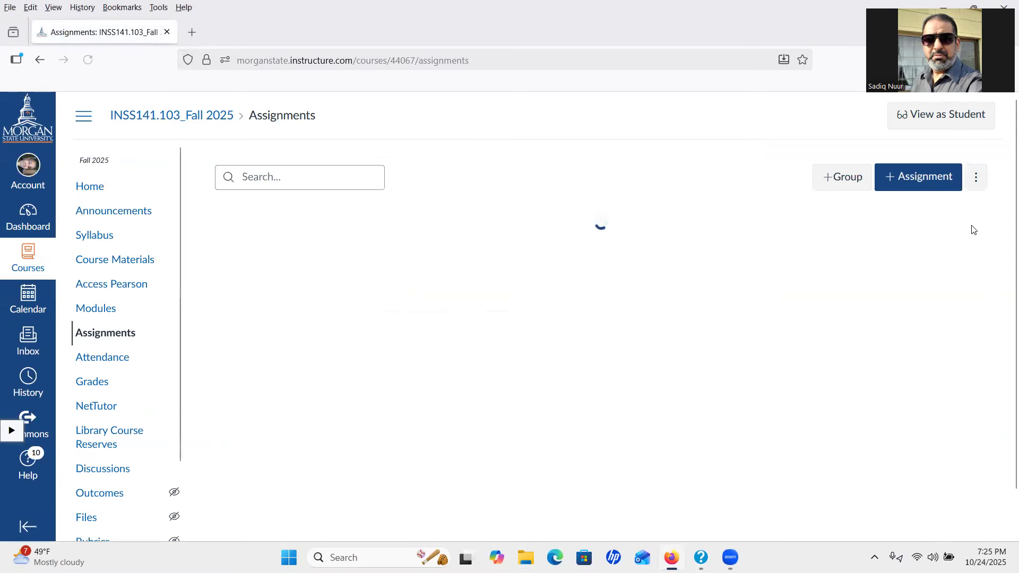
scroll(1005, 178, "down", 1)
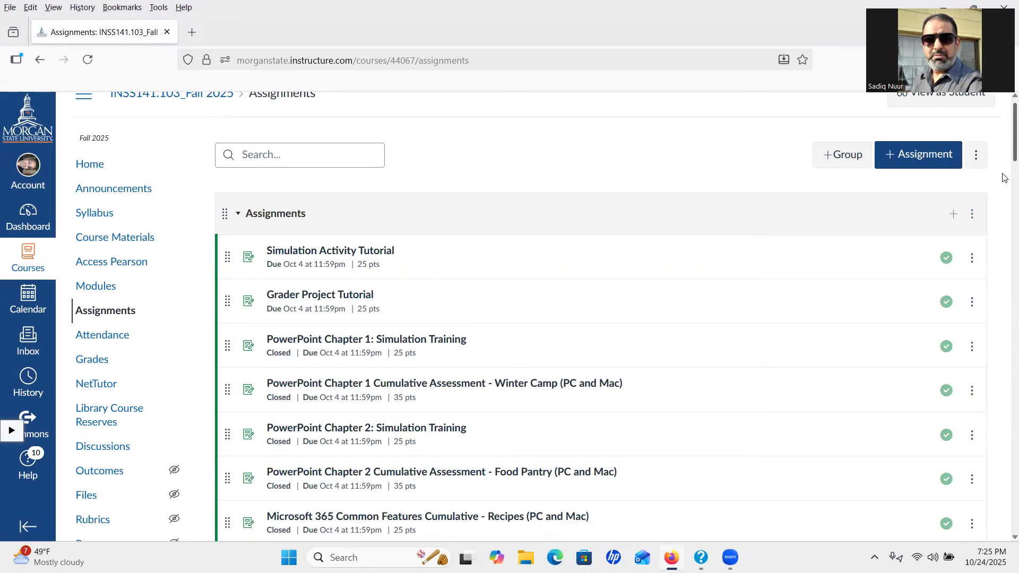
scroll(1005, 178, "down", 15)
scroll(1005, 271, "down", 6)
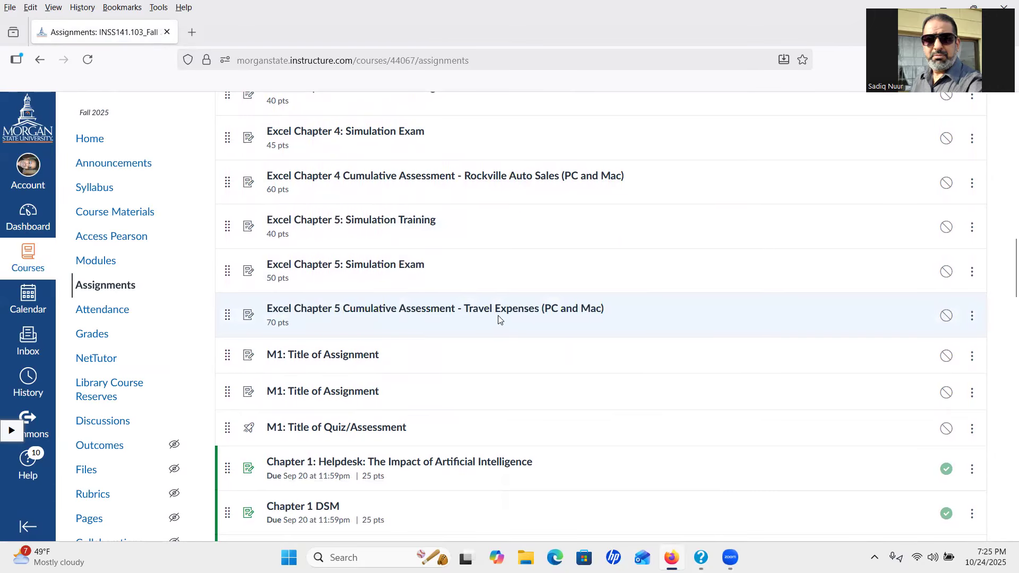
left_click(523, 313)
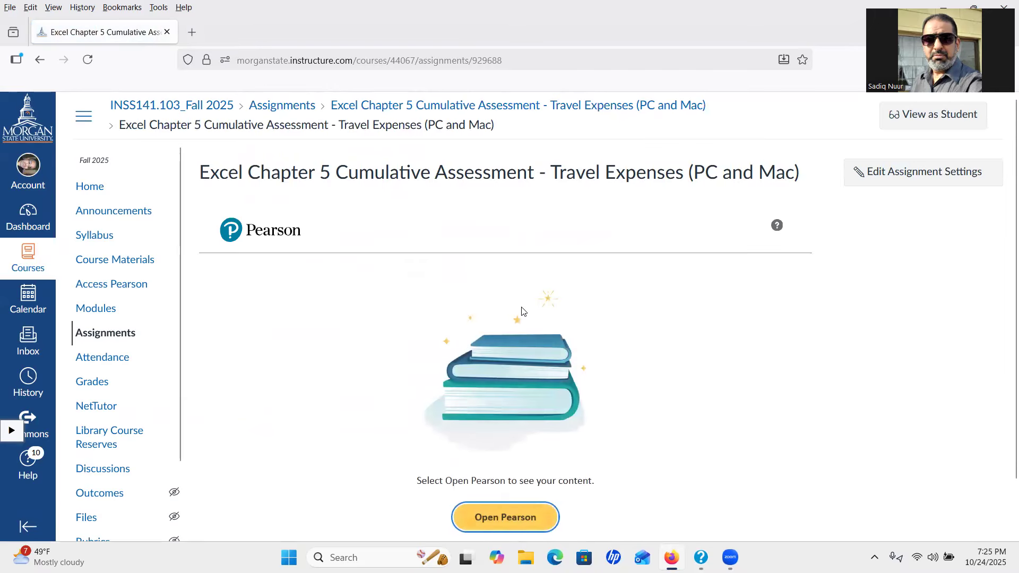
left_click(503, 519)
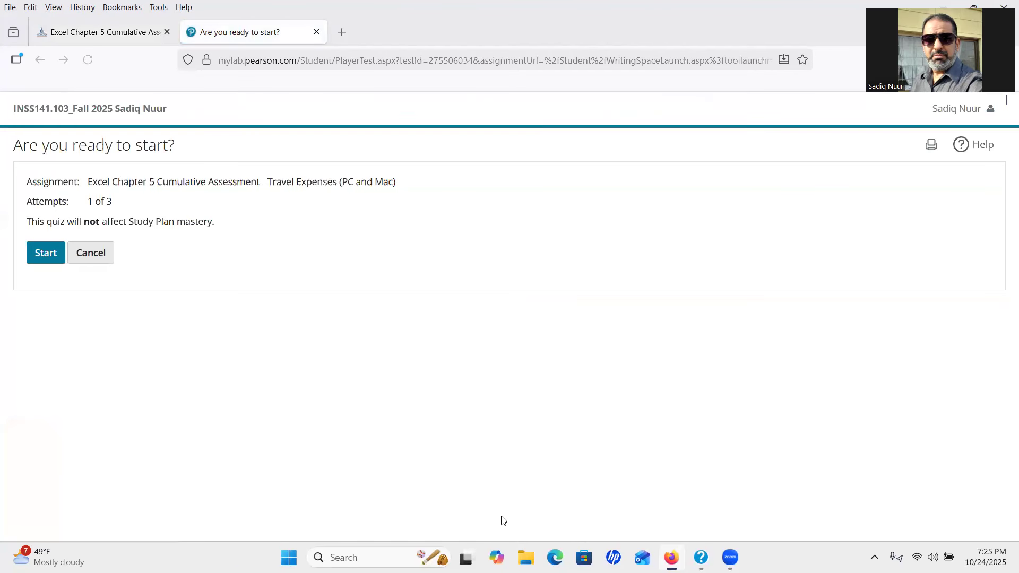
left_click(45, 253)
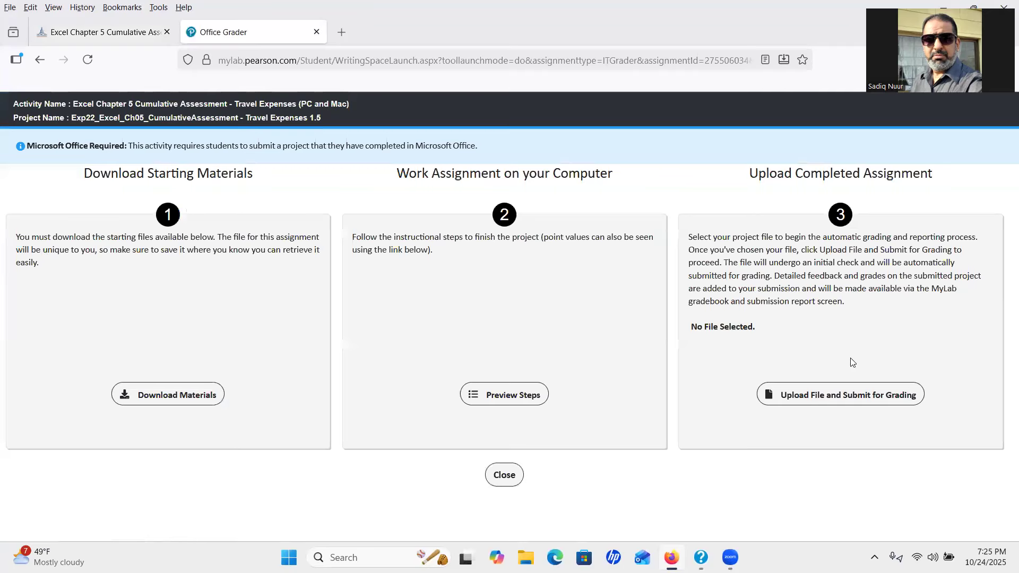
Upload the _student travel workbook from Downloads and submit it for grading
left_click(845, 400)
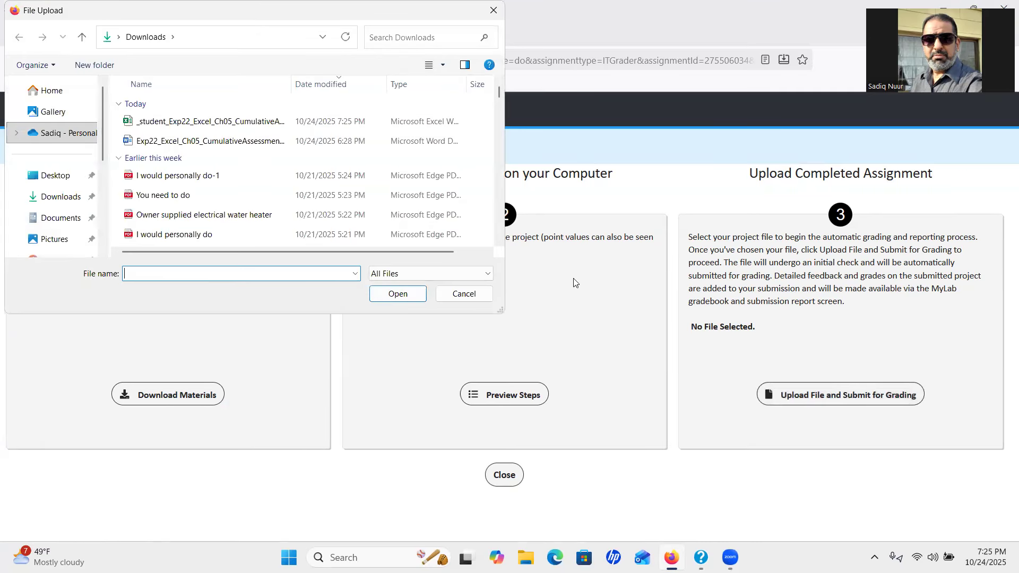
left_click(236, 120)
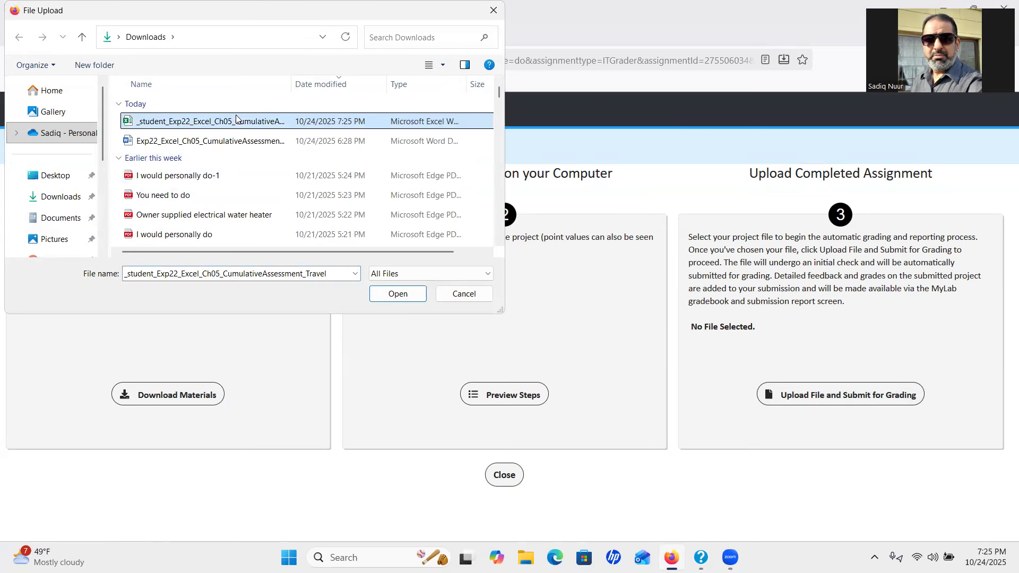
left_click(403, 294)
left_click(771, 394)
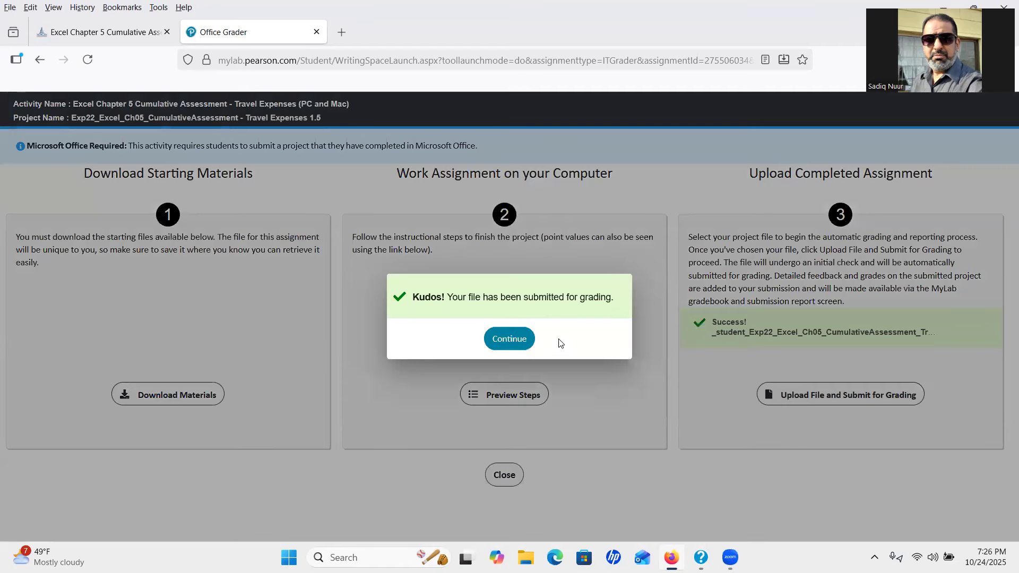
left_click(508, 340)
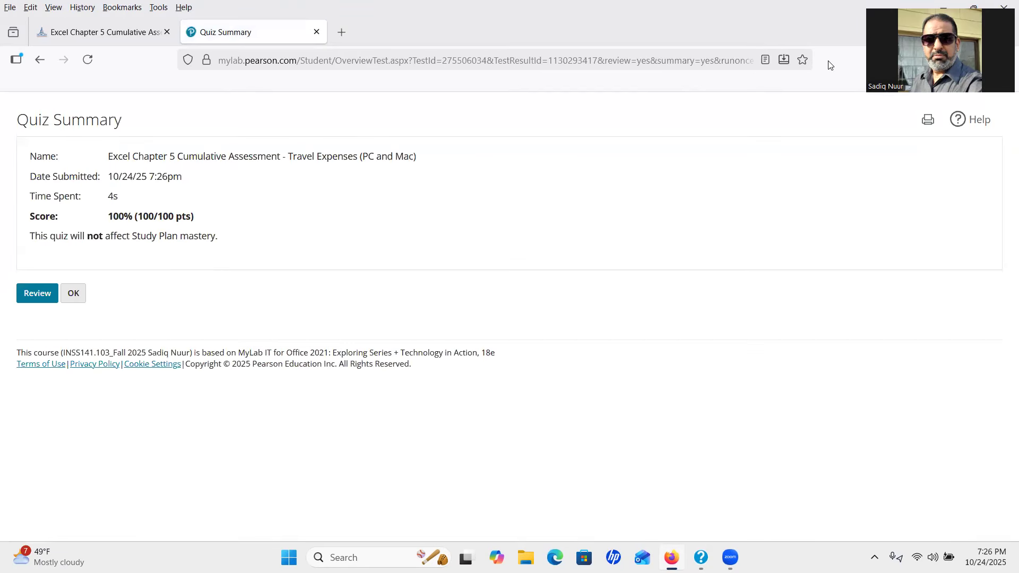
Open the detailed score report and highlight the 100% score and 100/100 points
mouse_move(195, 202)
left_mouse_down()
mouse_move(99, 210)
mouse_move(112, 230)
mouse_move(239, 215)
mouse_move(246, 191)
mouse_move(188, 202)
left_mouse_up()
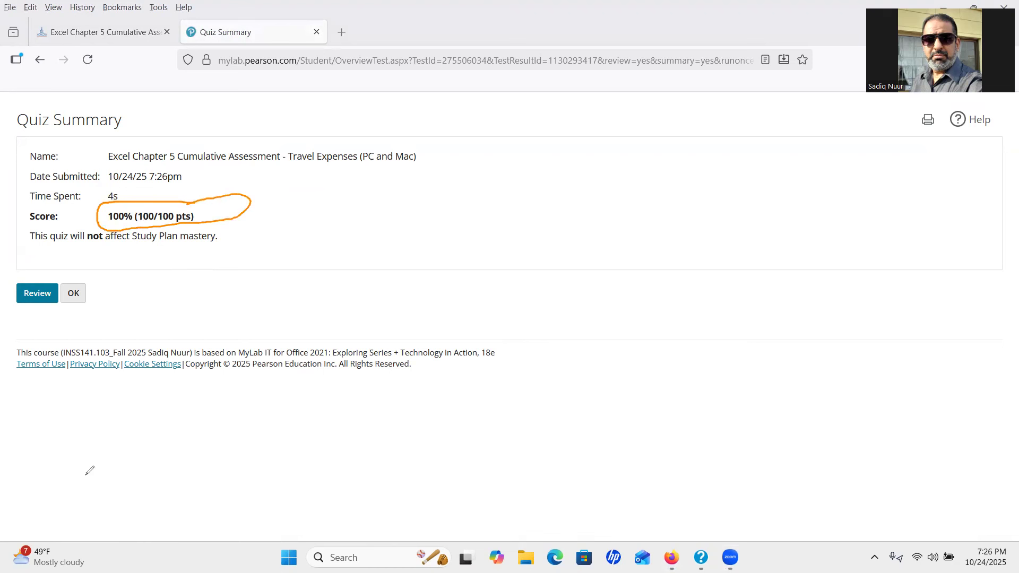
left_click(38, 293)
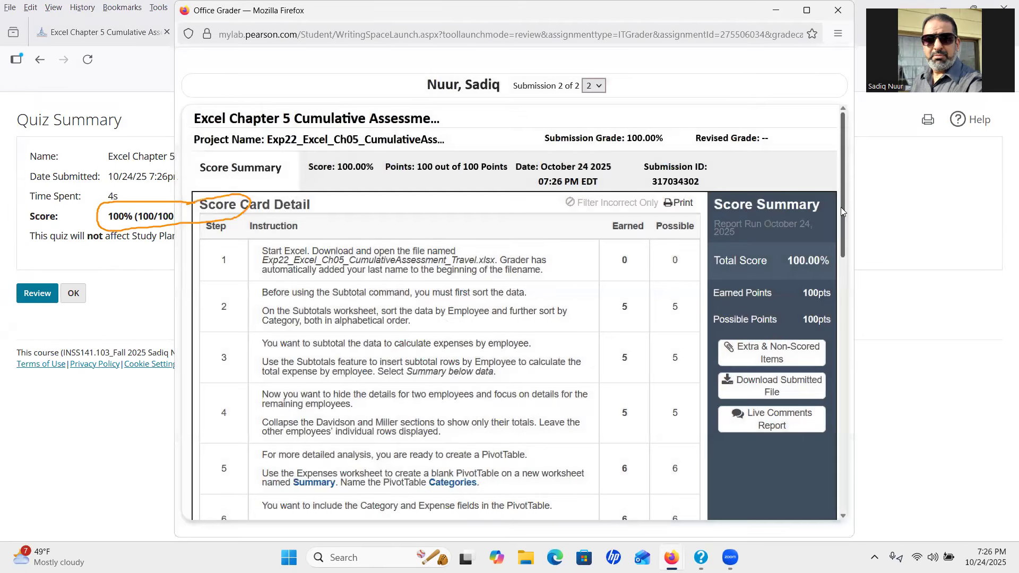
left_click_drag(842, 207, 841, 183)
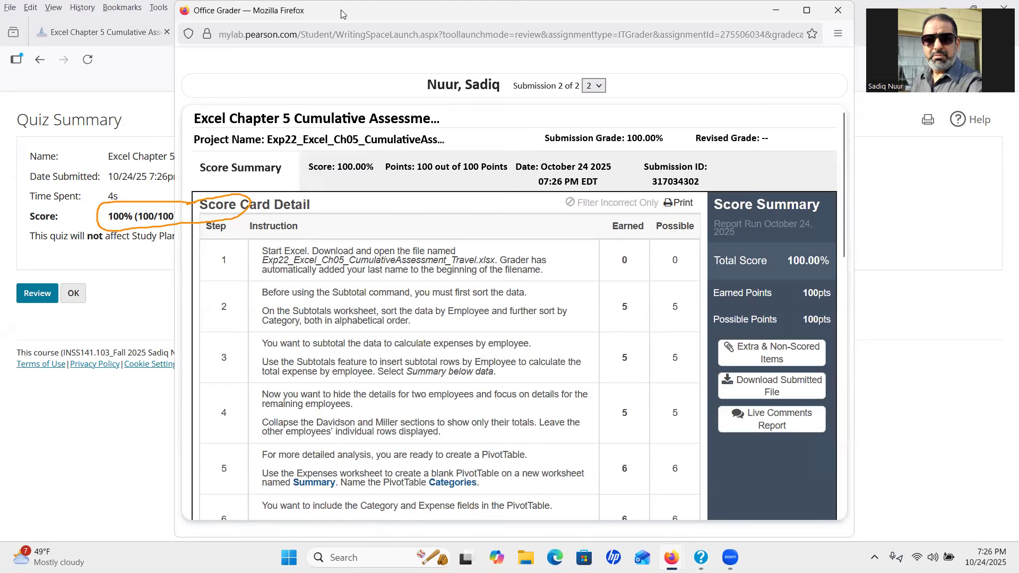
left_click_drag(342, 14, 424, 72)
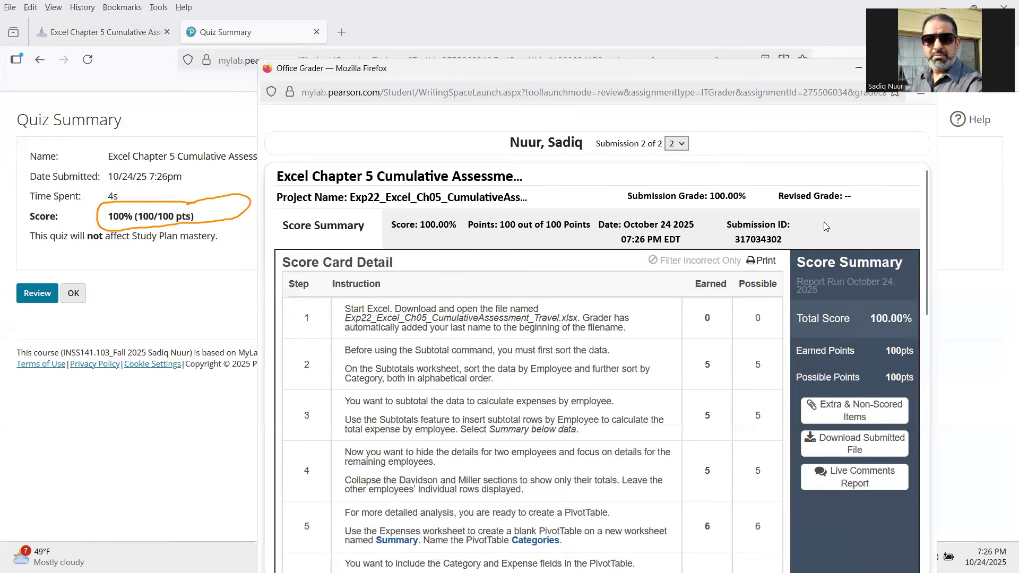
mouse_move(911, 340)
left_mouse_down()
mouse_move(799, 340)
mouse_move(800, 371)
mouse_move(892, 380)
mouse_move(934, 369)
mouse_move(909, 338)
mouse_move(899, 342)
left_mouse_up()
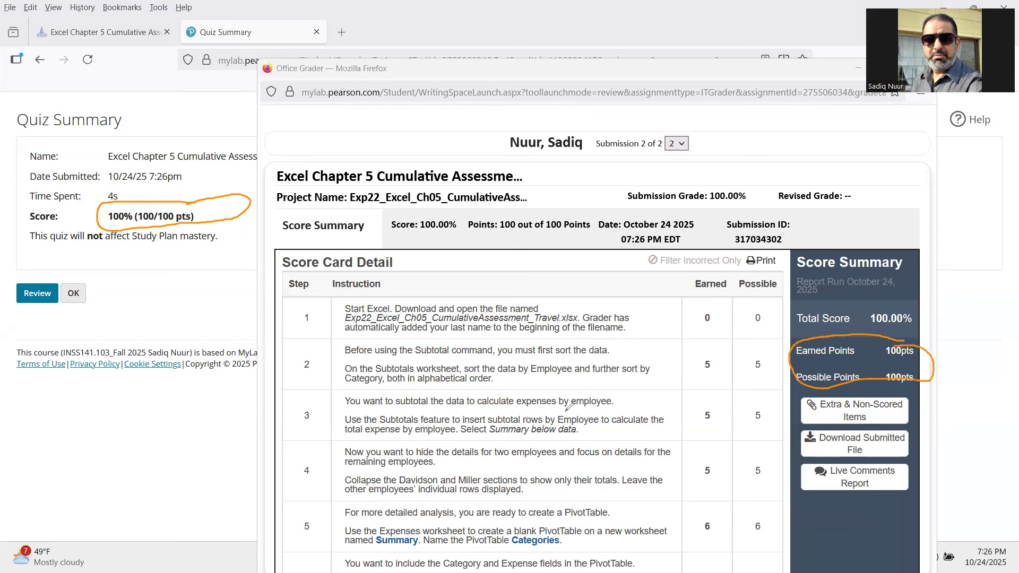
mouse_move(412, 213)
left_mouse_down()
mouse_move(373, 215)
mouse_move(391, 240)
mouse_move(560, 237)
mouse_move(601, 226)
mouse_move(576, 208)
mouse_move(415, 208)
left_mouse_up()
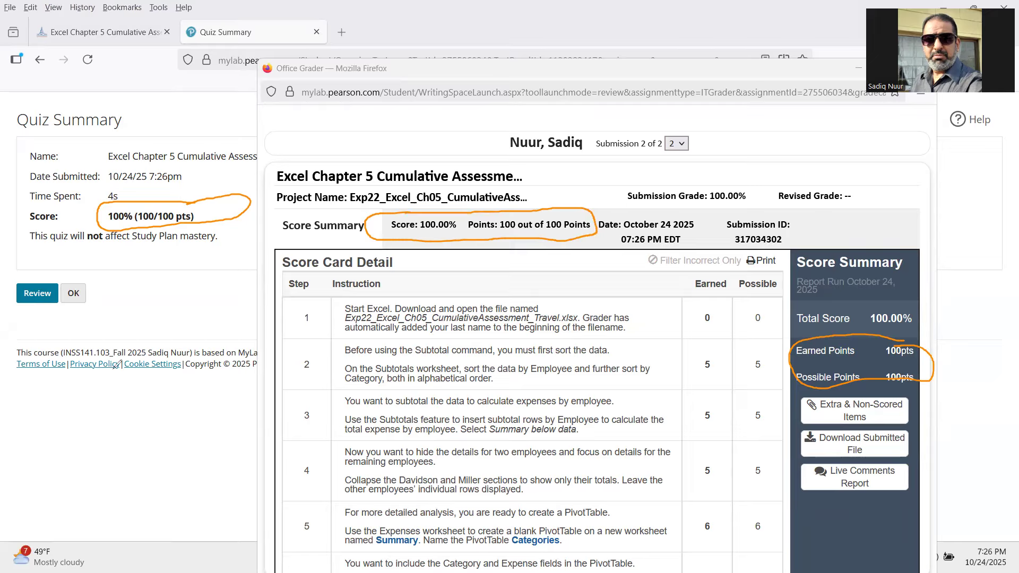
Clear the annotations, close the score report, and return to Canvas
left_click(21, 509)
left_click(799, 80)
left_click_drag(800, 81, 697, 93)
left_click(818, 82)
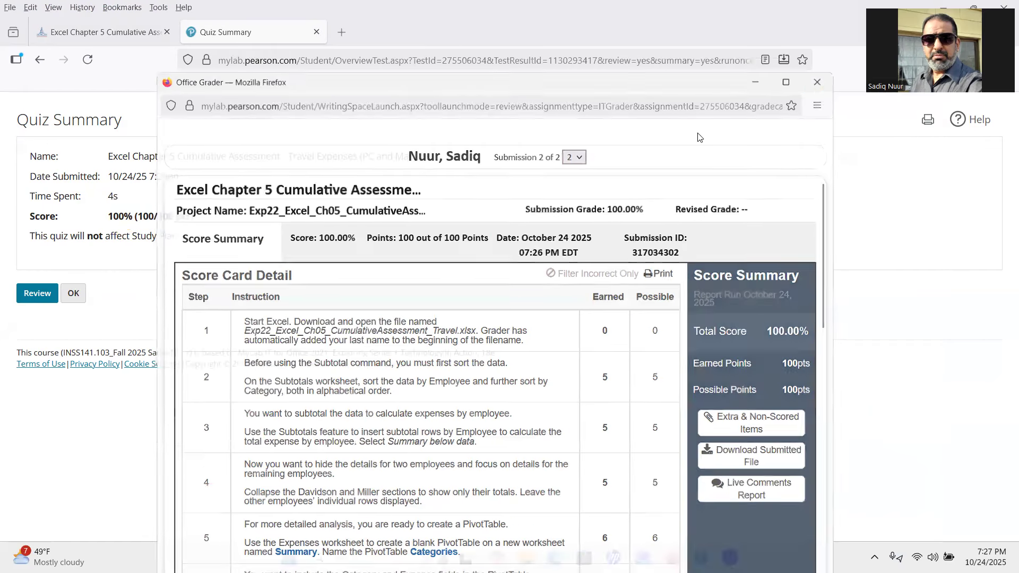
left_click(73, 293)
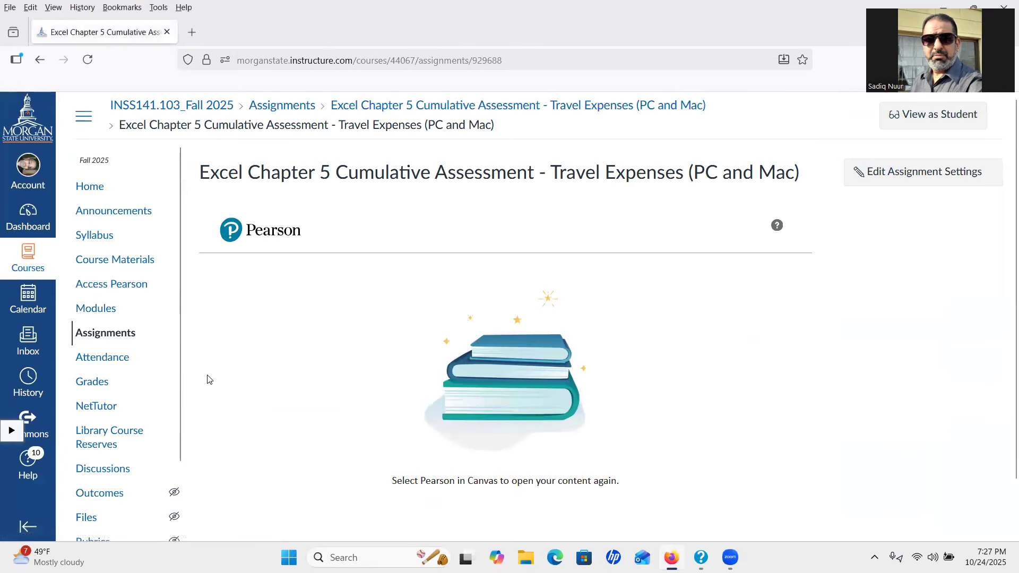